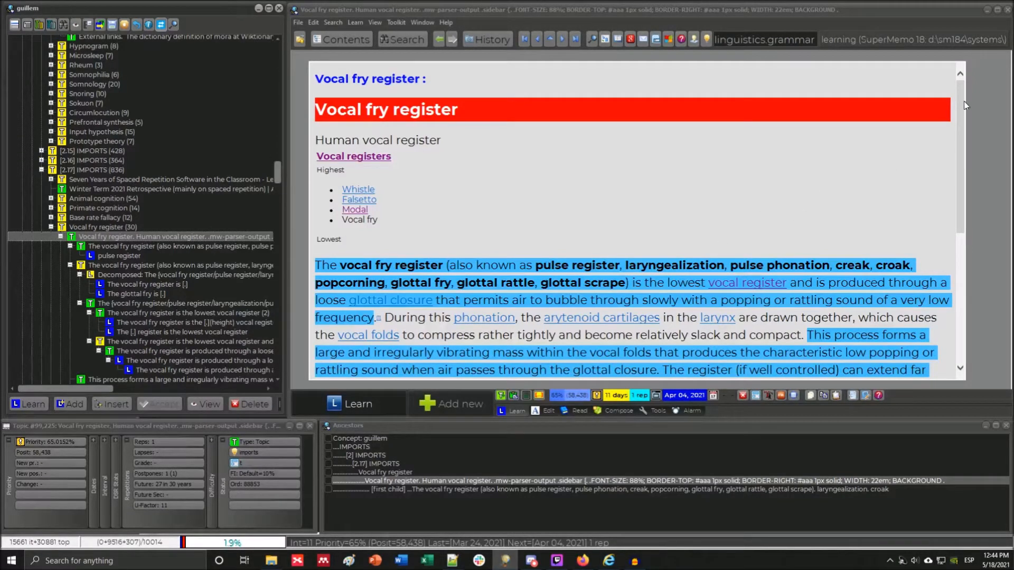
left_click_drag(964, 100, 964, 164)
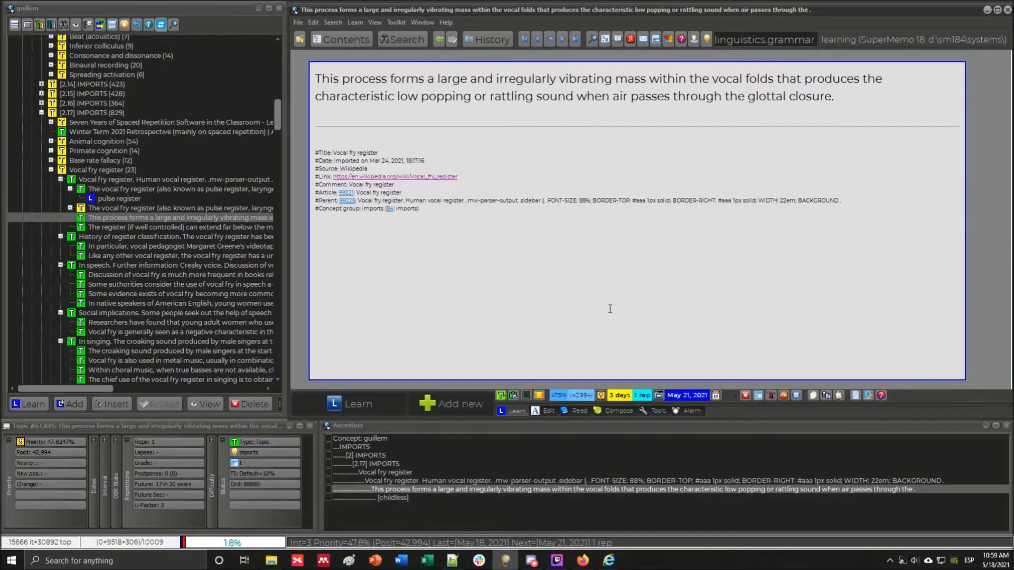
left_click_drag(775, 82, 734, 78)
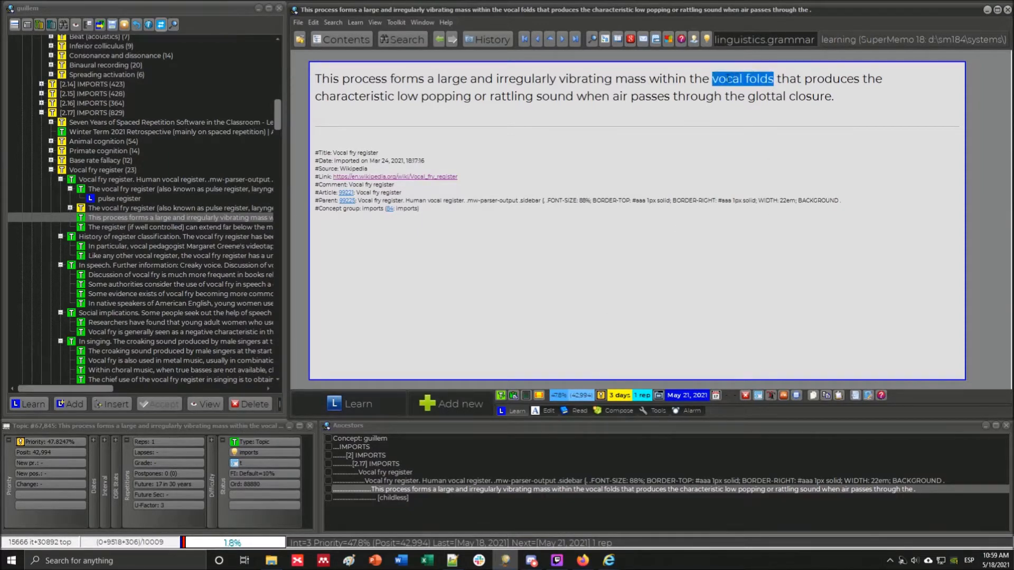
left_click_drag(774, 79, 747, 80)
left_click(760, 79)
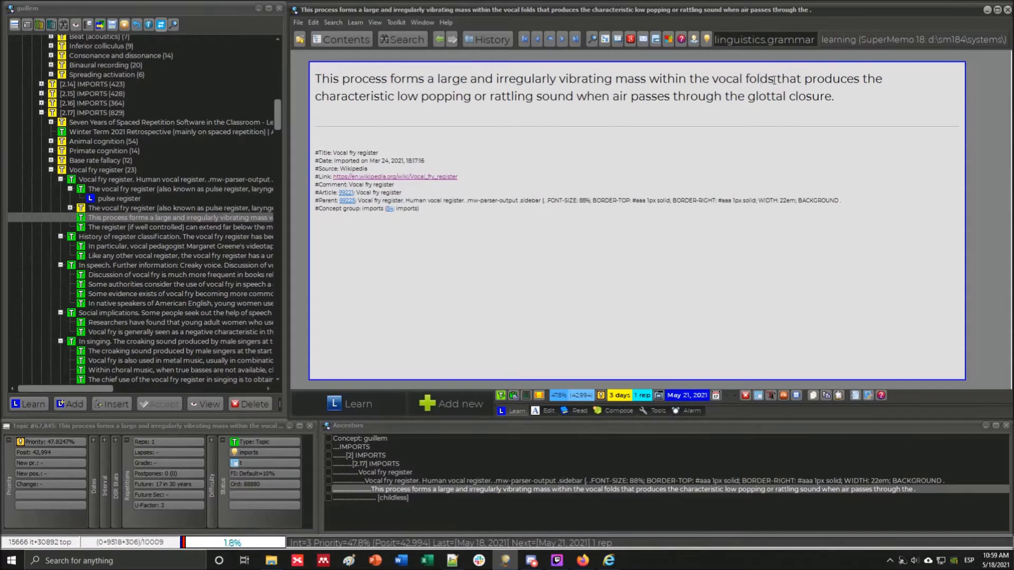
left_click_drag(774, 80, 722, 74)
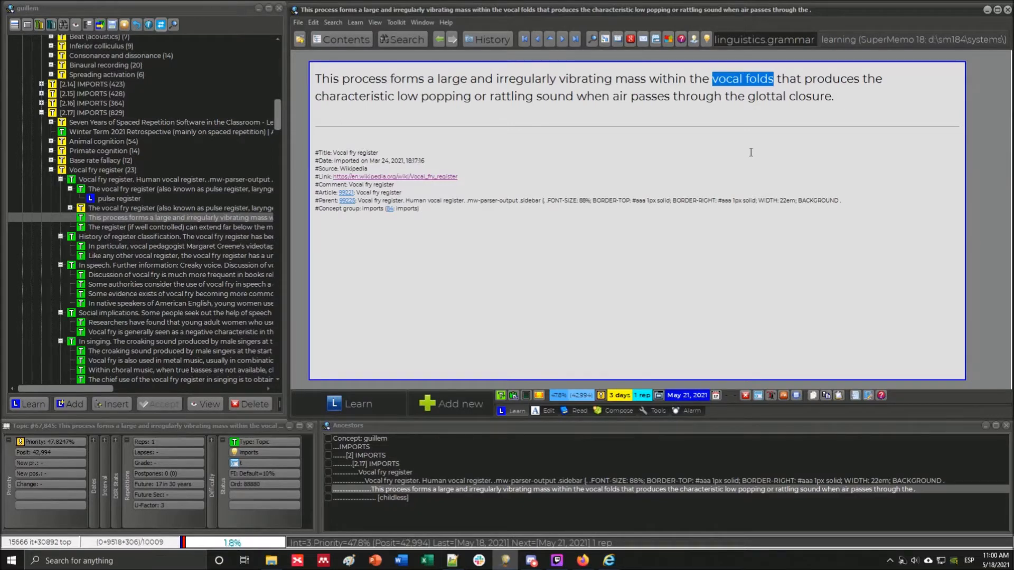
left_click(799, 79)
left_click_drag(774, 77, 720, 81)
left_click(785, 83)
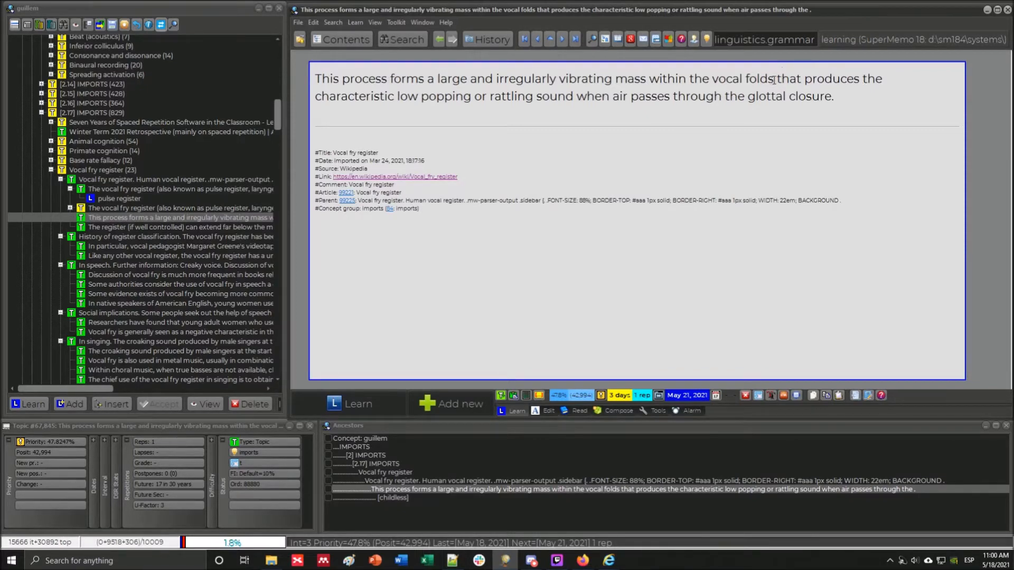
Copy "vocal folds" from the extract, look it up with a web search in a new Firefox tab, and return to SuperMemo.
left_click_drag(774, 79, 713, 79)
key("ctrl+c")
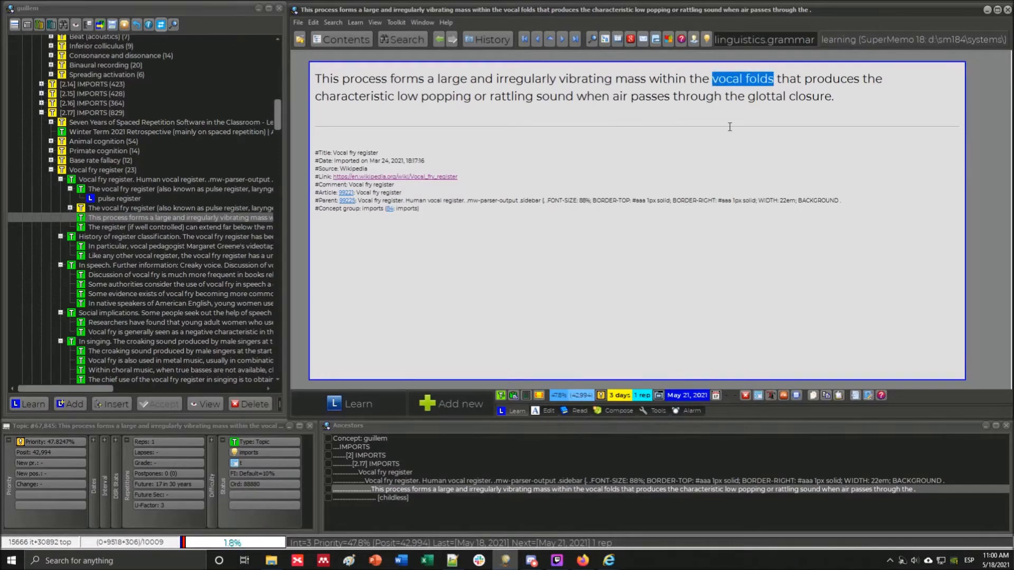
left_click(584, 560)
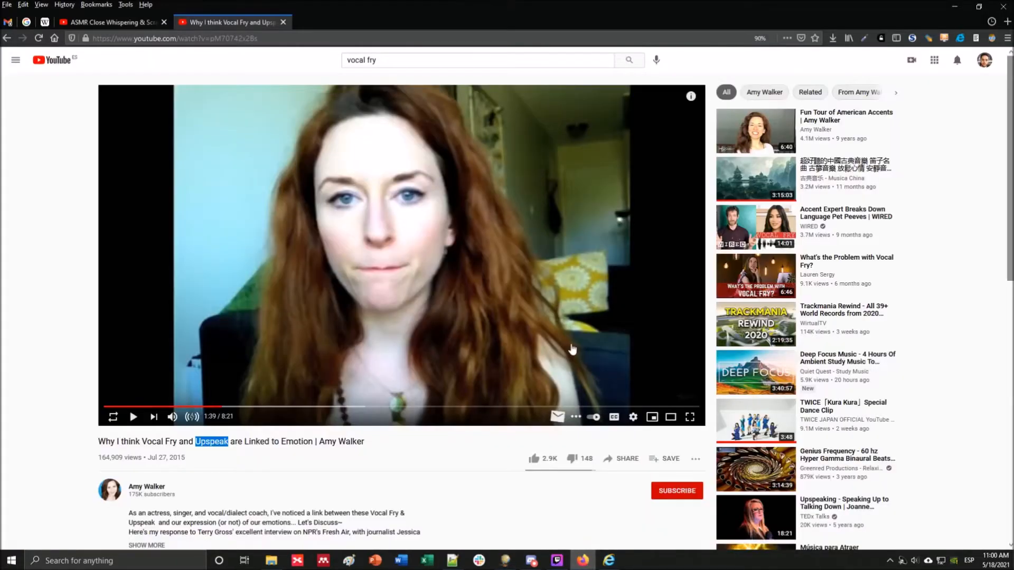
left_click(1007, 22)
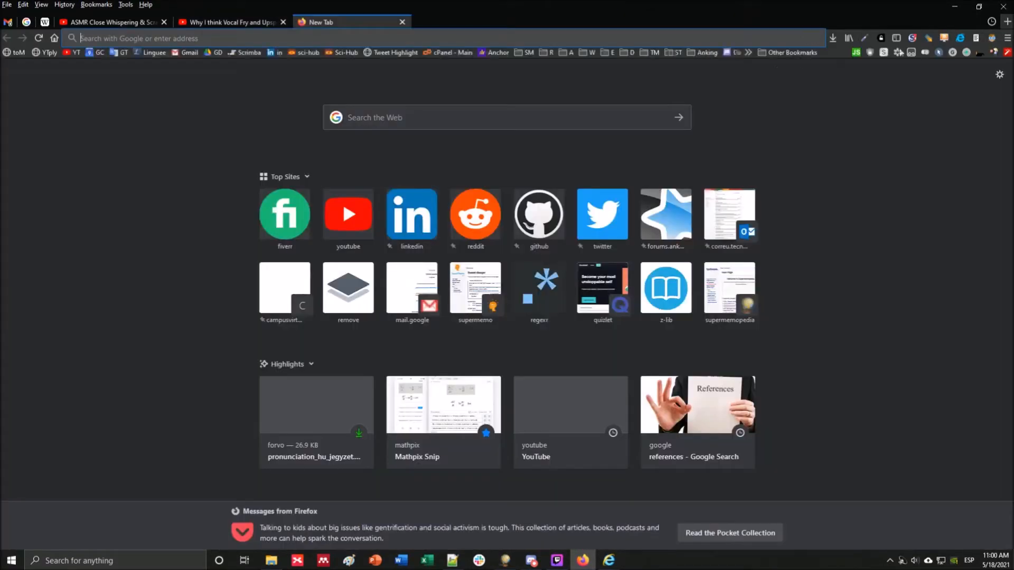
key("ctrl+v")
key("Return")
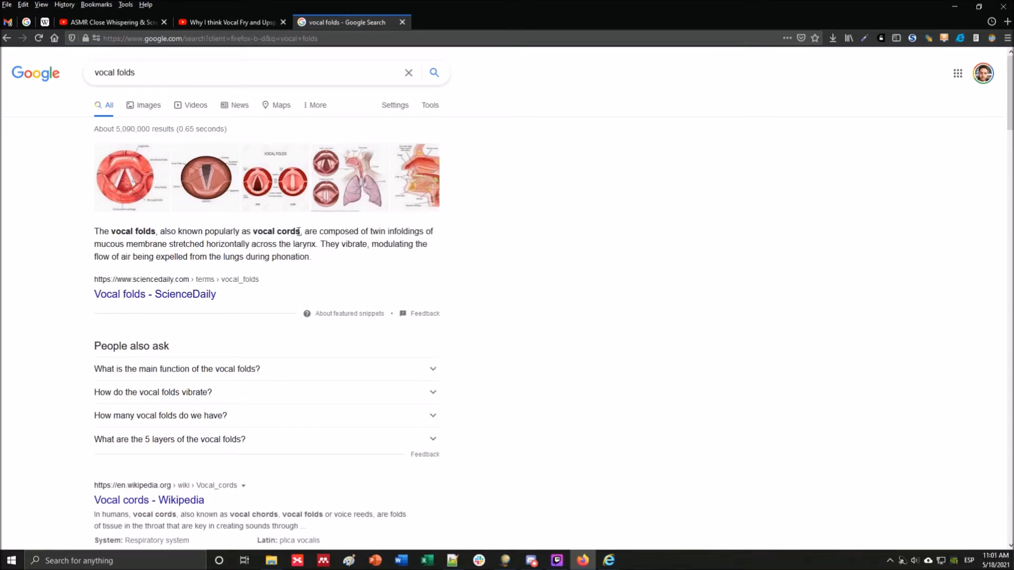
left_click_drag(301, 231, 284, 230)
left_click_drag(156, 232, 136, 232)
left_click(952, 10)
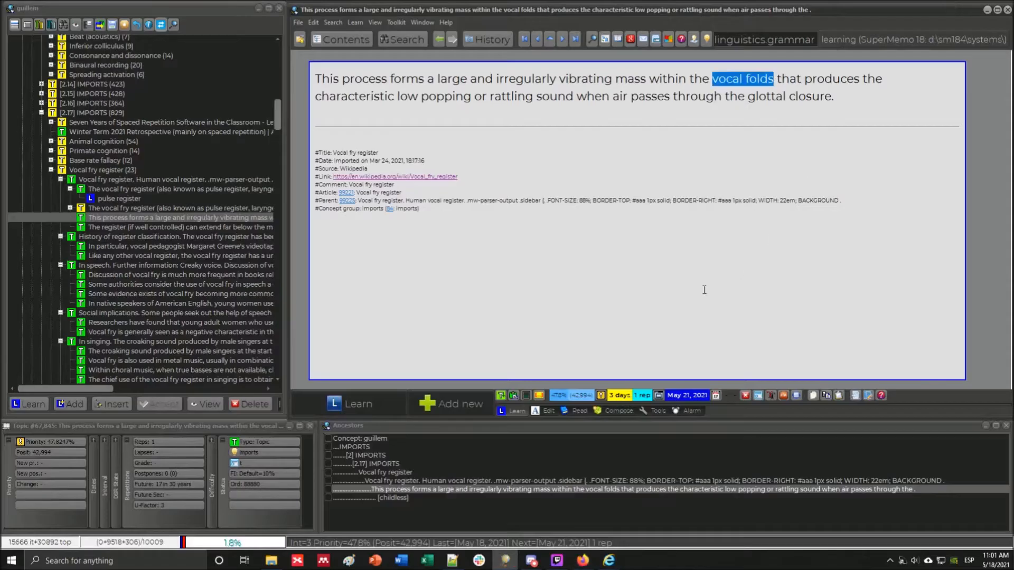
left_click(837, 82)
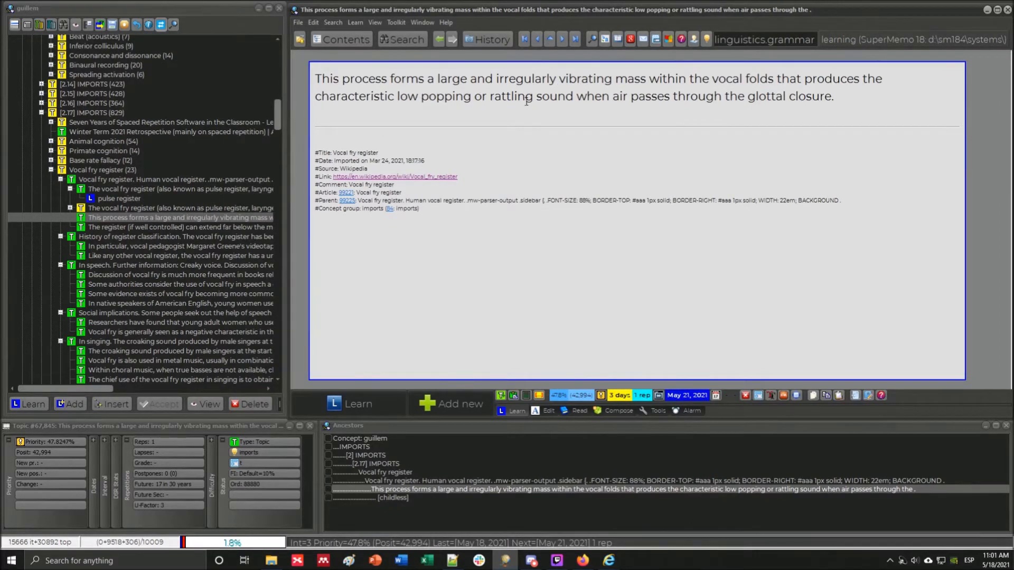
left_click_drag(397, 96, 808, 103)
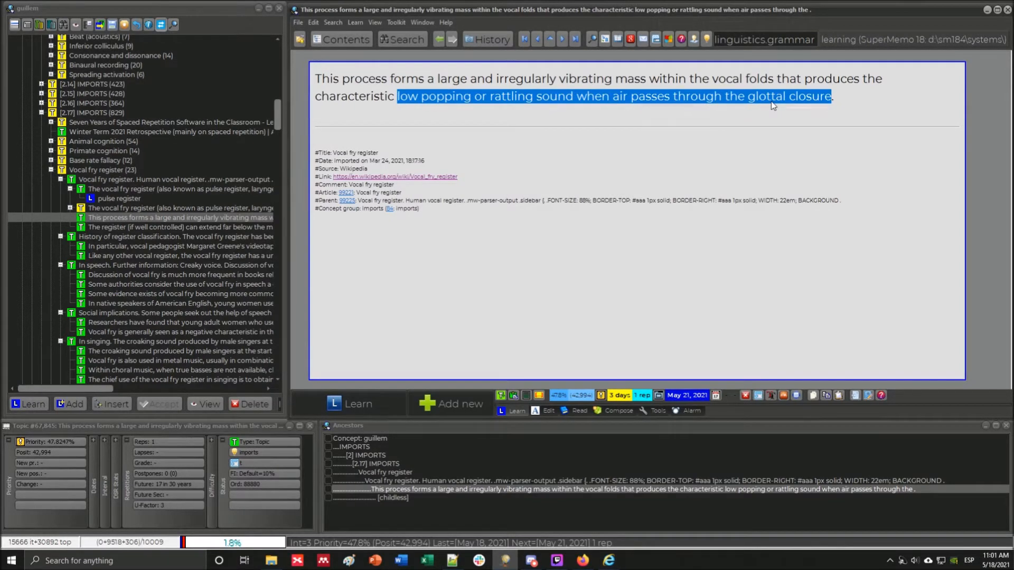
left_click(772, 97)
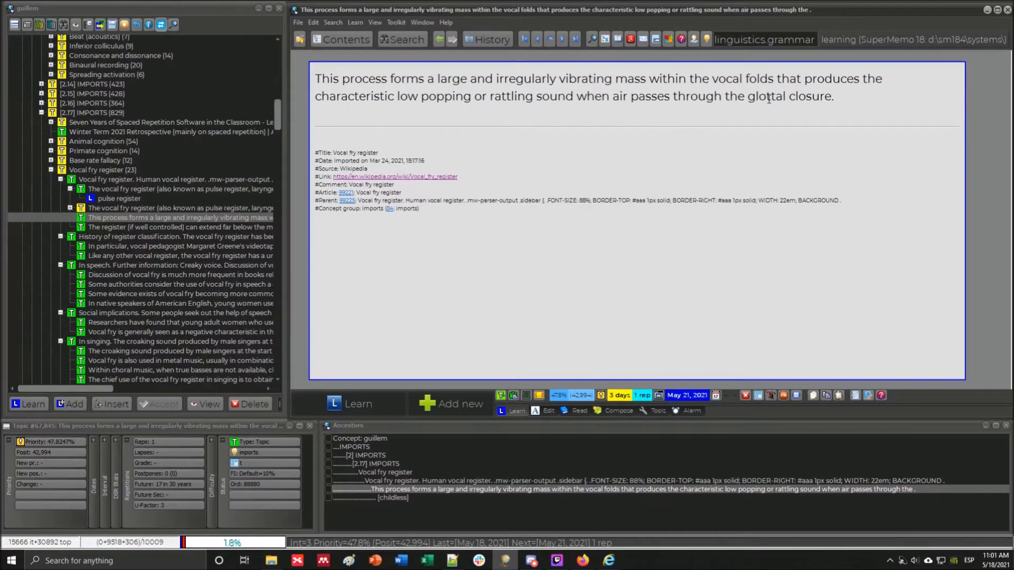
left_click(401, 97)
left_click_drag(411, 98, 649, 107)
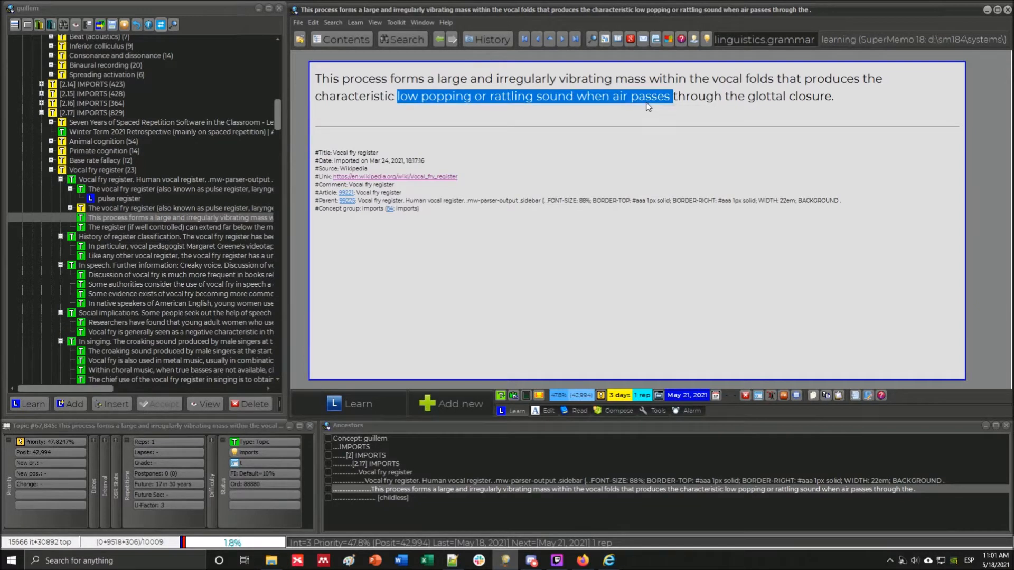
left_click(608, 83)
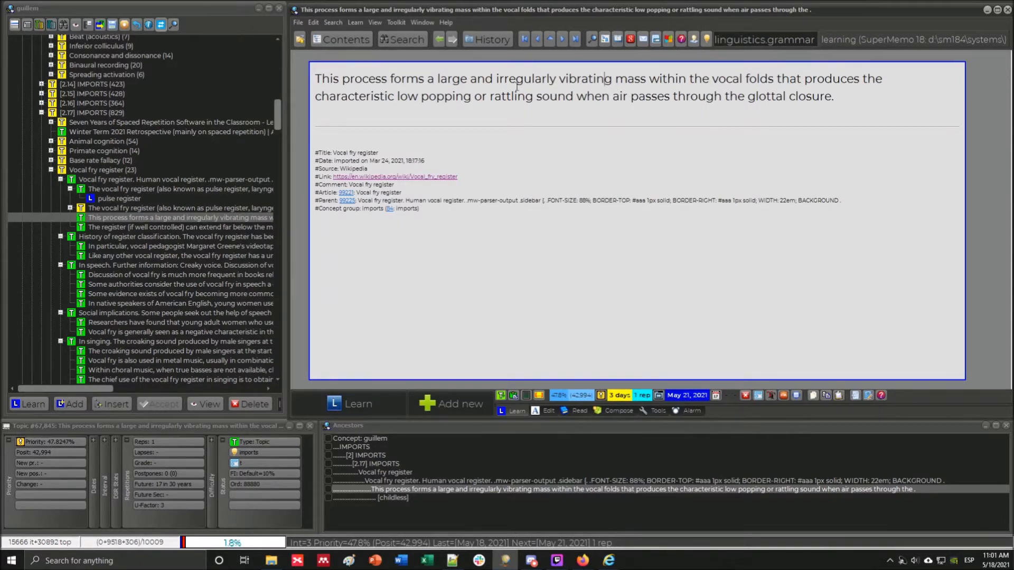
Make the word "irregularly" bold in the extract's sentence about the vibrating mass.
left_click_drag(556, 79, 499, 78)
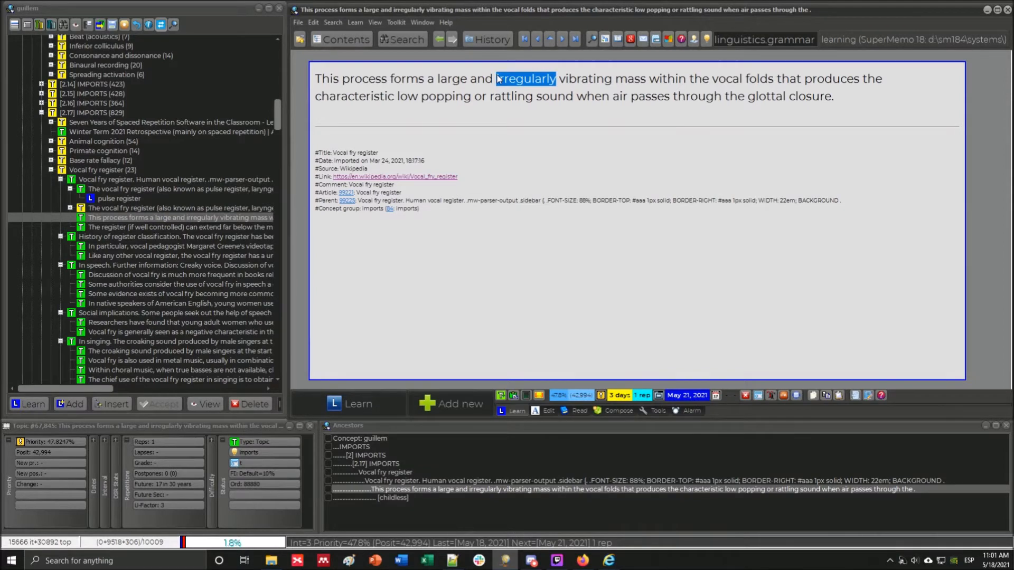
key("ctrl+b")
left_click(440, 80)
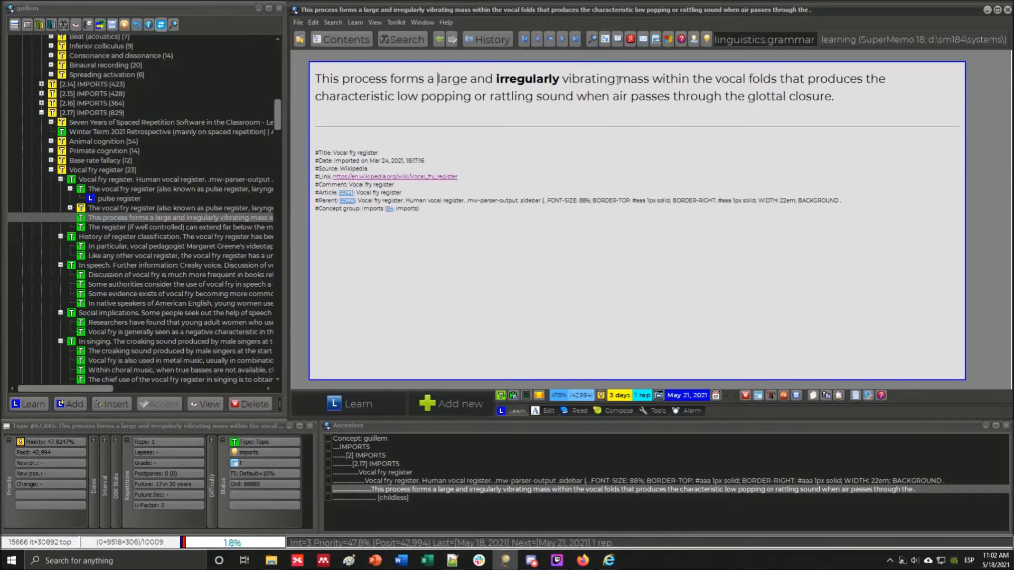
left_click_drag(563, 79, 618, 84)
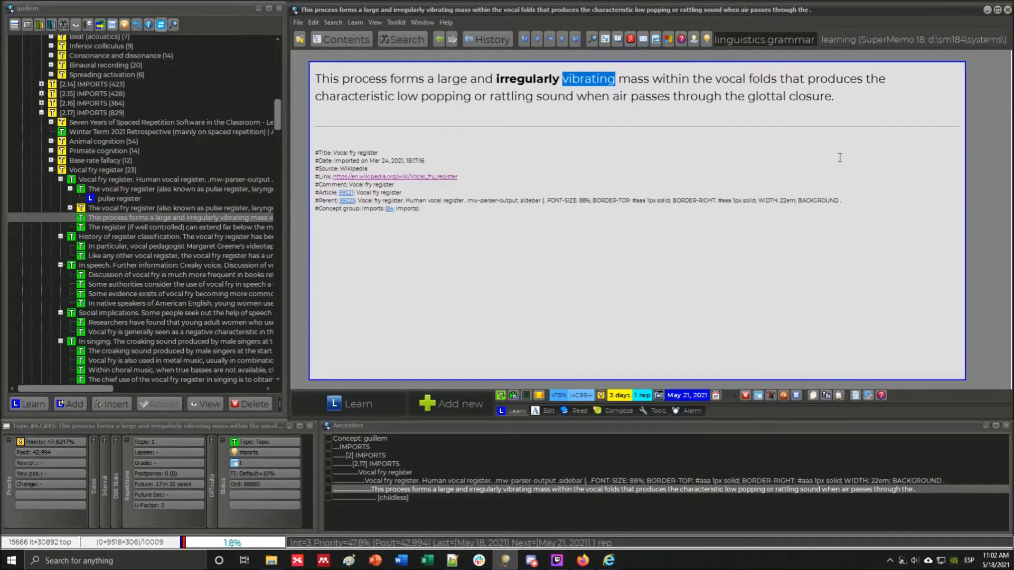
left_click(530, 90)
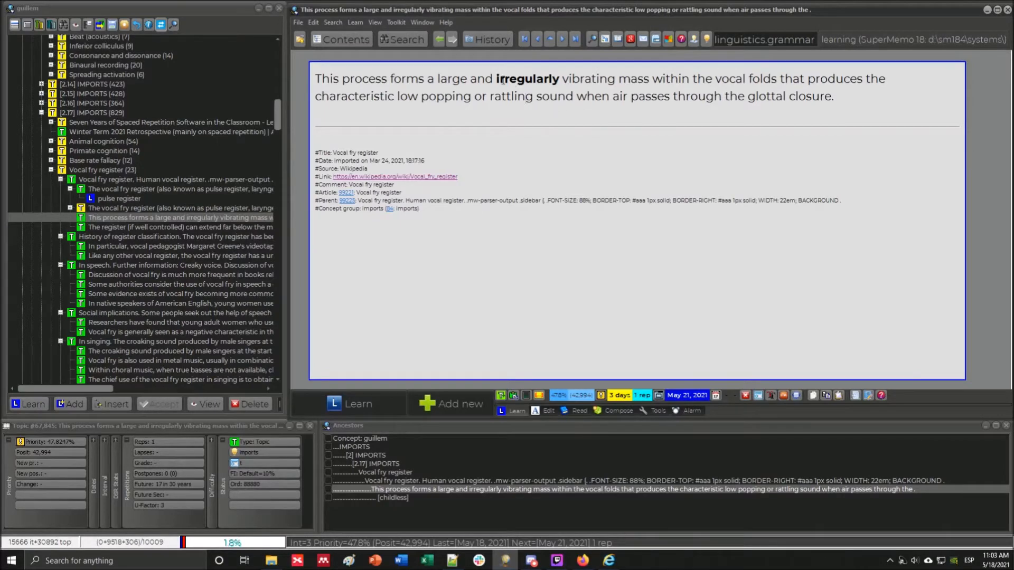
left_click_drag(496, 79, 561, 79)
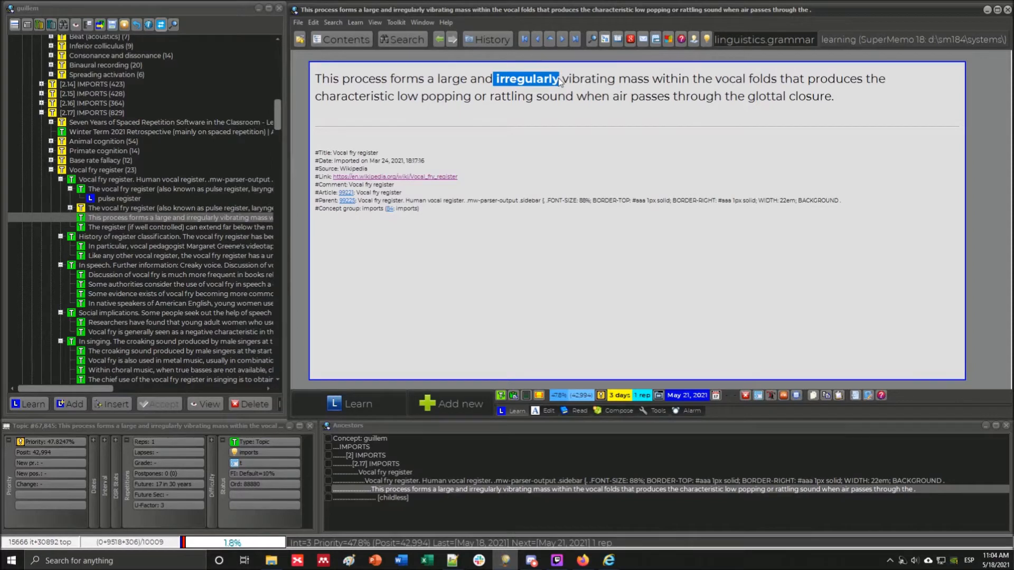
key("ctrl+b")
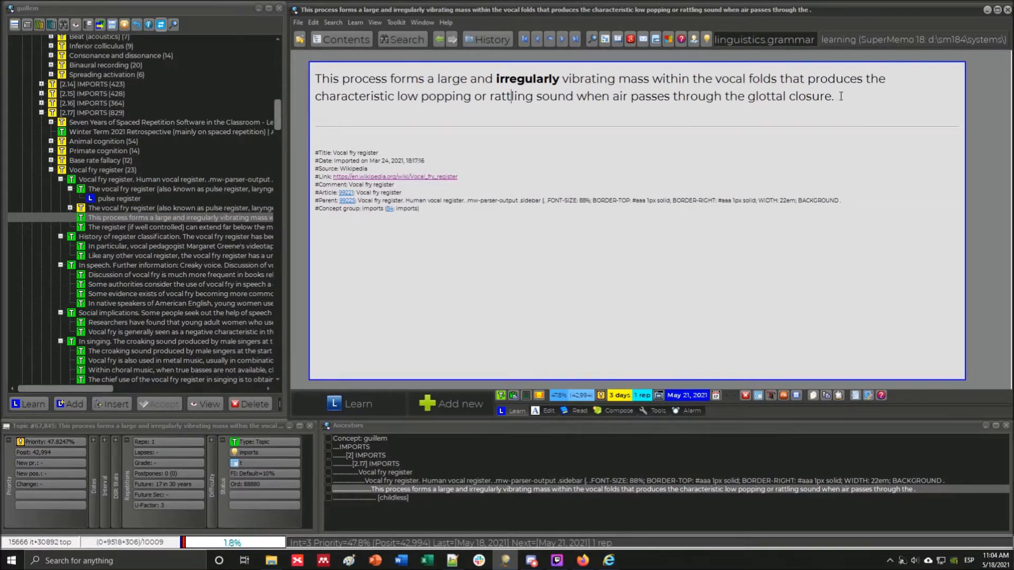
Below the extract's sentence, write the question "In the vocal fry register, how is the vibrating mass within the vocal folds?".
key("Return")
key("Return")
key("Return")
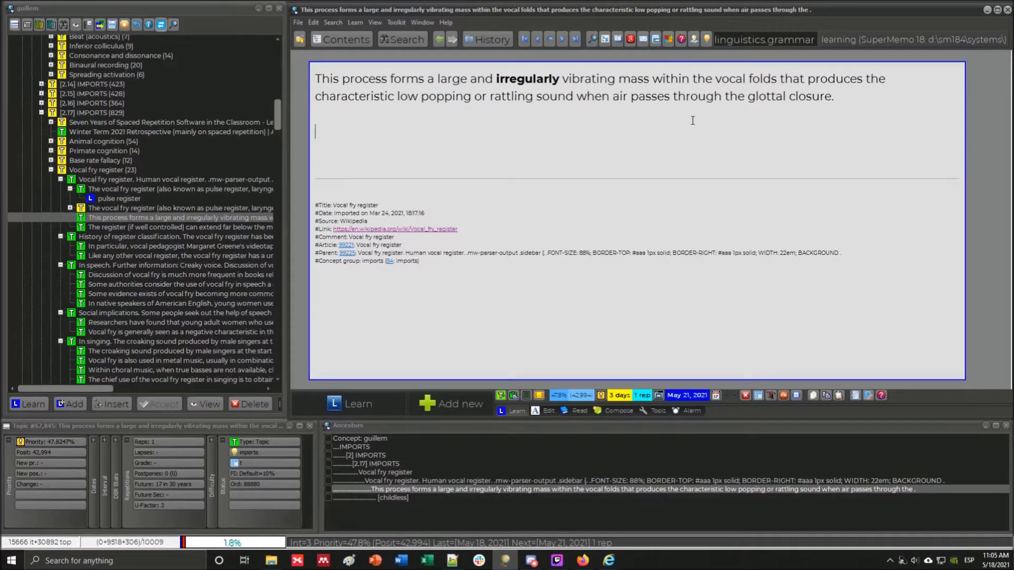
type("In the vocal fry register,")
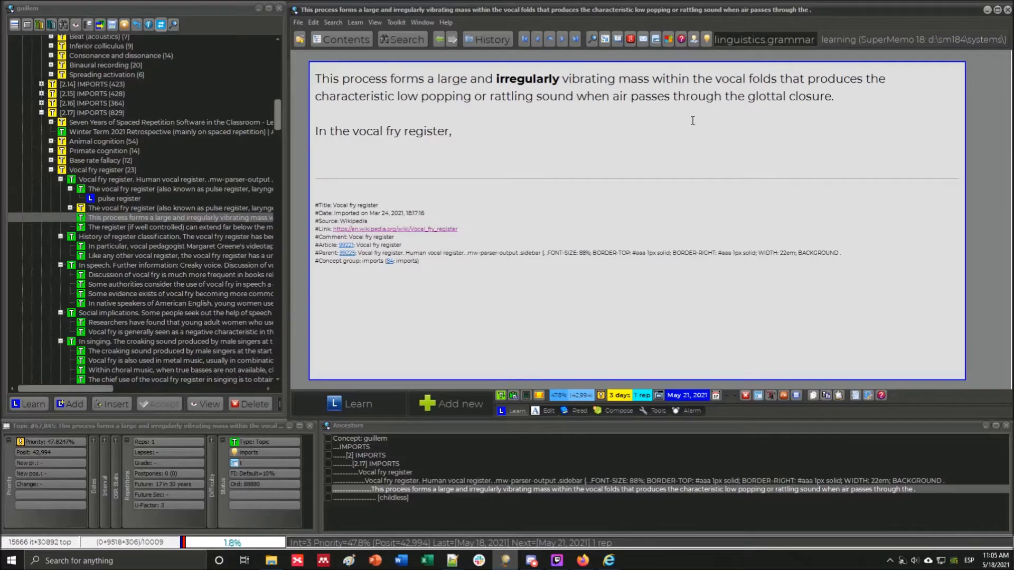
type("how is the vibraating")
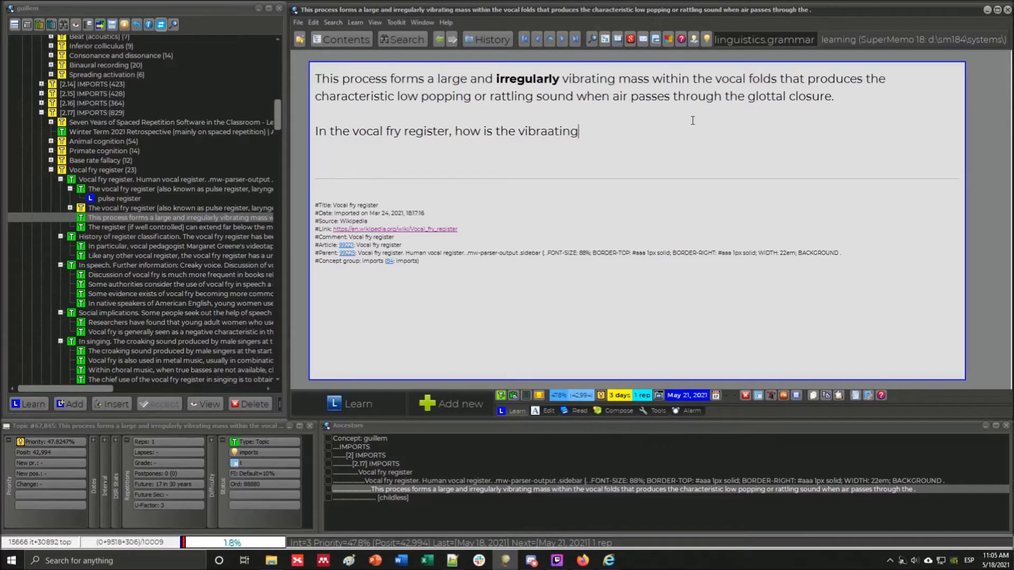
key("Left")
key("Left")
key("Left")
key("Left")
key("Left")
key("Delete")
key("Right")
key("Right")
key("Right")
type("mass wit")
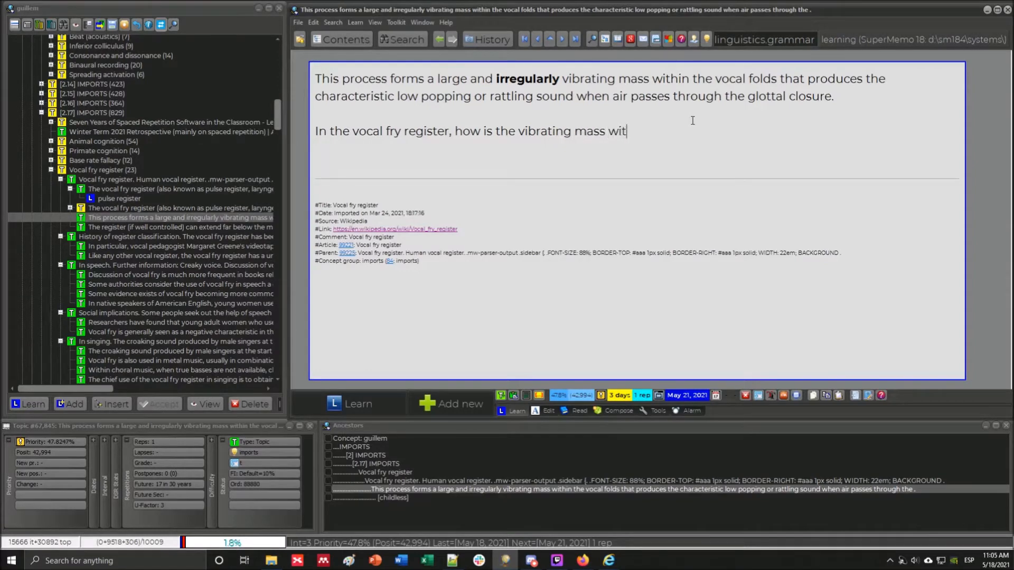
type("hun the vocal folds?")
left_click(641, 132)
key("BackSpace")
Remove the word "how" from the question below the extract.
left_click(481, 129)
key("BackSpace")
key("BackSpace")
key("BackSpace")
key("BackSpace")
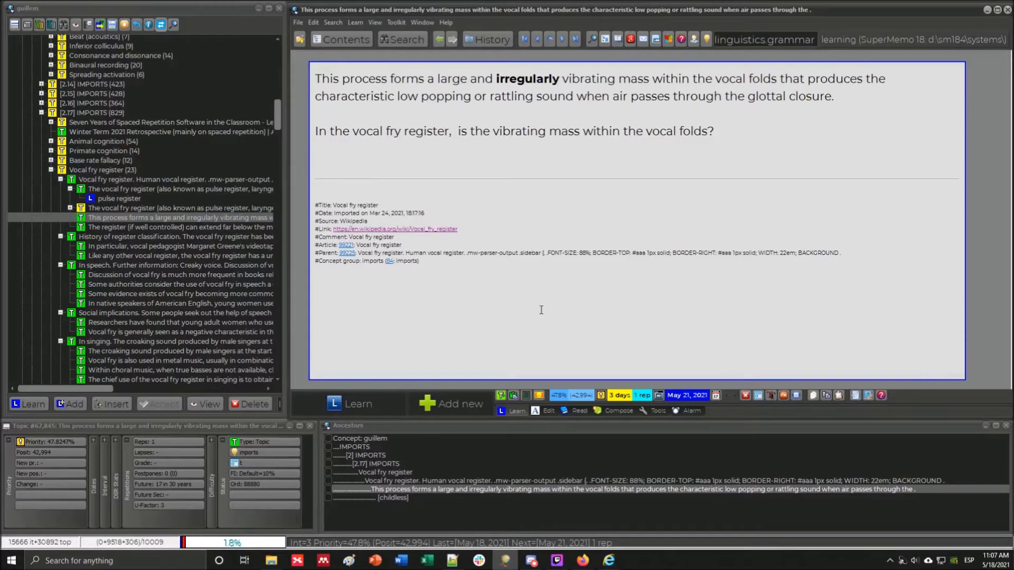
Switch to Internet Explorer and search the web for "regular vibration sspeech" in a new tab.
left_click(609, 561)
left_click(625, 495)
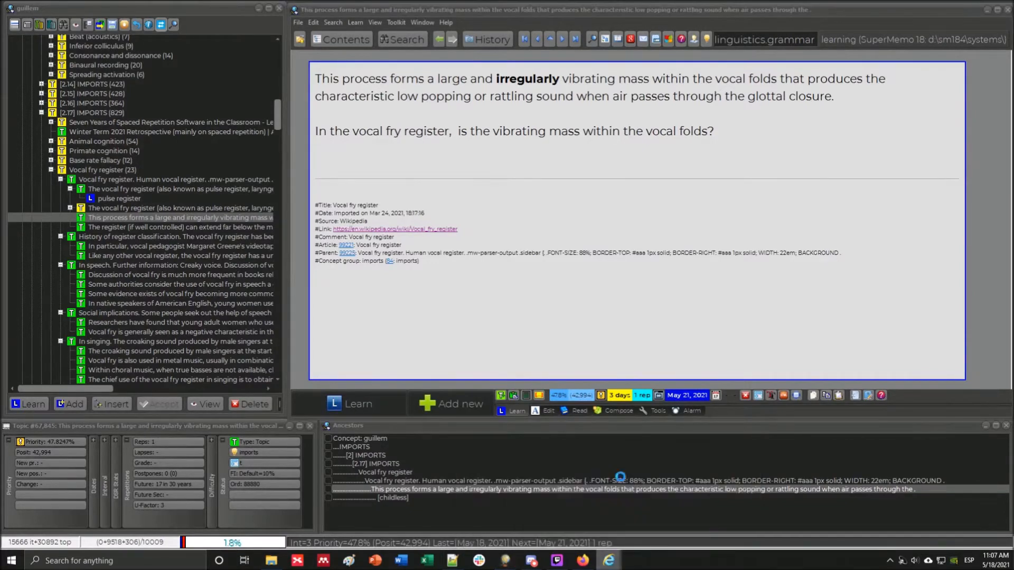
left_click(500, 35)
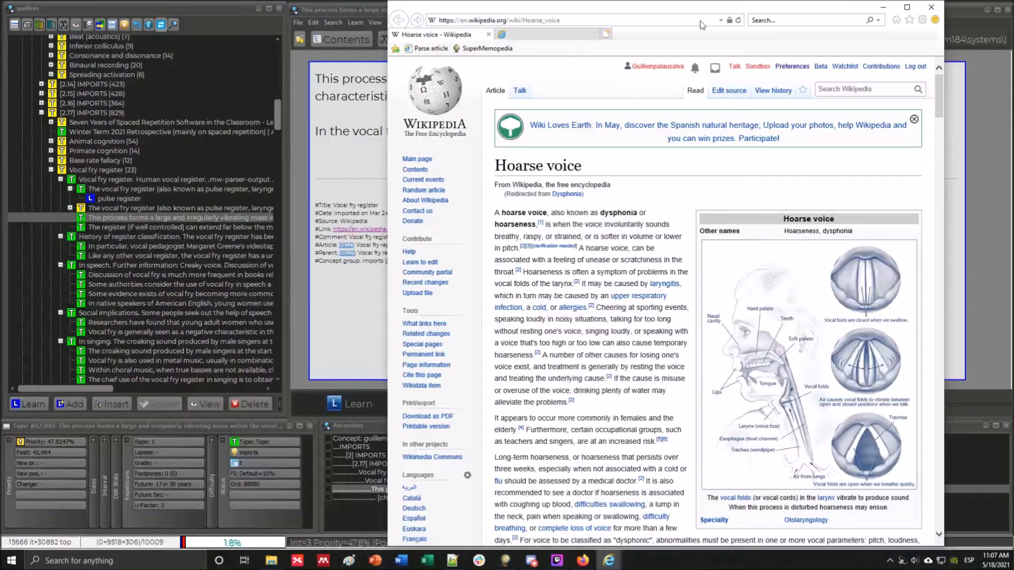
left_click(782, 20)
type("regu")
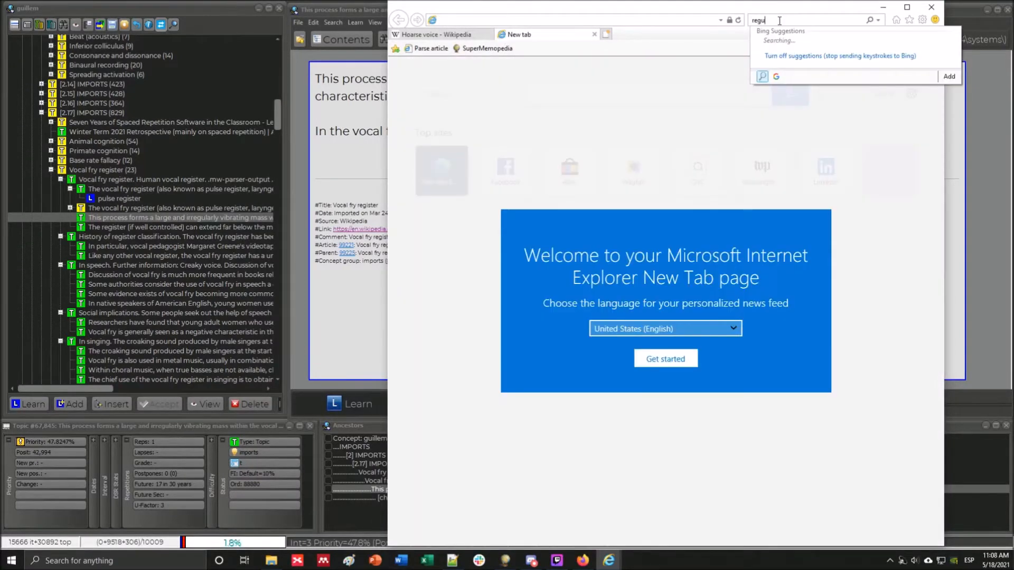
type("lar vibration")
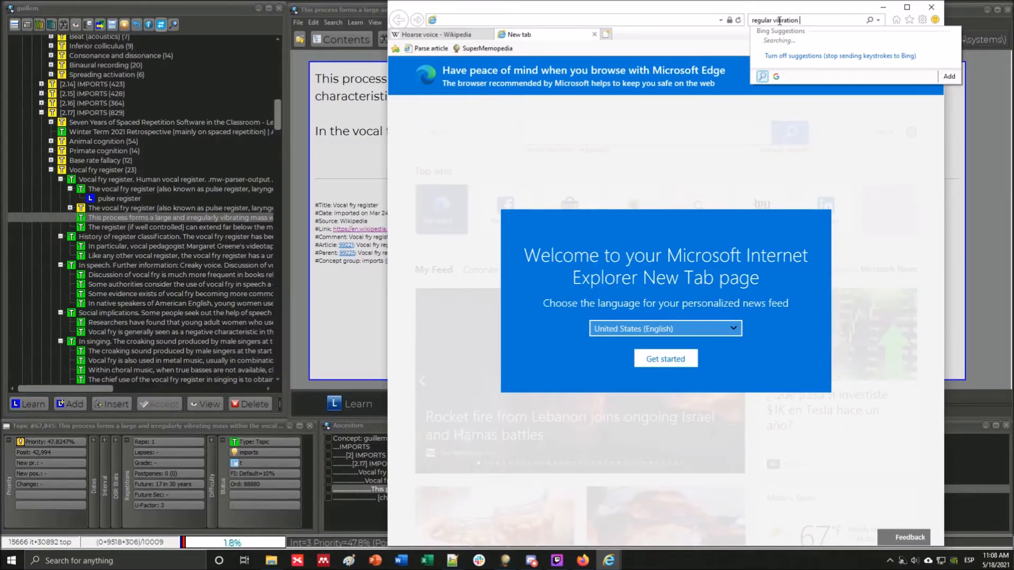
type(" sp")
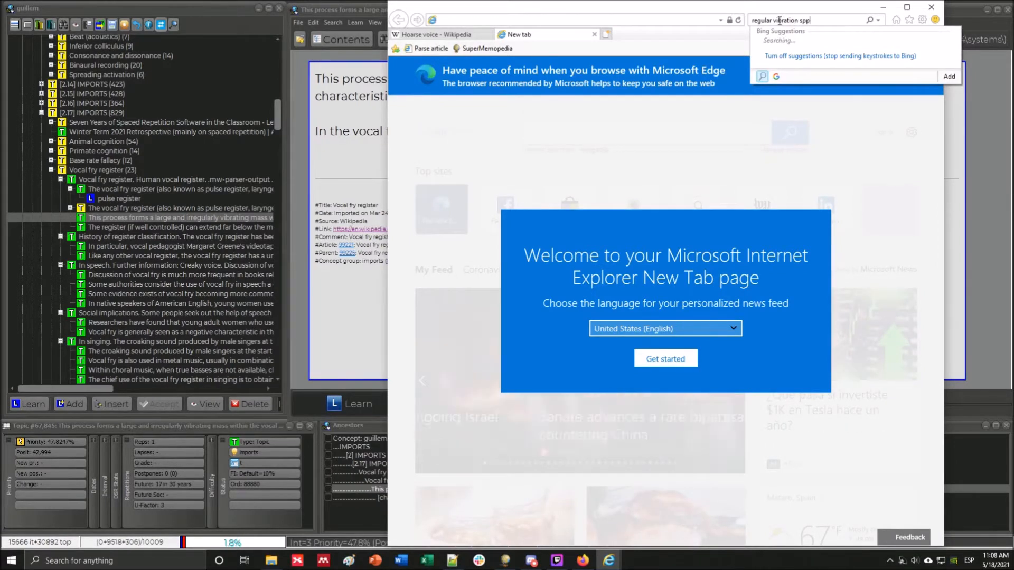
key("BackSpace")
type("speech")
key("Return")
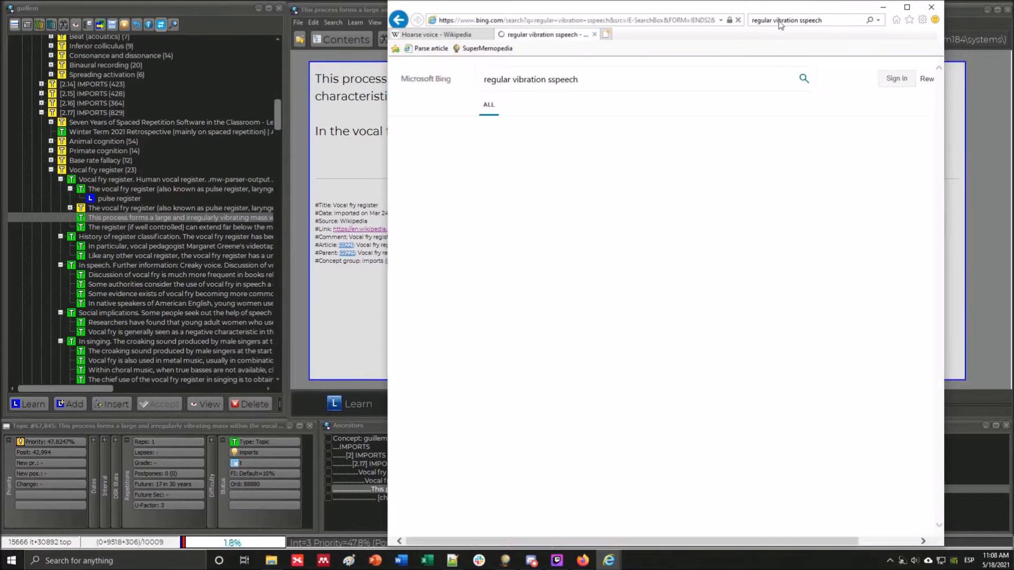
Rerun the search as "regular vibration speech" and try to open the first PDF result on classification of vocal fold vibration.
left_click(636, 151)
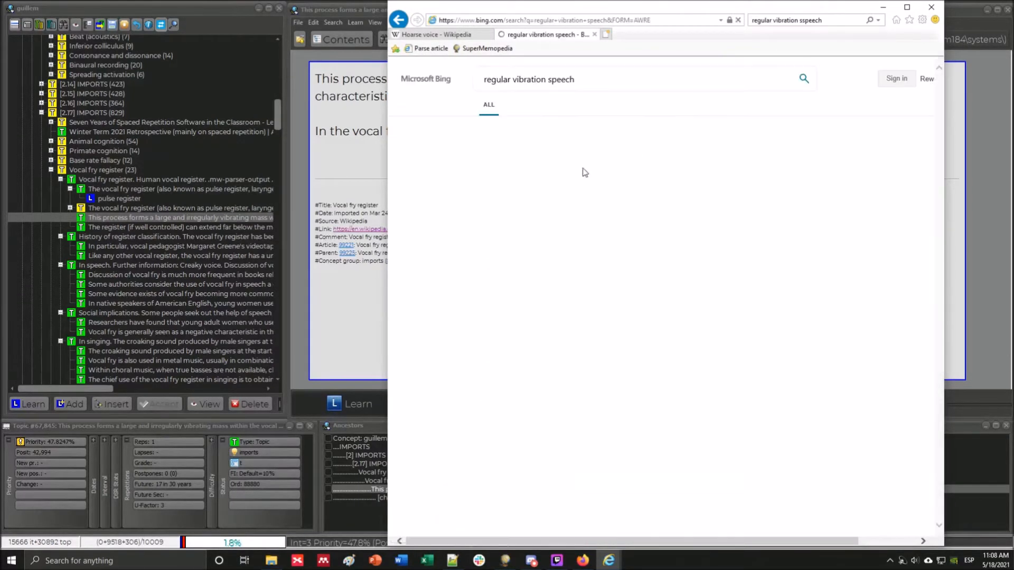
left_click(576, 152)
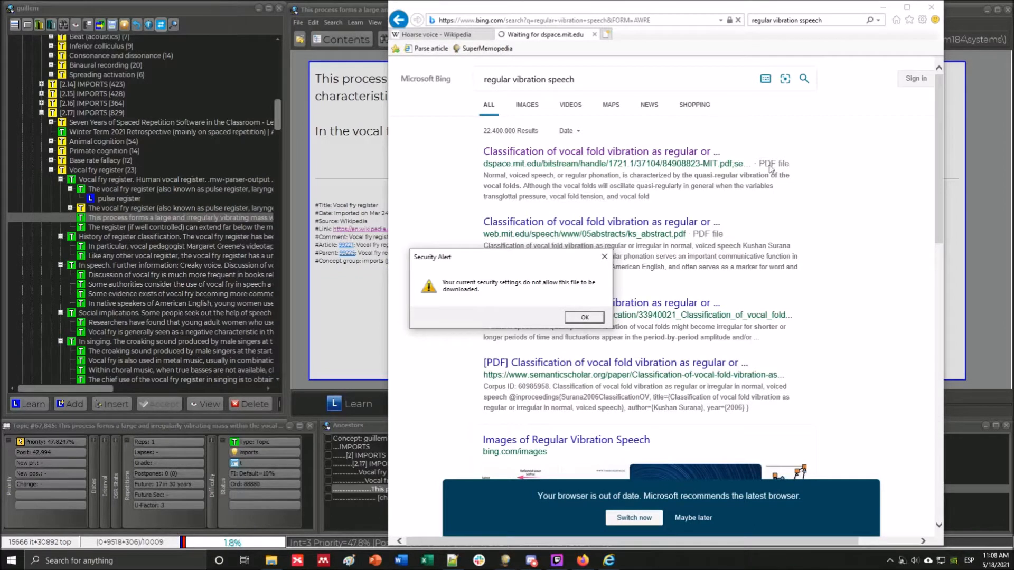
left_click(584, 317)
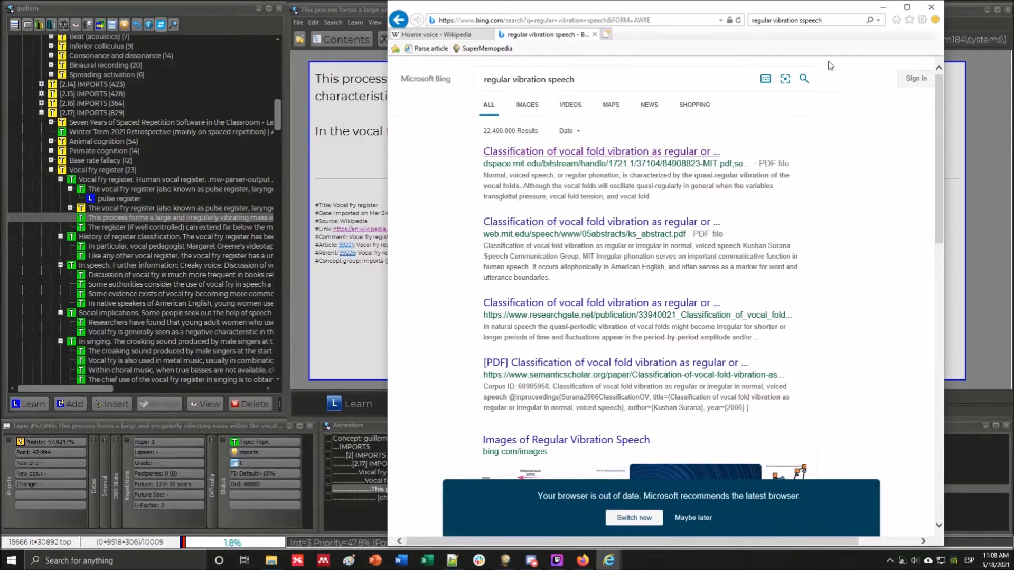
Return to SuperMemo and put "how" back before "is" in the question about the vibrating mass.
left_click(883, 7)
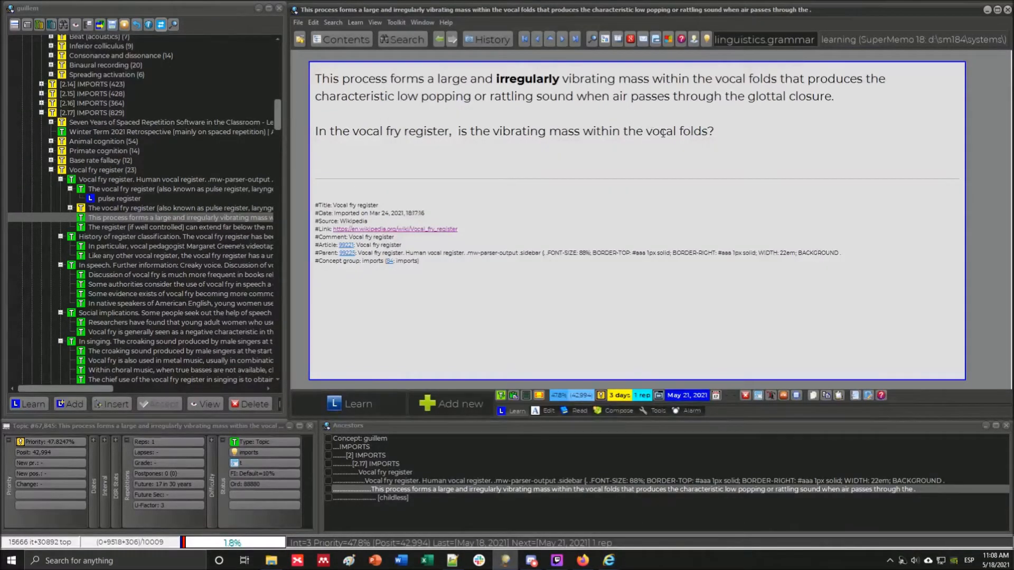
left_click(709, 132)
left_click(455, 133)
type("hoe")
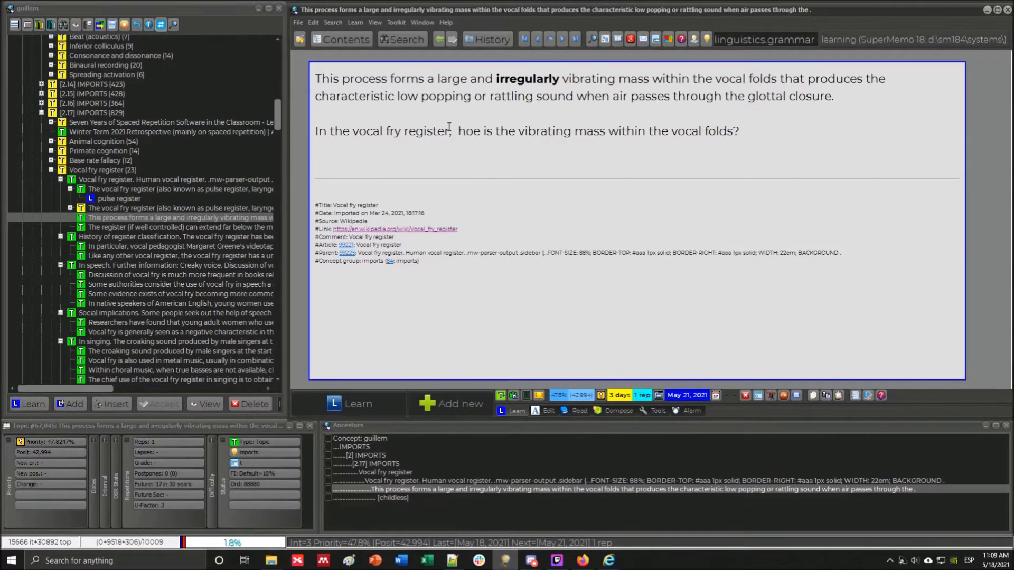
key("BackSpace")
type("w")
Italicize the word "how" in the question below the extract.
key("ctrl+shift+Left")
key("shift+Left")
key("shift+Left")
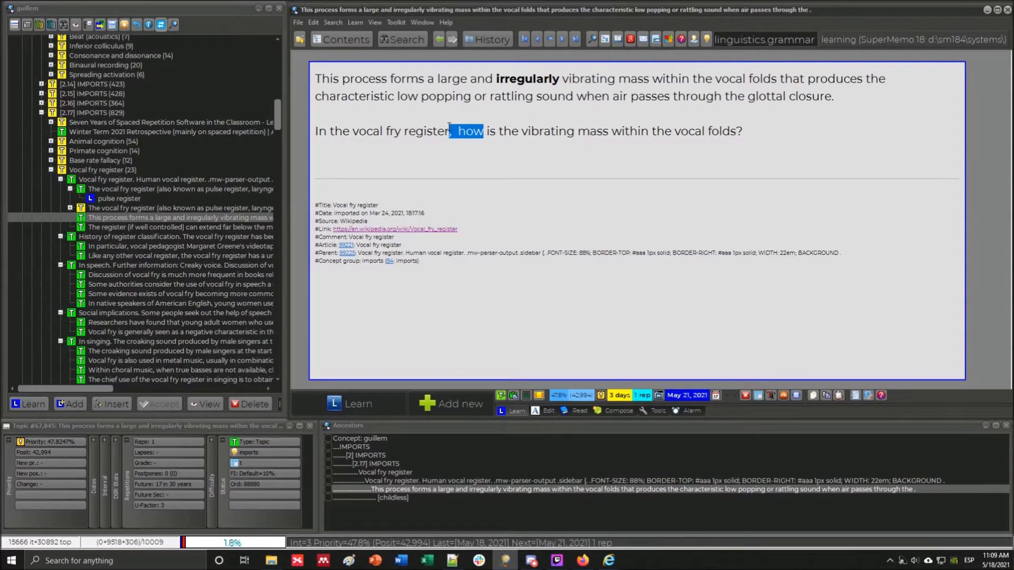
key("shift+Right")
key("shift+Right")
key("ctrl+i")
key("Right")
Open the topic's element parameters, enter the comment "to reformulate" and set the priority to 87.82.
key("ctrl+shift+p")
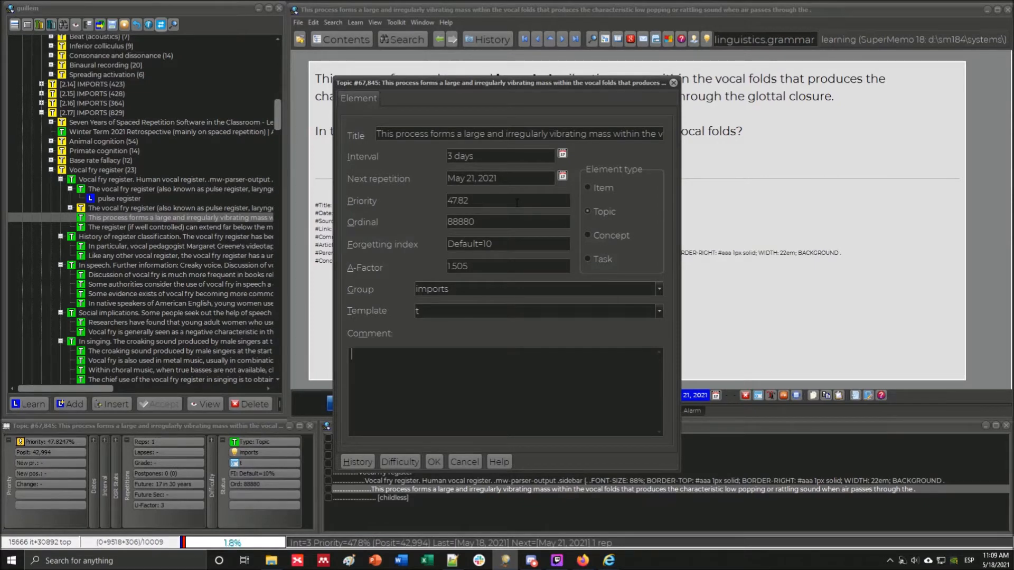
type("to reformulate")
key("BackSpace")
type("8")
Set the topic's interval to 150 days and accept the element parameters.
left_click(562, 153)
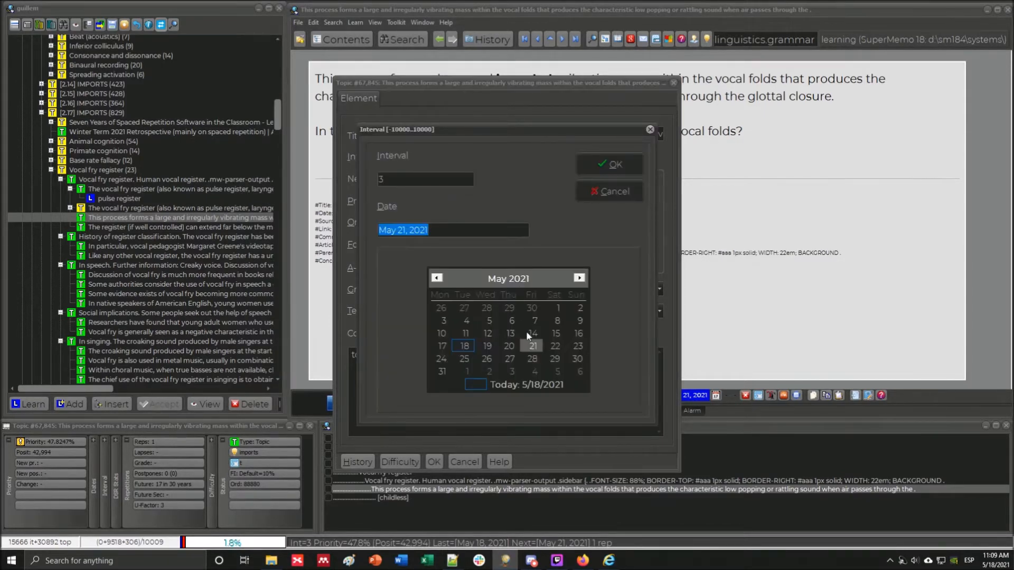
left_click(579, 279)
left_click(580, 278)
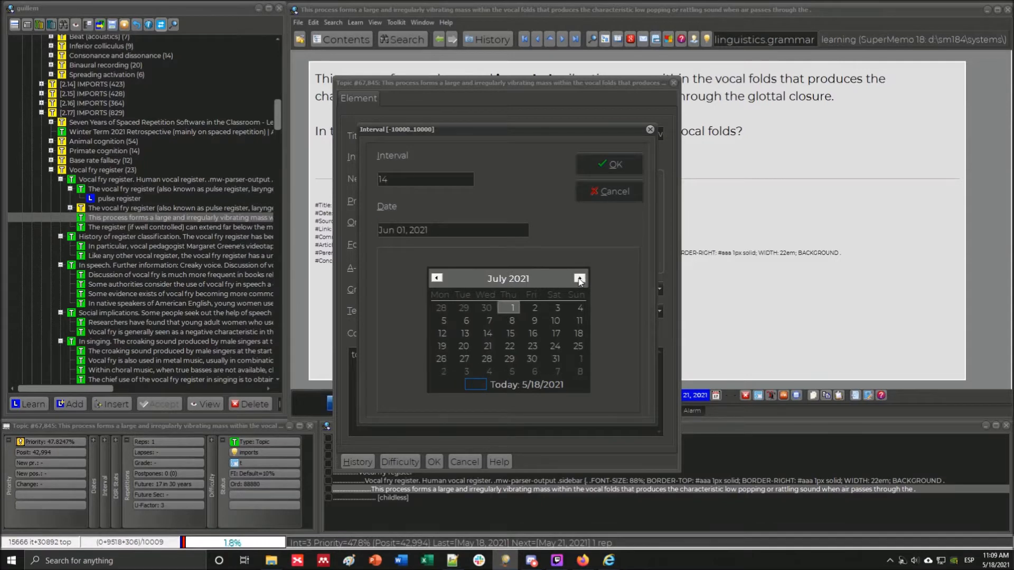
left_click(510, 359)
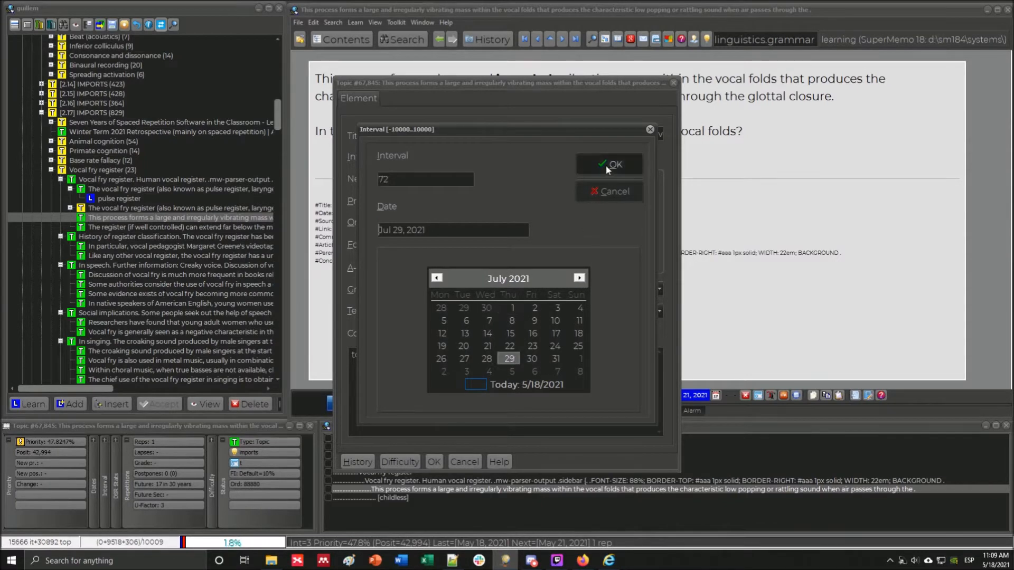
left_click_drag(392, 180, 374, 179)
type("150")
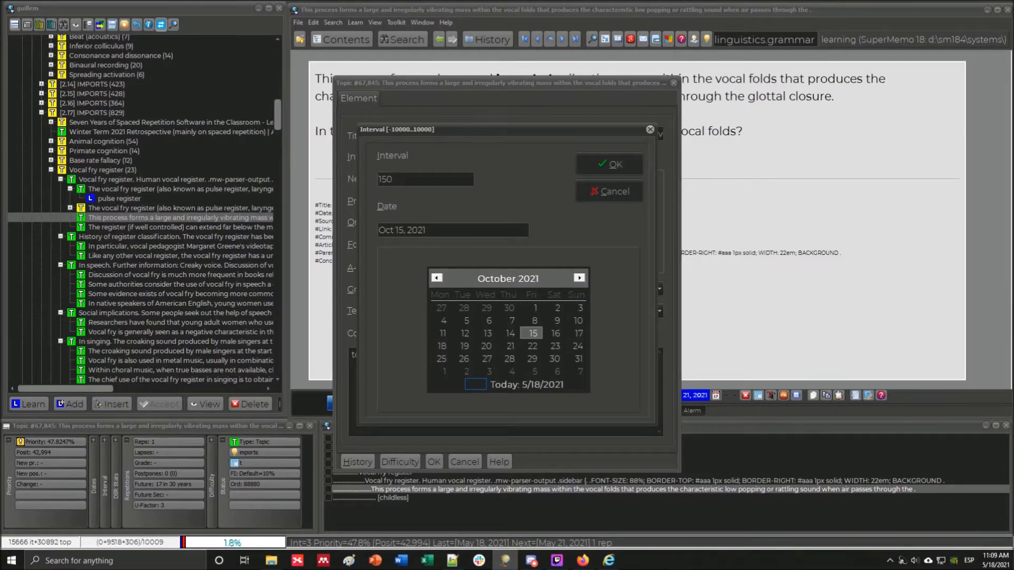
left_click(604, 164)
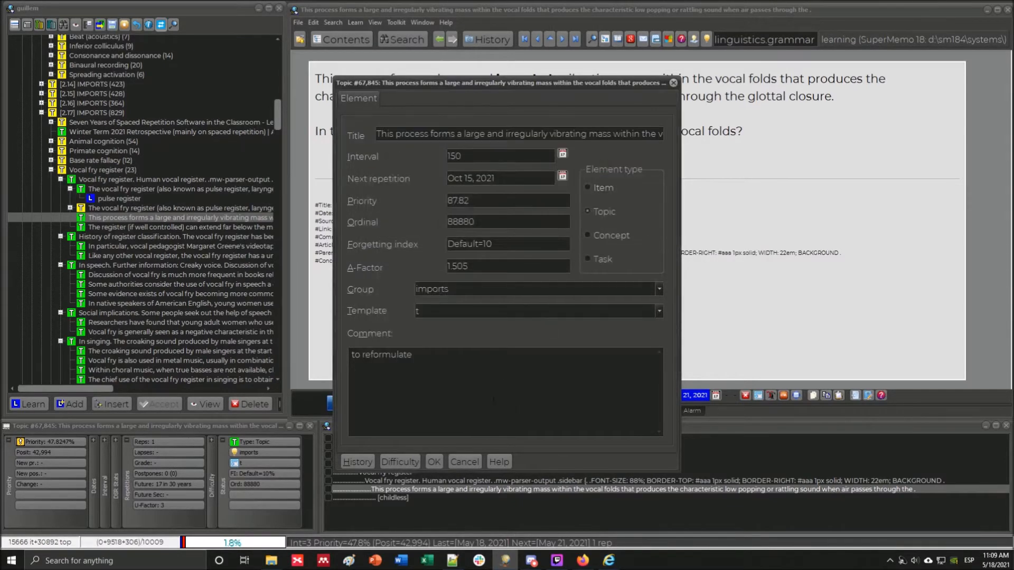
left_click(436, 462)
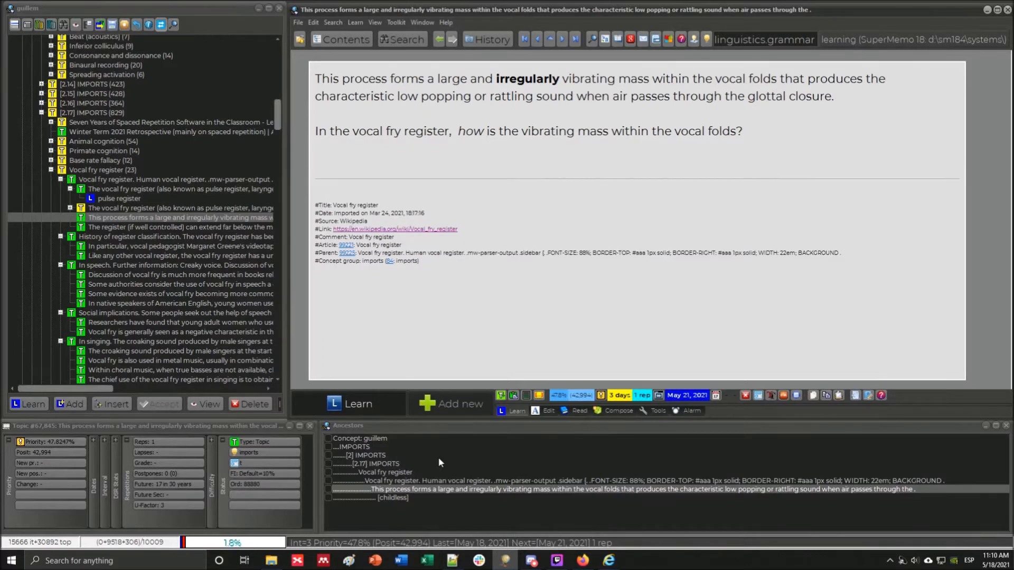
Open the extract on how far the register extends below the modal voice register and read it, highlighting "controlled" and "8 octaves".
key("ctrl+shift+Down")
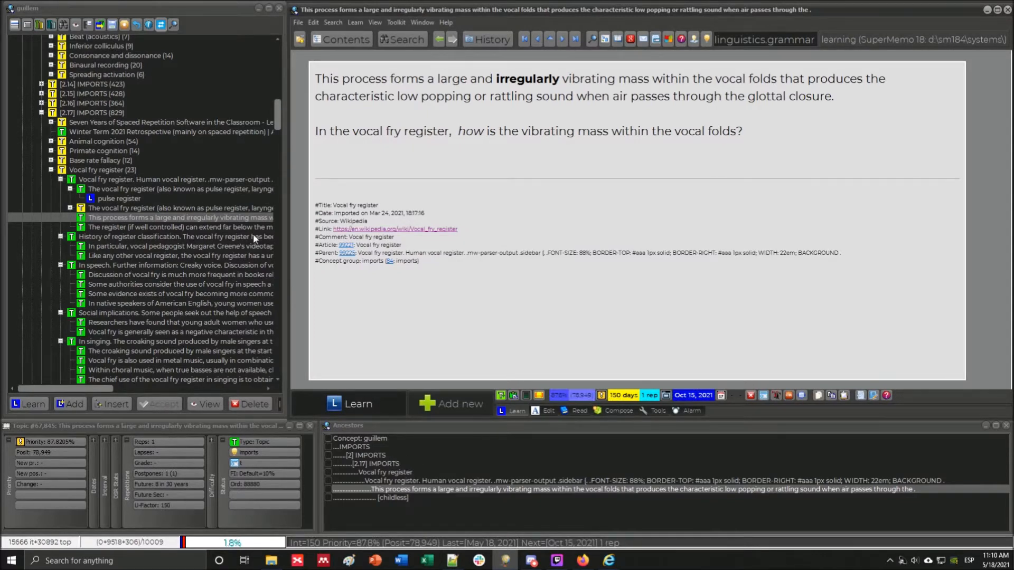
left_click(144, 227)
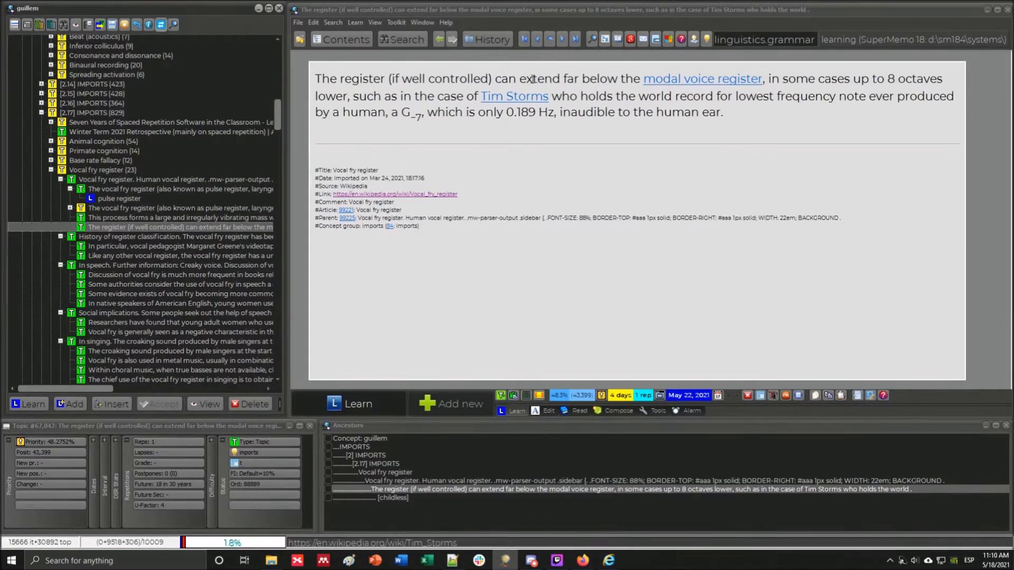
left_click_drag(431, 80, 483, 70)
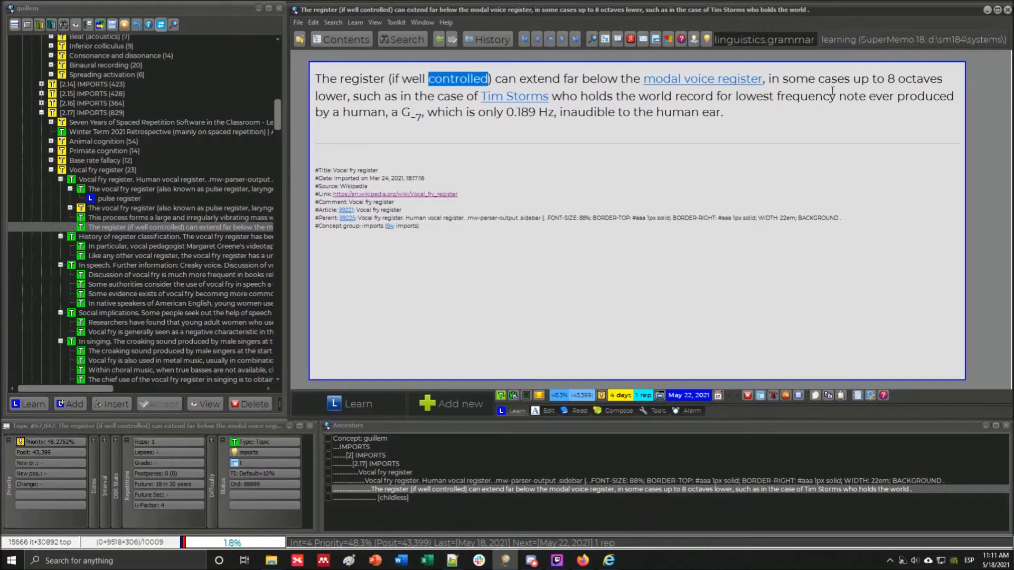
left_click_drag(888, 79, 930, 82)
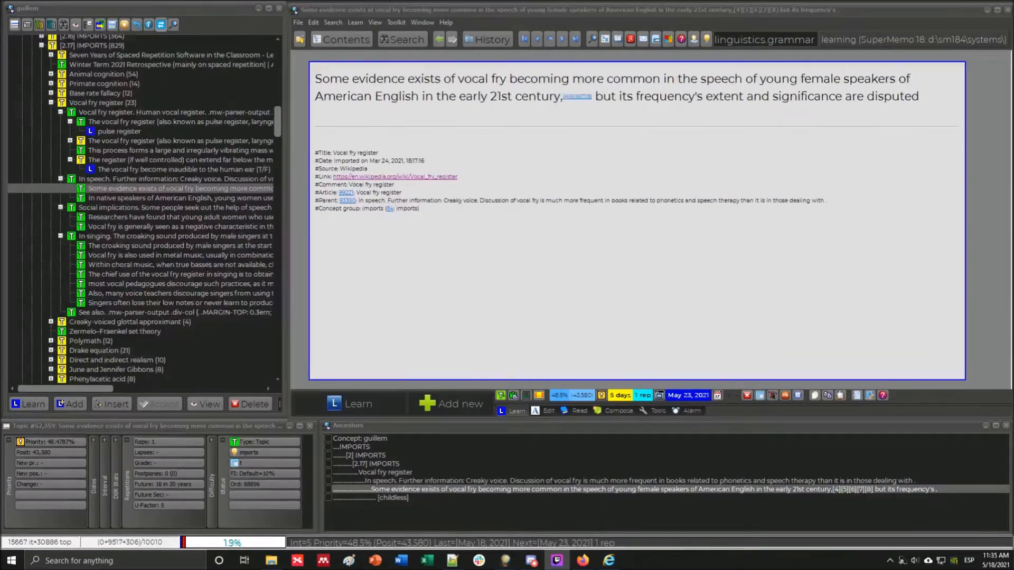
Open the extract on native speakers of American English and split off its second sentence into a separate paragraph.
left_click(141, 199)
left_click(140, 198)
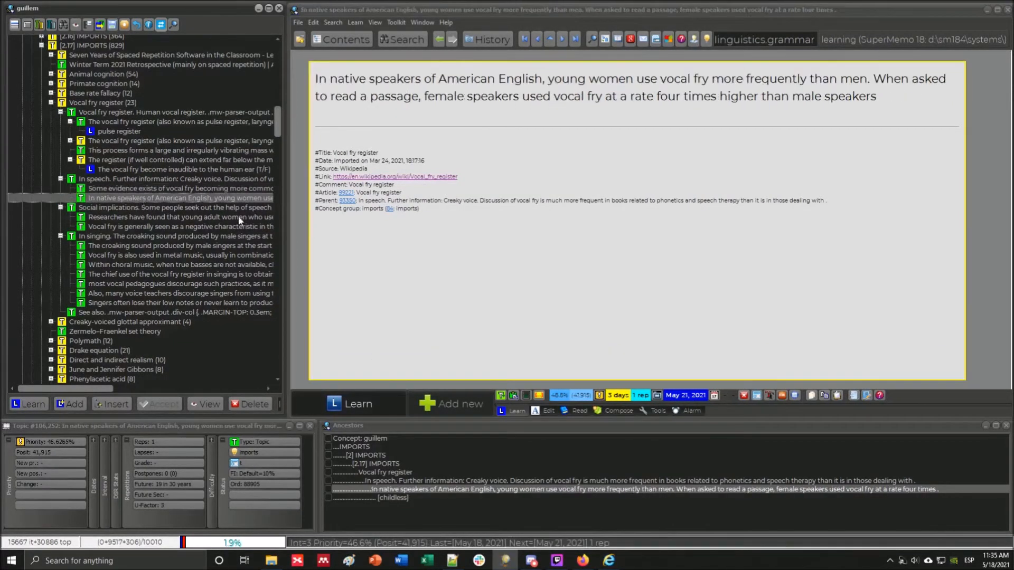
left_click(448, 83)
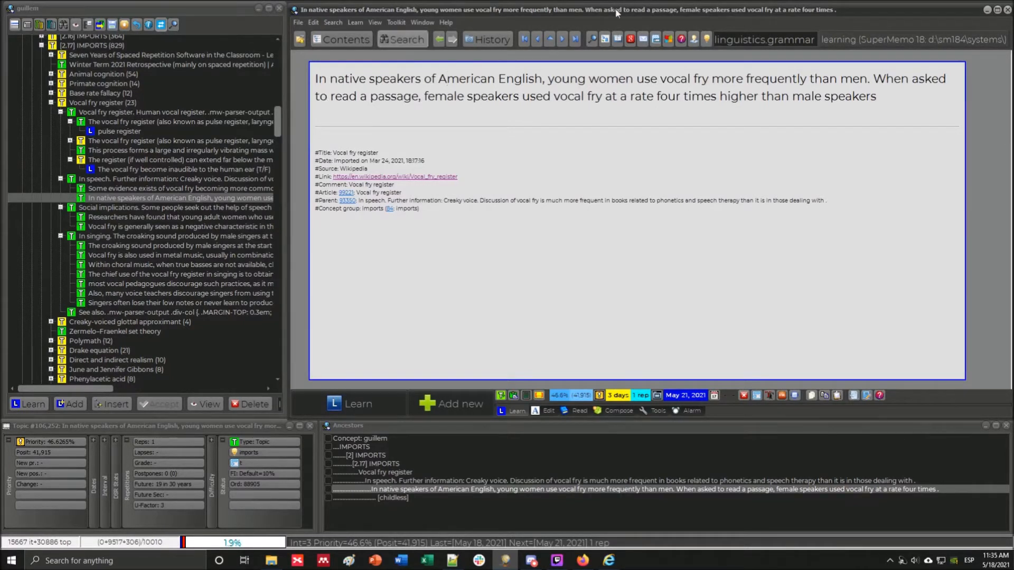
left_click_drag(654, 97, 877, 98)
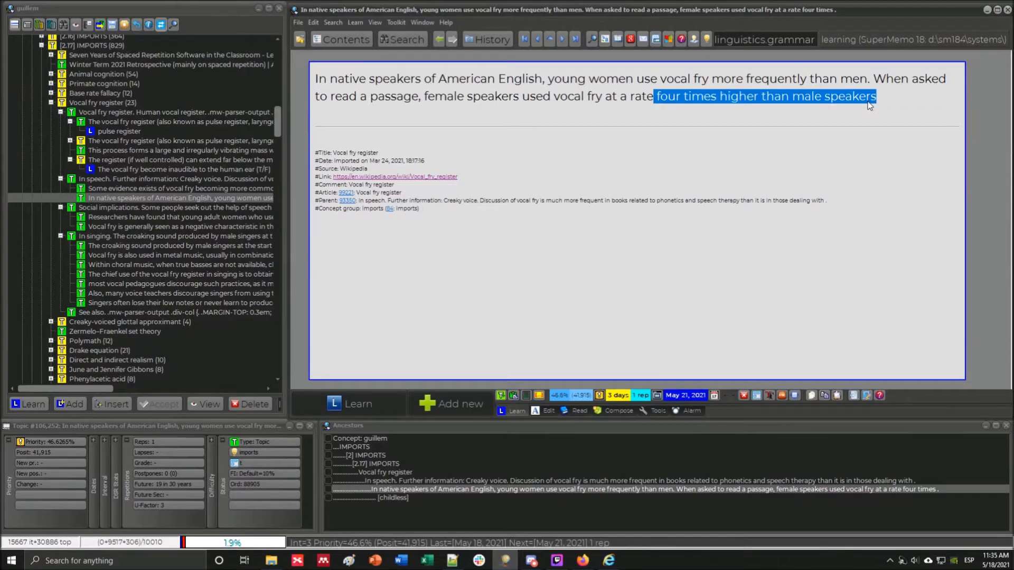
left_click(852, 99)
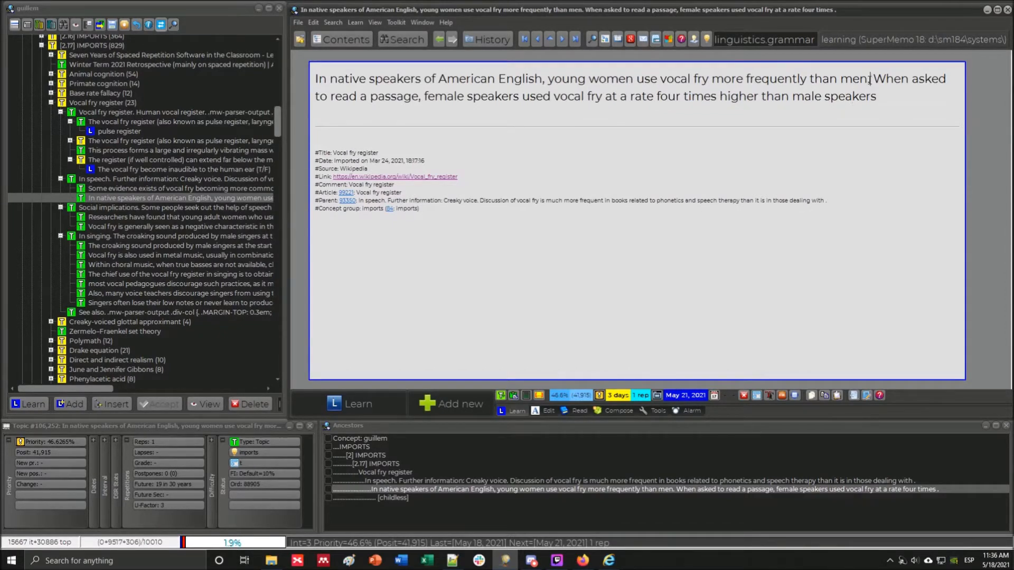
left_click(870, 79)
key("Return")
key("Return")
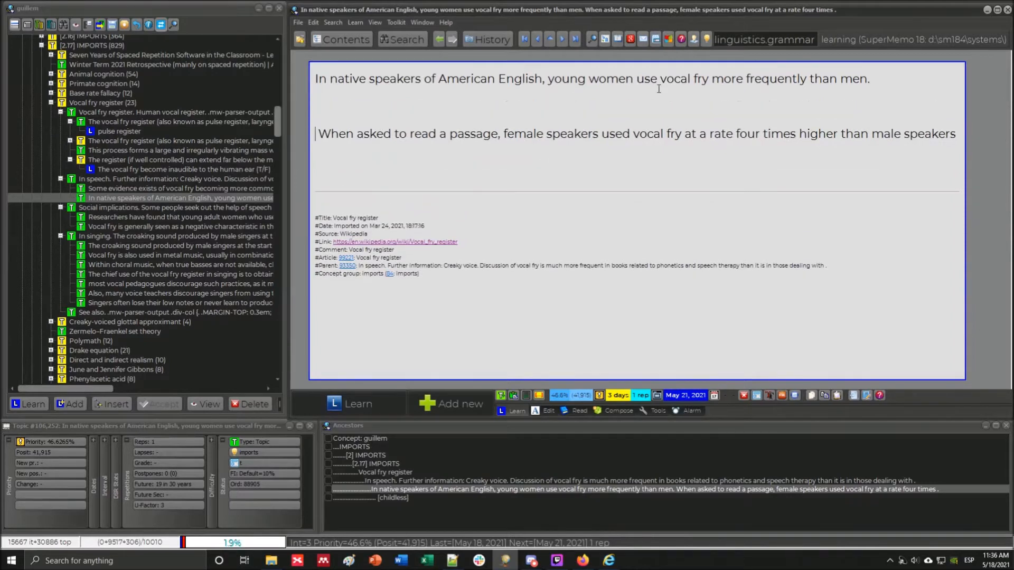
Replace "more frequently" with "4:1" and delete the sentence about reading a passage.
mouse_move(712, 80)
left_mouse_down()
mouse_move(791, 79)
mouse_move(729, 79)
left_mouse_up()
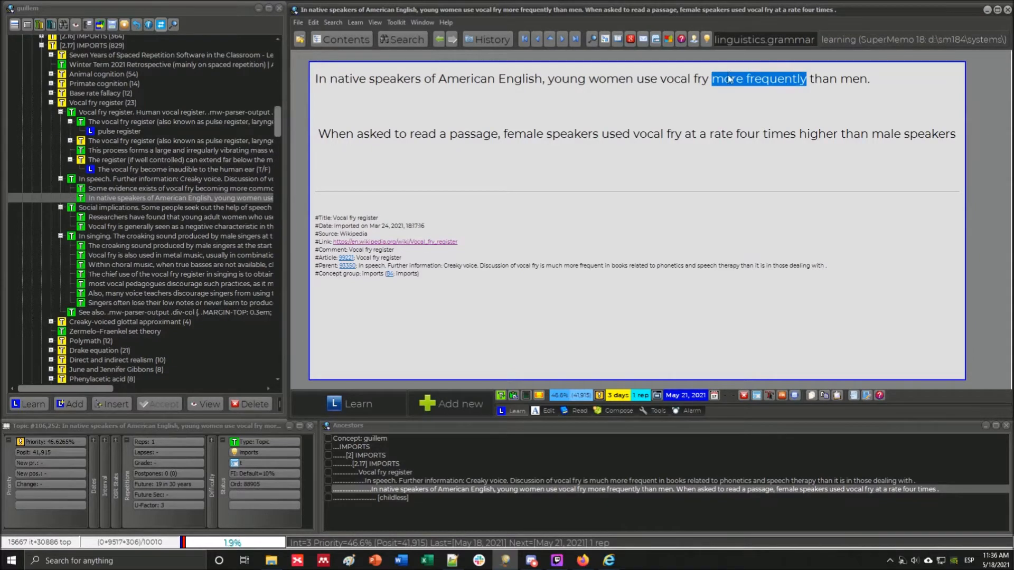
type("4:1")
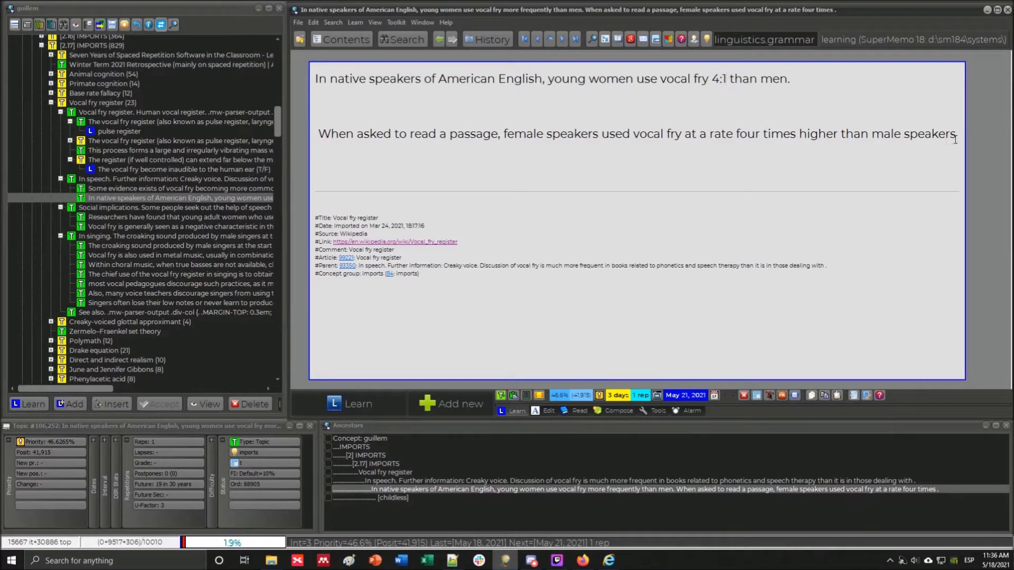
left_click_drag(957, 136, 317, 133)
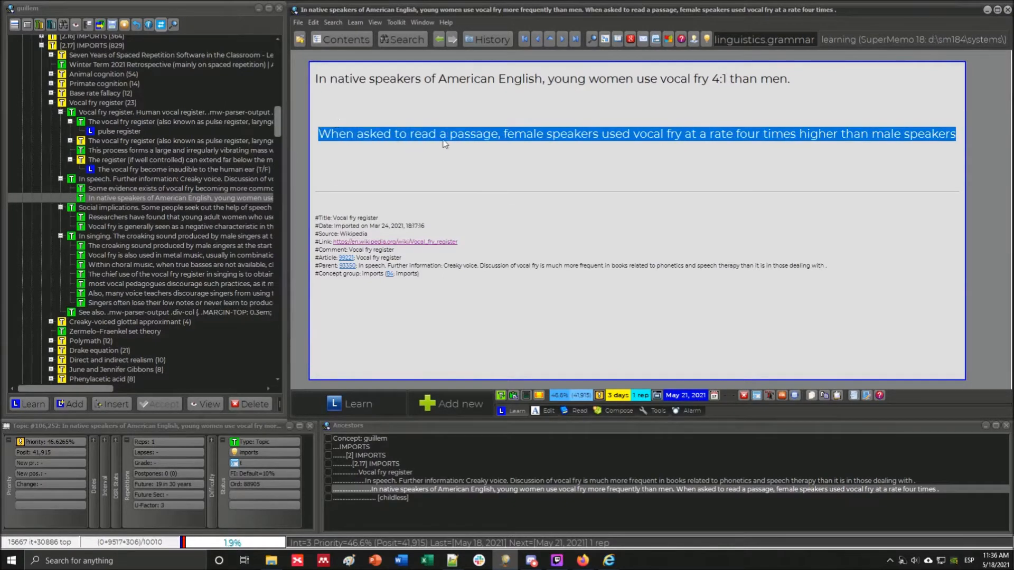
key("Delete")
key("BackSpace")
key("BackSpace")
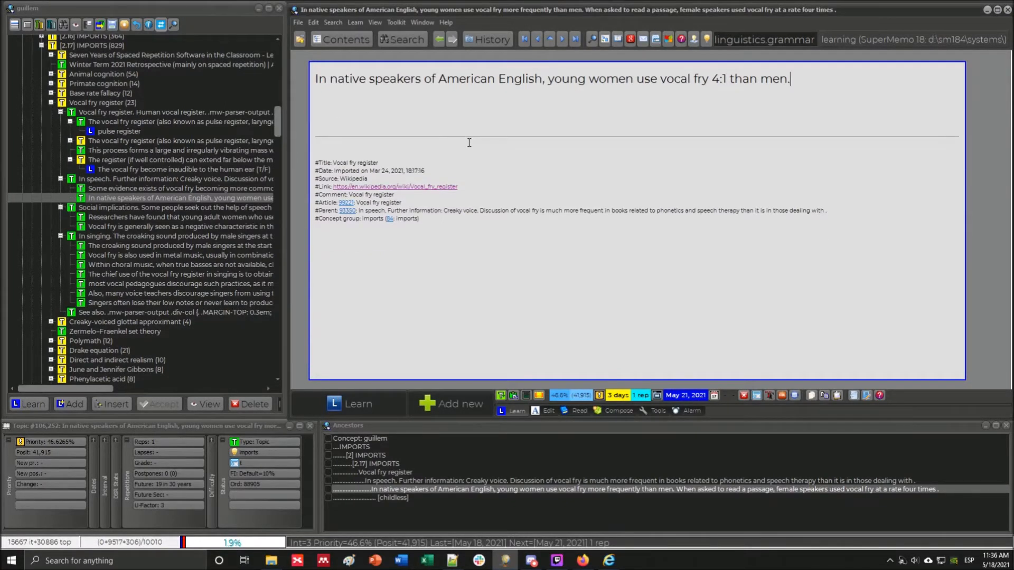
Reword the ratio so the sentence says young women use vocal fry "4 more times than men".
left_click(726, 79)
type("more times")
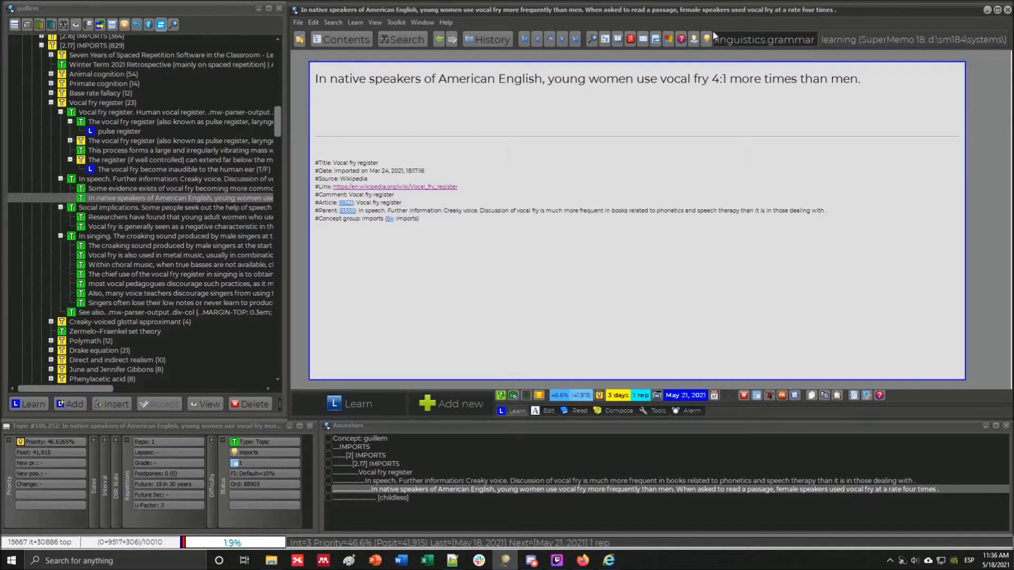
left_click(719, 79)
key("Delete")
key("Delete")
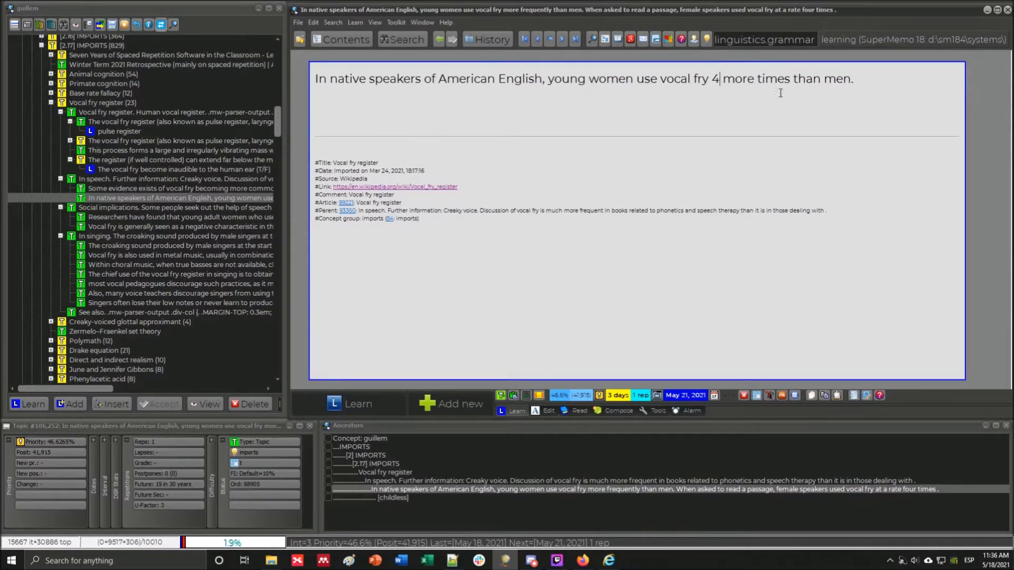
Open the extract's source article "Vocal fry register" on Wikipedia in Internet Explorer.
left_click(638, 101)
left_click(608, 560)
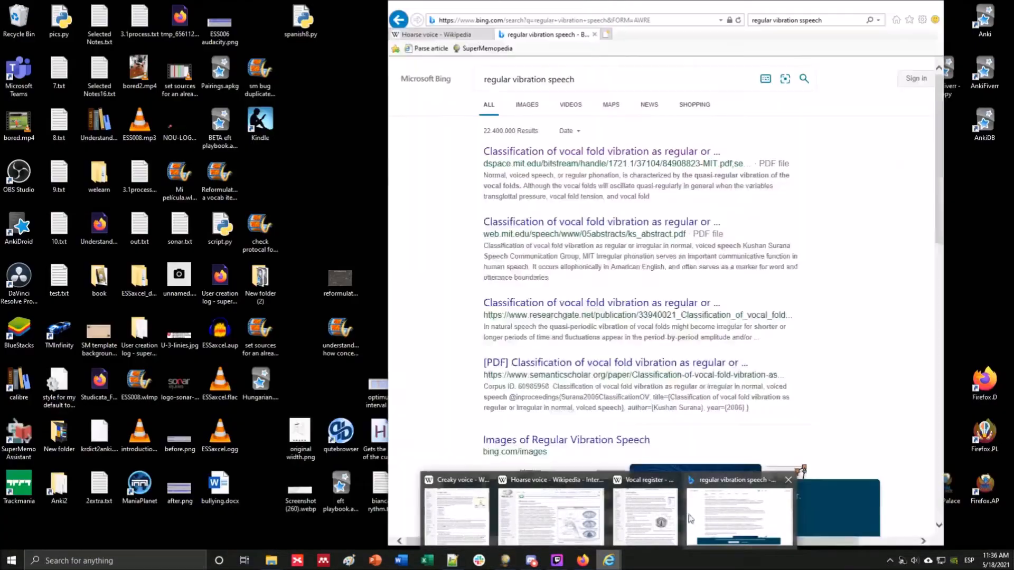
mouse_move(645, 518)
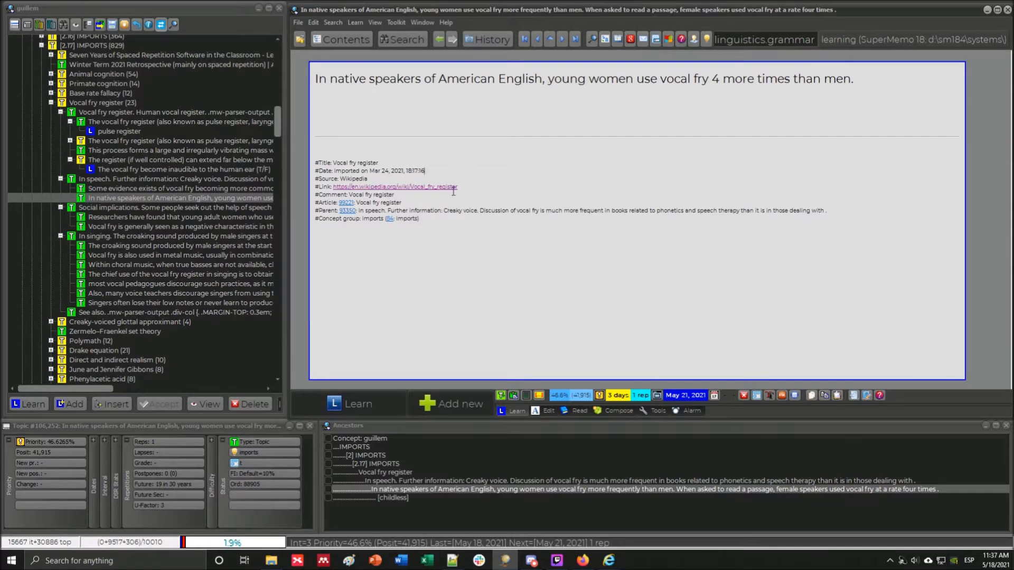
left_click(444, 160)
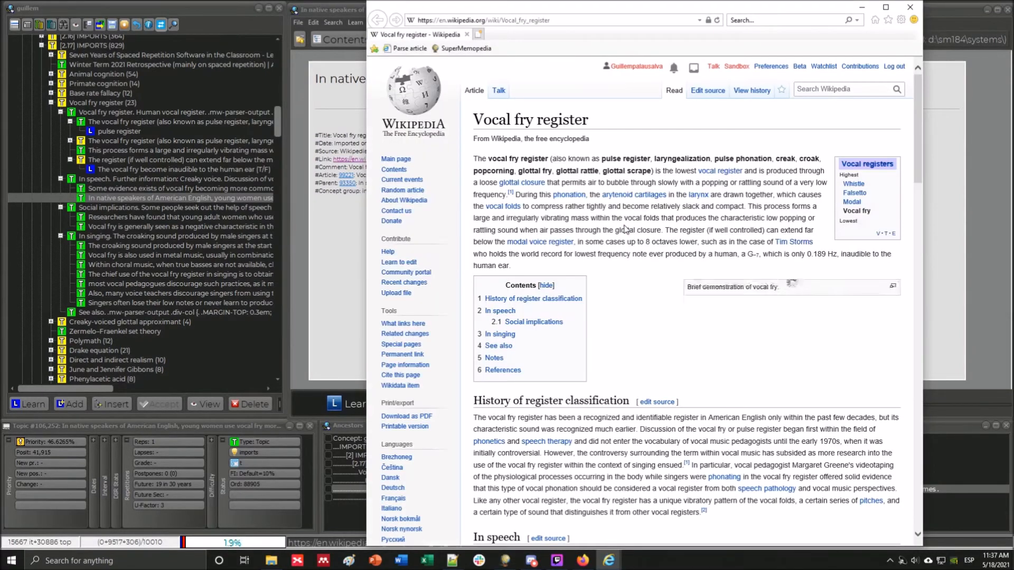
Search the Wikipedia article for "4" and go through the matches to the paragraphs on vocal fry in speech.
key("ctrl+f")
type("4")
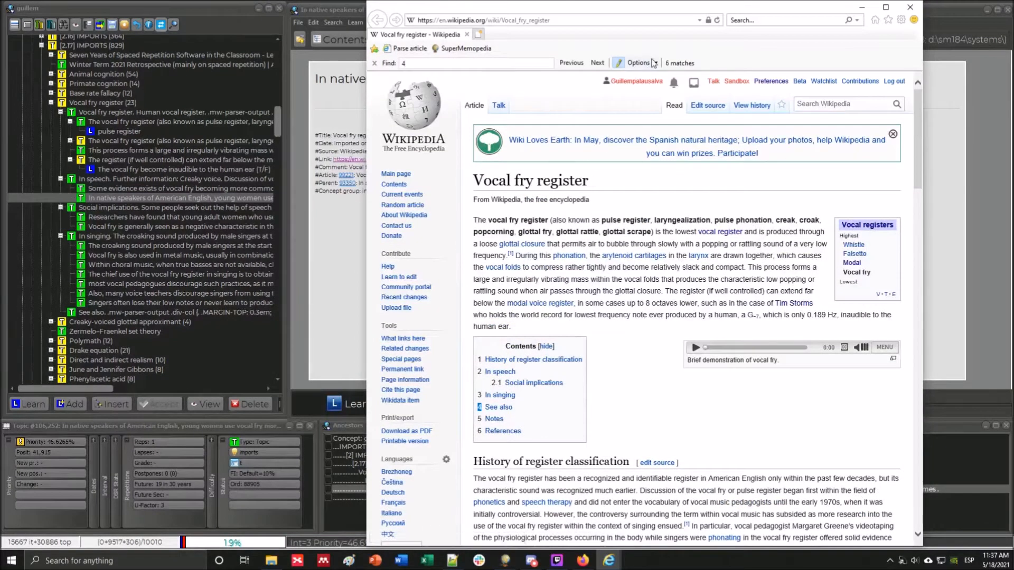
left_click(597, 63)
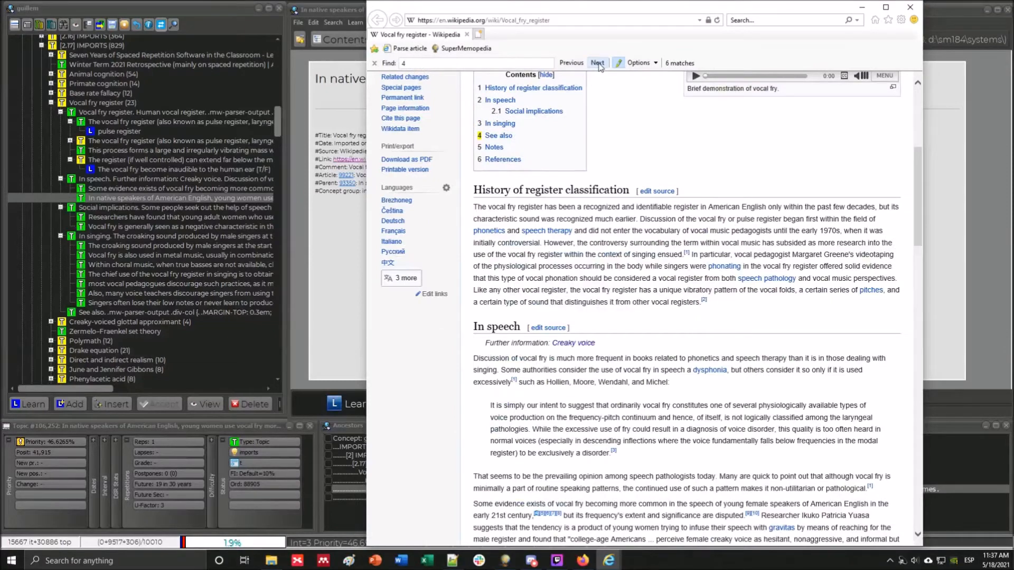
left_click(599, 65)
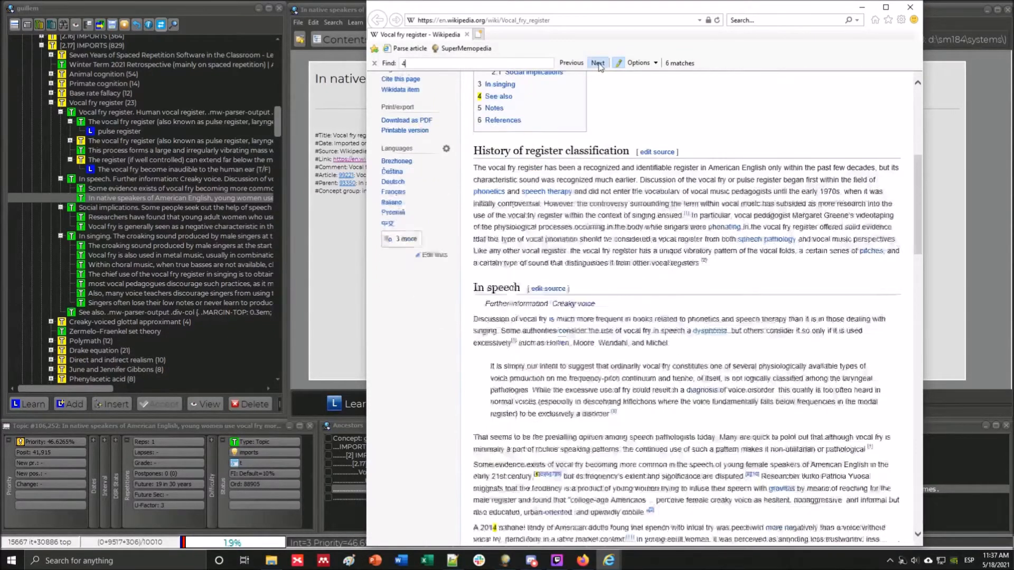
scroll(580, 270, "down", 4)
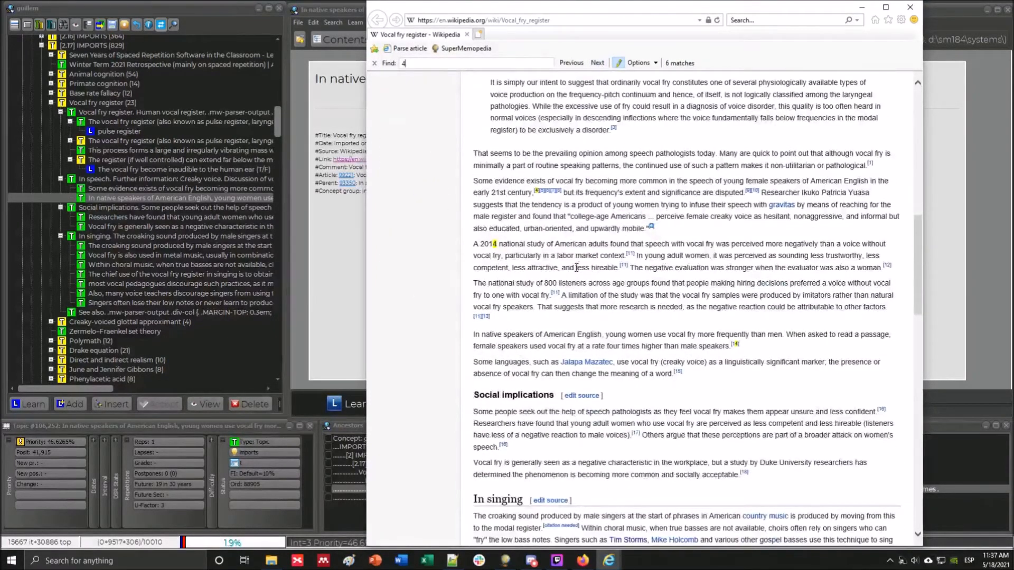
Follow citation 11 to its source "Vocal Fry May Undermine the Success of Young Women in the Labor Market" and view the abstract.
left_click(630, 254)
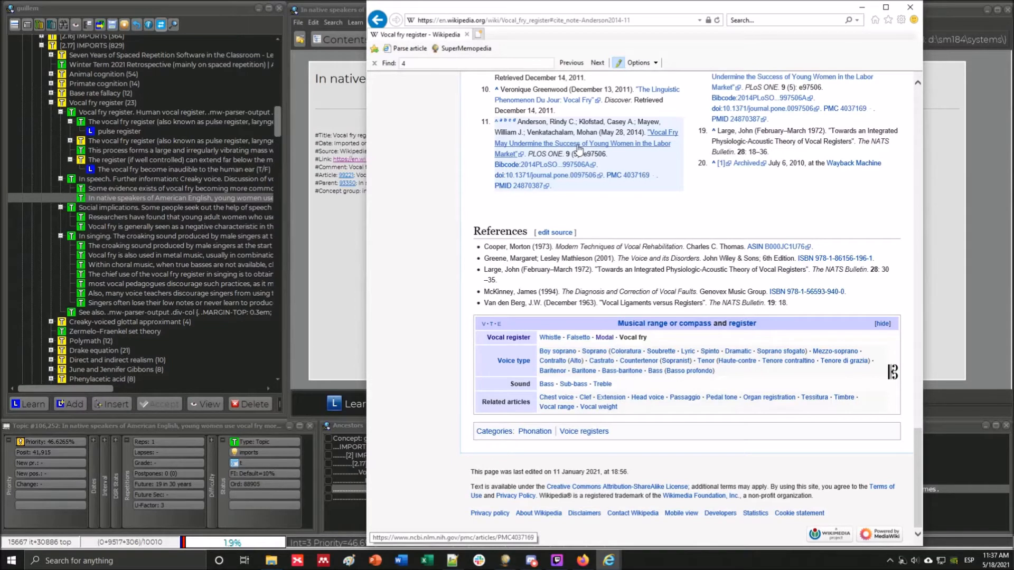
left_click(579, 149)
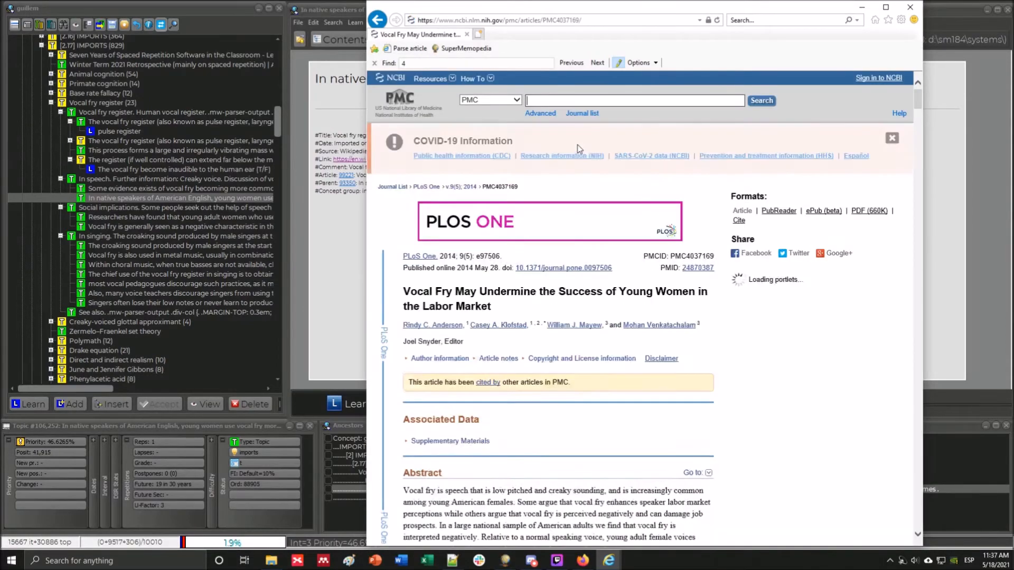
scroll(698, 199, "down", 8)
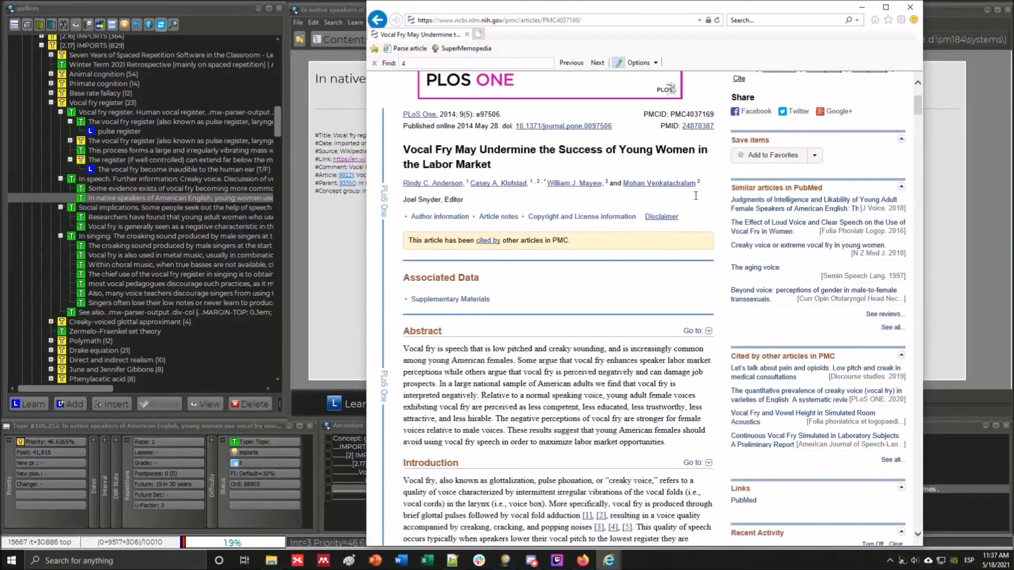
Find Figure 2 in the article, open its zoomable version and widen that window to show the normal voice and vocal fry panels.
scroll(696, 196, "down", 20)
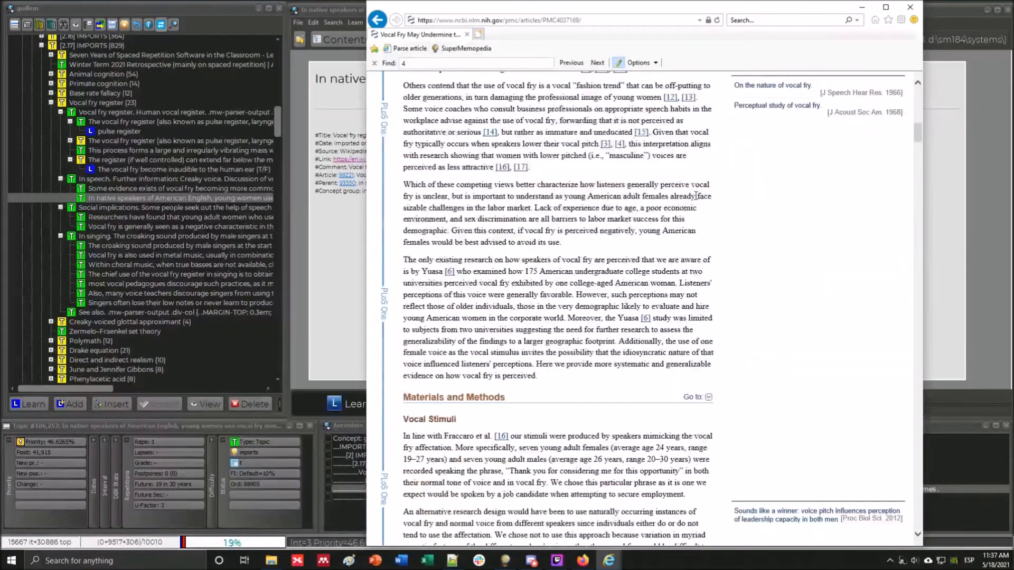
scroll(697, 198, "down", 7)
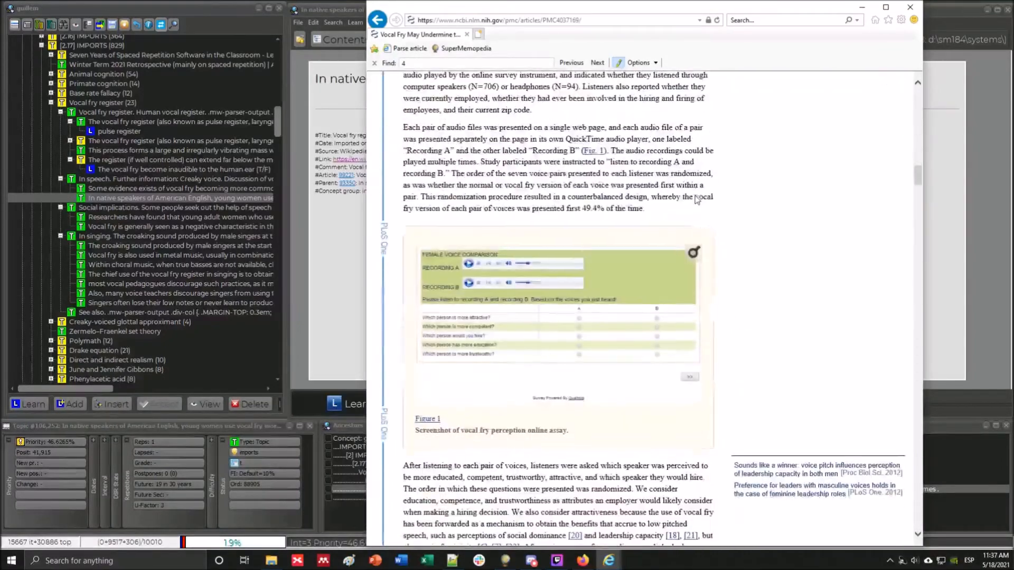
scroll(697, 199, "down", 20)
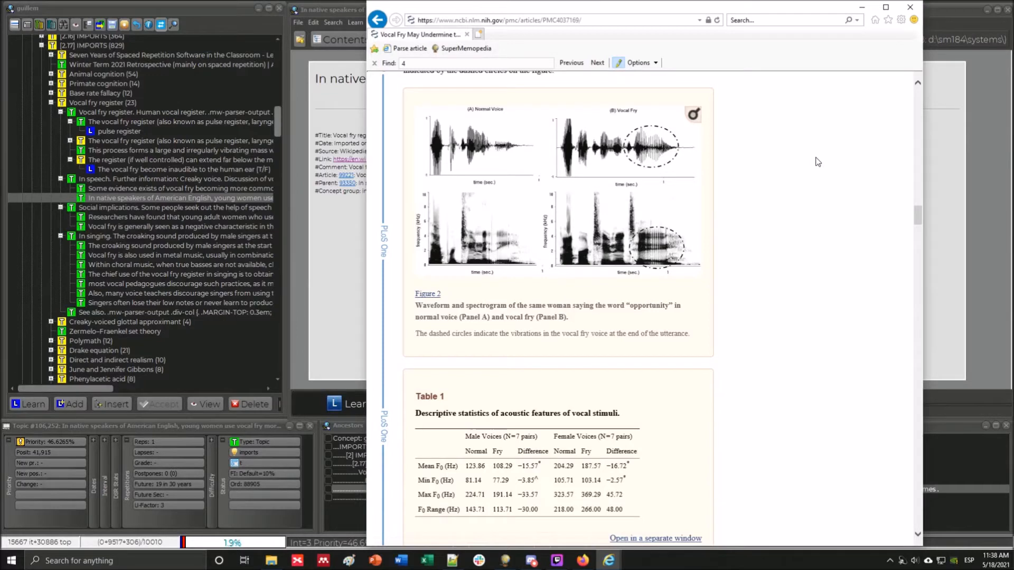
left_click(656, 154)
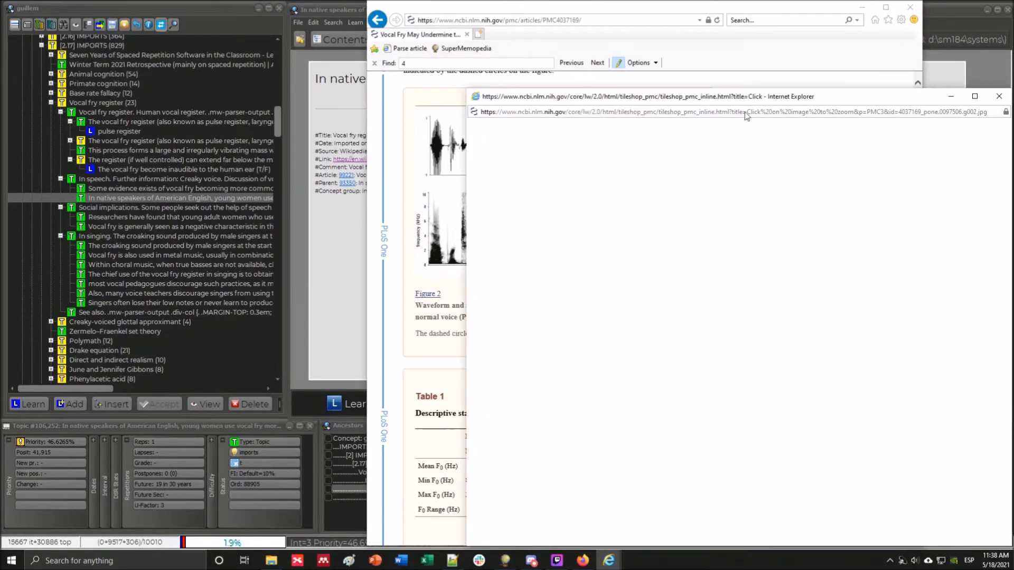
left_click_drag(713, 70, 683, 43)
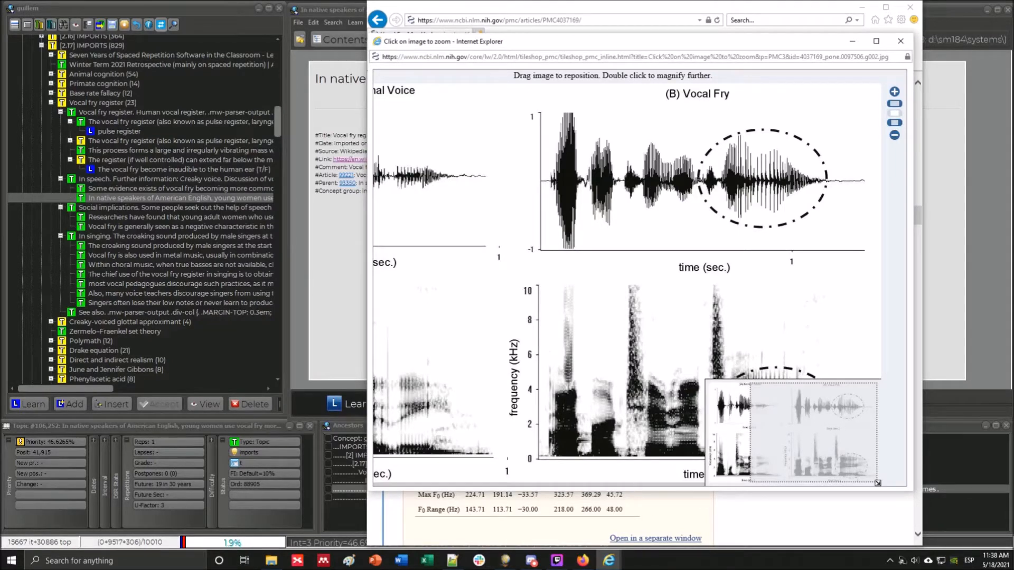
left_click_drag(363, 154, 176, 154)
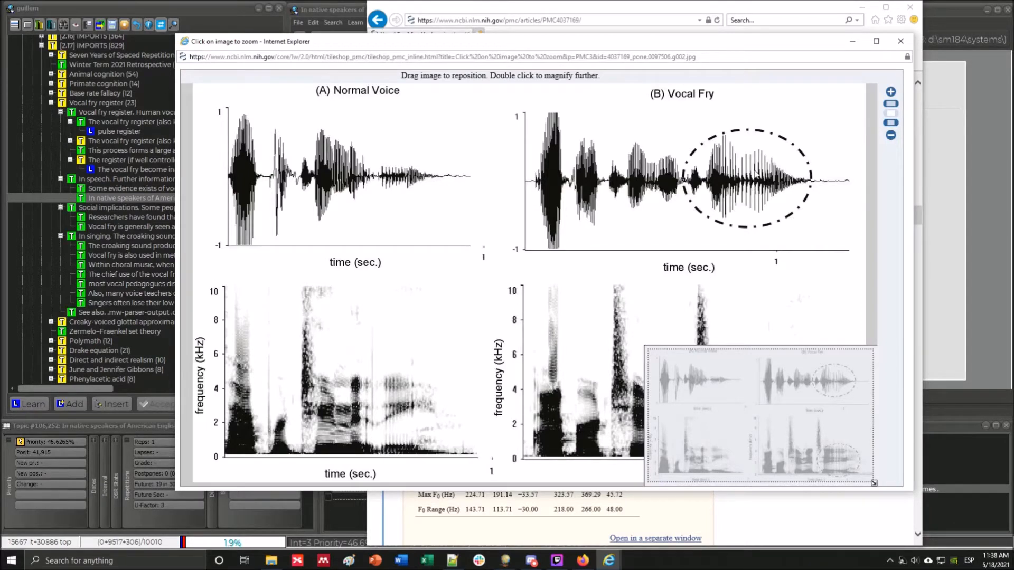
Copy the zoomed vocal fry waveform picture, then minimise both browser windows to return to SuperMemo.
right_click(742, 159)
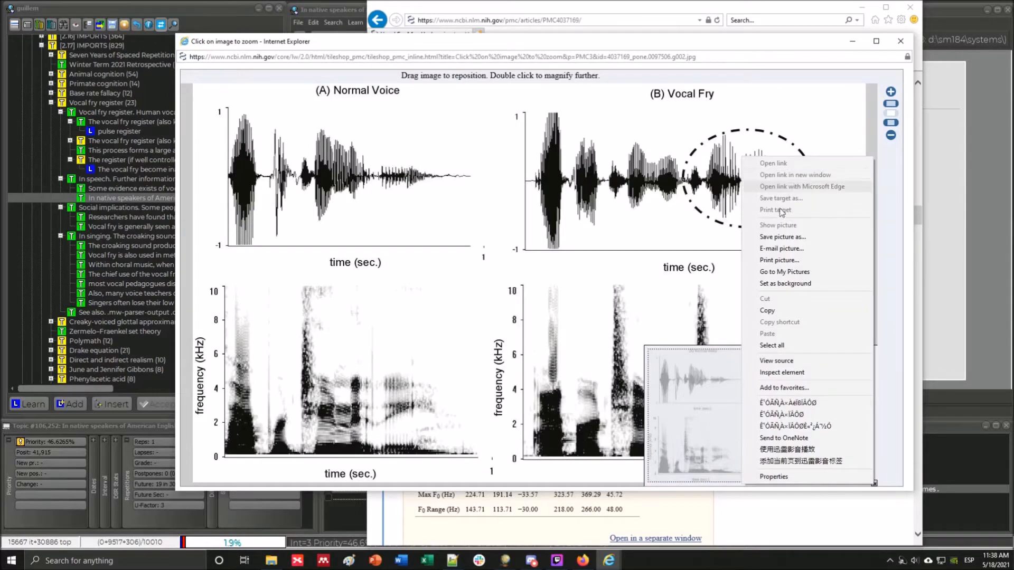
left_click(792, 312)
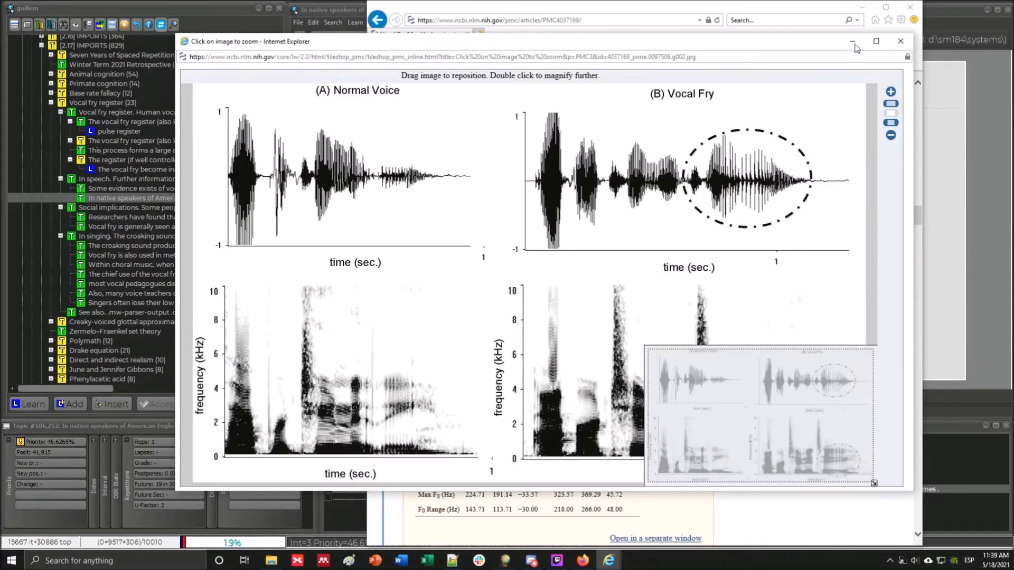
left_click(853, 41)
left_click(862, 7)
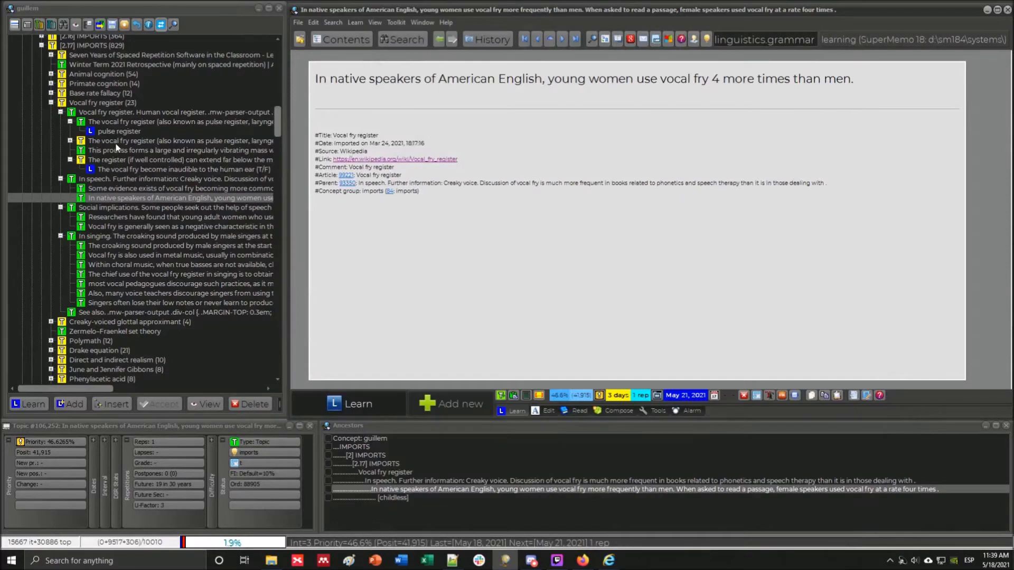
Look through the Vocal fry register items and open the extract on the large, irregularly vibrating mass within the vocal folds.
left_click(117, 168)
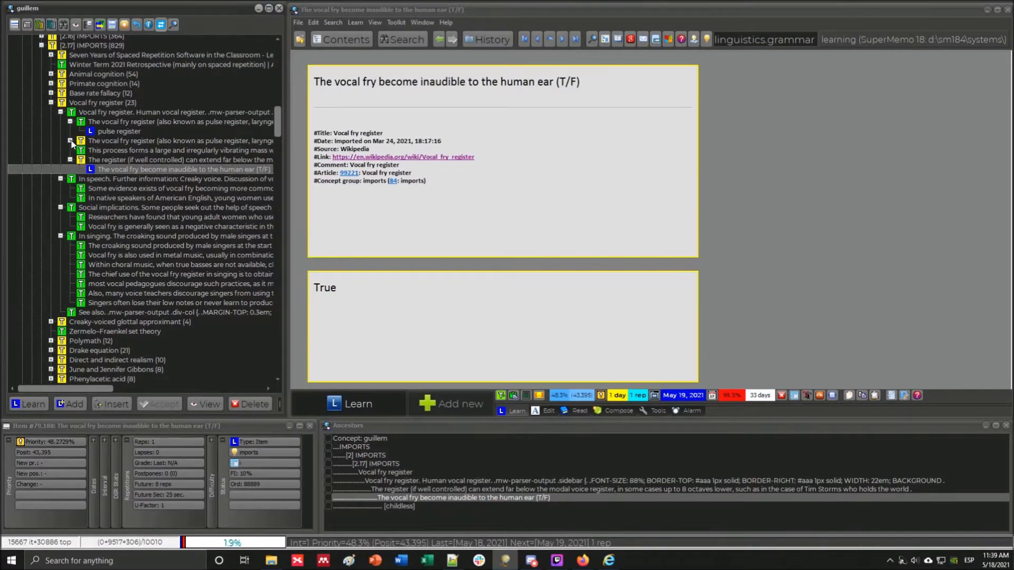
left_click(70, 141)
left_click(138, 201)
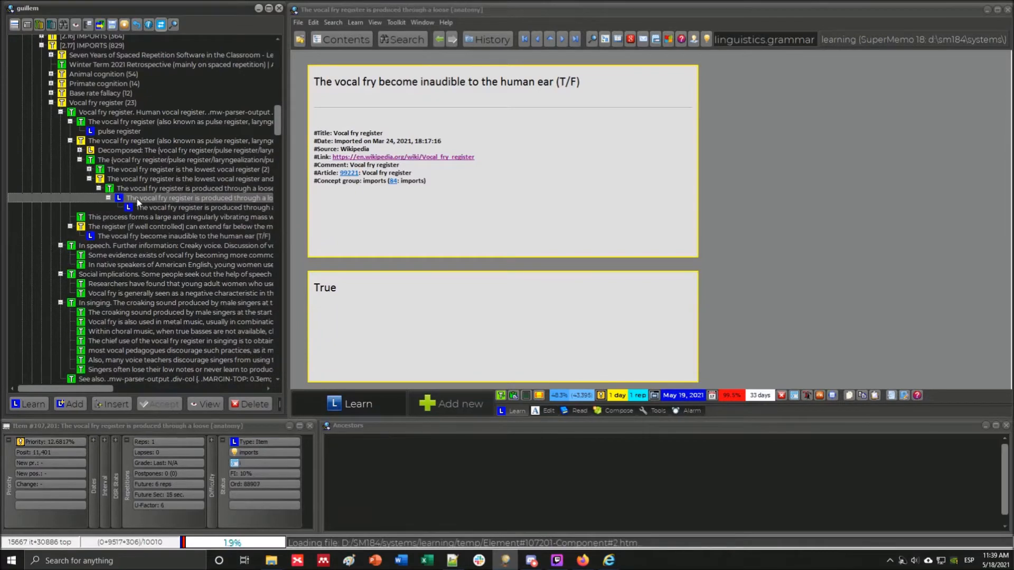
left_click(147, 208)
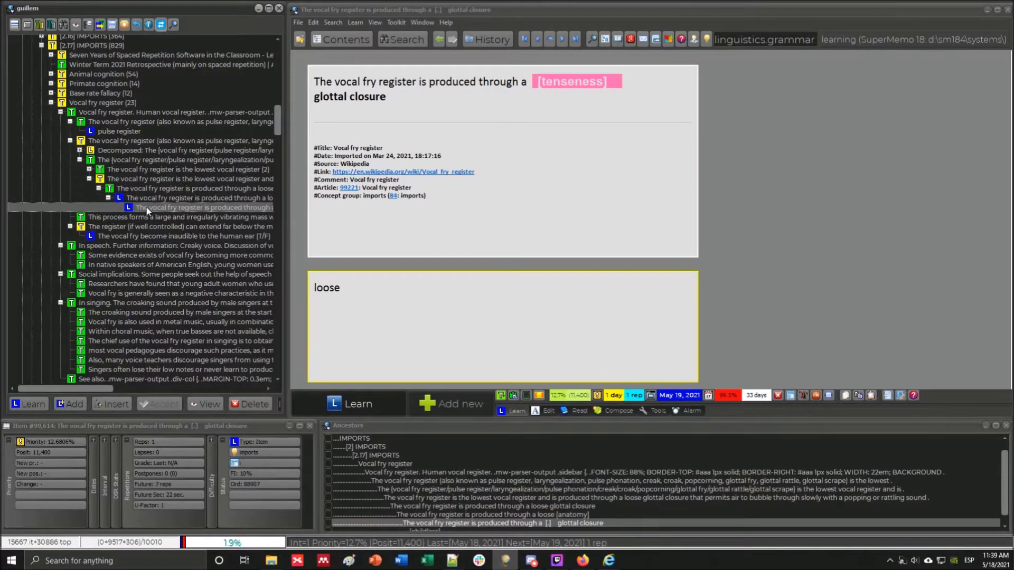
left_click(120, 227)
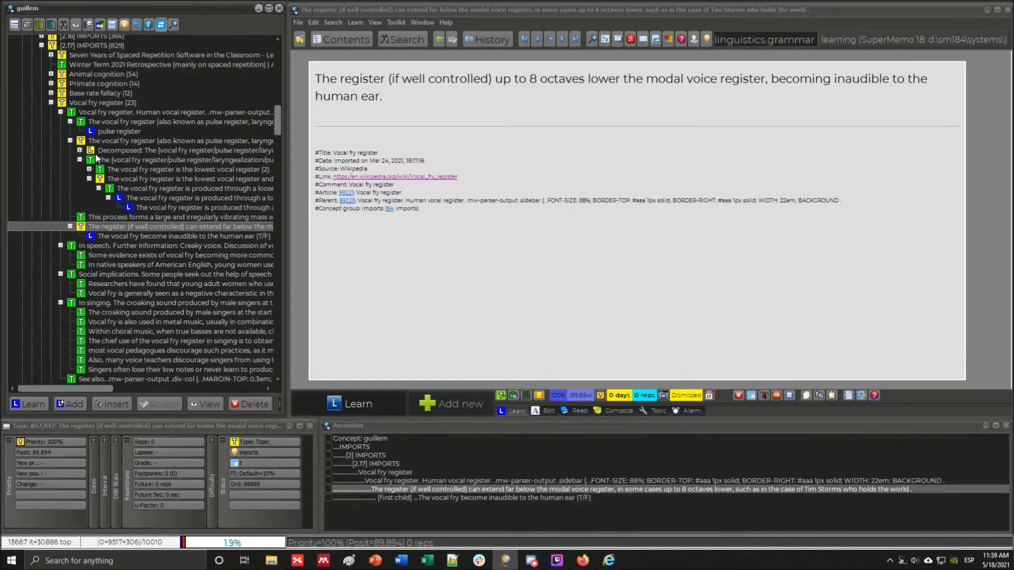
left_click(90, 170)
left_click(127, 179)
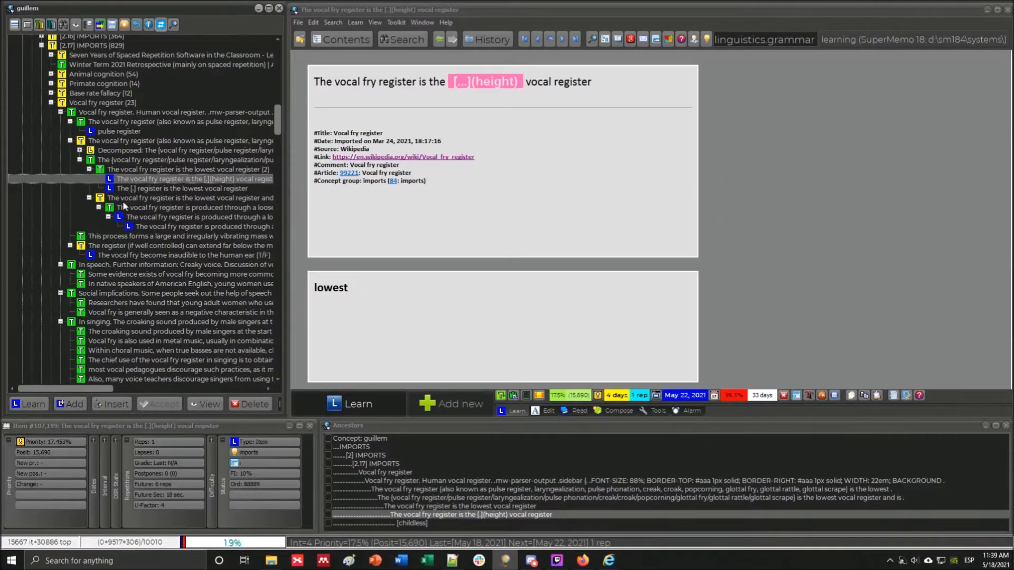
left_click(105, 236)
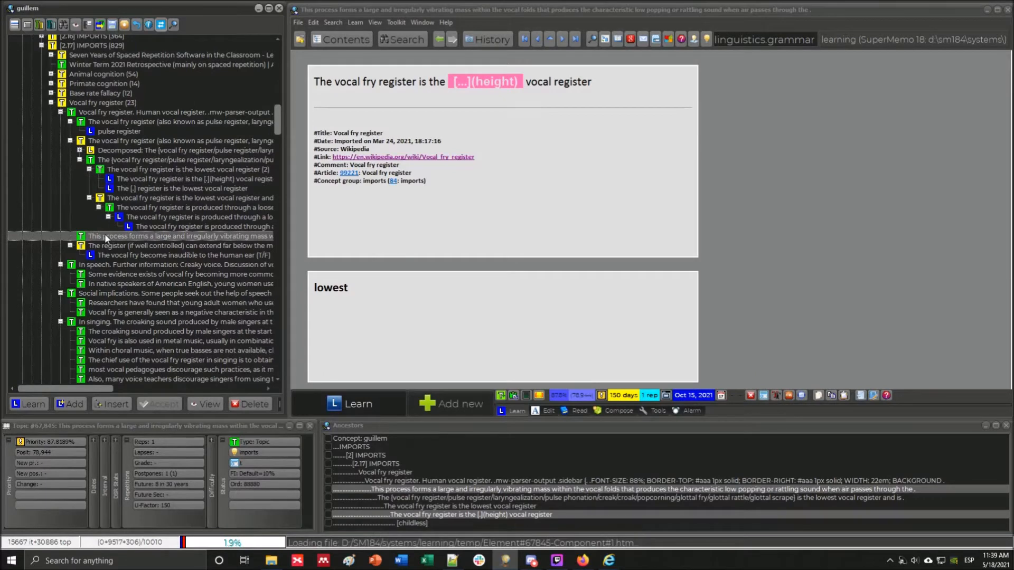
left_click(984, 157)
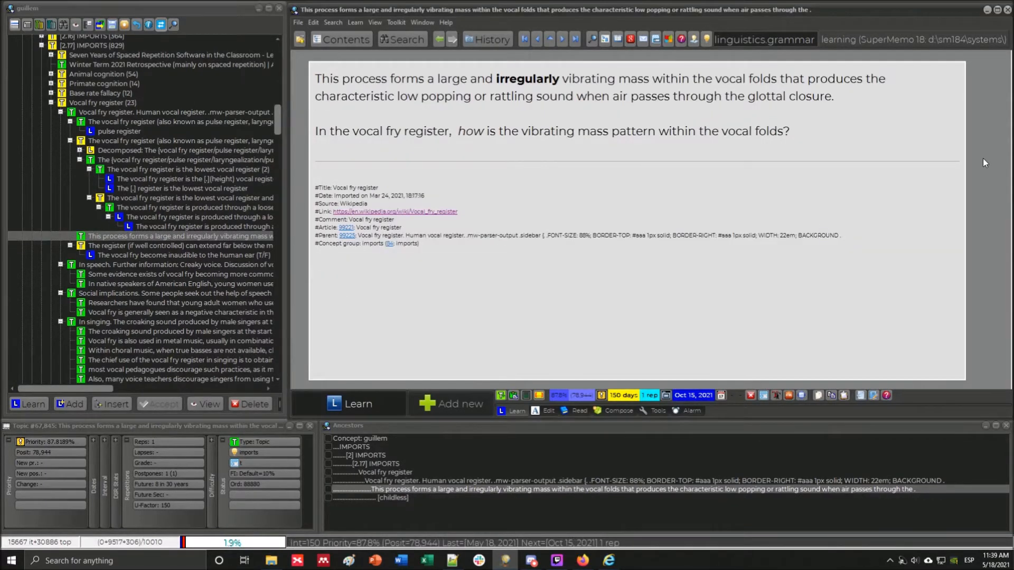
Paste the copied waveform into the extract using a similar template, name it in the image registry, and enlarge it beside the text.
key("ctrl+shift+m")
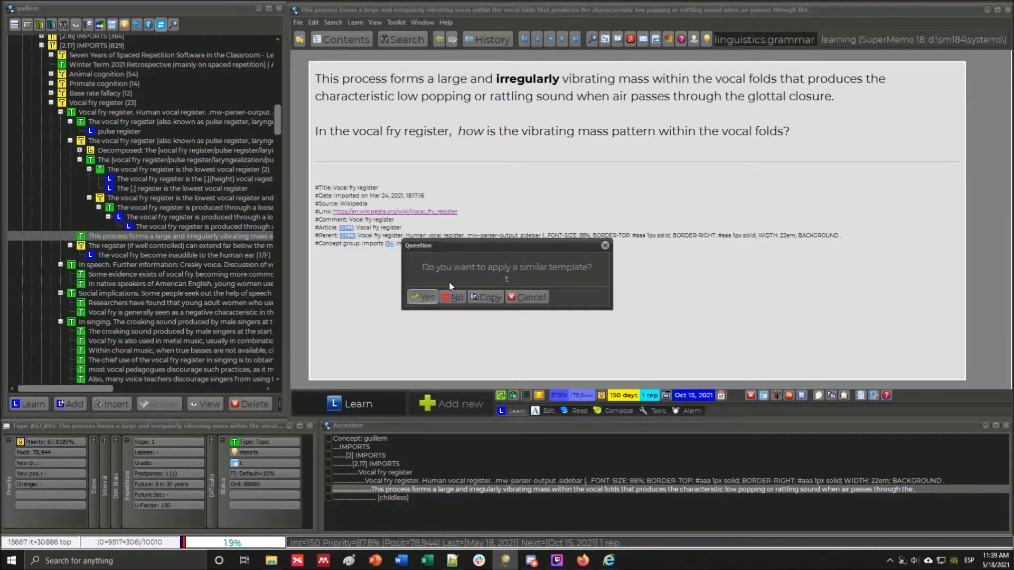
left_click(426, 299)
key("ctrl+v")
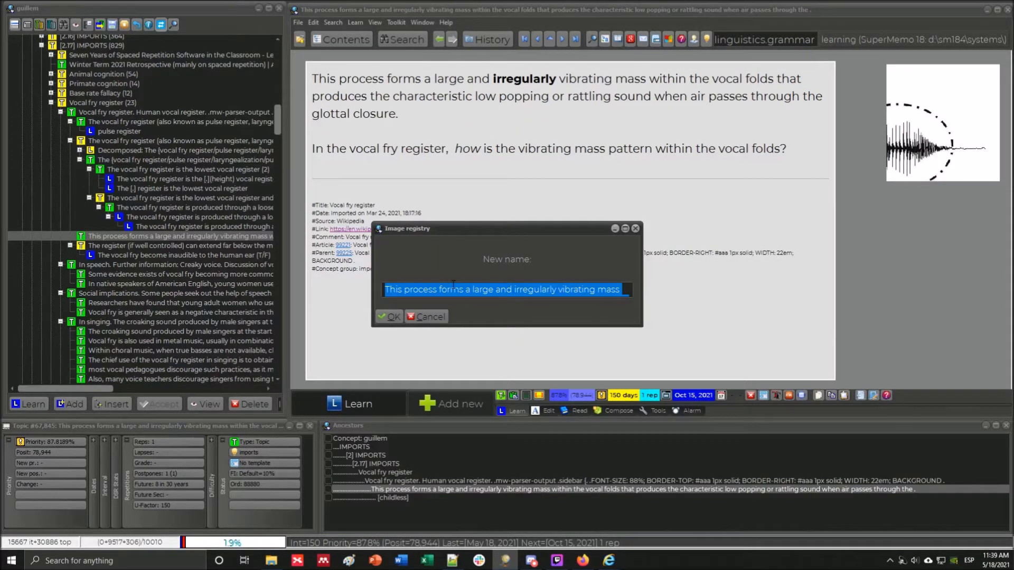
type("Vocal fry")
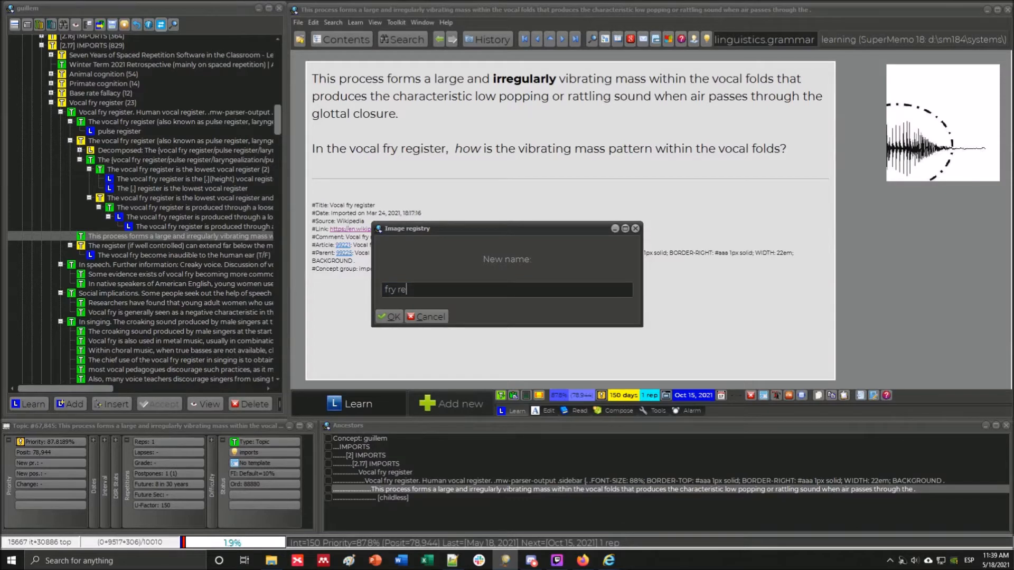
key("Return")
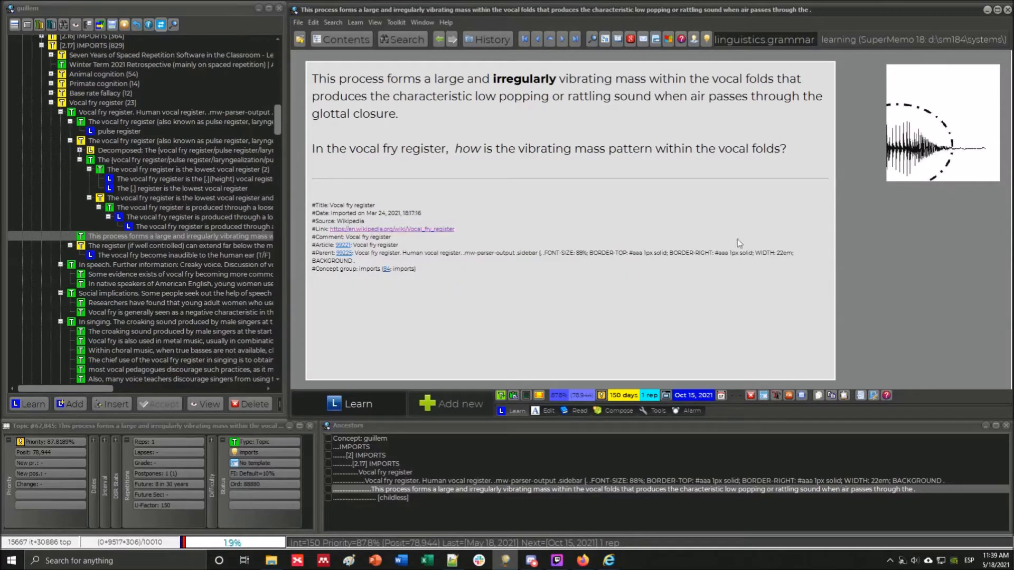
left_click(932, 157)
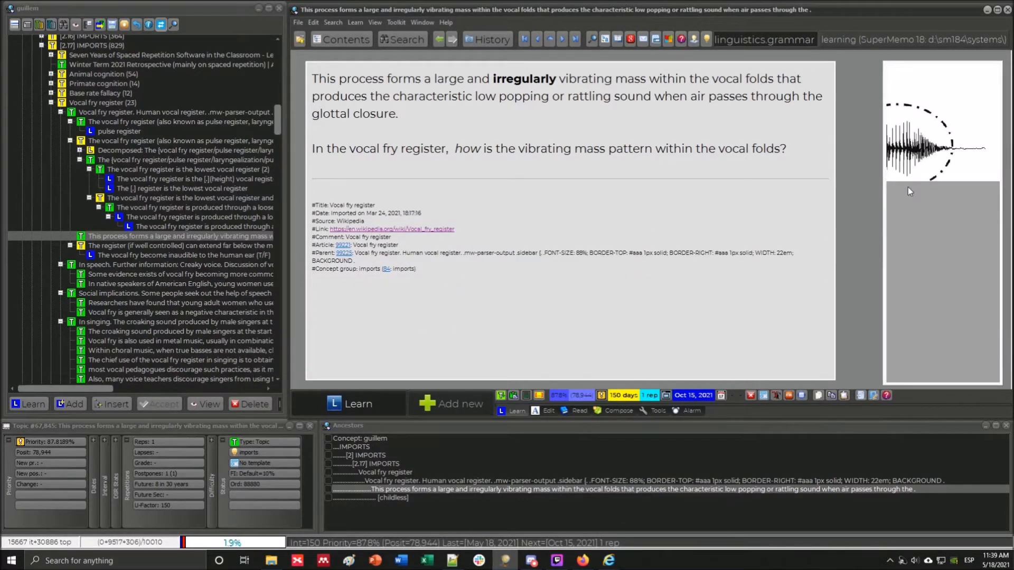
left_click_drag(884, 178, 841, 153)
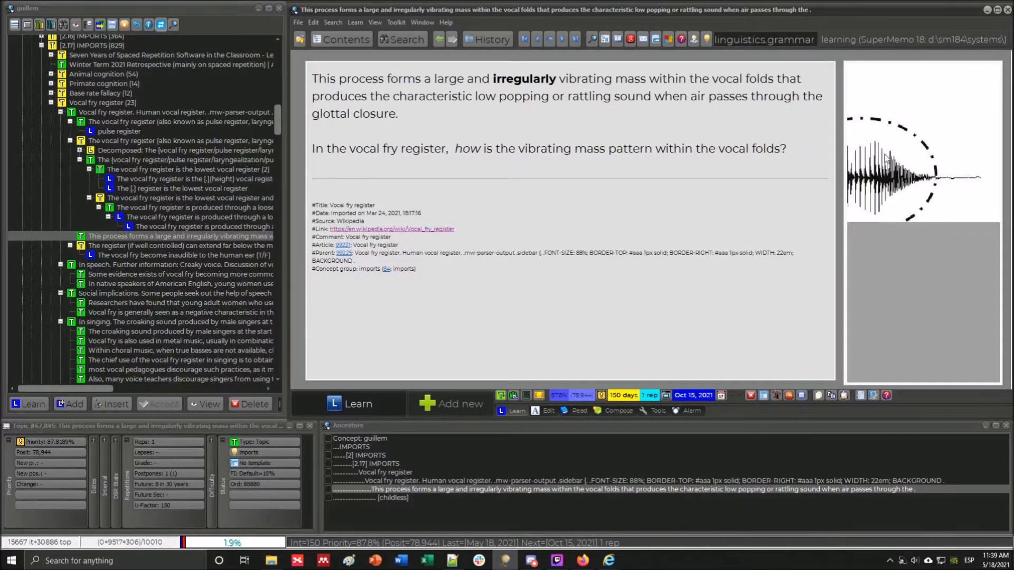
Reopen the zoomed Figure 2 to check the circled vocal fry waveform, then close its window.
left_click(609, 560)
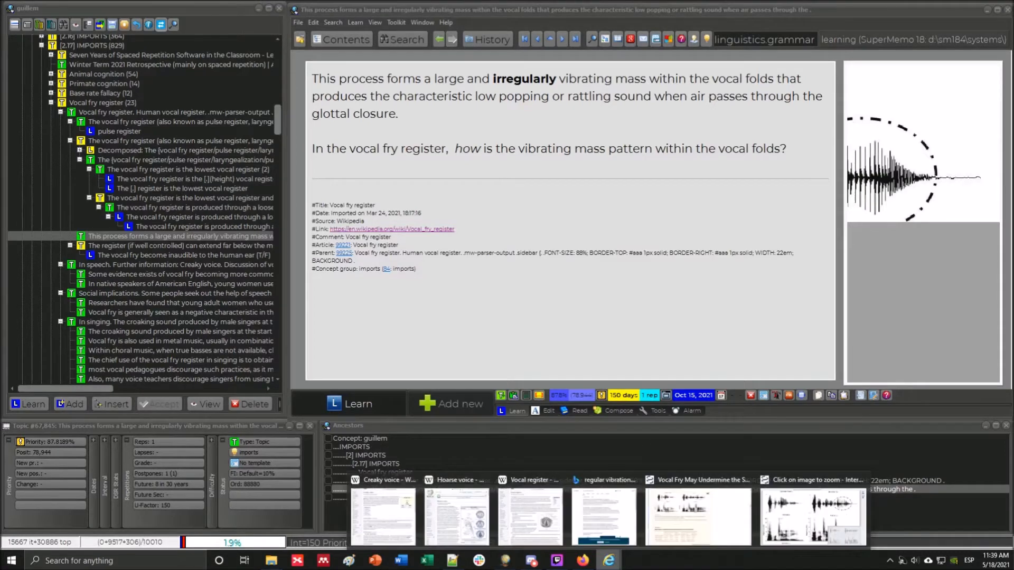
left_click(813, 515)
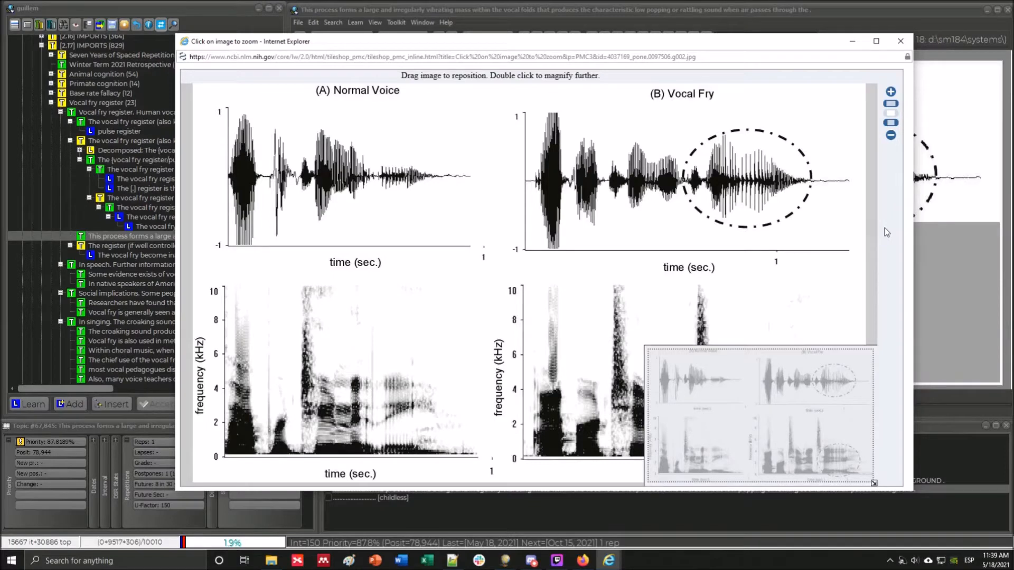
right_click(790, 173)
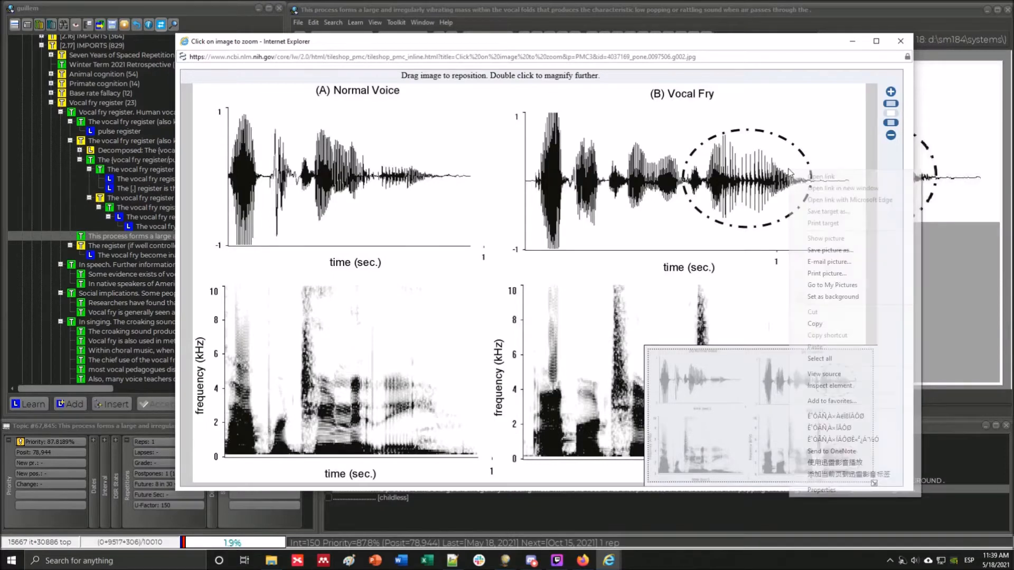
left_click(829, 121)
left_click(904, 41)
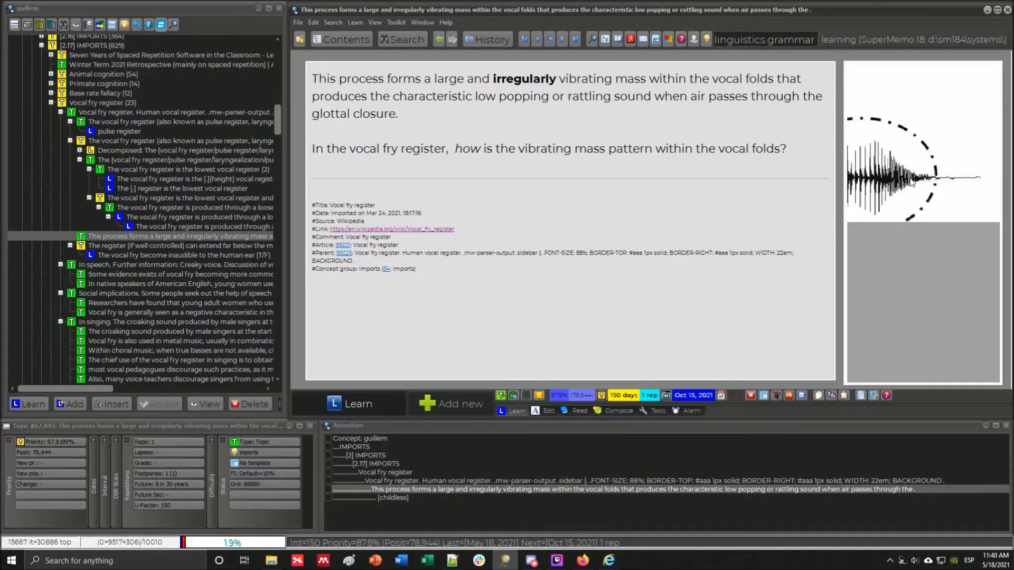
Switch to Audacity, look through its generators and effects, and minimise it to return to SuperMemo.
left_click(610, 562)
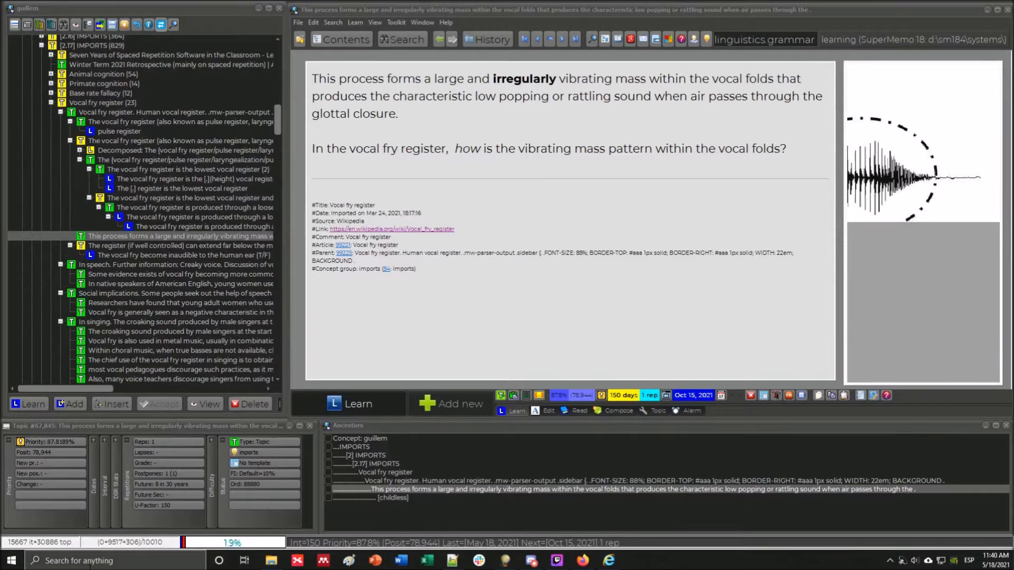
left_click(90, 566)
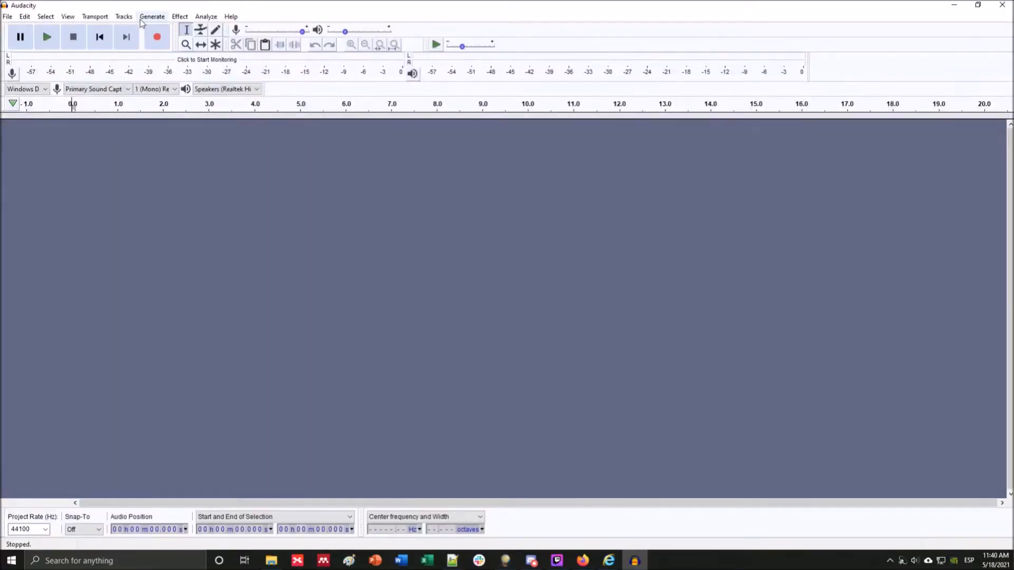
left_click(141, 20)
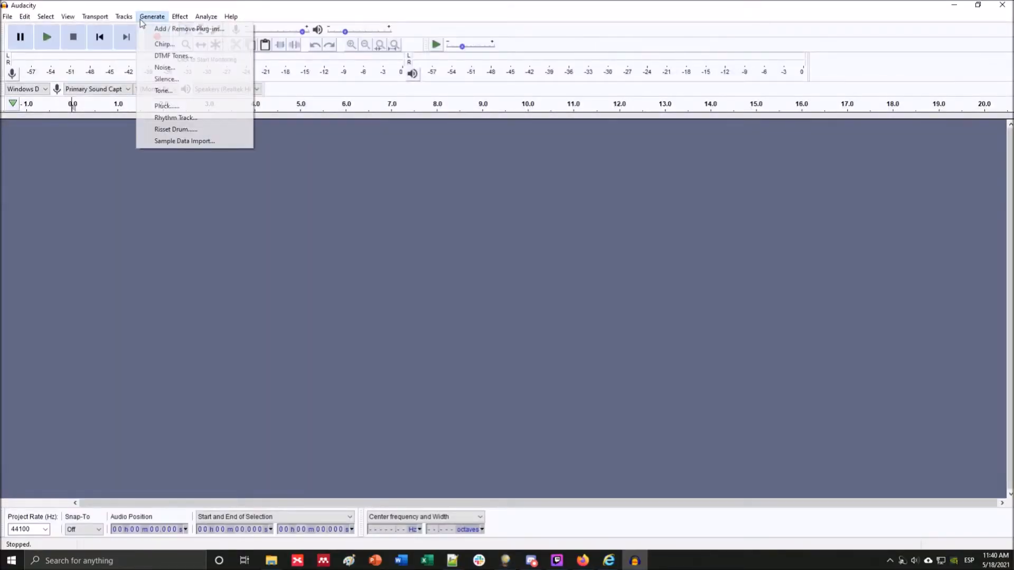
mouse_move(182, 18)
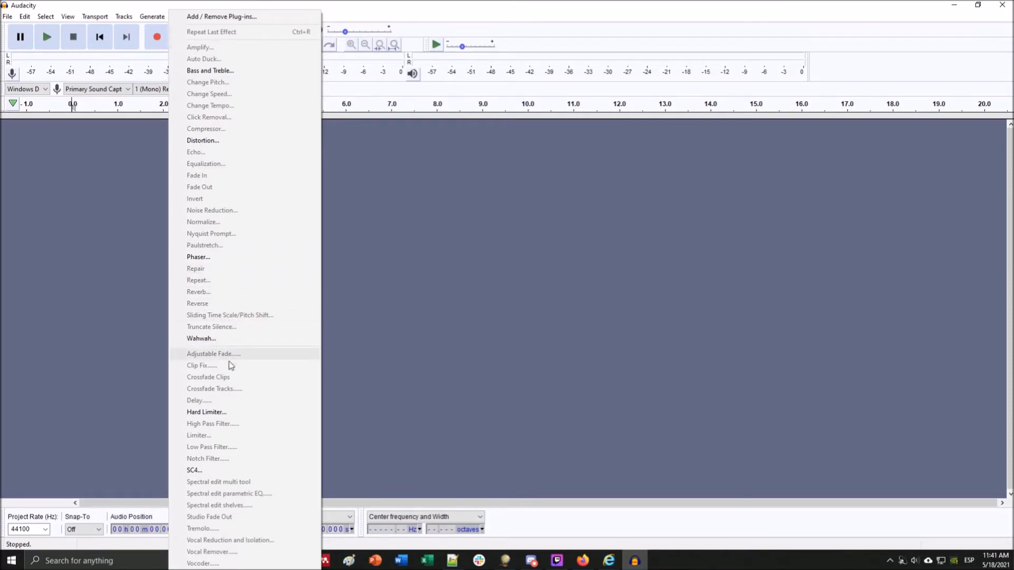
left_click(548, 292)
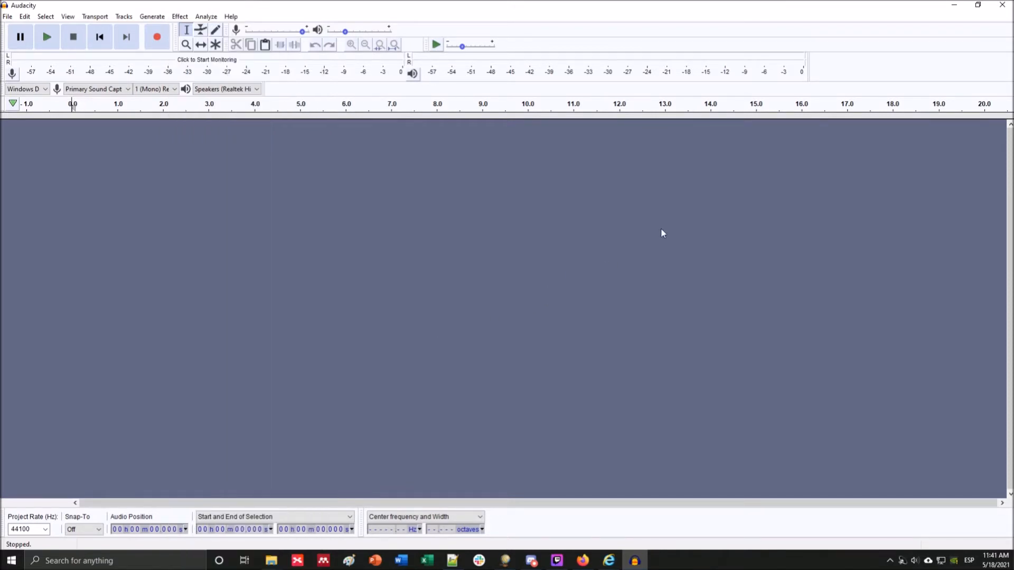
left_click(952, 9)
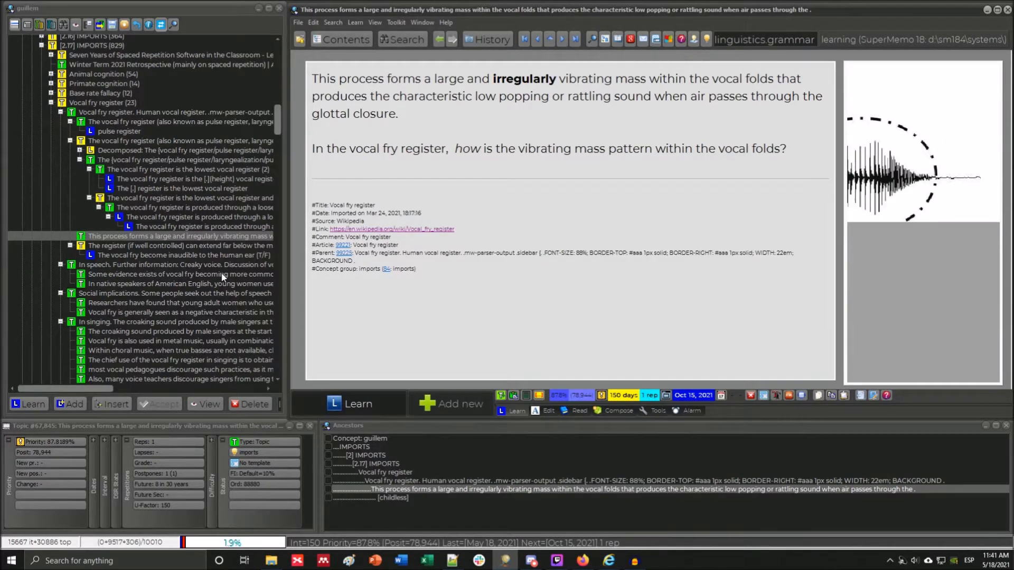
Open the extract on young women native speakers of American English using vocal fry and examine its key phrases.
left_click(195, 274)
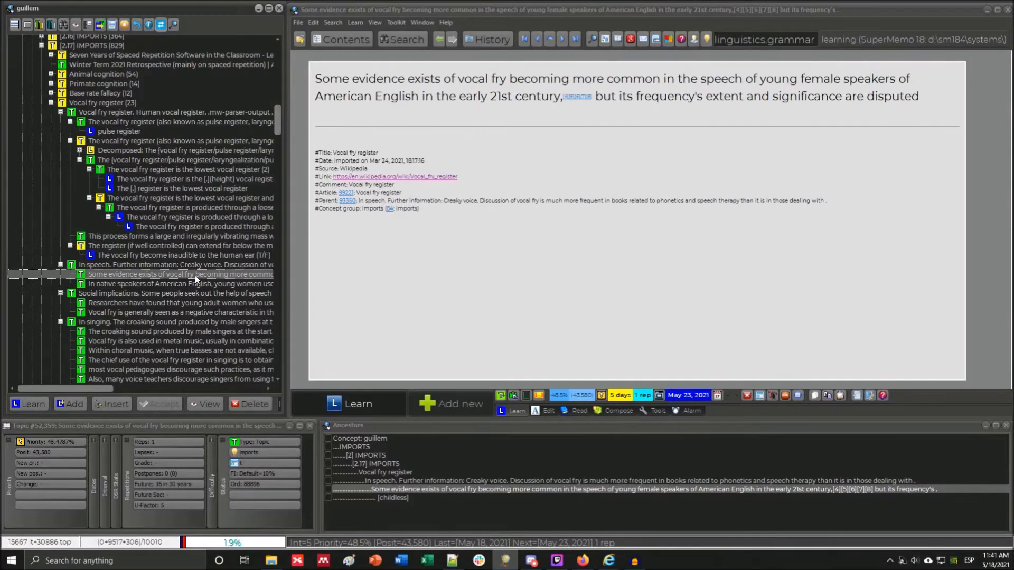
left_click(194, 284)
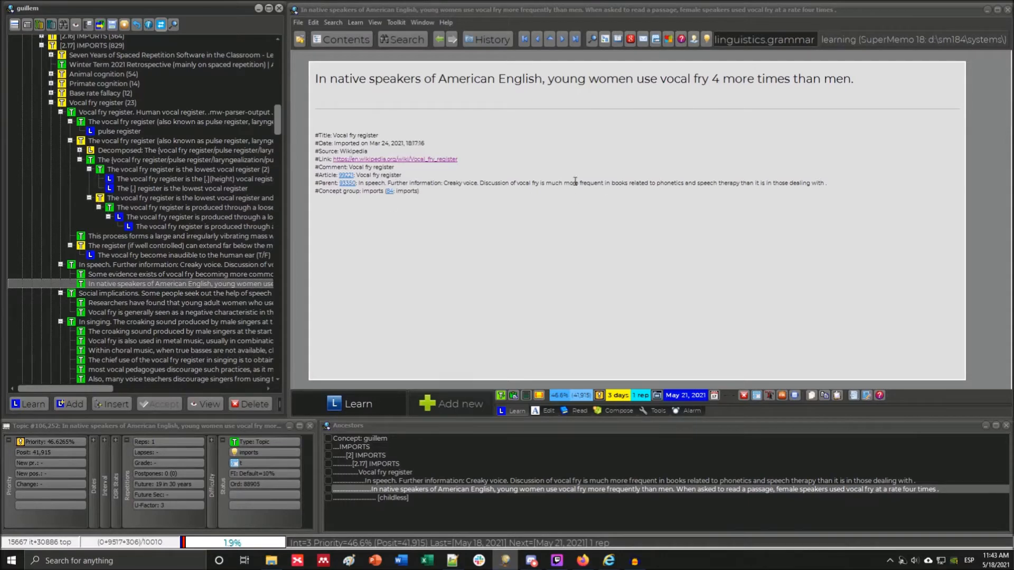
left_click(710, 80)
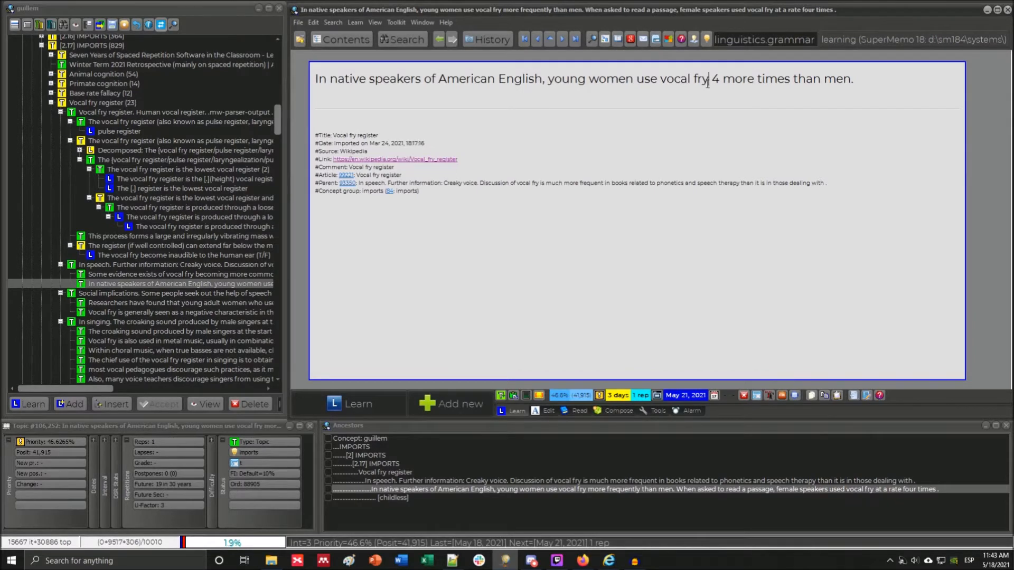
double_click(715, 82)
left_click_drag(543, 79, 317, 85)
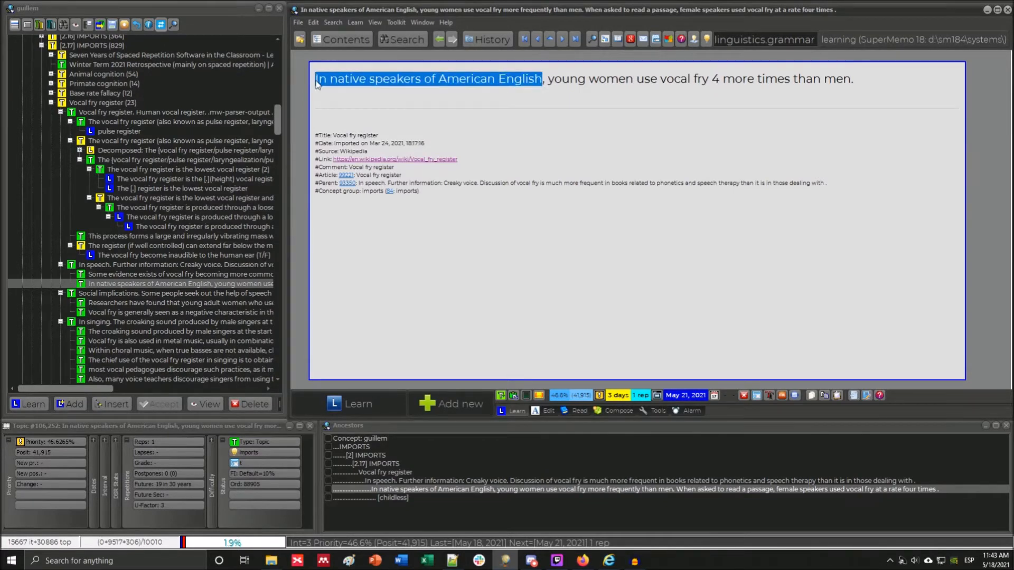
left_click(606, 80)
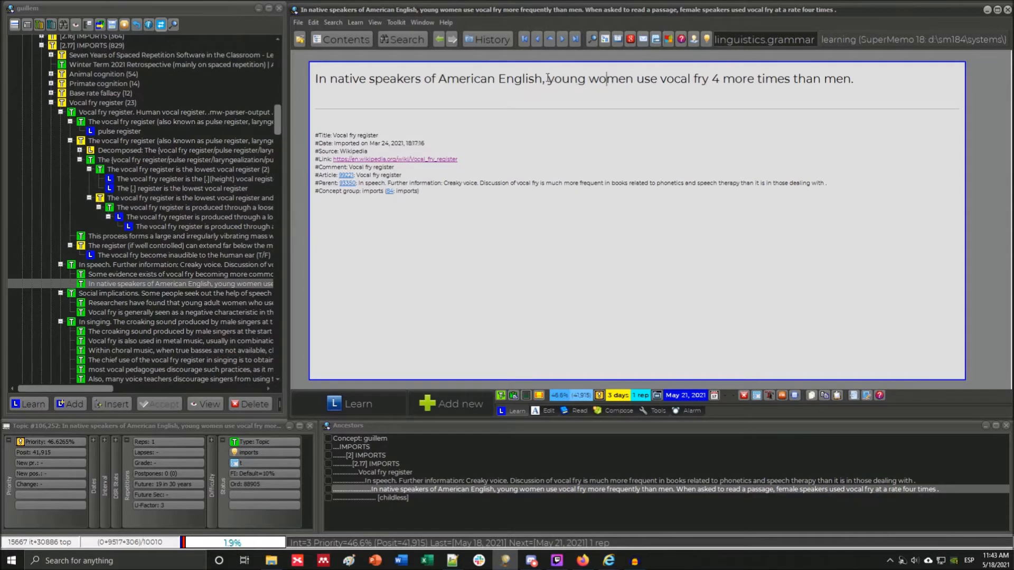
left_click_drag(548, 78, 629, 81)
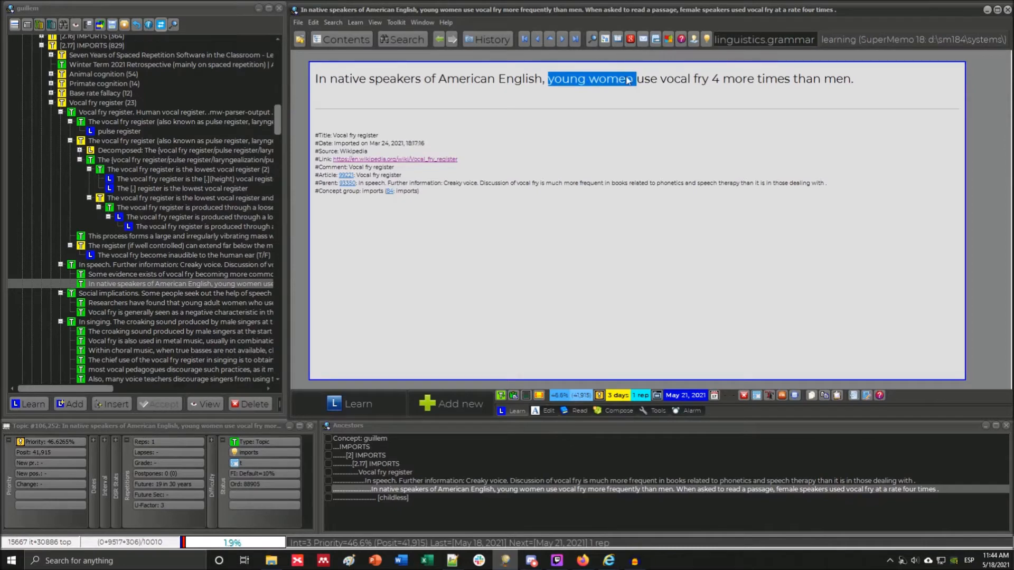
left_click(590, 82)
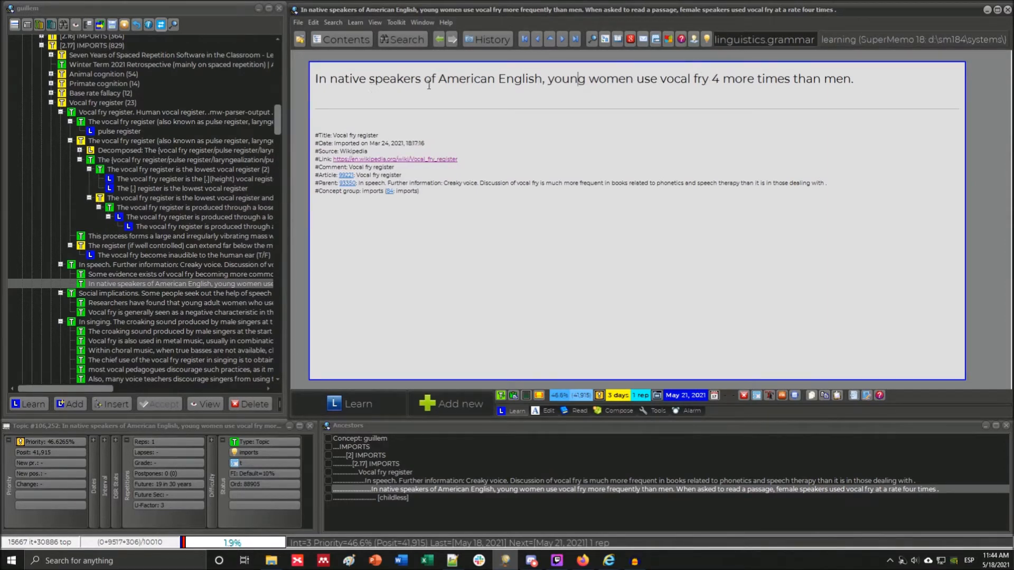
Create a cloze from "young women" in the American English extract and set its hint to "demographic age group".
left_click_drag(549, 80, 615, 83)
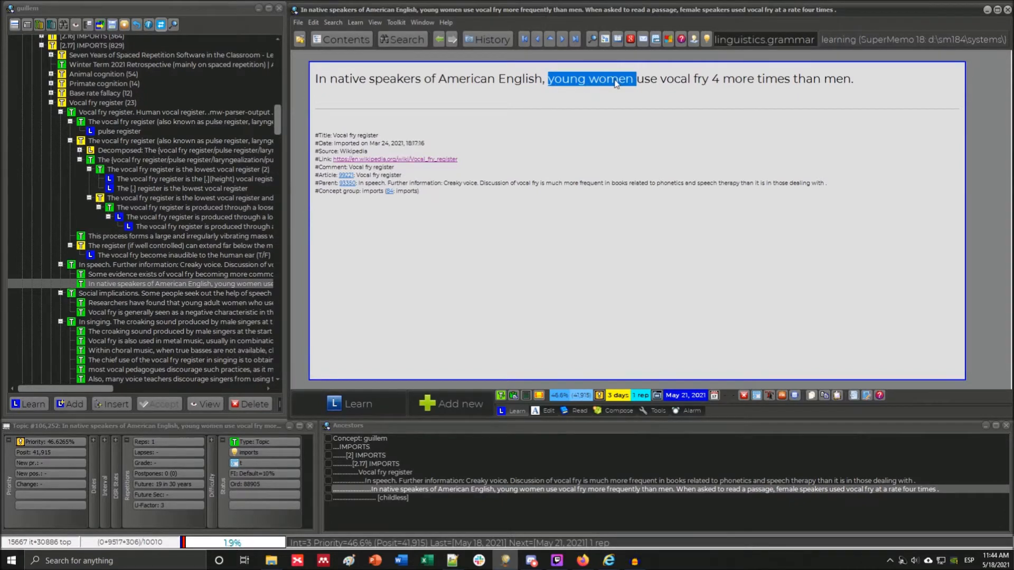
key("alt+z")
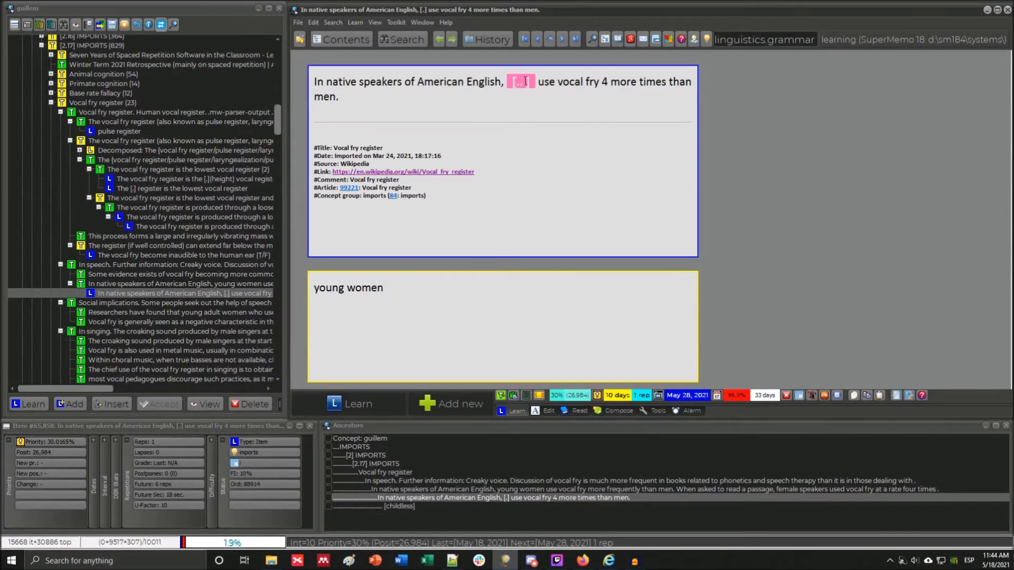
key("BackSpace")
key("BackSpace")
key("BackSpace")
type("age ")
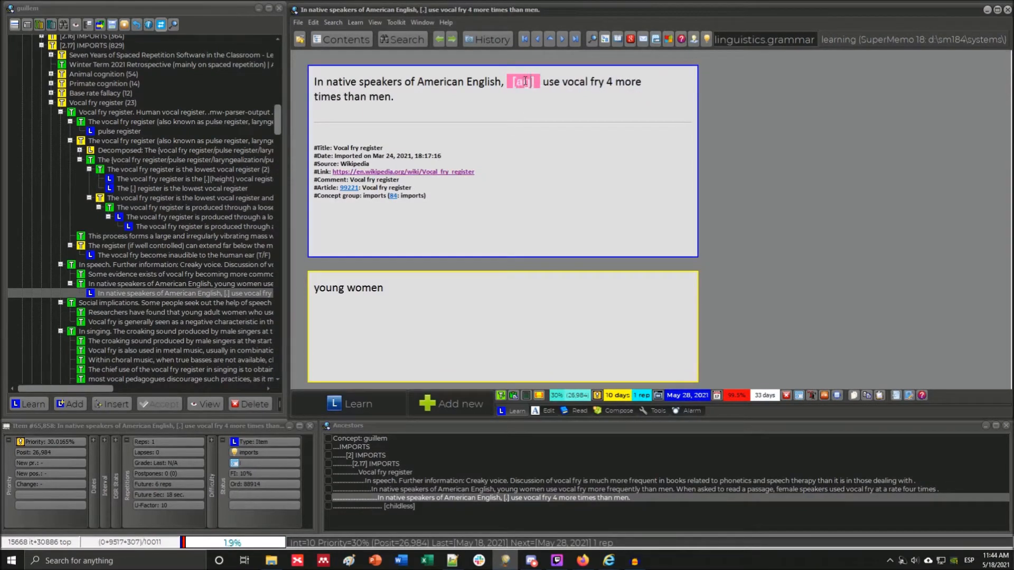
type("group")
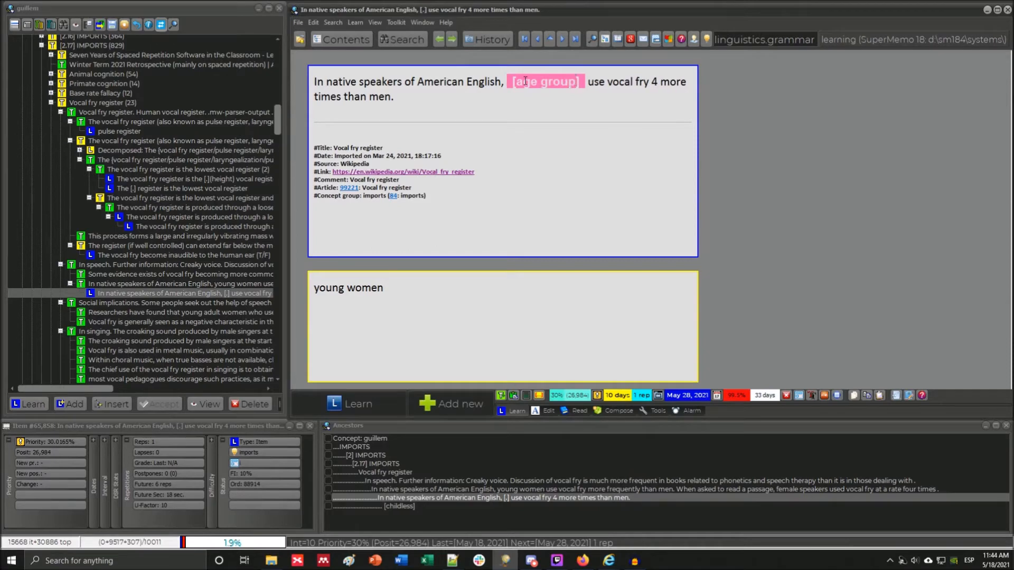
type("demograp")
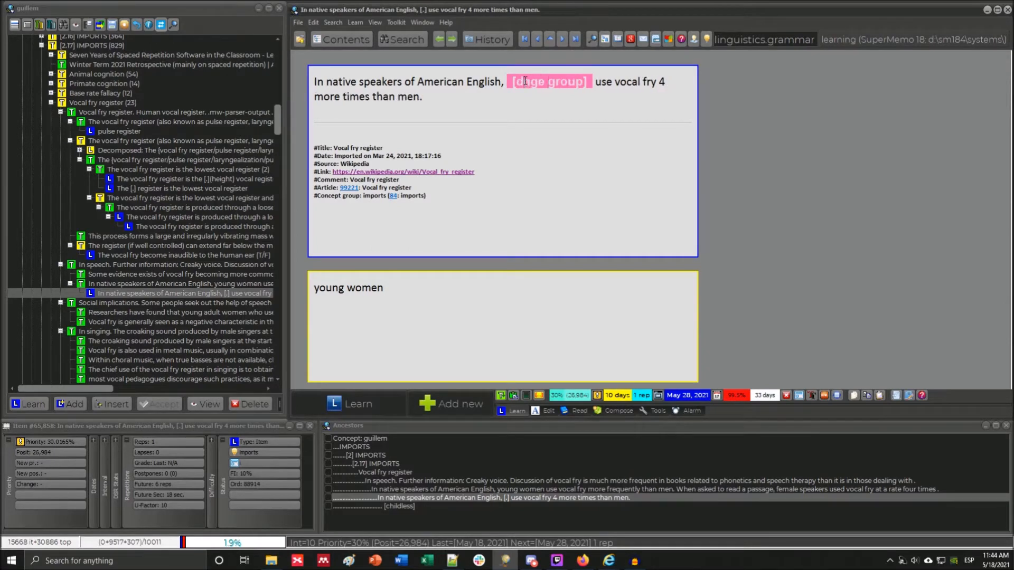
type("hic")
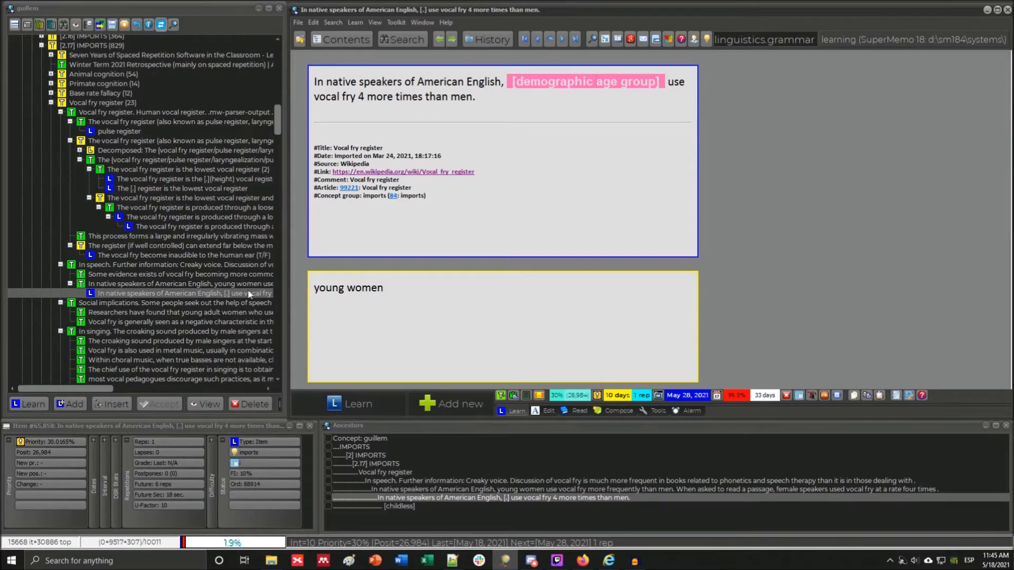
Duplicate the "young women" cloze item and shorten the duplicate's hint to "age group".
left_click(219, 302)
key("Up")
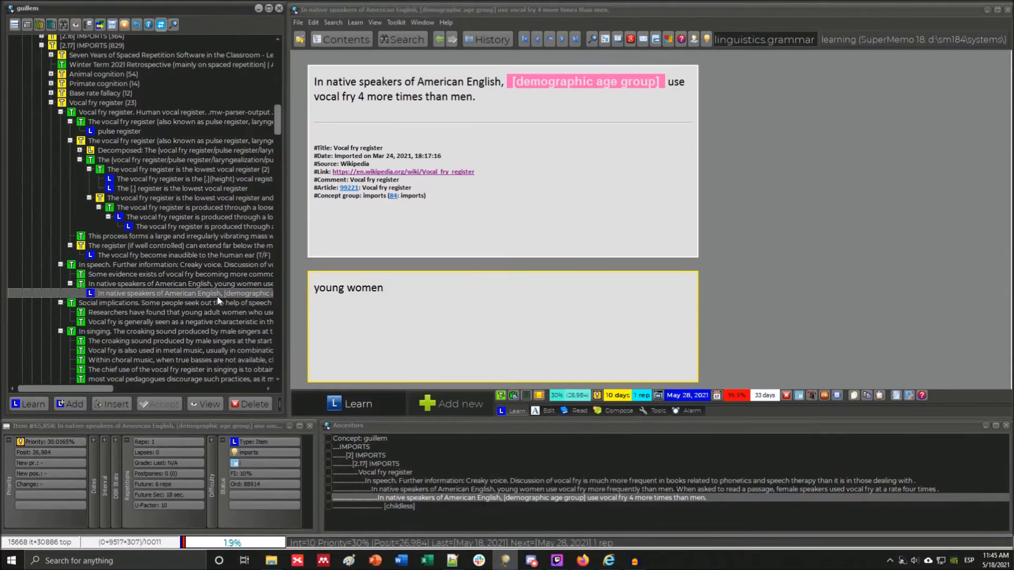
key("alt+d")
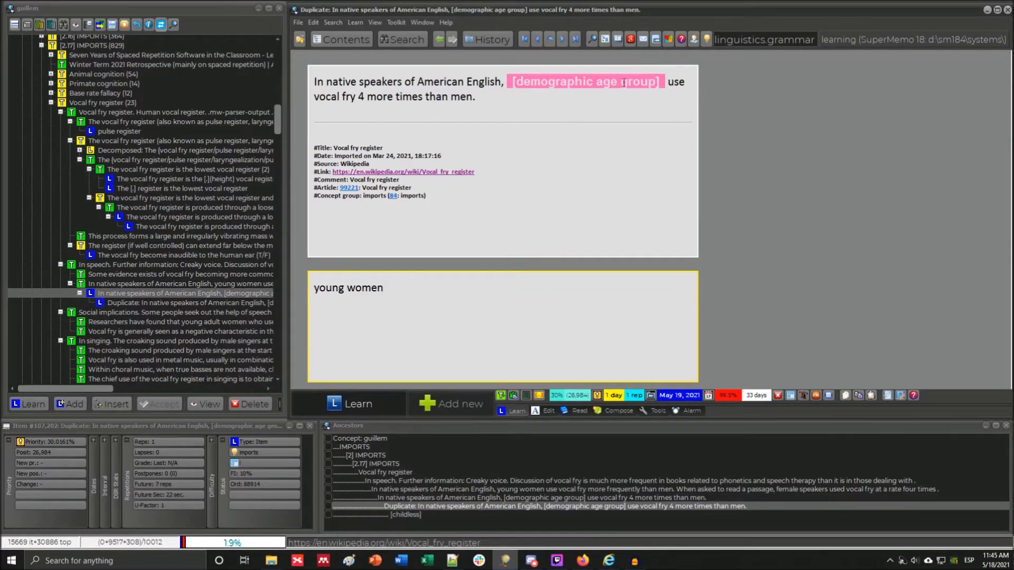
left_click_drag(601, 82, 516, 82)
key("ctrl+c")
key("Delete")
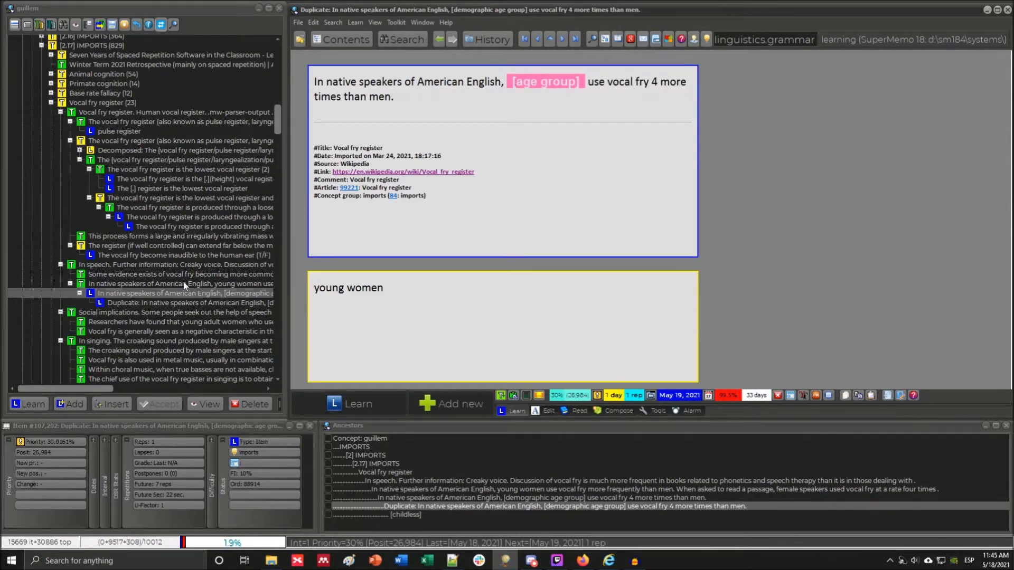
Set the duplicate item's cloze hint to "demographic" and shorten its answer to "women".
left_click(164, 304)
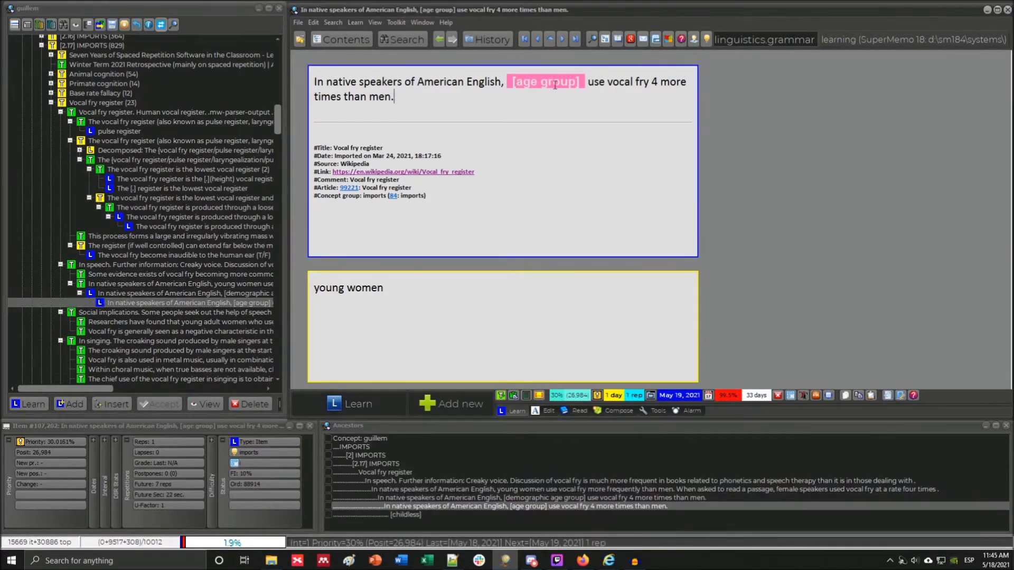
left_click_drag(572, 85, 516, 84)
key("ctrl+v")
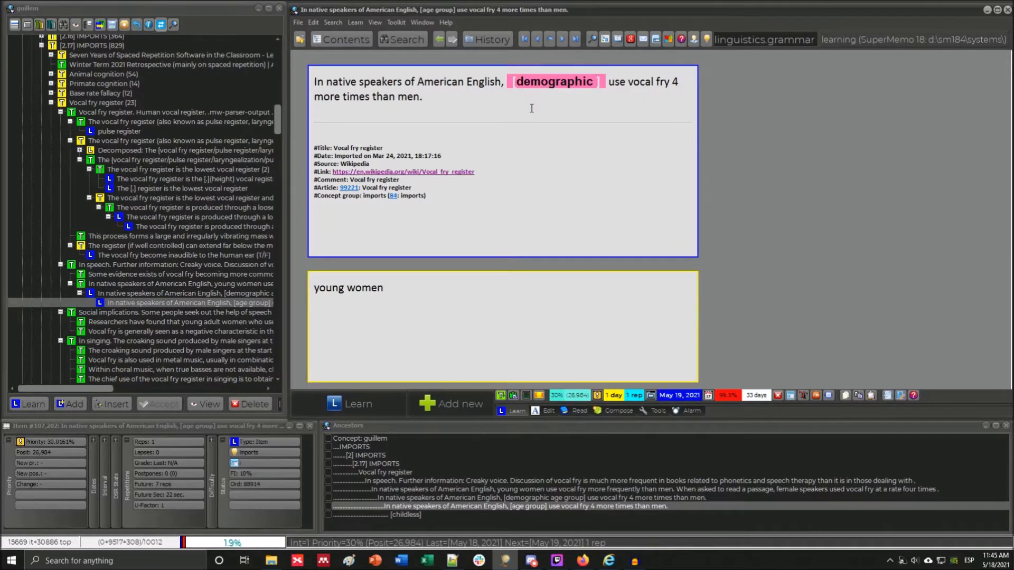
key("ctrl+z")
type("demostr")
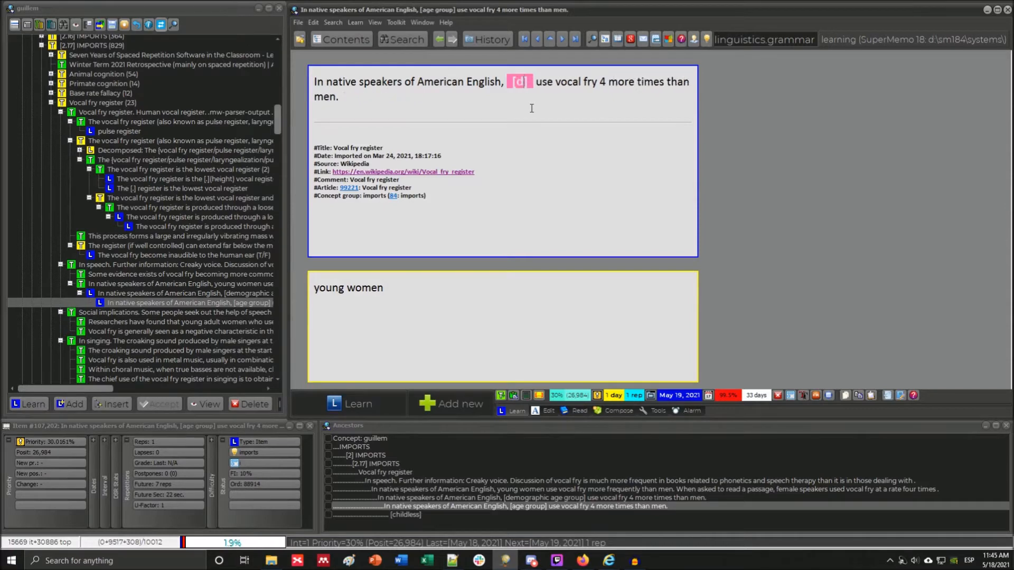
type("aphic")
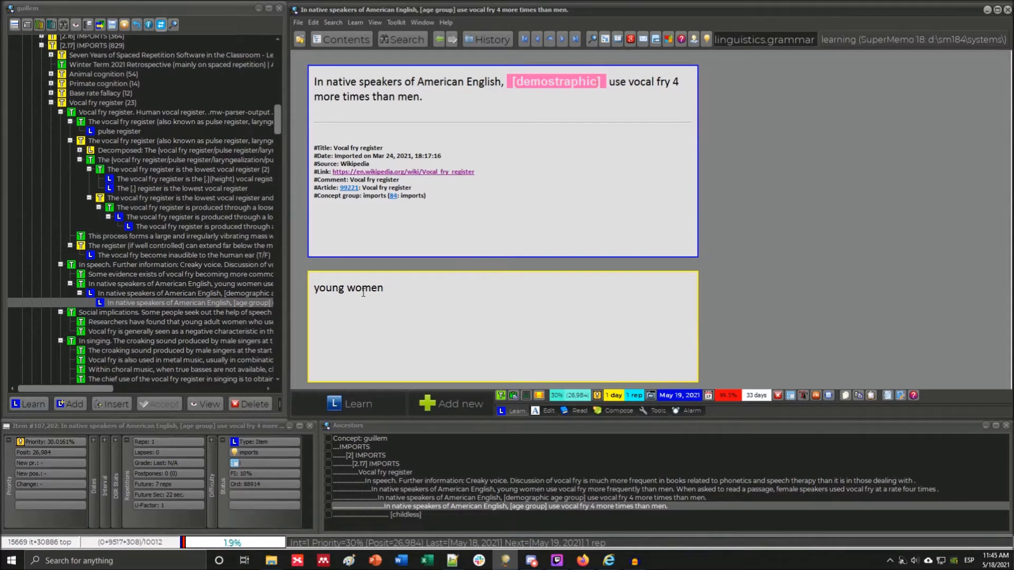
left_click_drag(346, 289, 299, 282)
key("Delete")
key("Delete")
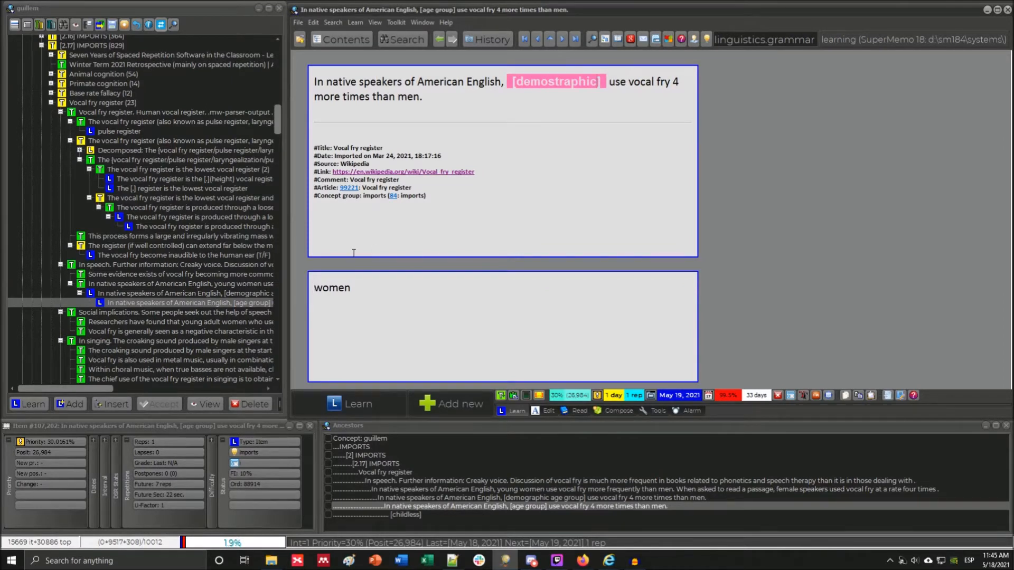
left_click(559, 81)
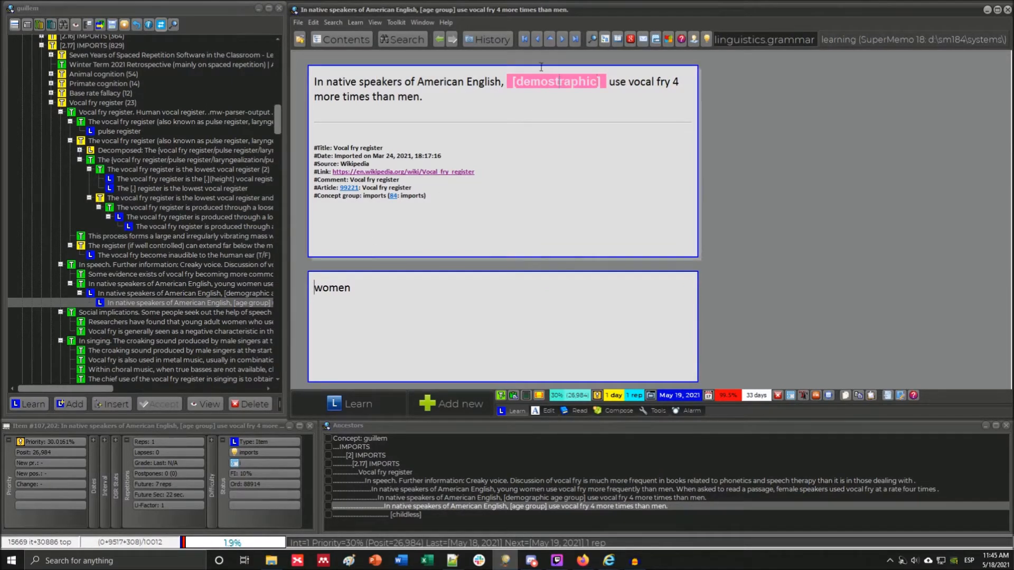
key("BackSpace")
type("g")
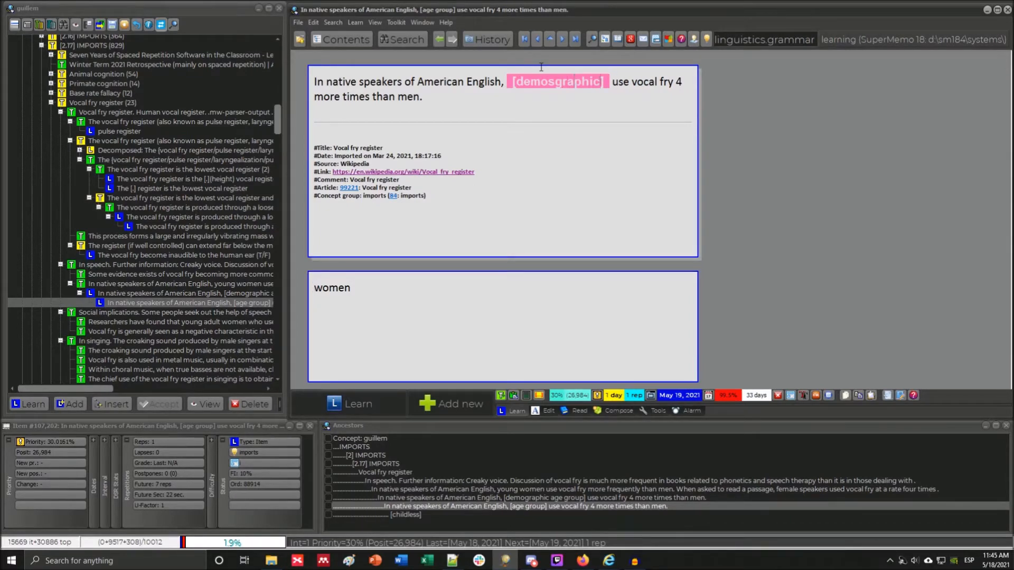
key("Left")
key("BackSpace")
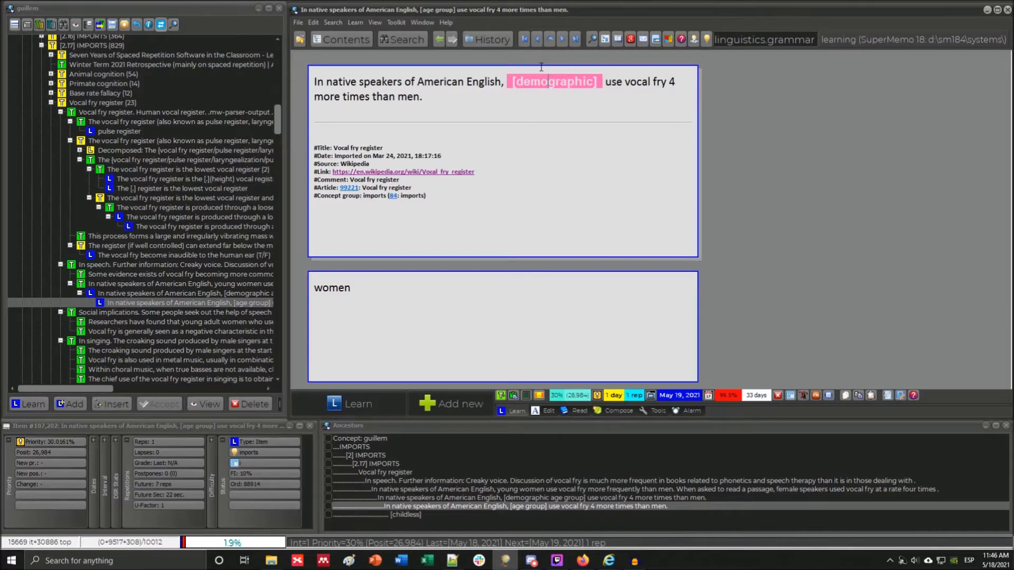
In the original cloze item, shorten the hint to "age group" and insert "women" before "use vocal fry".
left_click(211, 293)
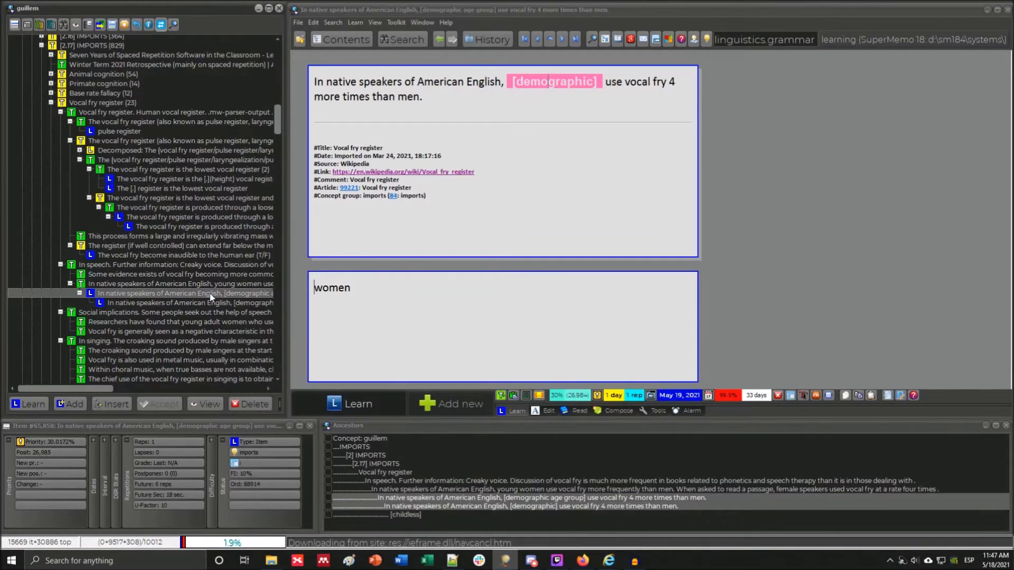
left_click_drag(594, 83, 516, 83)
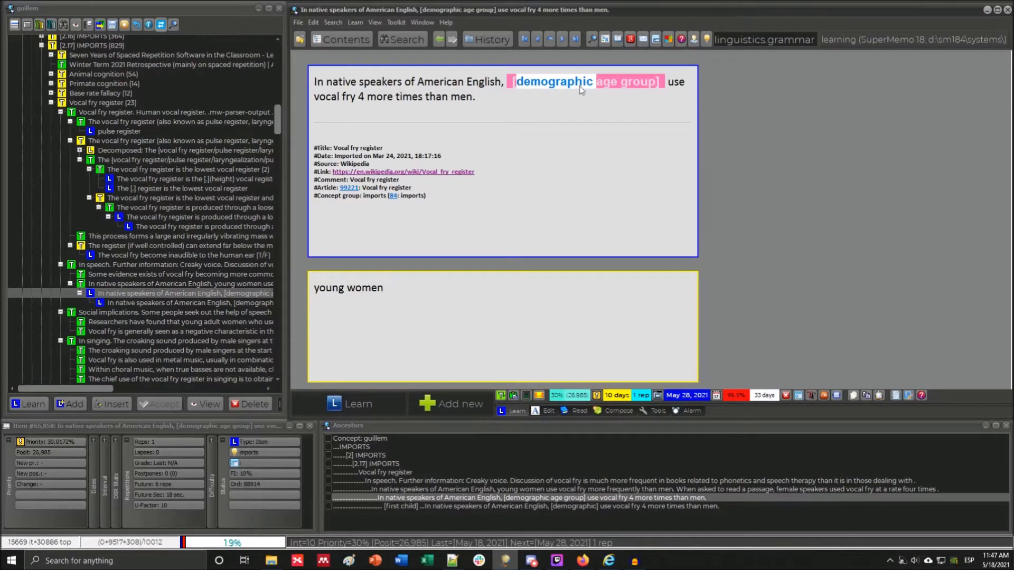
key("Delete")
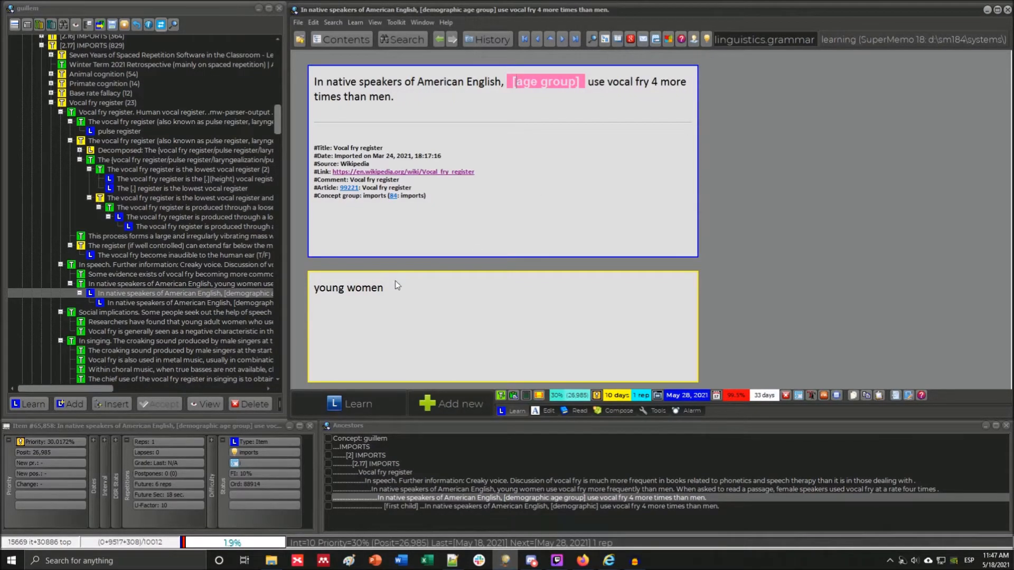
left_click(588, 86)
key("Right")
type("women")
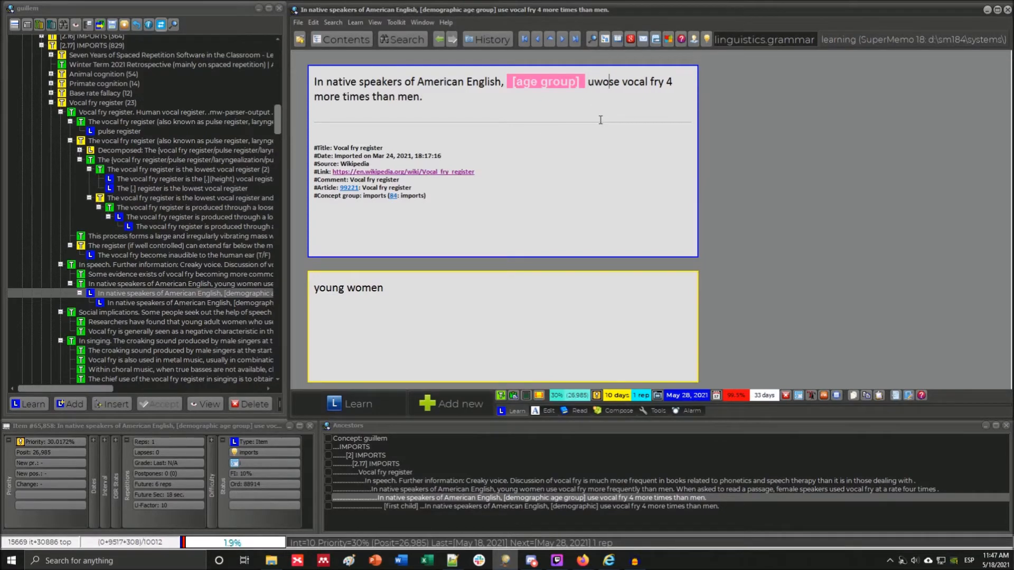
key("Left")
key("Left")
key("Left")
key("Left")
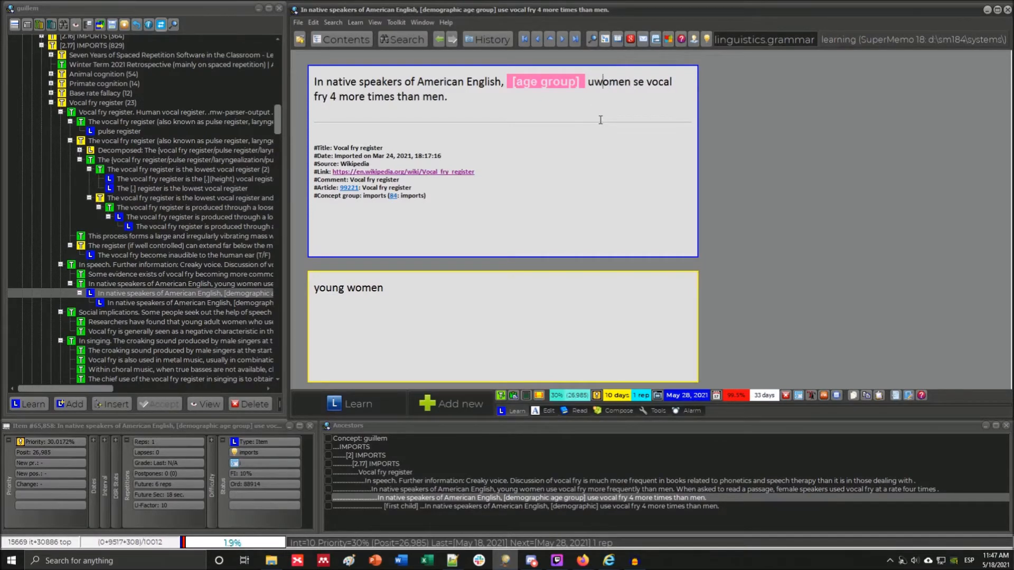
key("BackSpace")
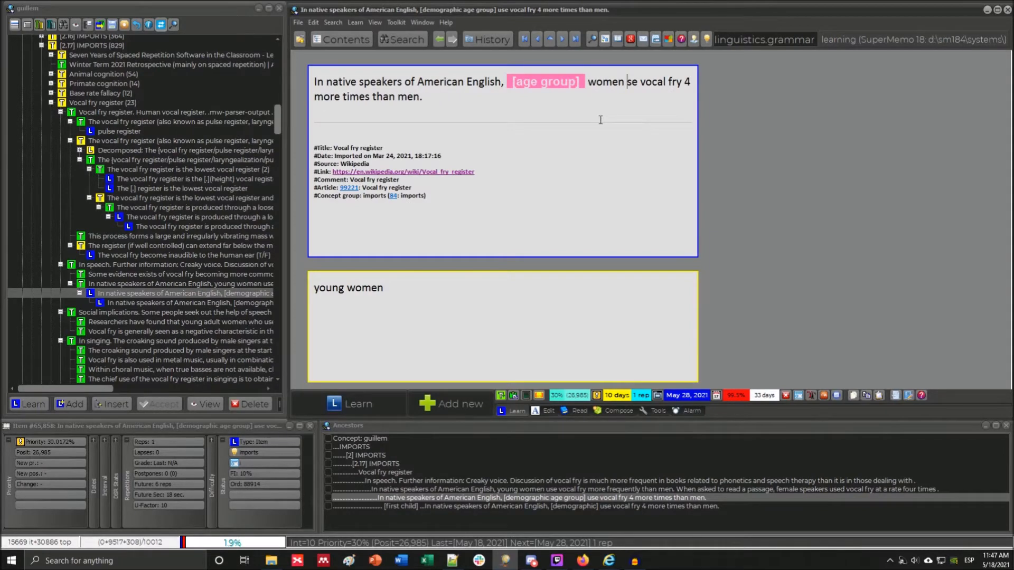
type("u")
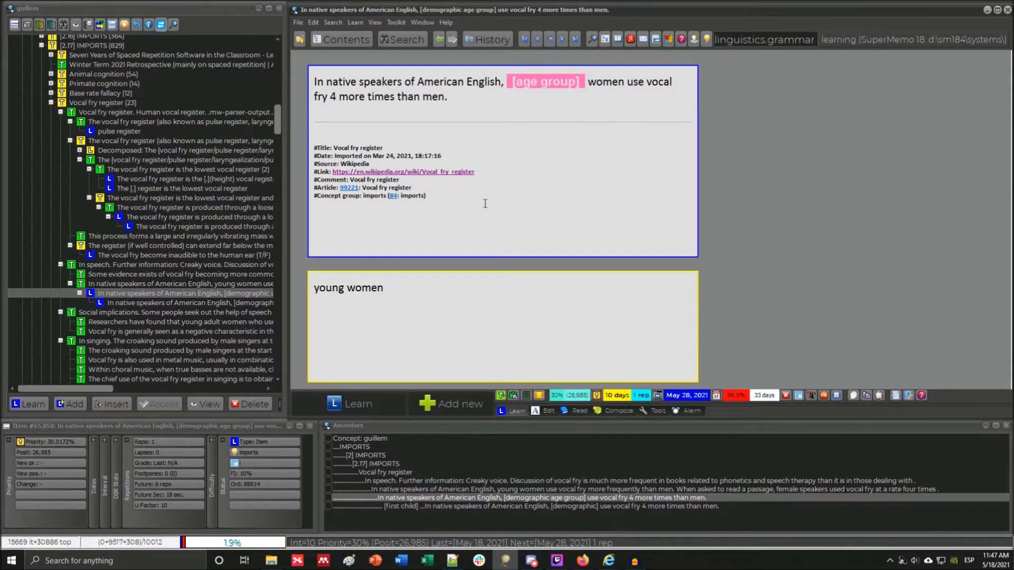
Delete "young" from the original cloze item's answer so it reads "women".
left_click_drag(344, 292, 316, 294)
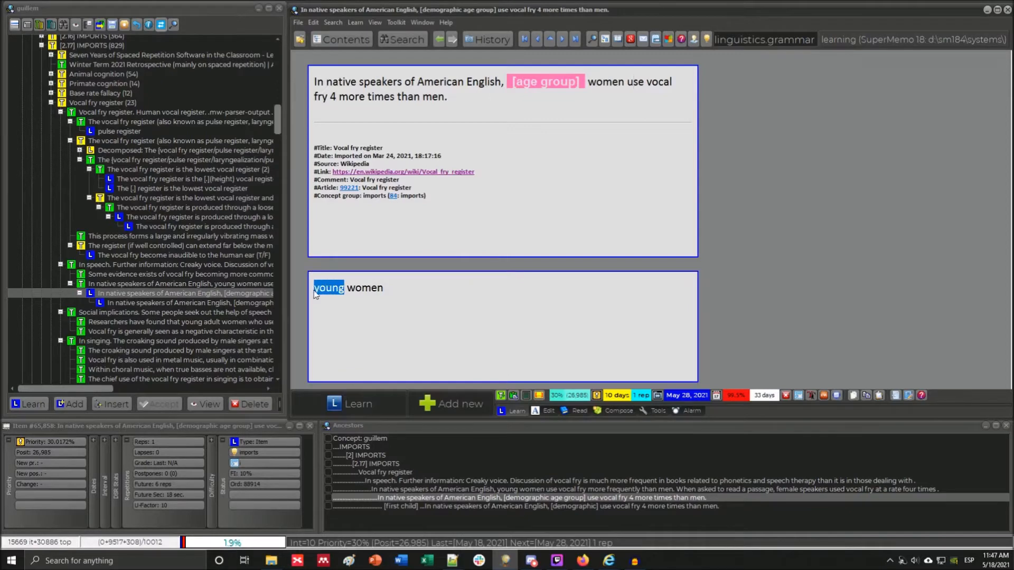
key("Delete")
key("Delete")
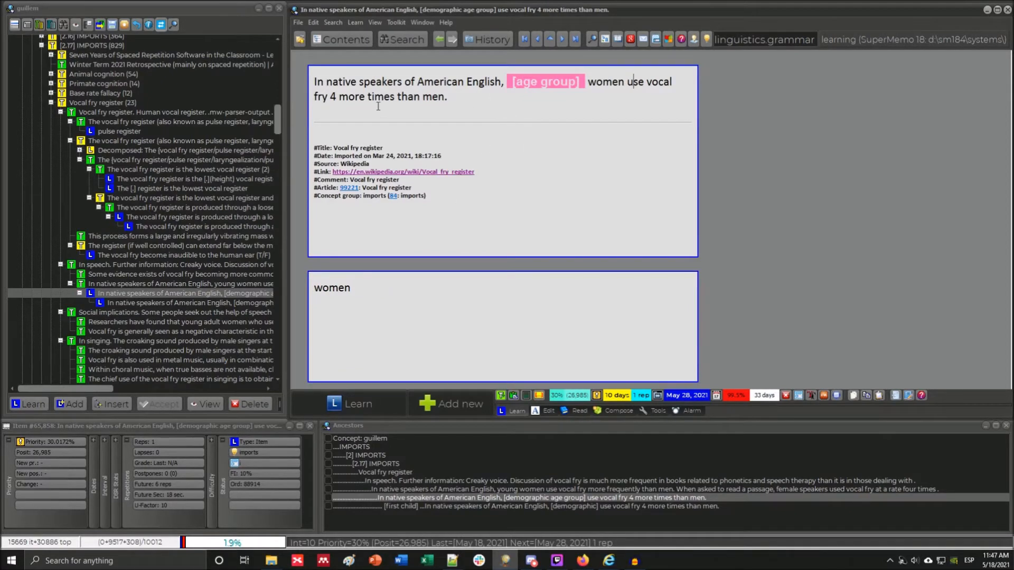
double_click(333, 96)
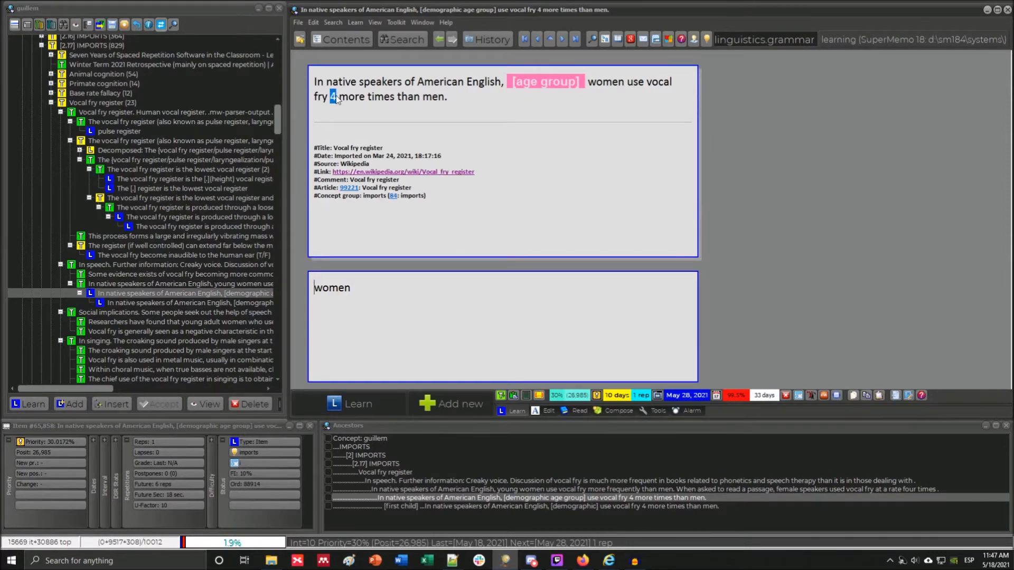
left_click_drag(317, 95, 373, 103)
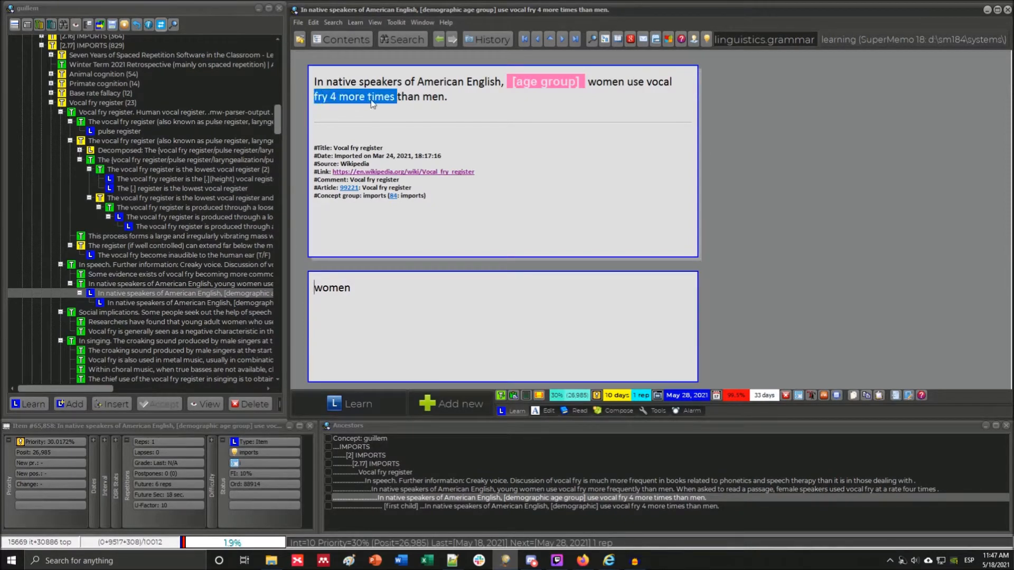
Review the wording of the age group cloze item and open its demographic duplicate.
left_click(372, 99)
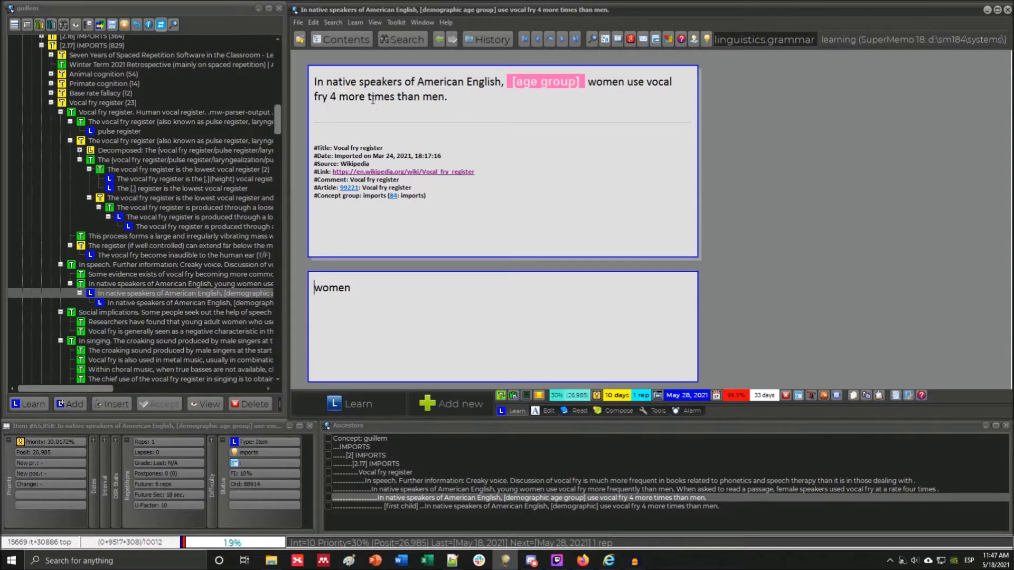
double_click(332, 97)
left_click(410, 97)
left_click(157, 305)
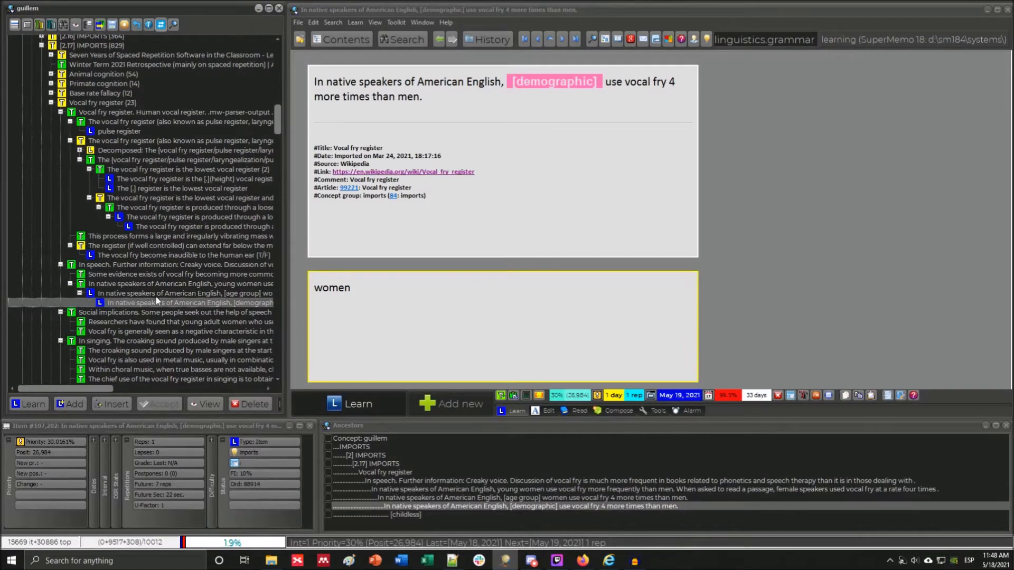
Open the extract on how young adult women who use vocal fry are perceived, checking it against its Social implications parent.
scroll(156, 299, "down", 1)
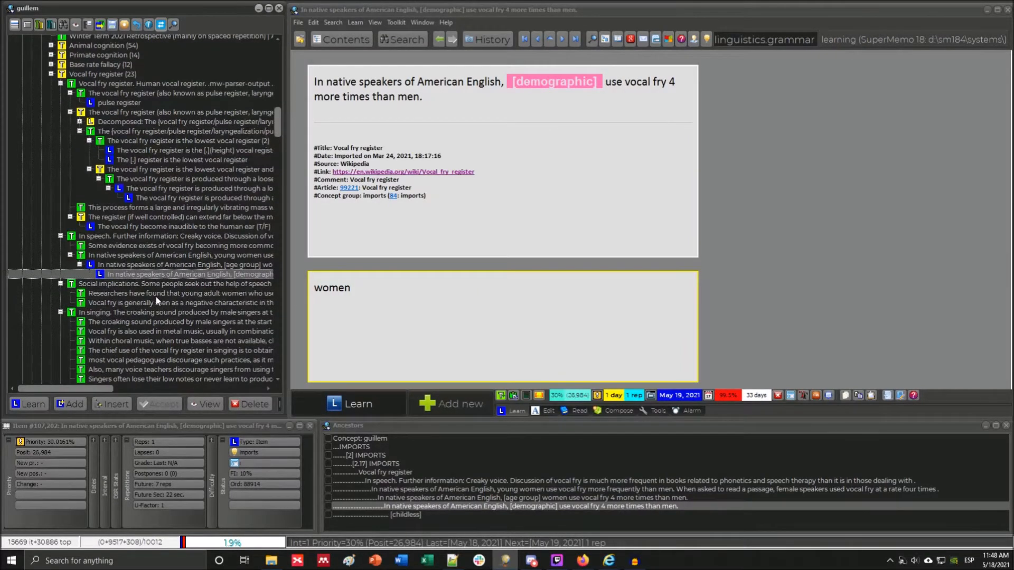
scroll(159, 295, "down", 1)
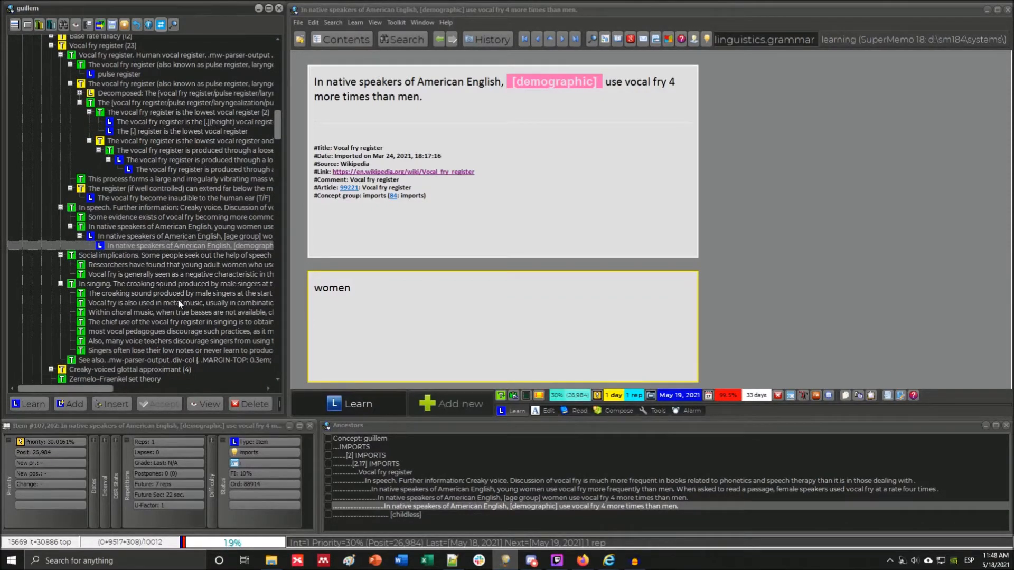
left_click(118, 266)
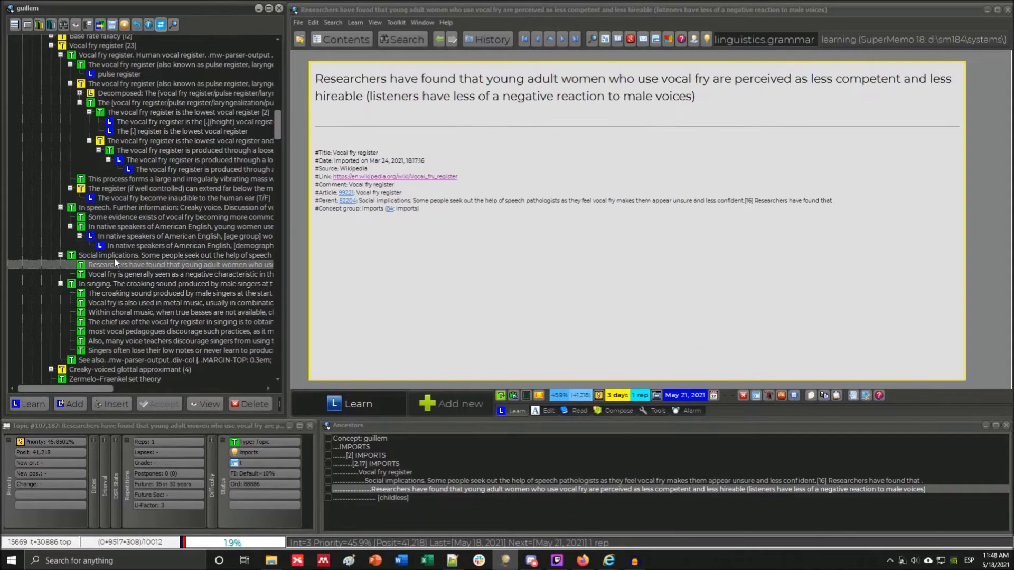
left_click(114, 258)
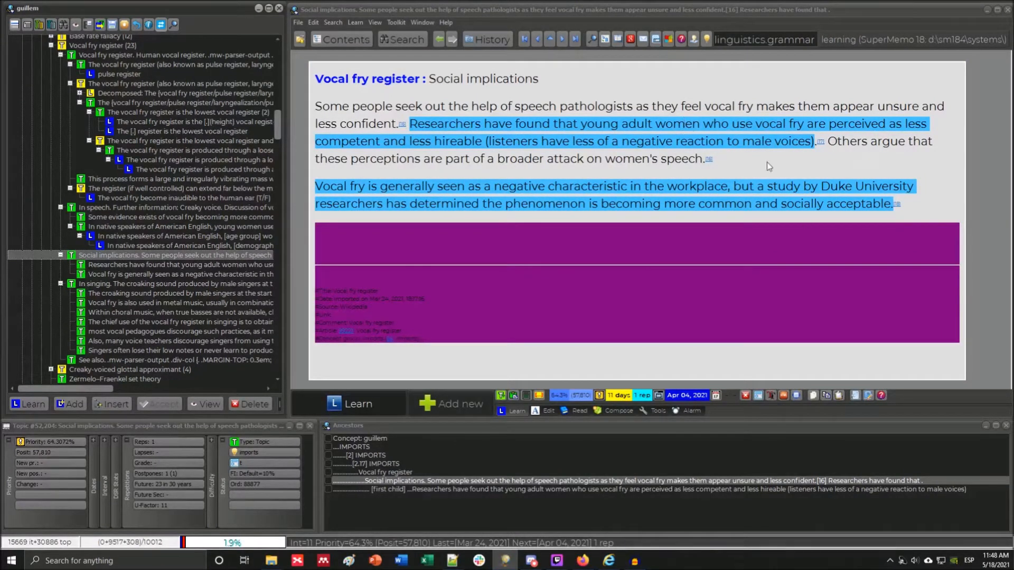
left_click(113, 266)
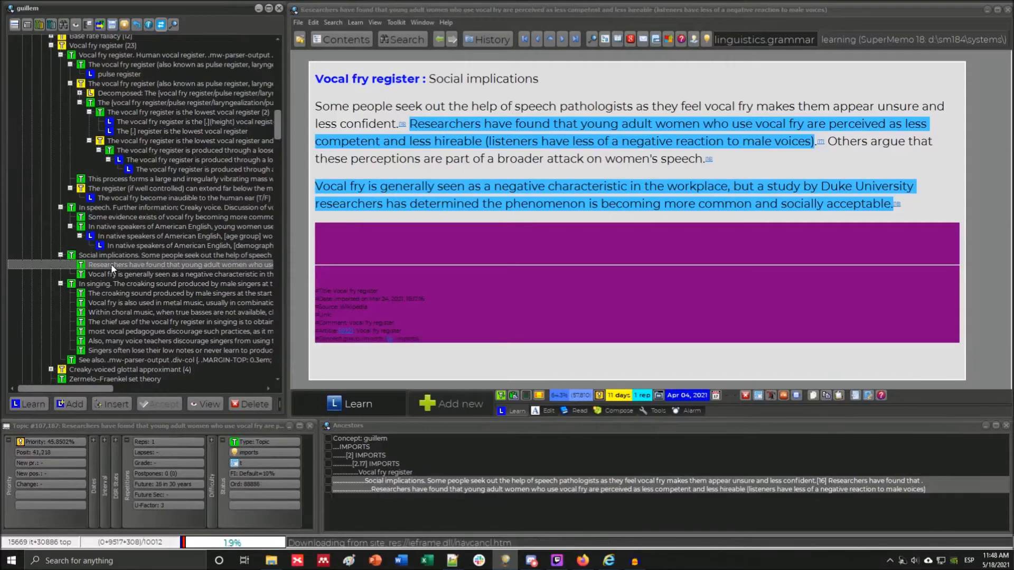
Examine the phrase "young adult women" in the extract as possible cloze material.
left_click_drag(389, 78, 292, 79)
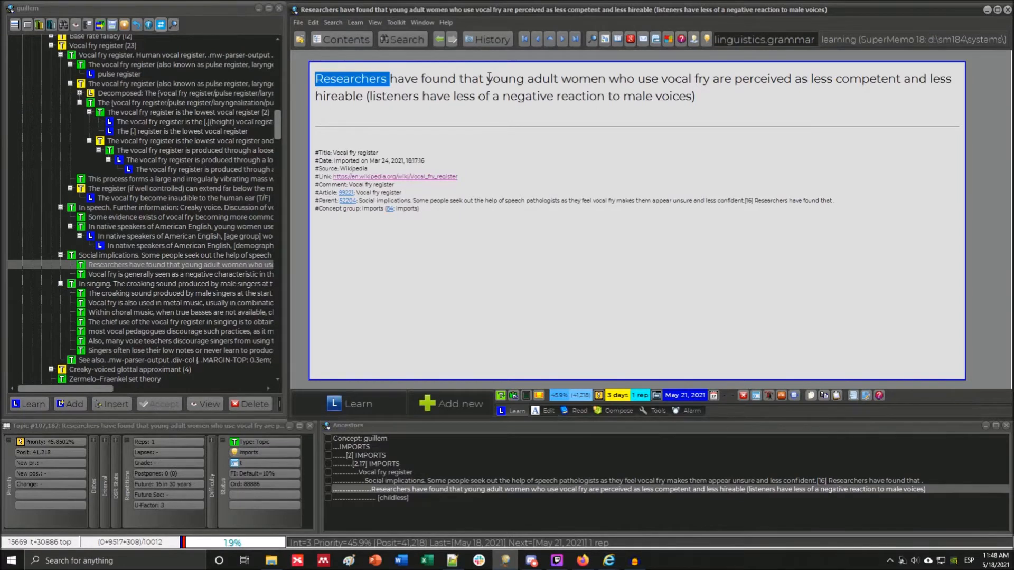
left_click_drag(488, 78, 595, 78)
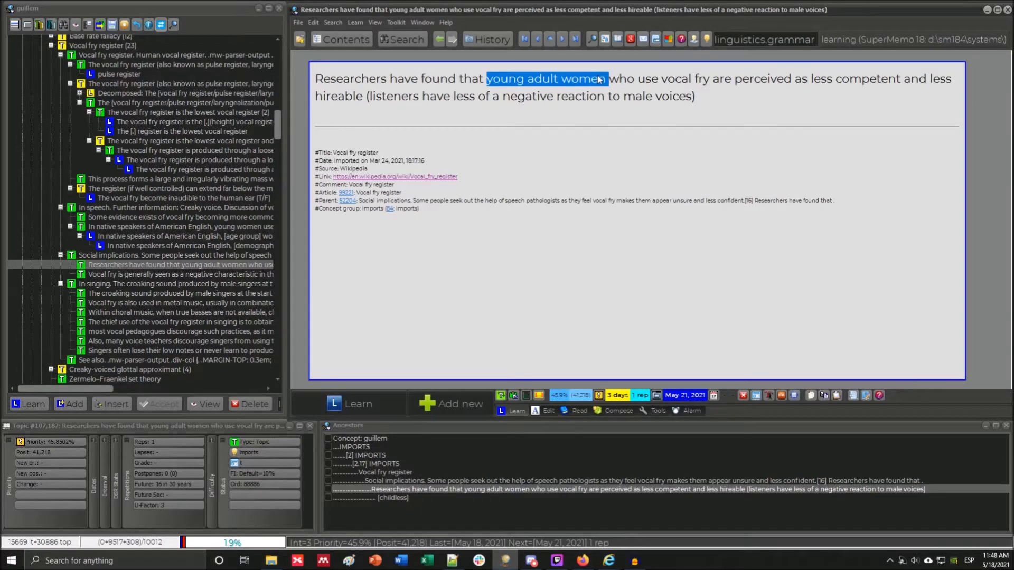
left_click(556, 78)
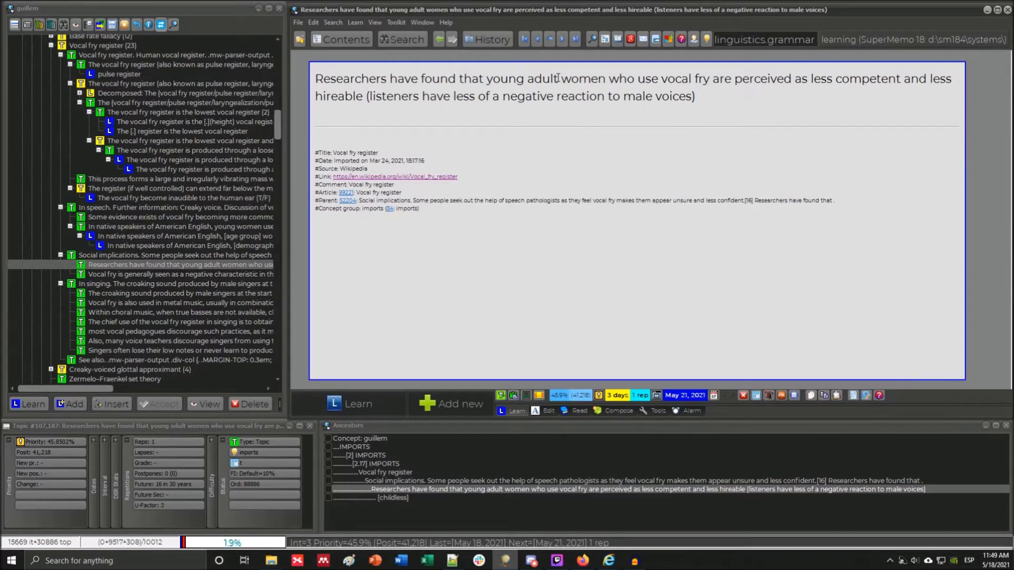
left_click_drag(606, 80, 565, 79)
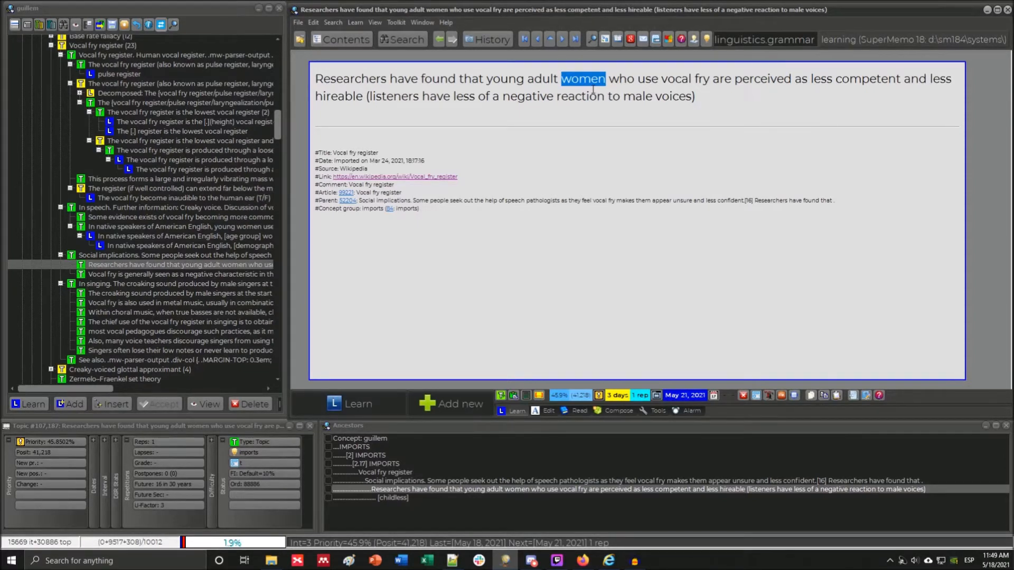
left_click(537, 95)
left_click(485, 79)
left_click_drag(486, 79, 583, 76)
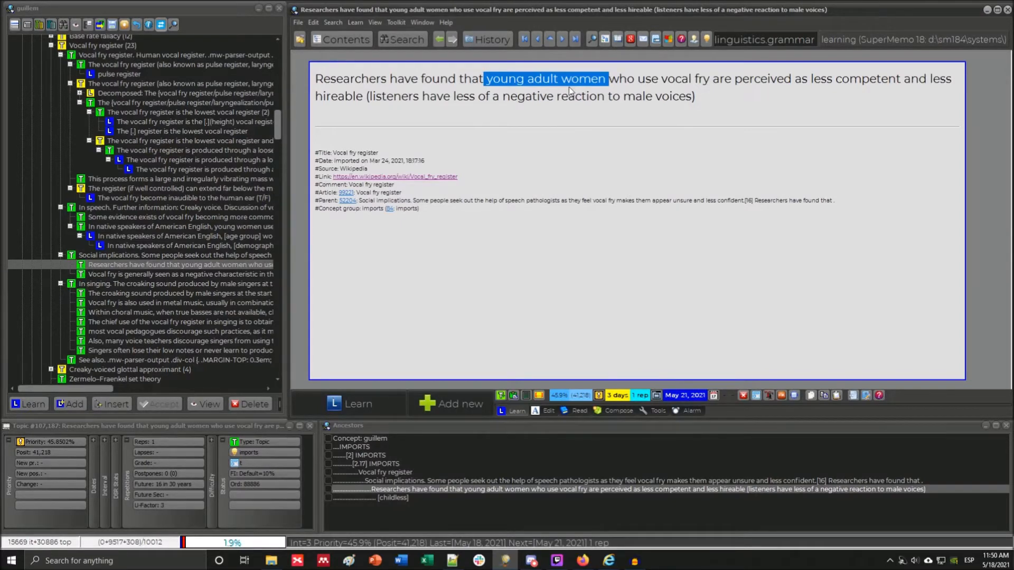
left_click(570, 91)
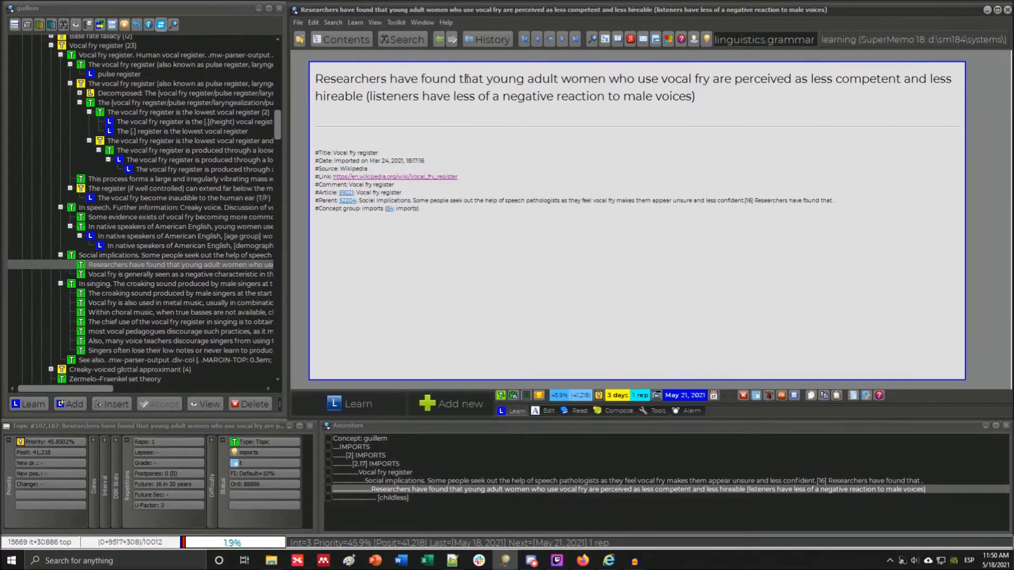
left_click_drag(487, 79, 601, 71)
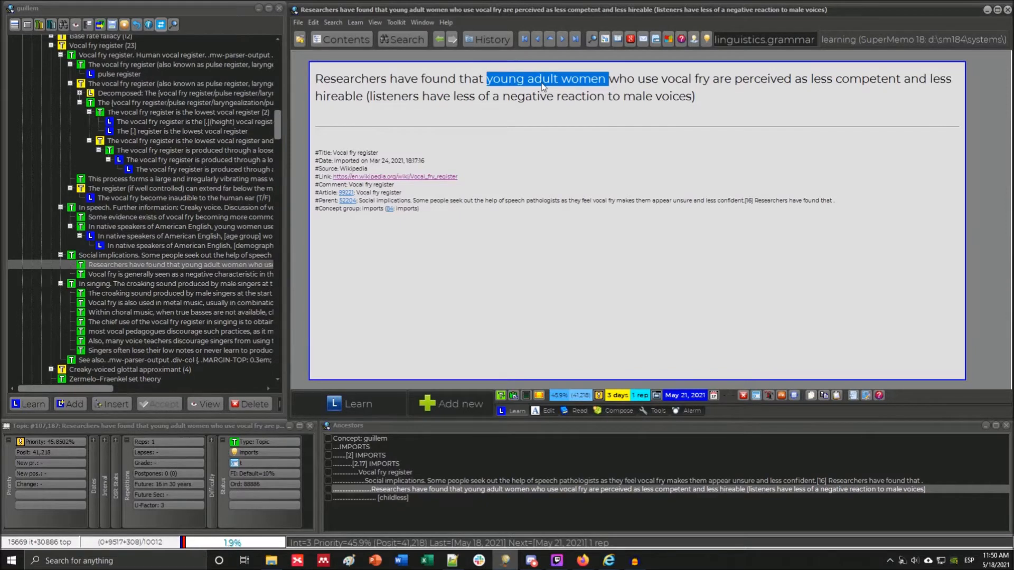
left_click(577, 80)
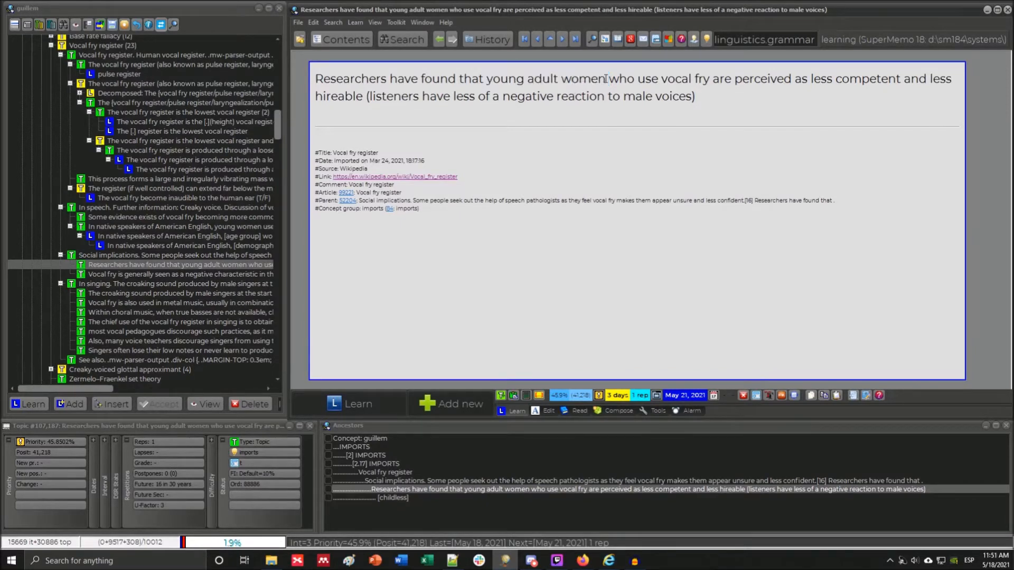
left_click_drag(606, 79, 486, 79)
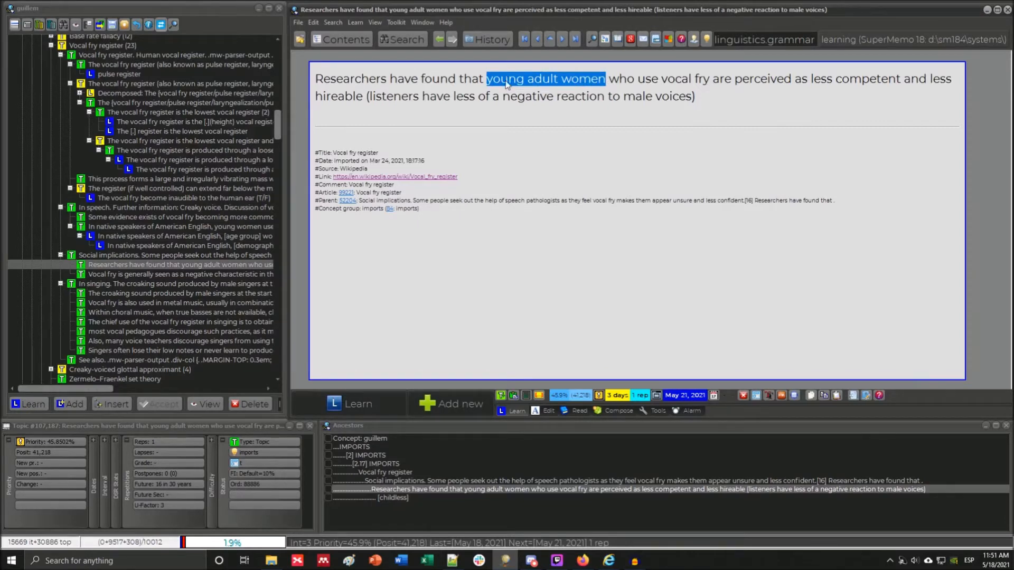
left_click(534, 79)
left_click_drag(563, 80, 532, 80)
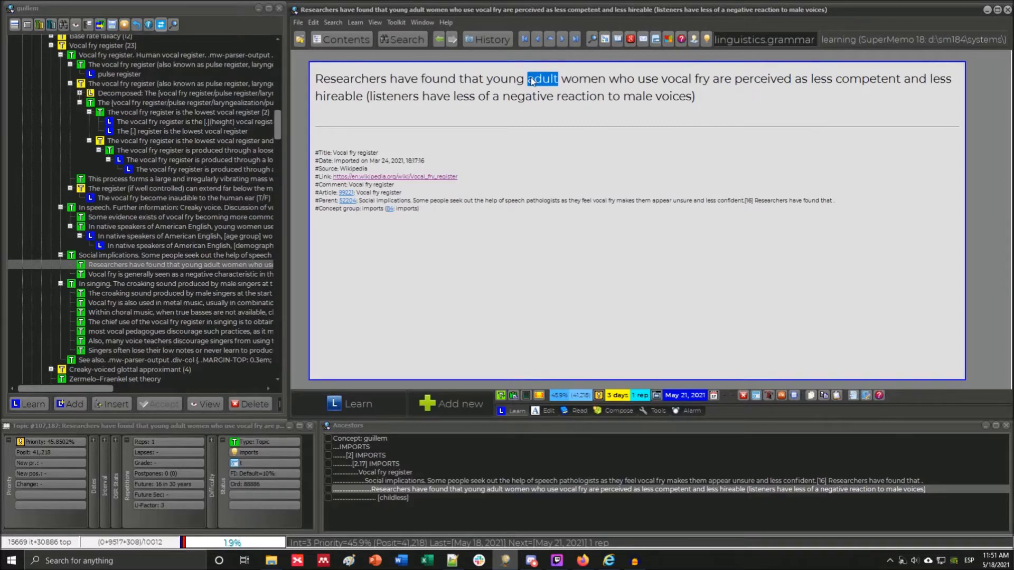
left_click_drag(605, 80, 562, 81)
Examine the "Researchers" and "hireable" wording of the extract.
left_click(398, 80)
left_click(696, 103)
left_click_drag(386, 79, 298, 79)
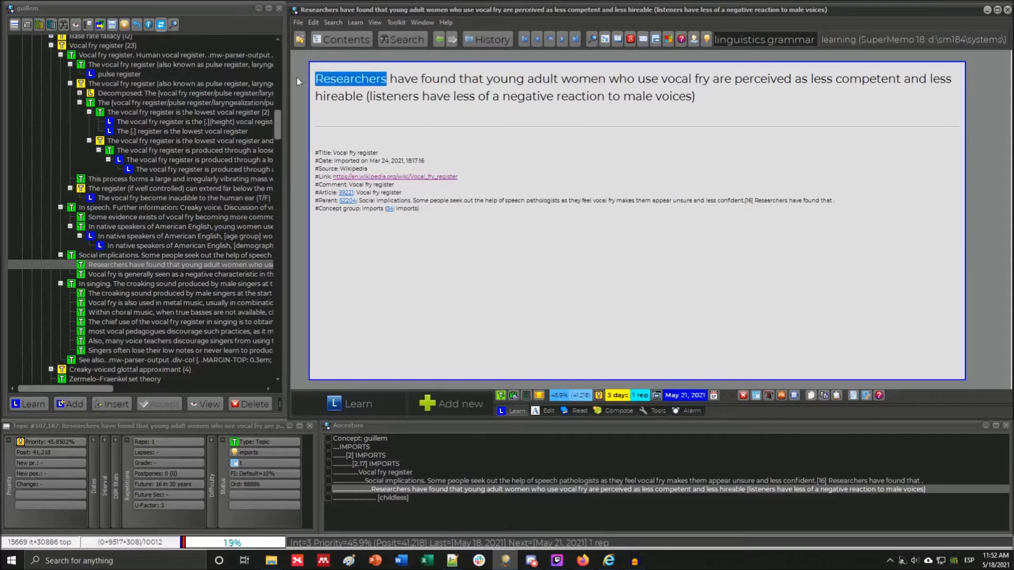
left_click(720, 108)
left_click(712, 96)
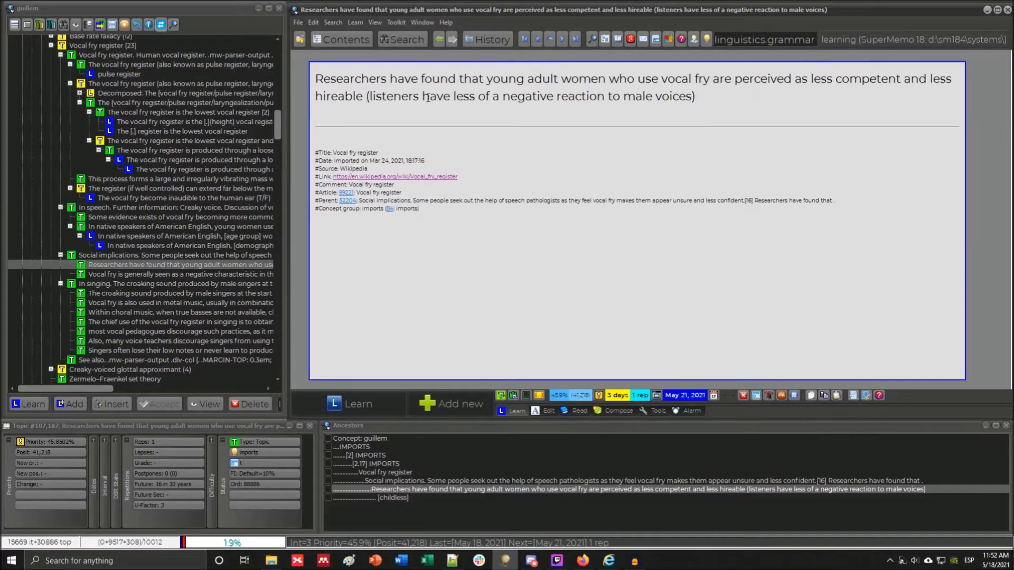
left_click_drag(323, 96, 359, 96)
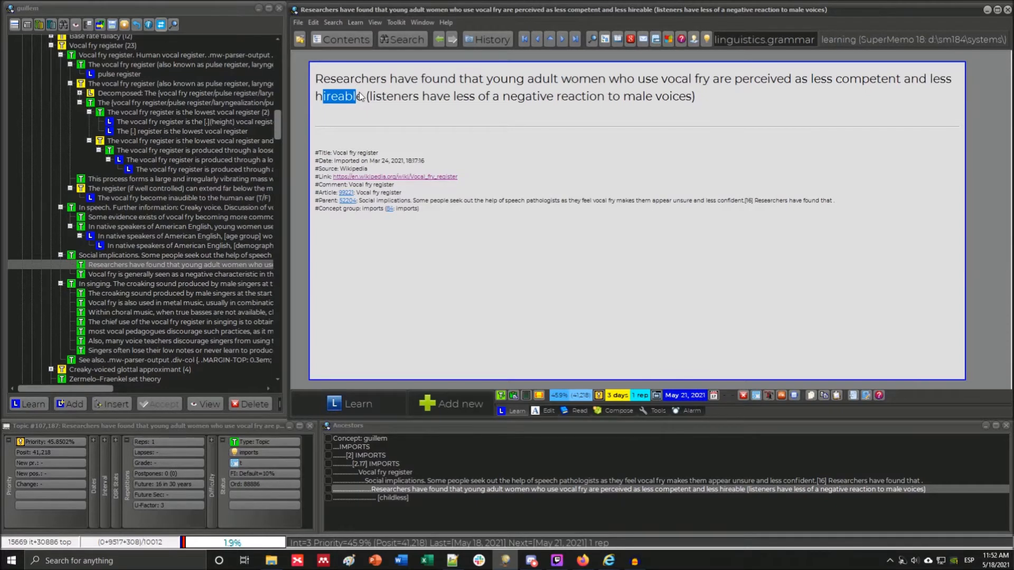
left_click(394, 96)
Switch to Internet Explorer and close the "regular vibration speech" Bing search tab and its window.
mouse_move(609, 561)
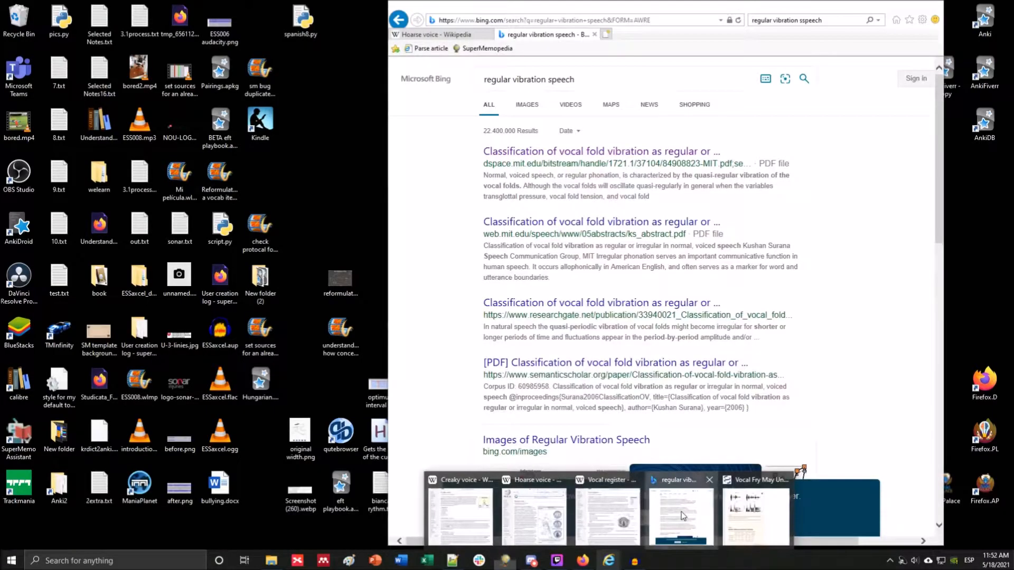
left_click(681, 515)
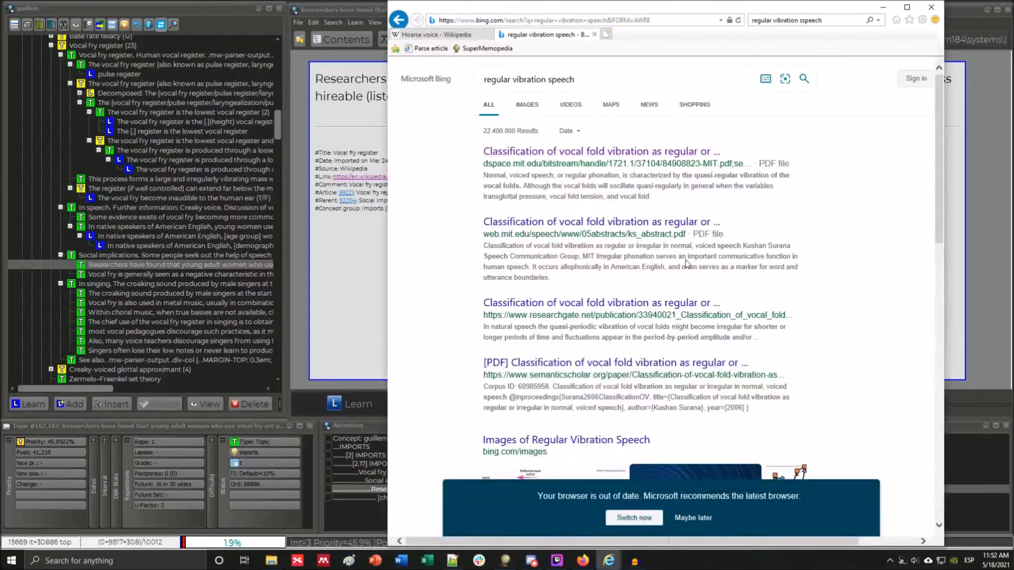
left_click(594, 35)
left_click(926, 8)
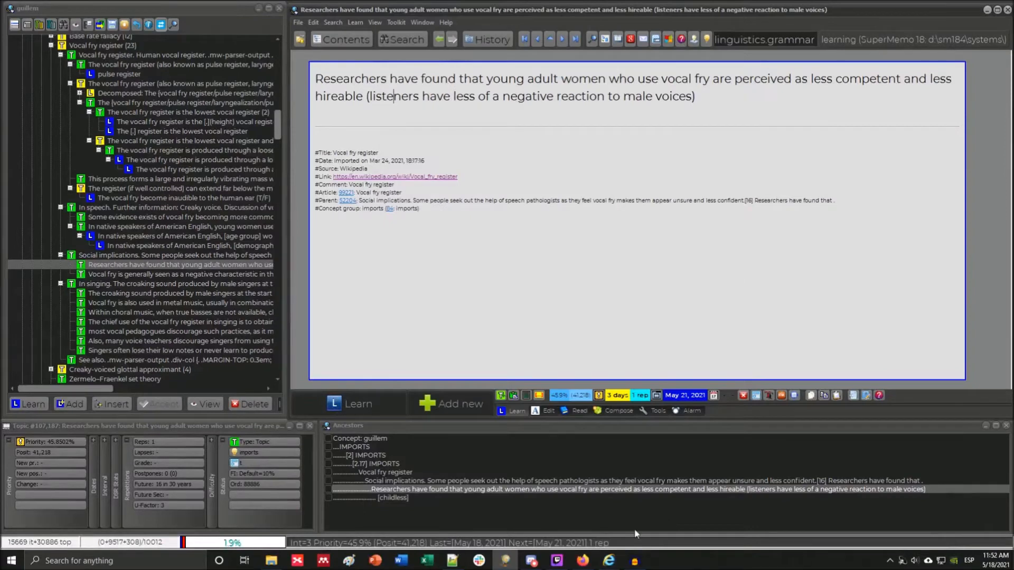
In the browser window with the vocal fry study, return to the Wikipedia Vocal fry register article and search it for "hireable".
mouse_move(609, 561)
left_click(673, 531)
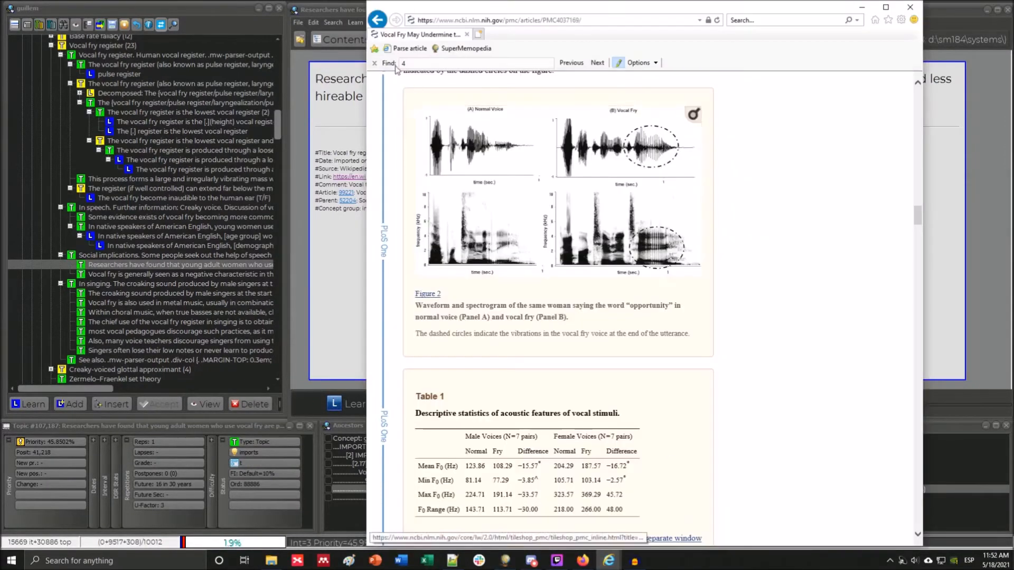
left_click(376, 20)
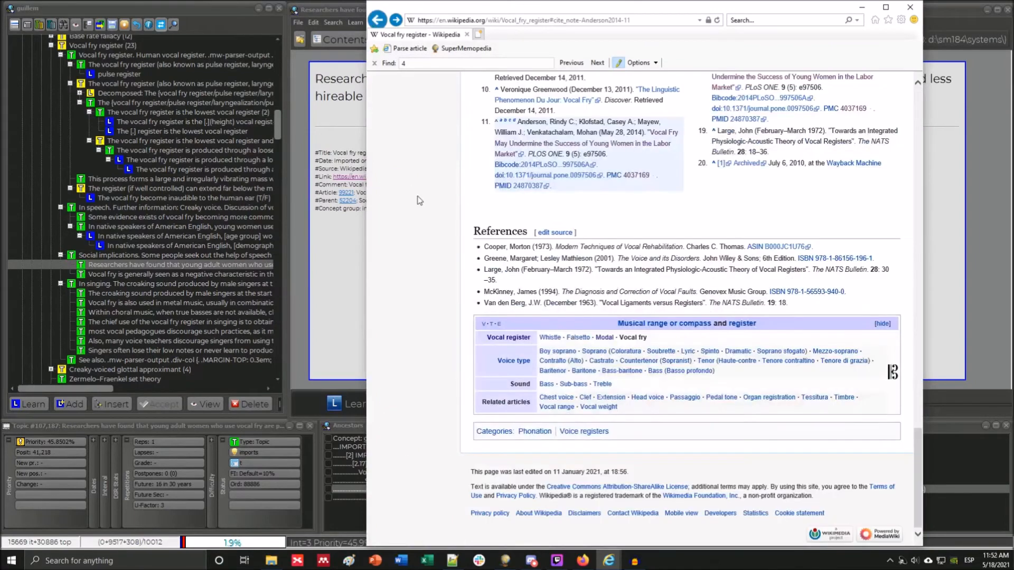
type("hirable")
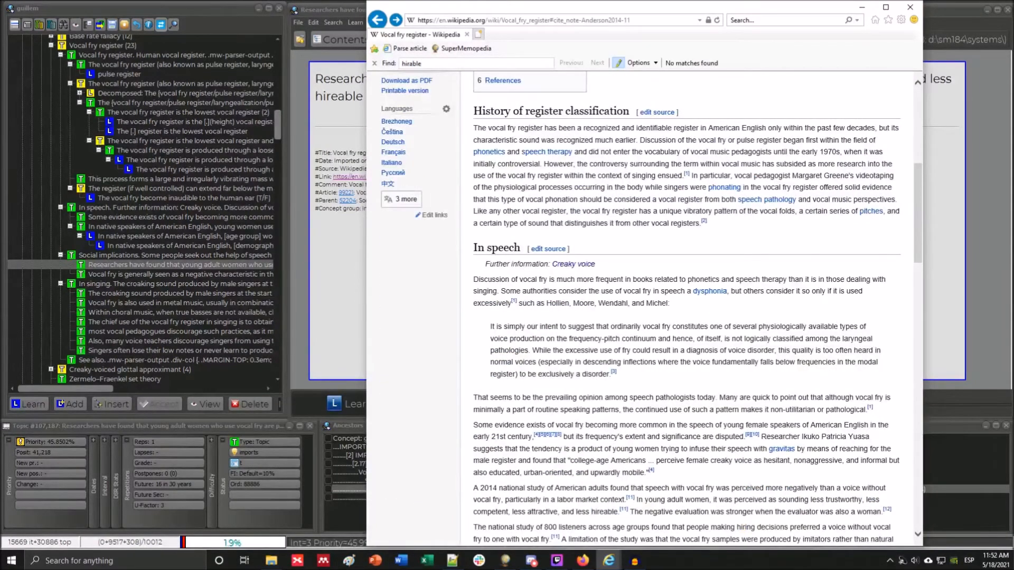
key("BackSpace")
key("BackSpace")
key("BackSpace")
key("BackSpace")
type("eabke")
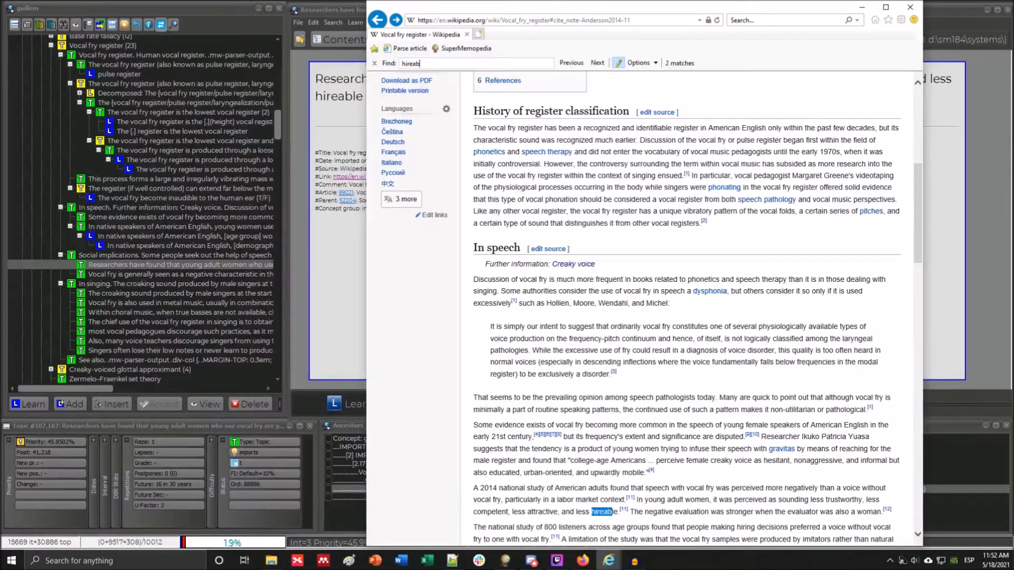
Open the study cited as reference 11 for the "less hireable" claim and search its text for "hire".
left_click(624, 510)
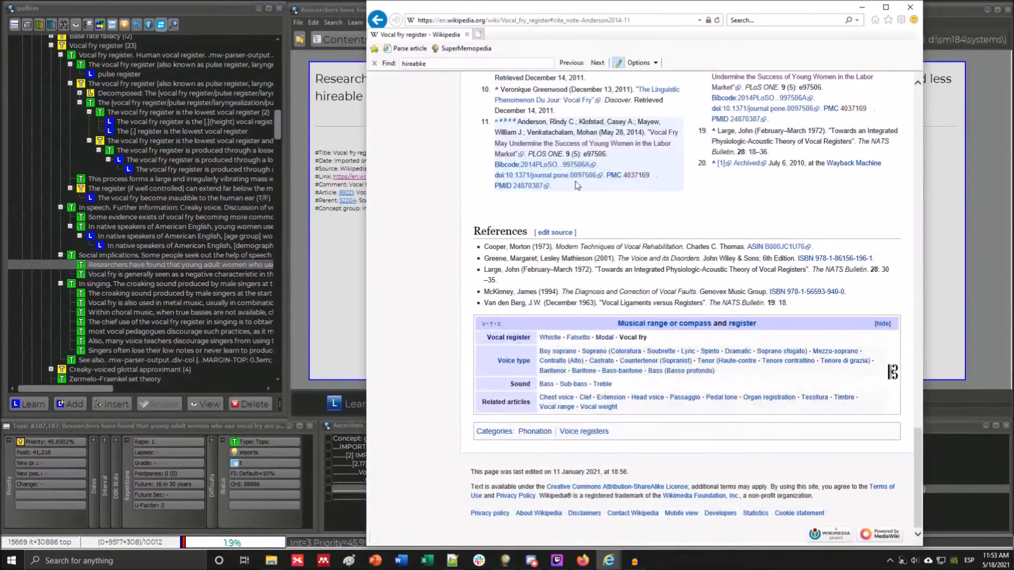
left_click(572, 148)
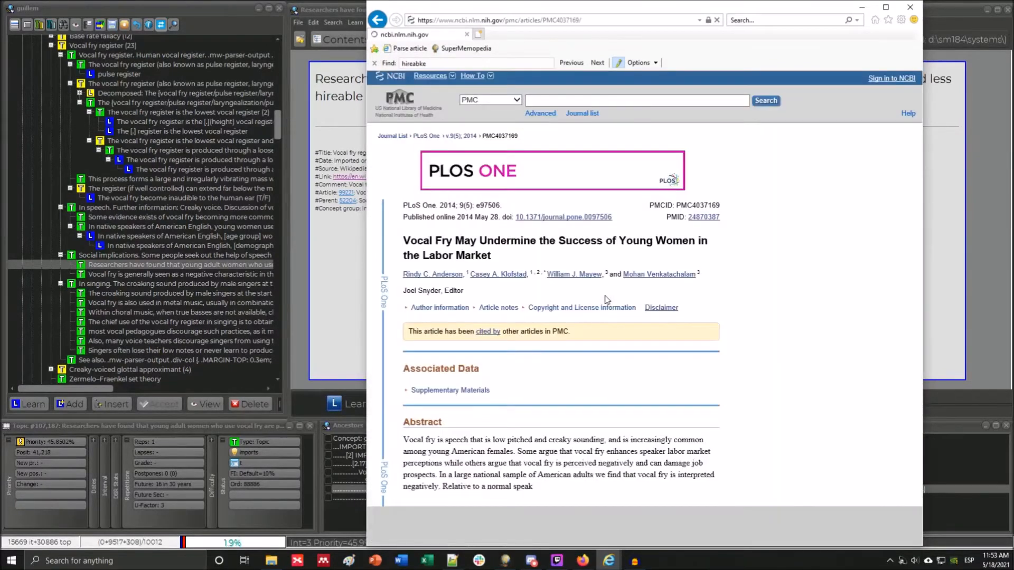
scroll(618, 299, "down", 3)
key("ctrl+f")
type("h")
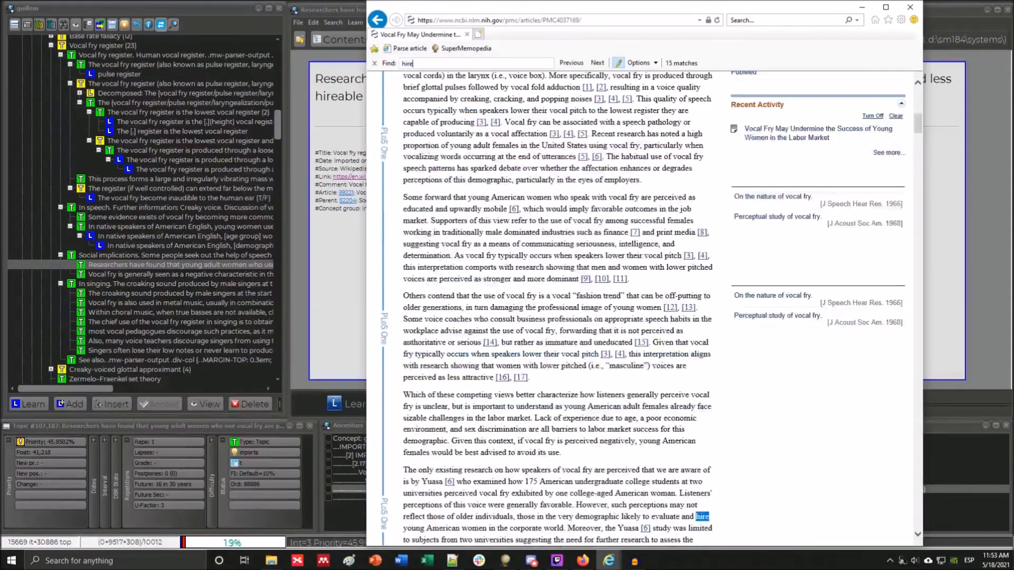
scroll(607, 375, "down", 3)
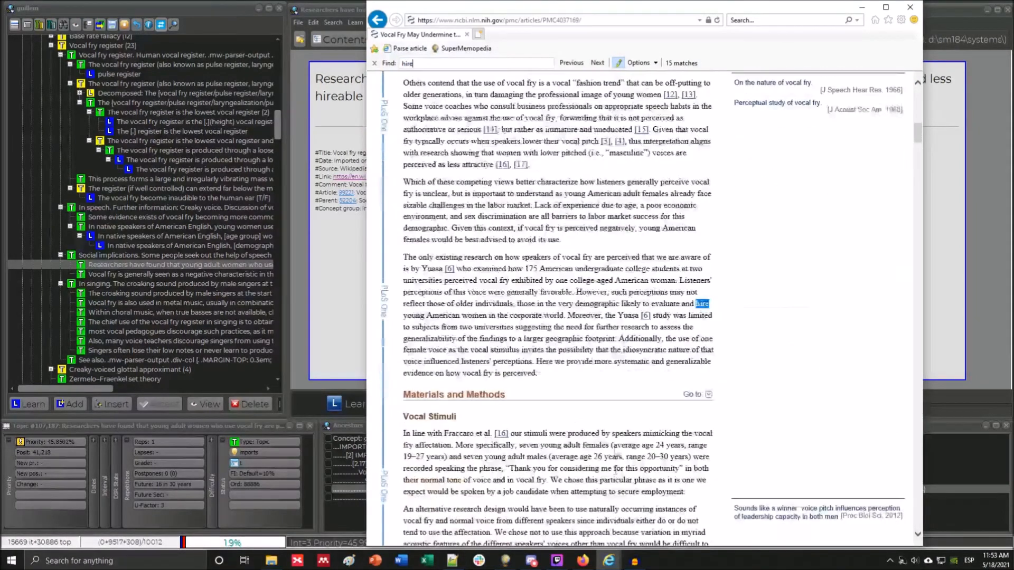
double_click(595, 305)
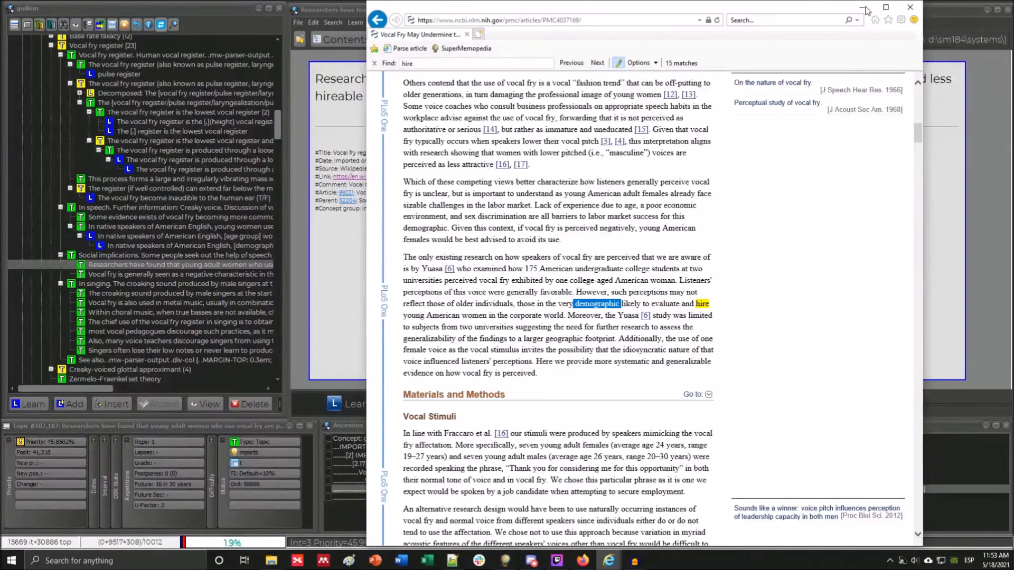
Examine the speakers' age ranges in the Vocal Stimuli section of the study.
left_click(412, 459)
double_click(412, 459)
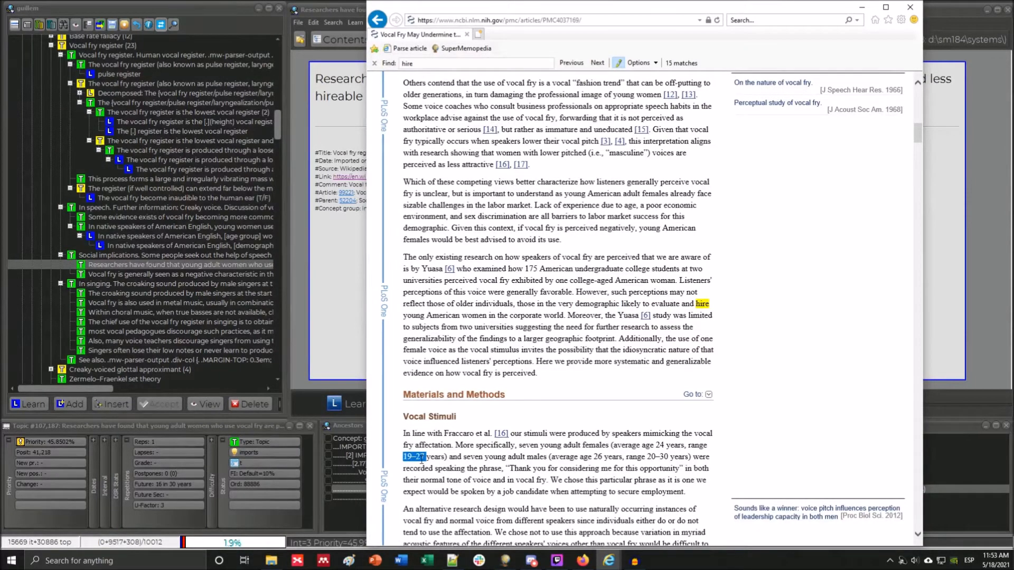
scroll(423, 464, "down", 2)
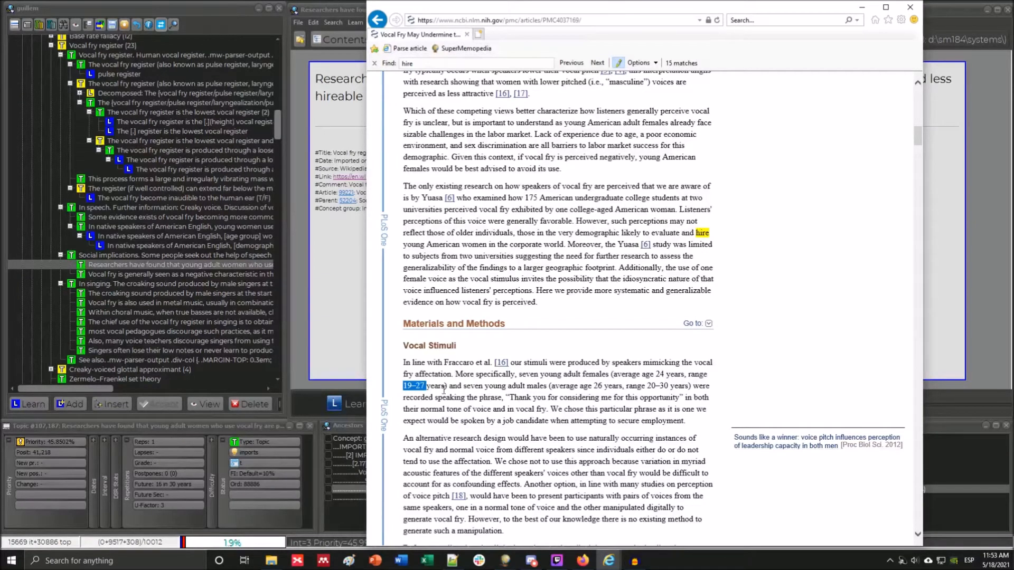
left_click(405, 386)
scroll(529, 387, "down", 1)
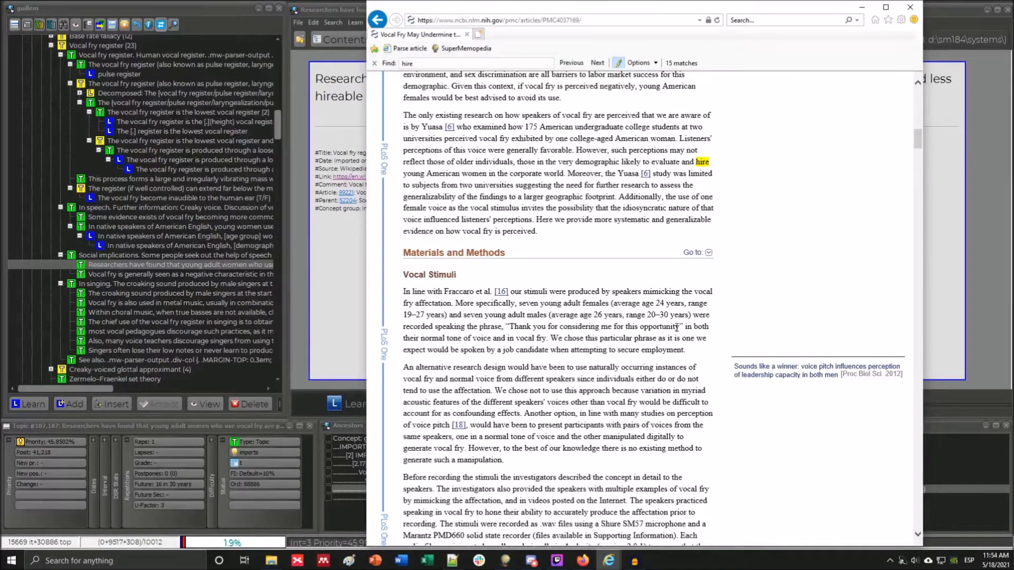
Examine the phrase the speakers recorded and the listener sample in the study's methods, then recheck the speakers' average ages.
left_click_drag(680, 327, 521, 326)
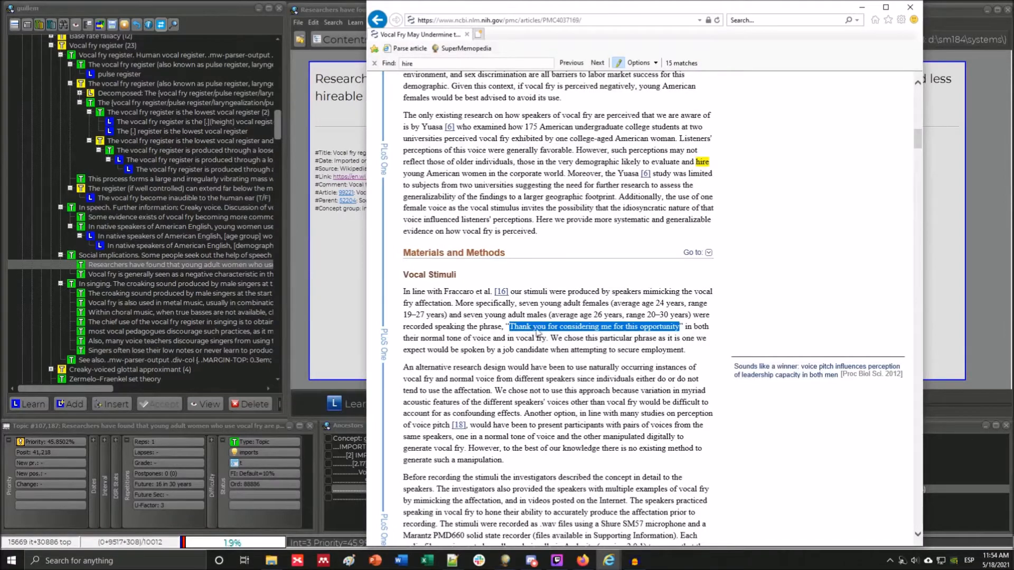
scroll(558, 364, "down", 3)
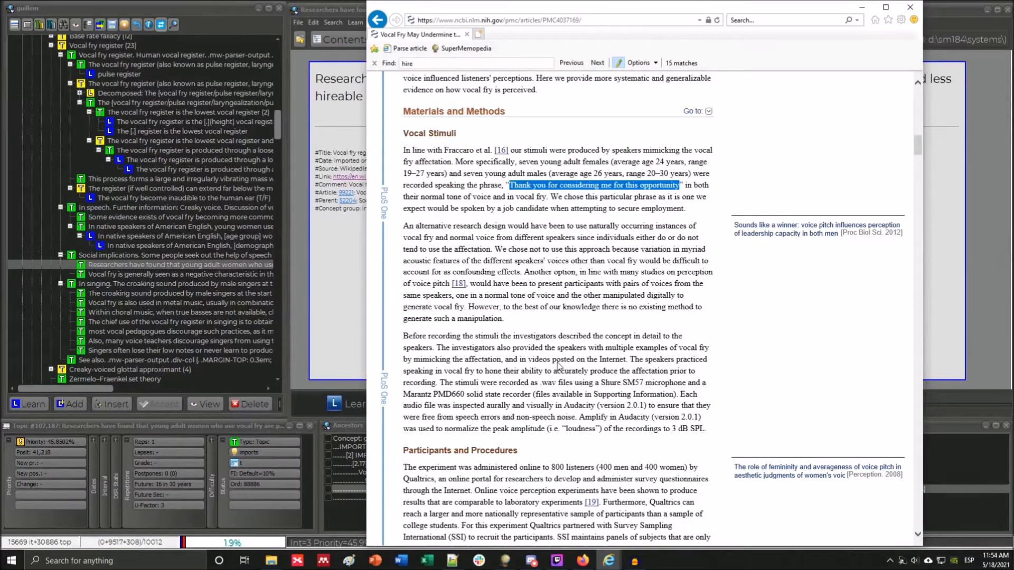
scroll(558, 365, "down", 1)
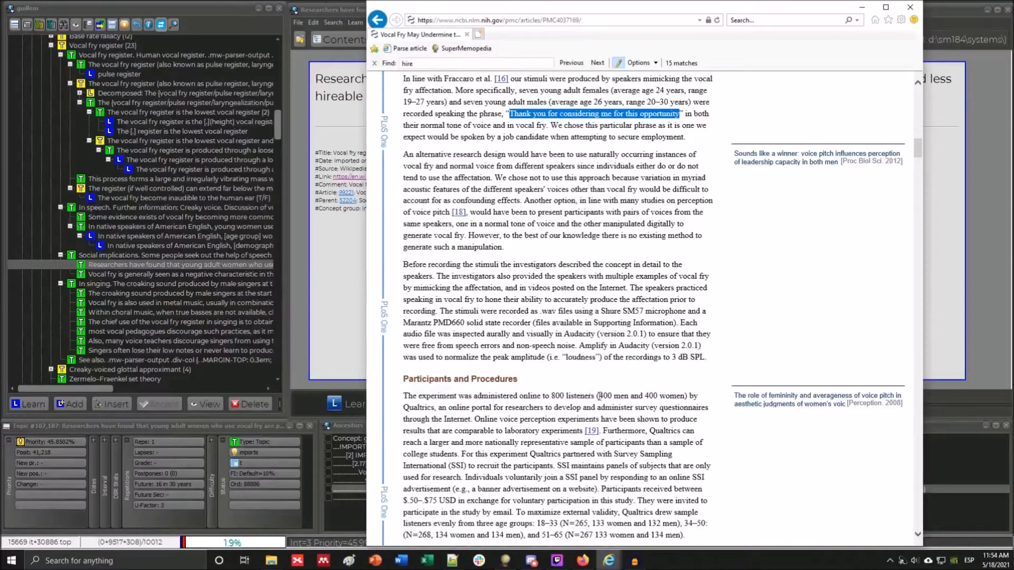
left_click_drag(599, 397, 685, 395)
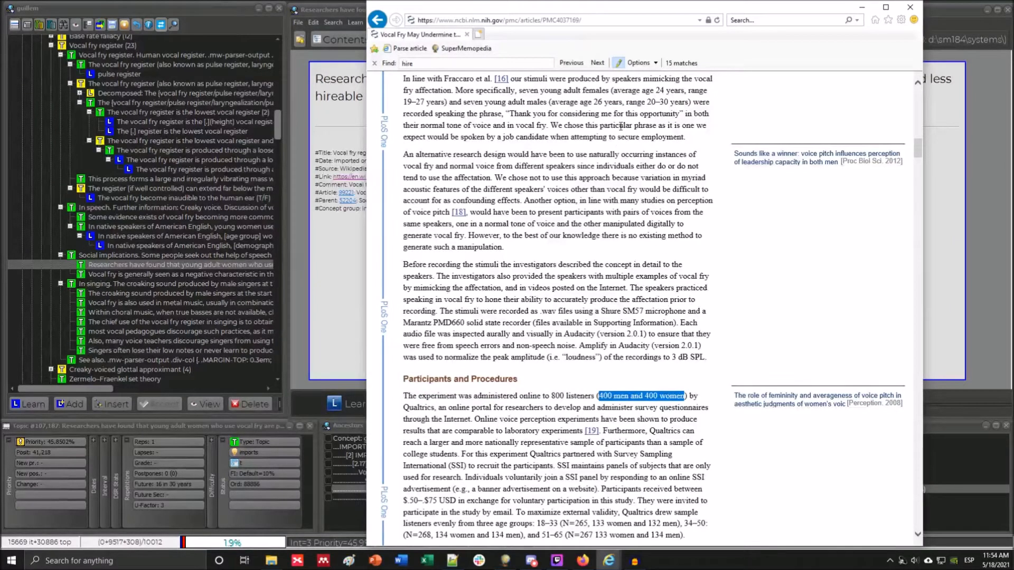
scroll(662, 248, "up", 3)
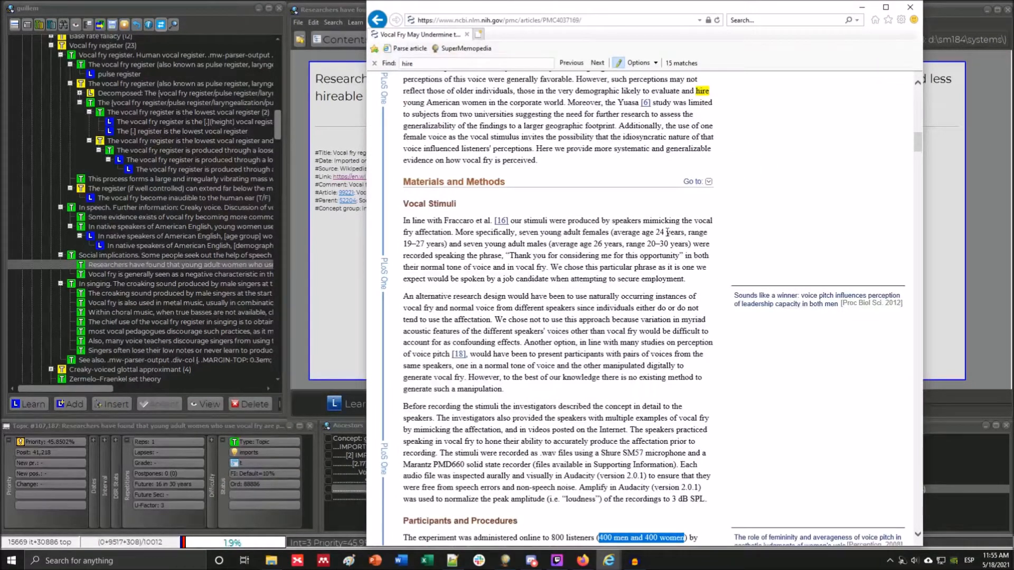
Switch back to SuperMemo and insert "(26y)" after "young adult women" in the extract about being perceived as less hireable.
left_click(853, 10)
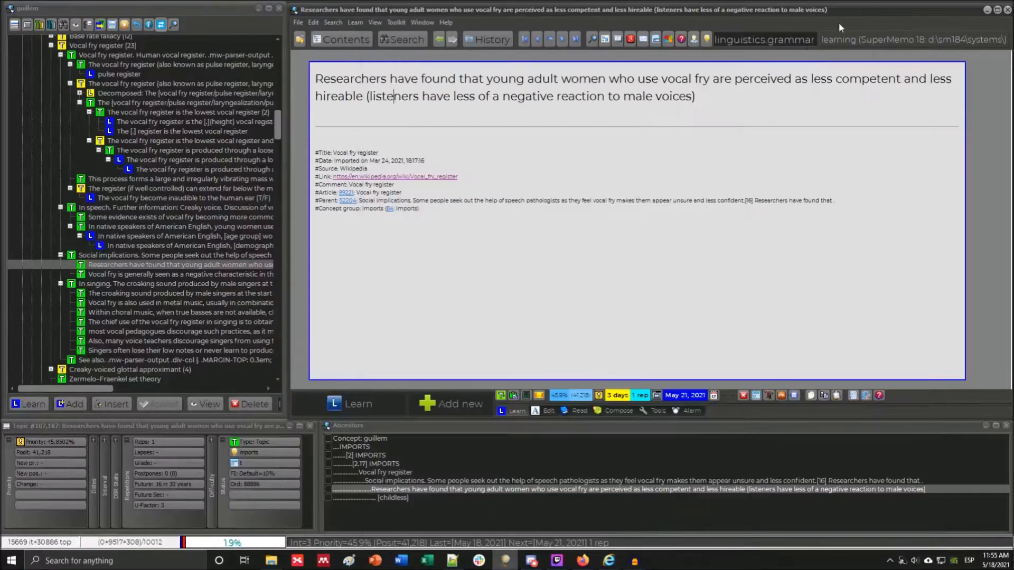
left_click(607, 79)
type("(")
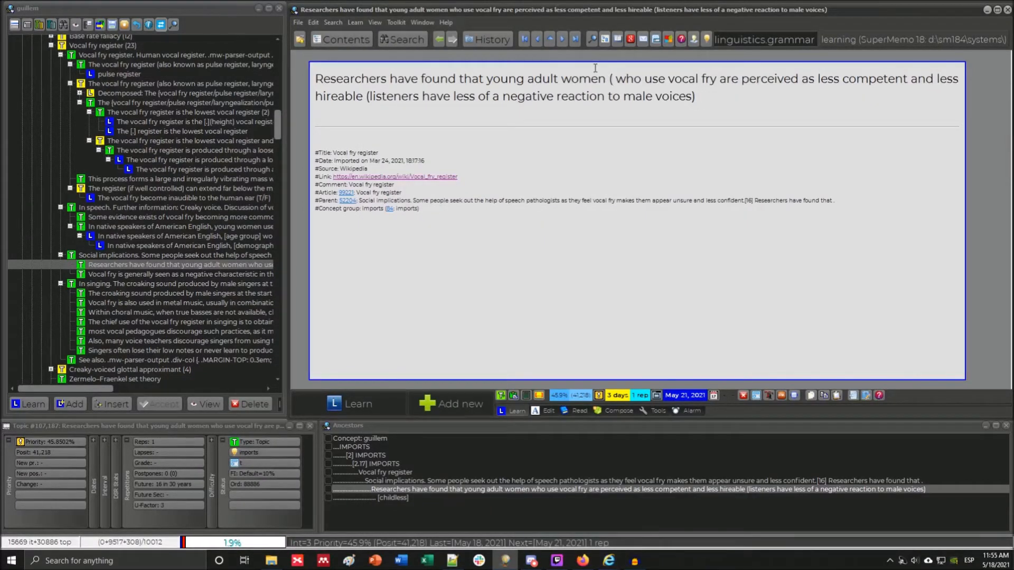
type("26y)")
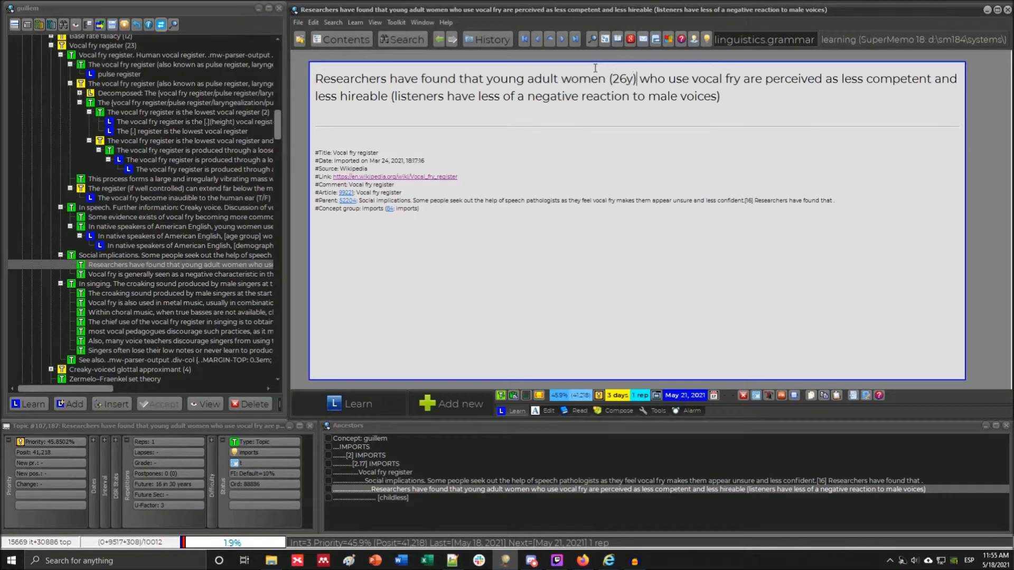
Open the cloze item with the [age group] hint and replace its answer with "young, 24y".
left_click(214, 256)
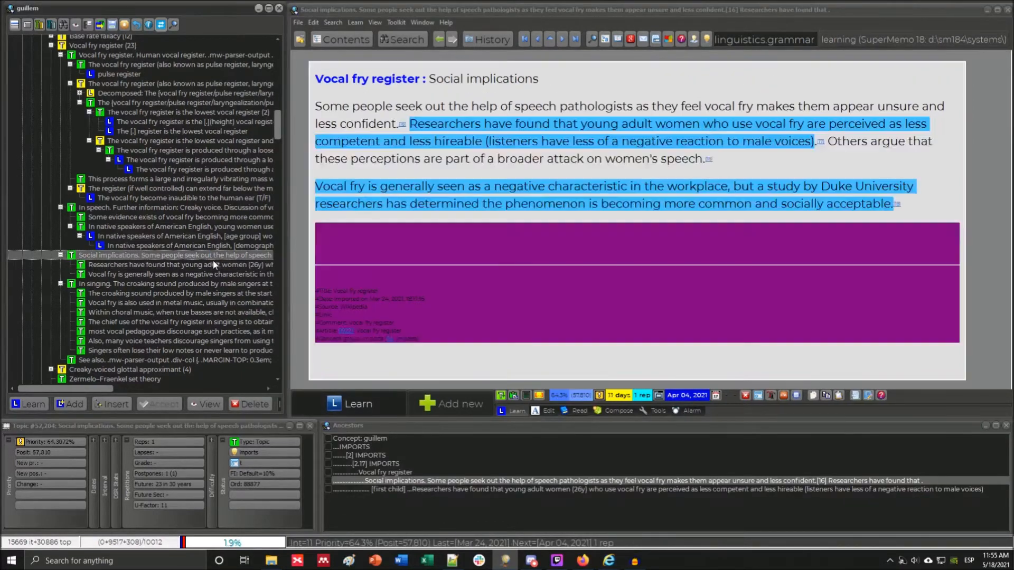
left_click(214, 264)
left_click(213, 275)
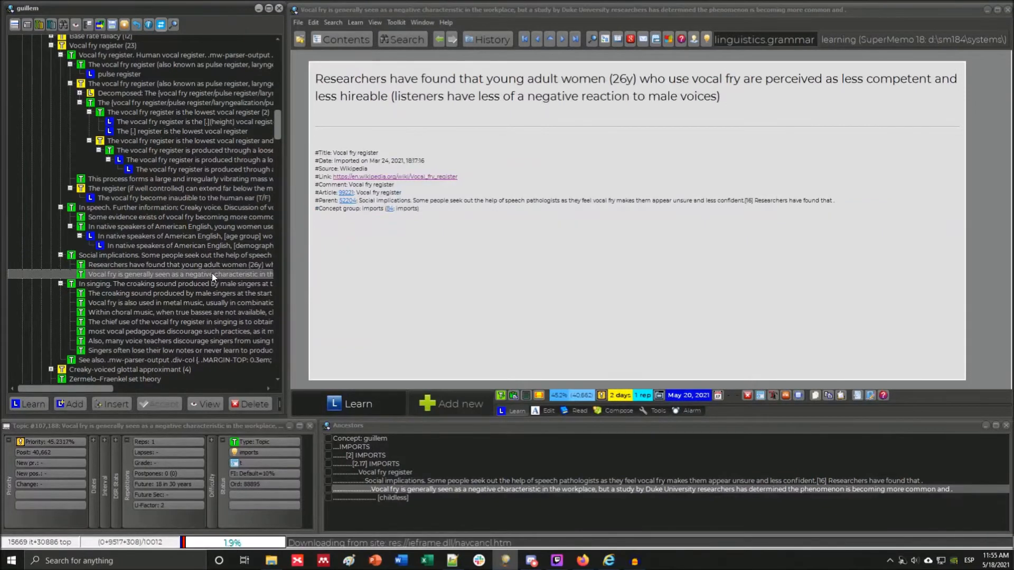
left_click(210, 265)
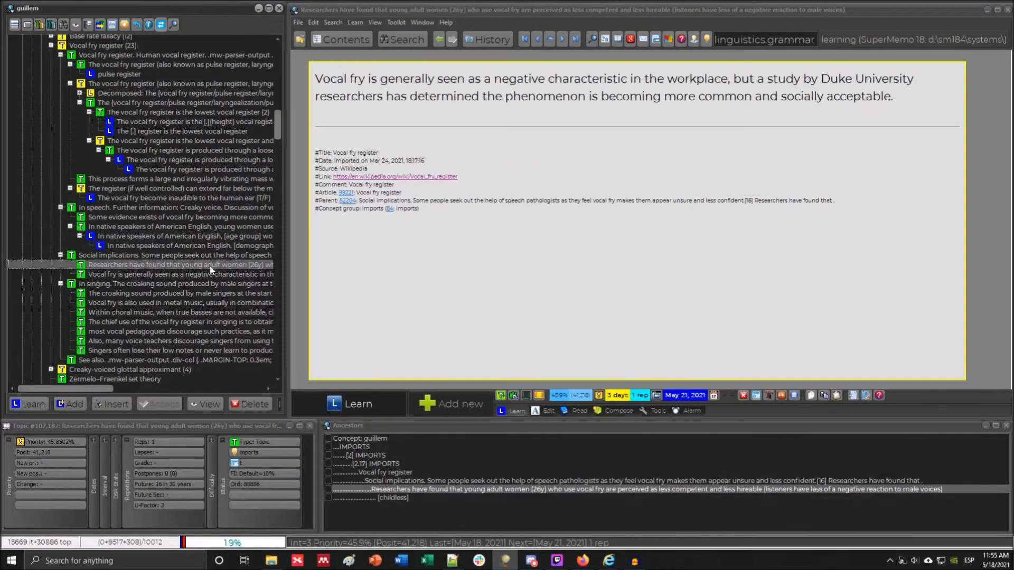
left_click(195, 245)
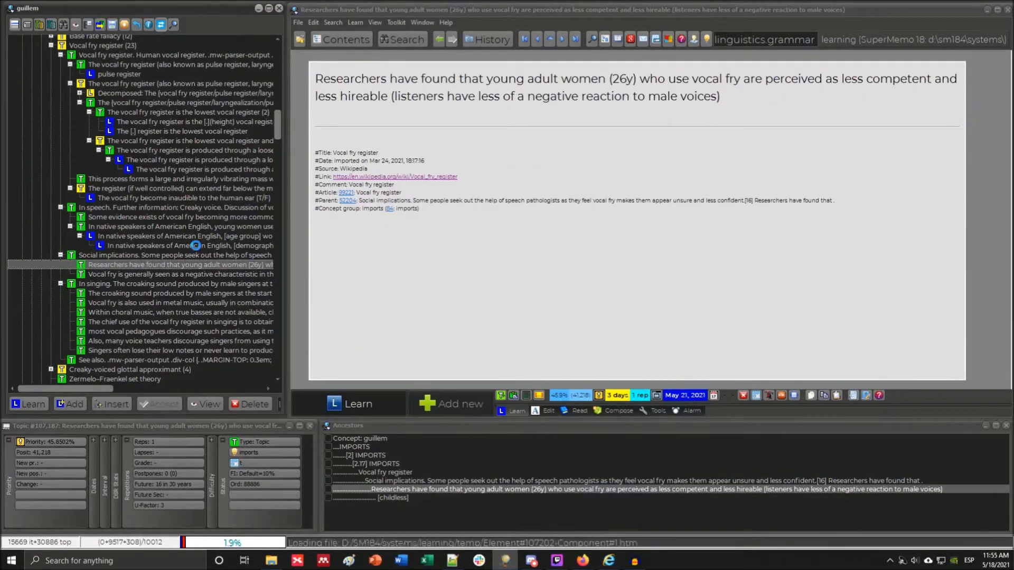
left_click(196, 233)
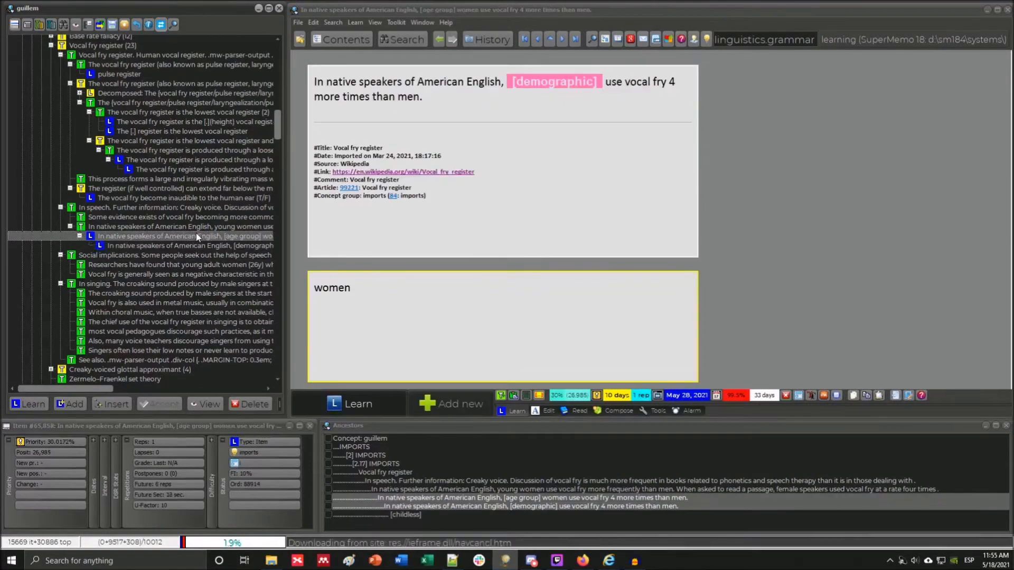
left_click(198, 243)
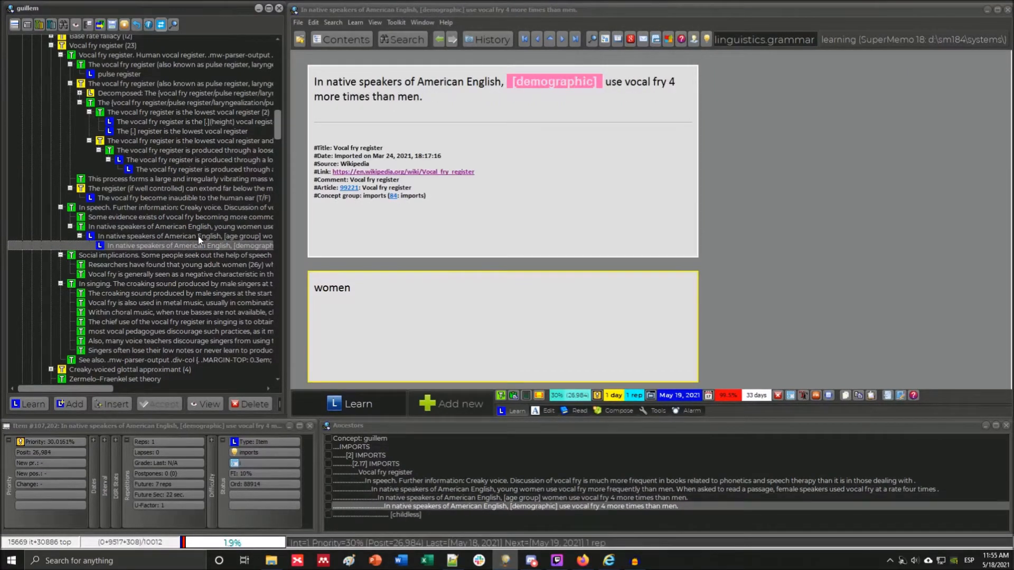
left_click(198, 236)
left_click_drag(372, 300, 303, 276)
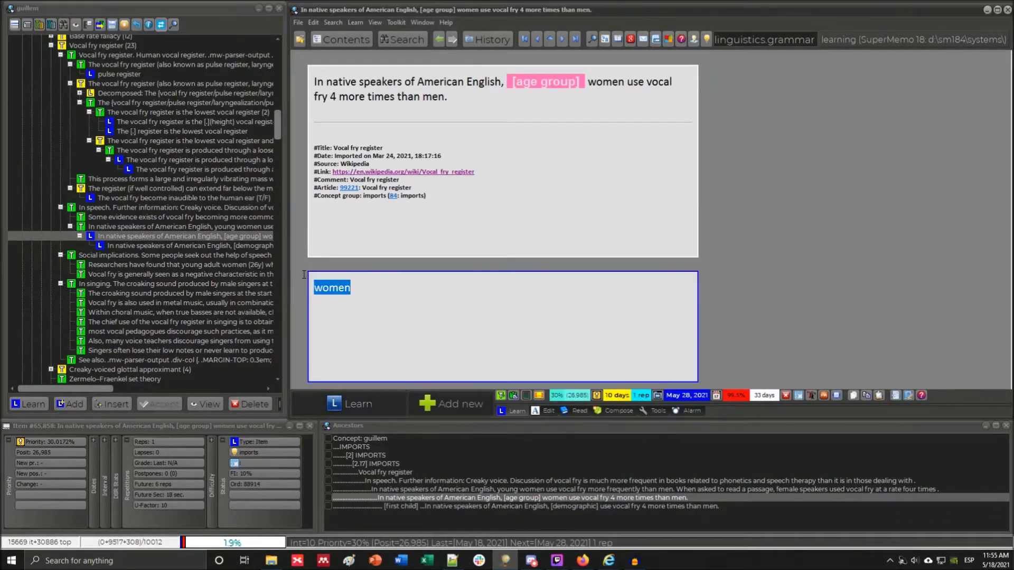
type("young, 24y")
Review the two extracts under Social implications, ending on the one about young adult women being perceived as less hireable.
left_click(136, 267)
left_click(139, 275)
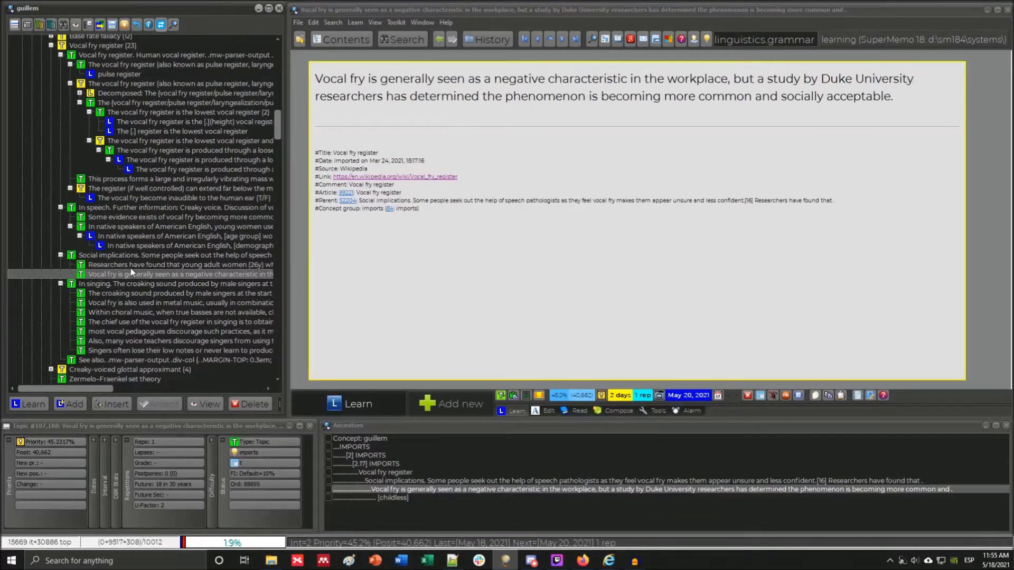
left_click(137, 266)
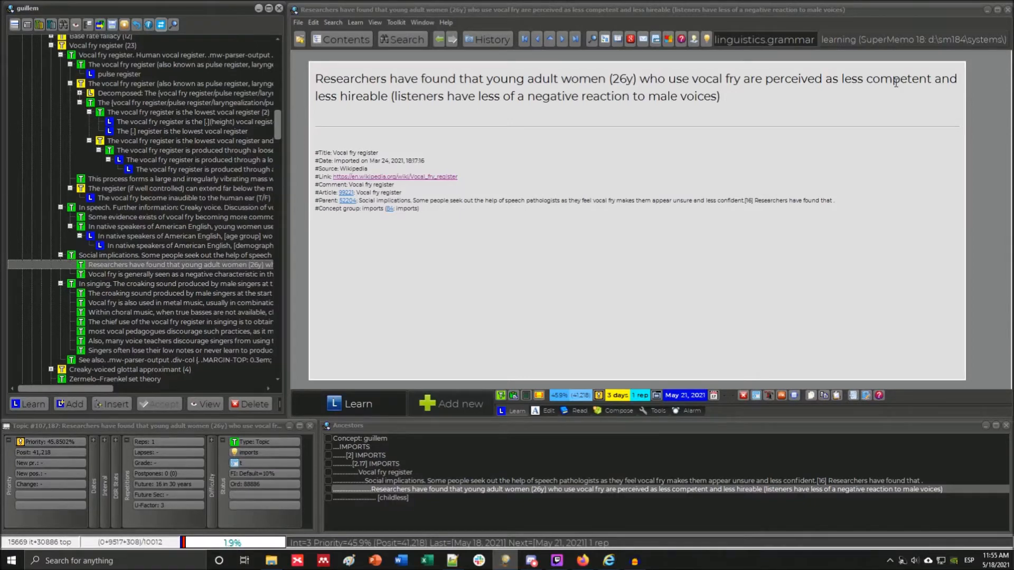
left_click(728, 93)
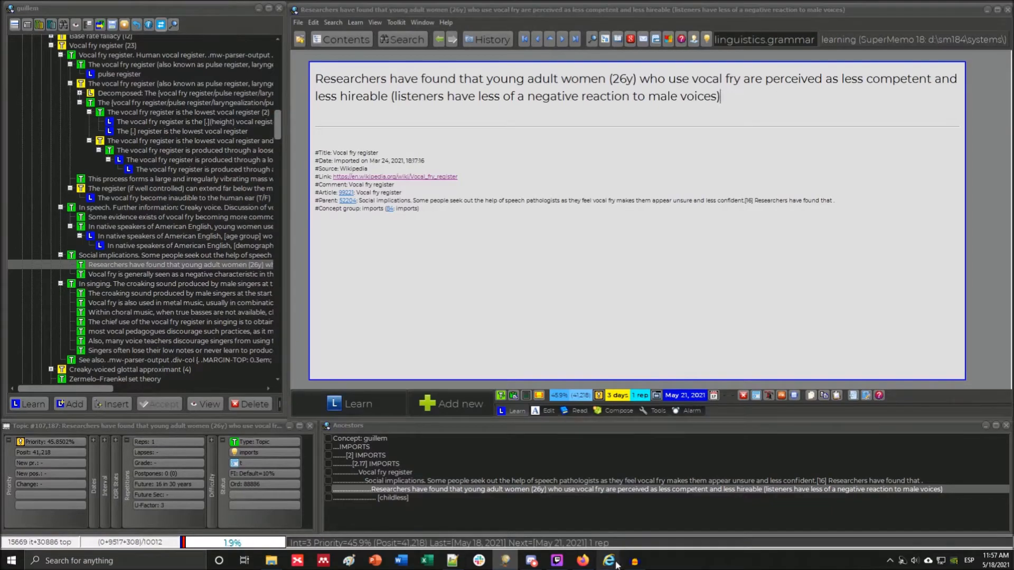
Switch to the vocal fry study in Internet Explorer and go to its Participants and Procedures section.
mouse_move(609, 560)
left_click(670, 507)
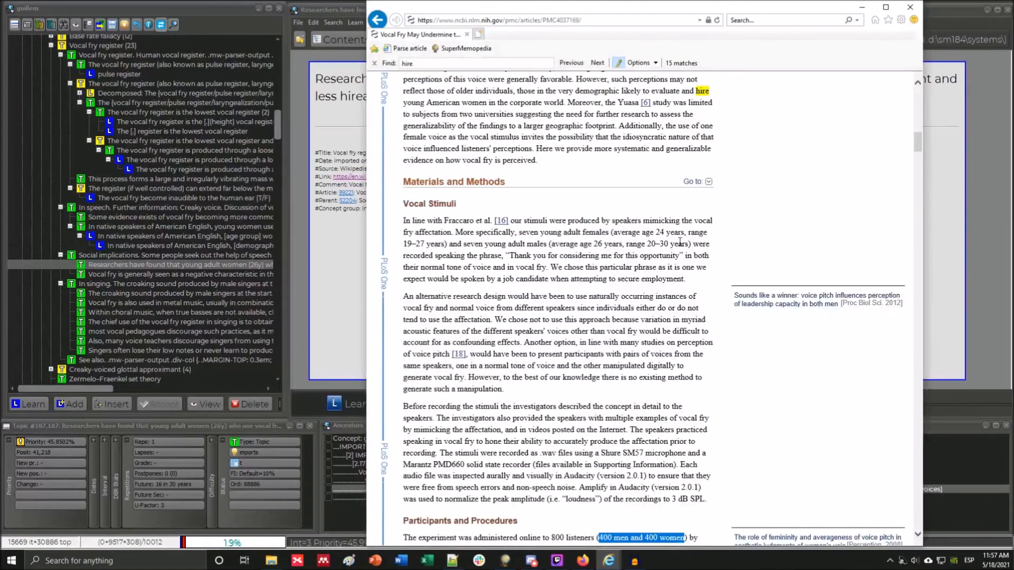
scroll(679, 241, "up", 15)
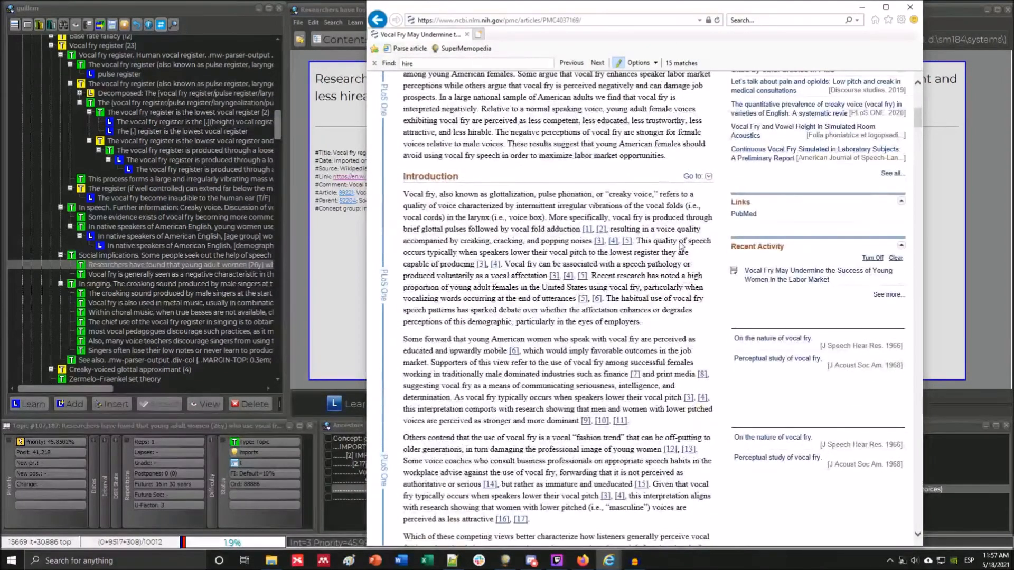
scroll(681, 244, "down", 15)
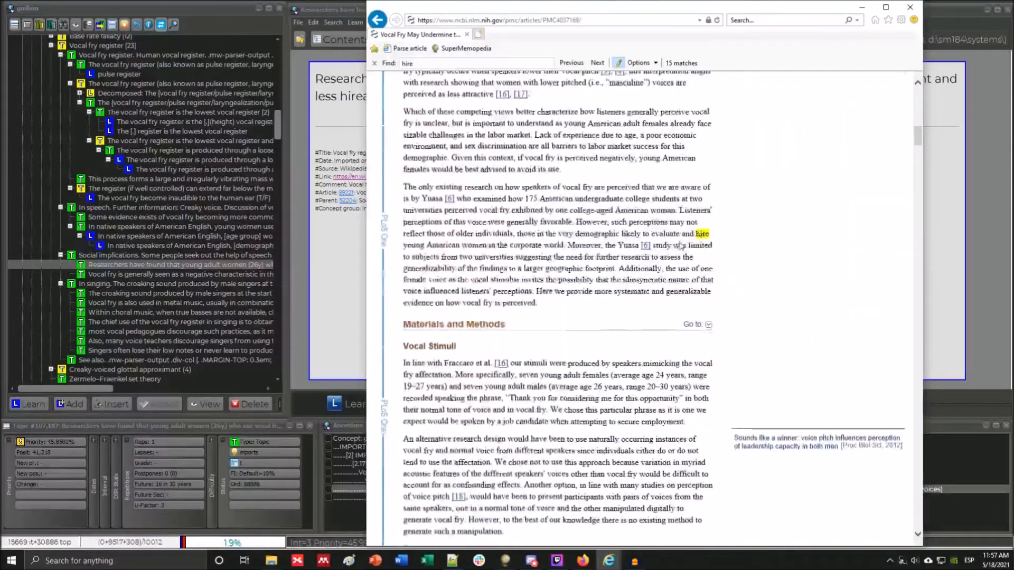
scroll(584, 263, "down", 4)
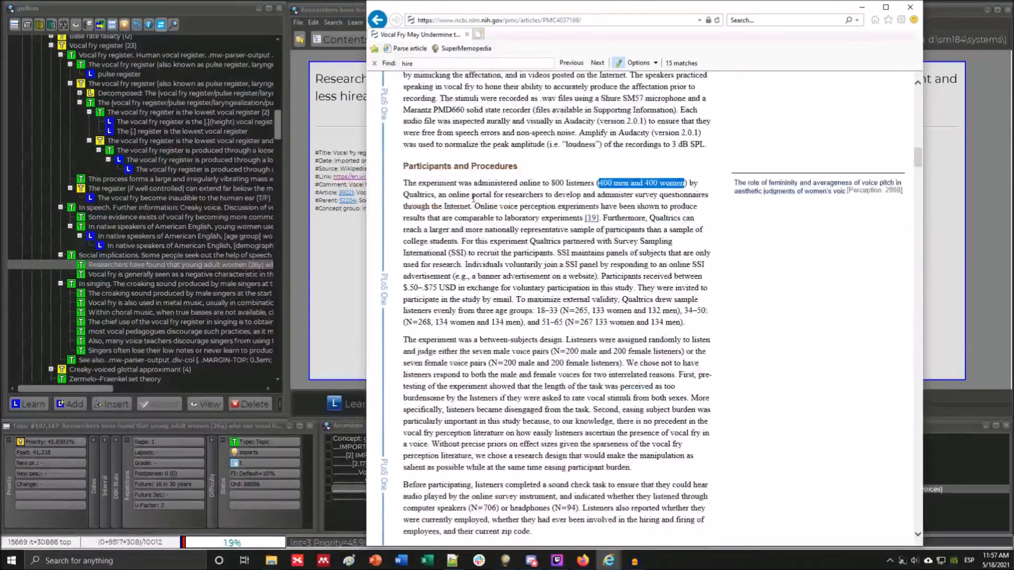
scroll(505, 183, "down", 1)
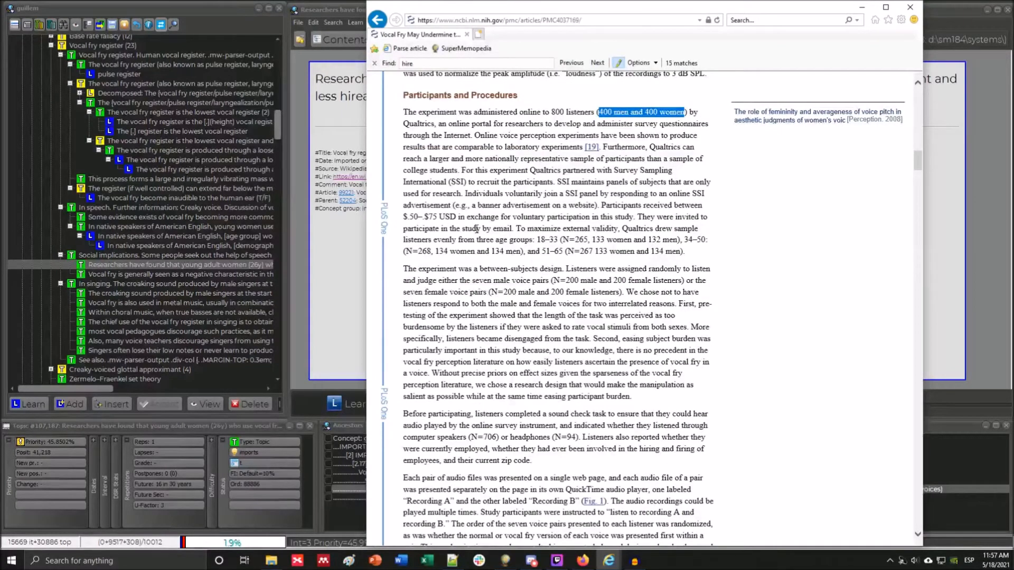
Examine the payment range offered to participants in the Participants and Procedures section, enlarging the page text.
left_click(516, 226)
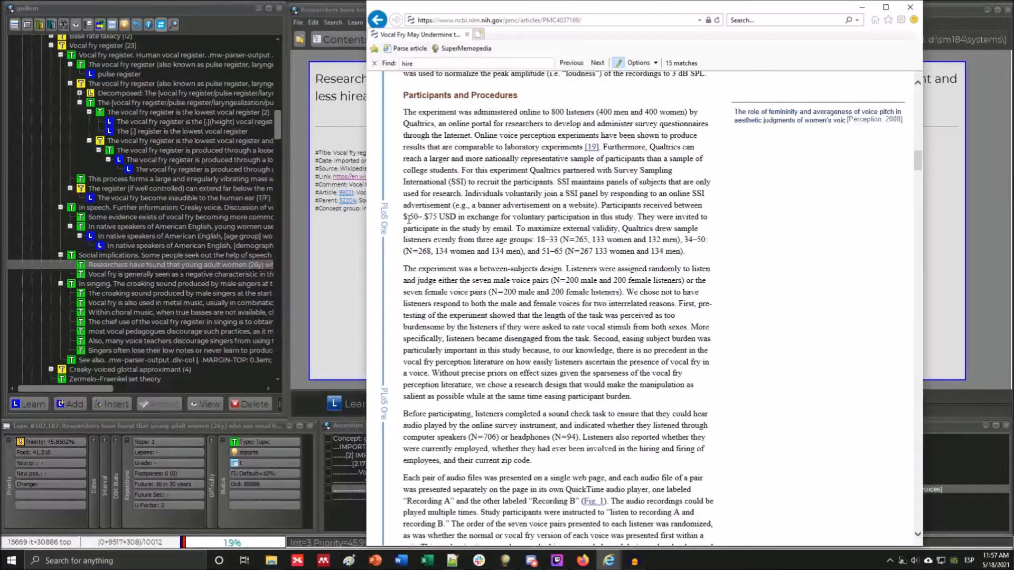
left_click_drag(405, 219, 426, 220)
left_click(436, 219)
left_click_drag(437, 219, 422, 219)
left_click(425, 219)
scroll(449, 266, "up", 5)
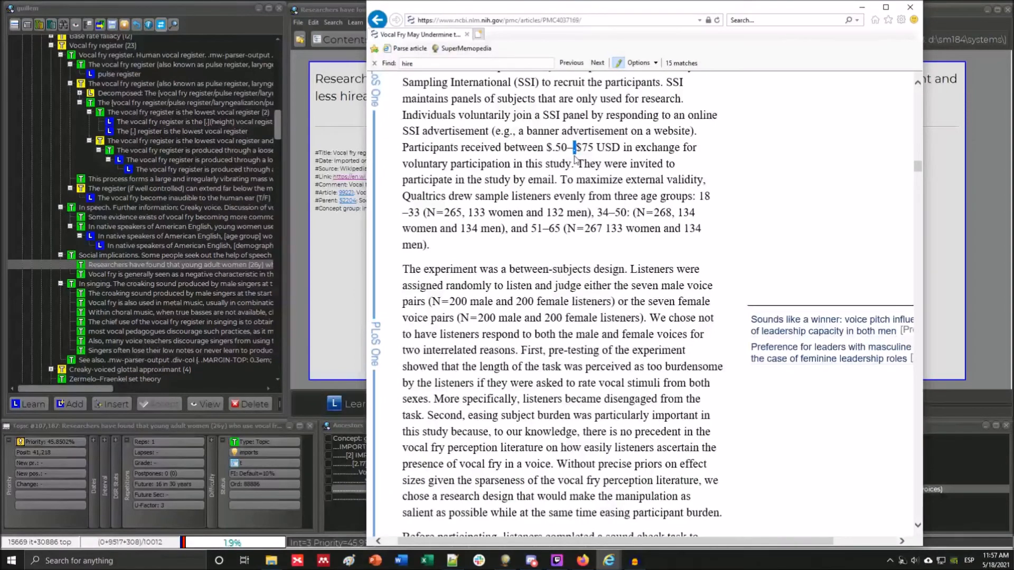
left_click(558, 149)
mouse_move(554, 149)
left_mouse_down()
mouse_move(576, 151)
mouse_move(568, 154)
left_mouse_up()
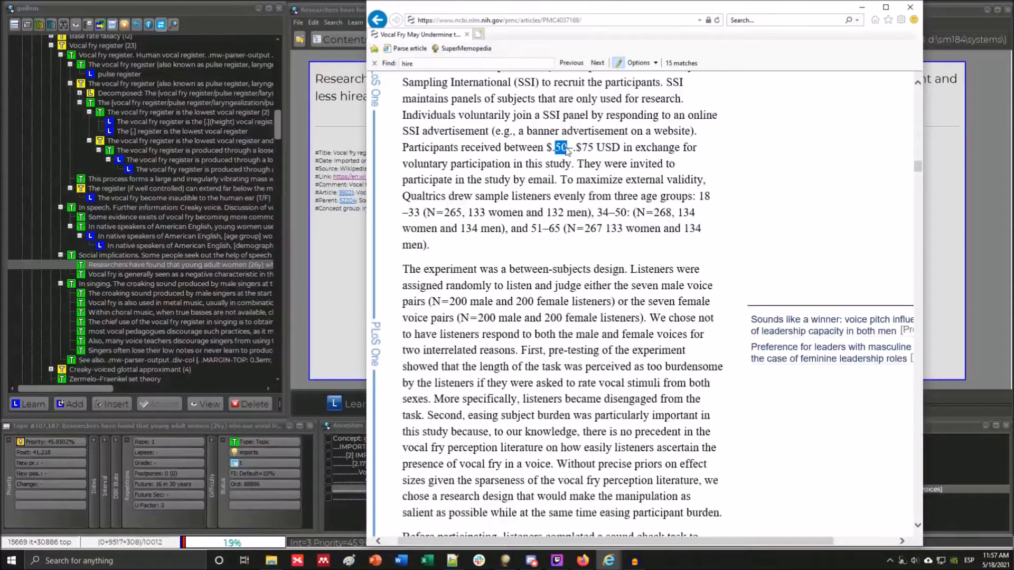
Examine how listeners compared the voice pairs, including the survey screenshot in Figure 1 and the questions they were asked.
scroll(553, 188, "down", 4)
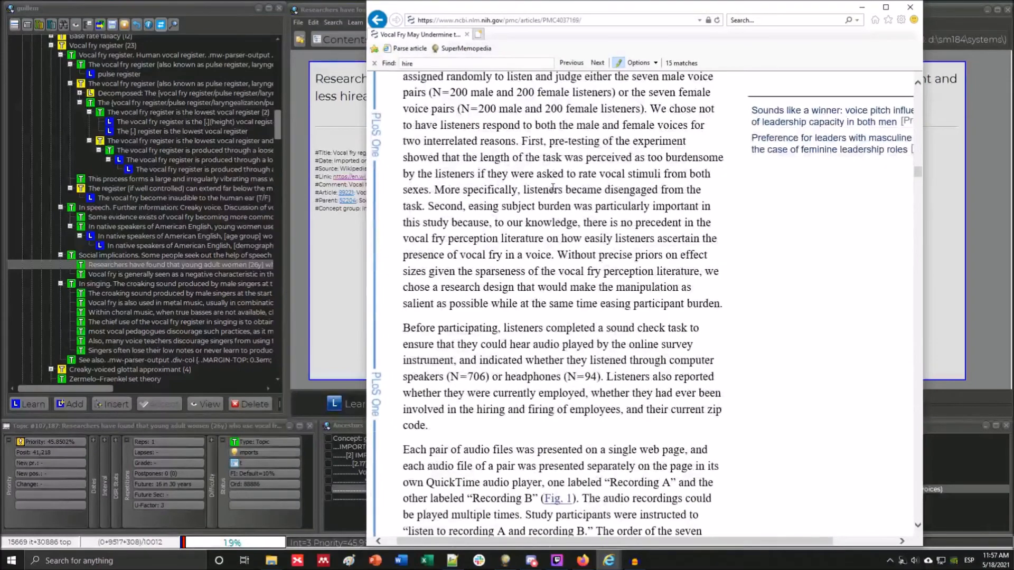
scroll(553, 188, "down", 6)
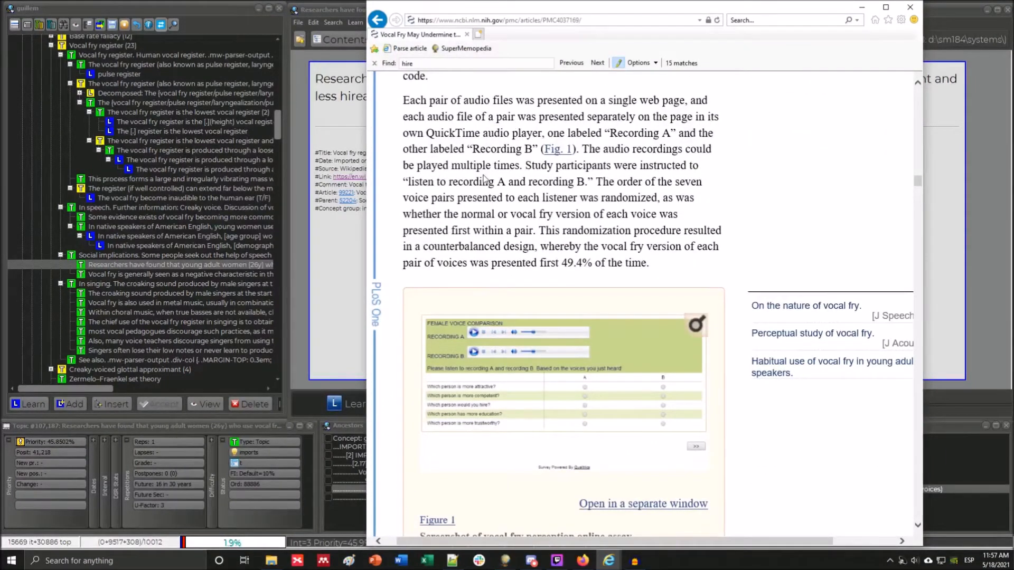
scroll(627, 214, "down", 9)
scroll(627, 214, "down", 5)
scroll(627, 214, "up", 13)
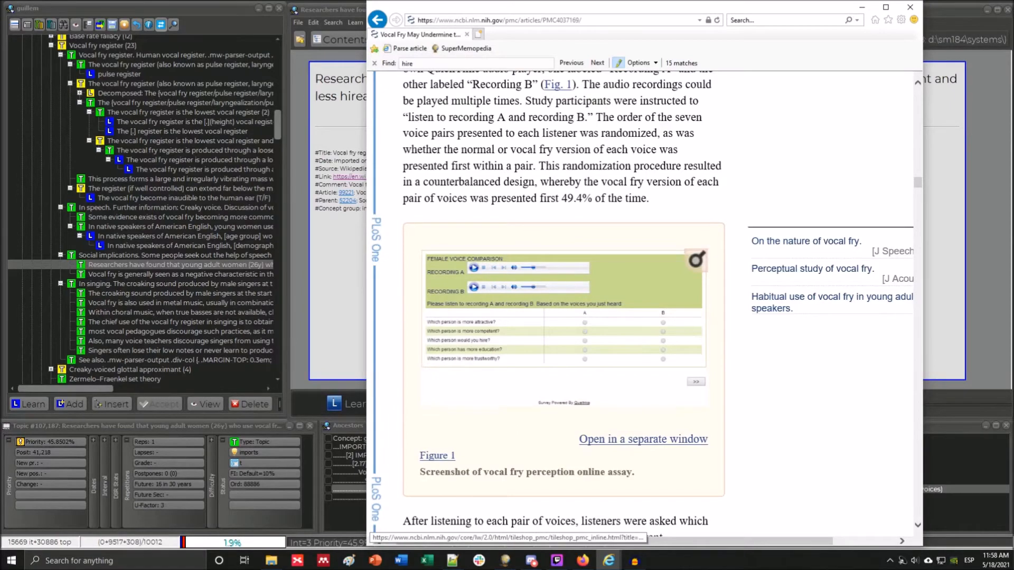
scroll(627, 215, "down", 5)
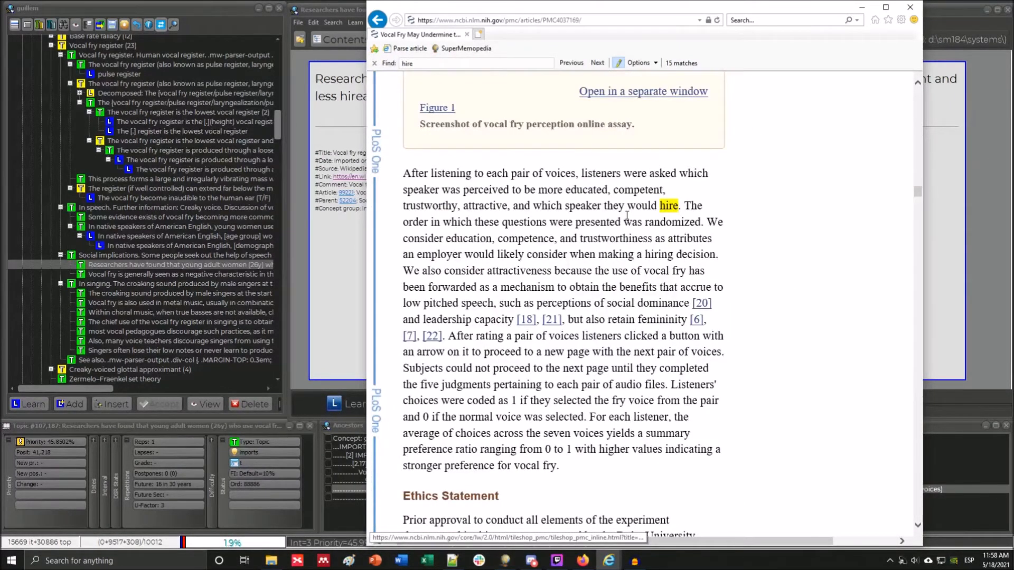
scroll(627, 215, "down", 3)
scroll(628, 216, "down", 3)
Examine the study's Results section, from the acoustic analysis to the vocal fry preference ratios in Figure 3.
scroll(627, 216, "down", 5)
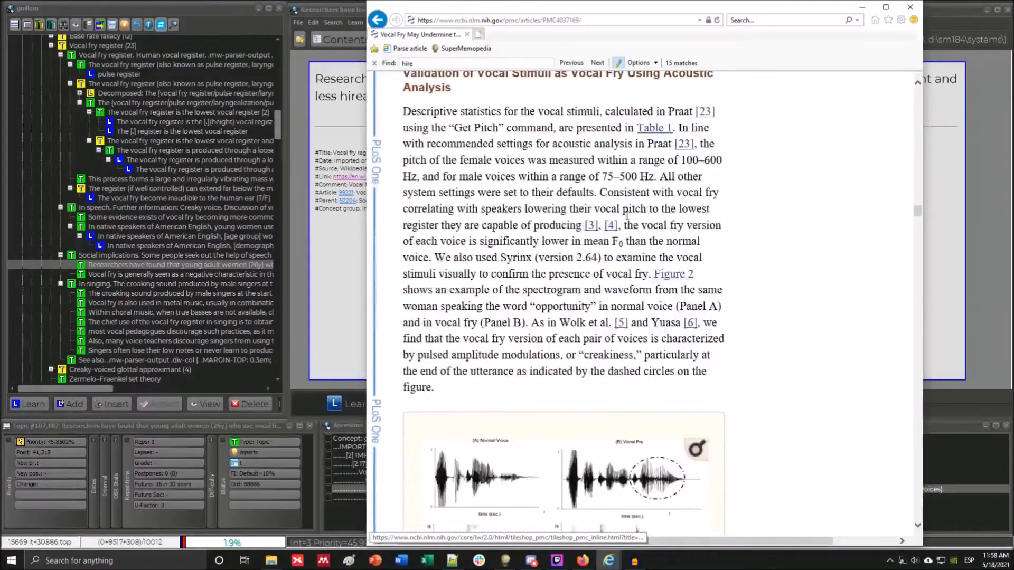
scroll(627, 215, "up", 1)
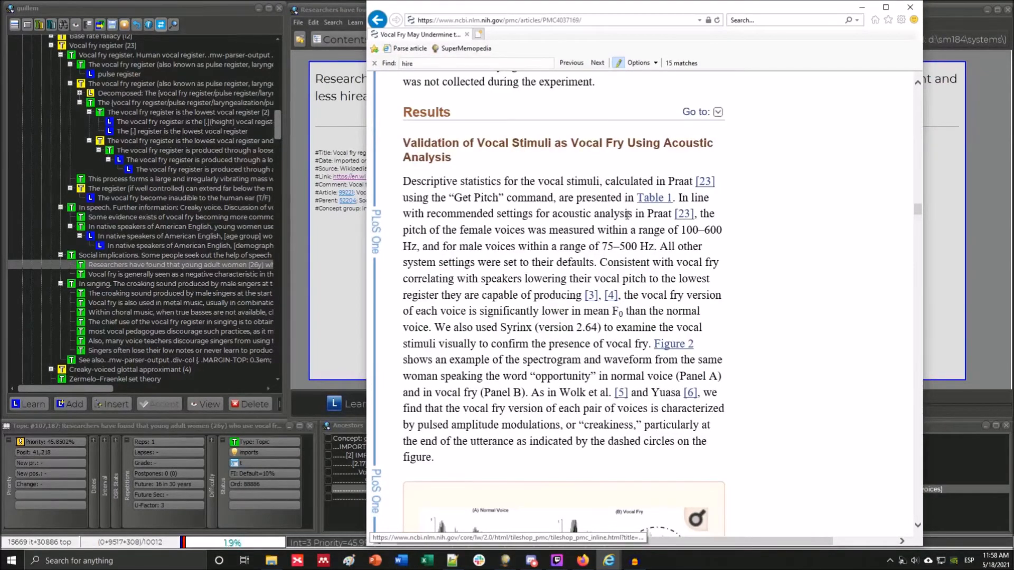
scroll(627, 215, "down", 3)
scroll(627, 219, "down", 7)
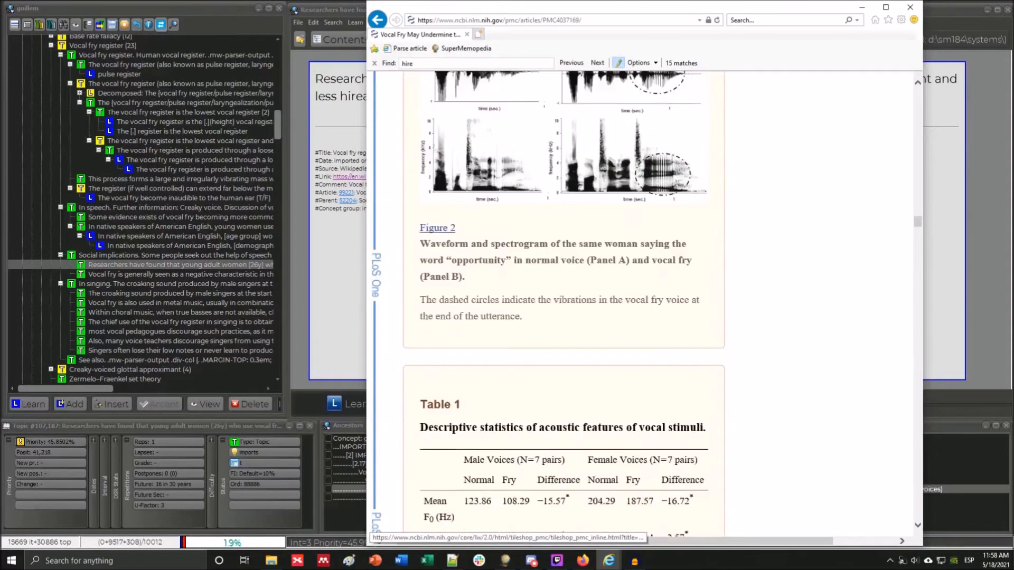
scroll(627, 216, "down", 5)
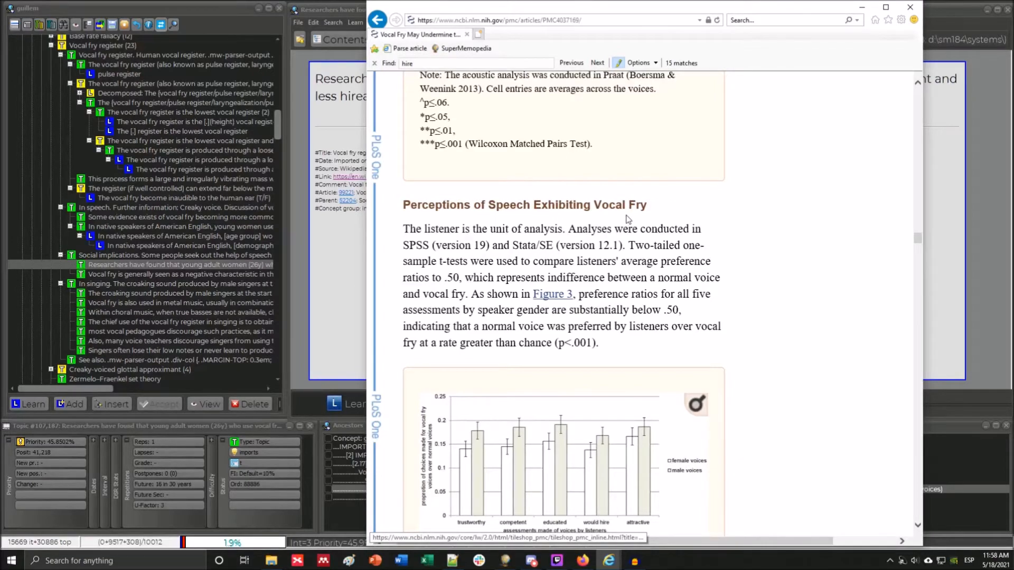
scroll(628, 218, "down", 6)
scroll(628, 218, "up", 3)
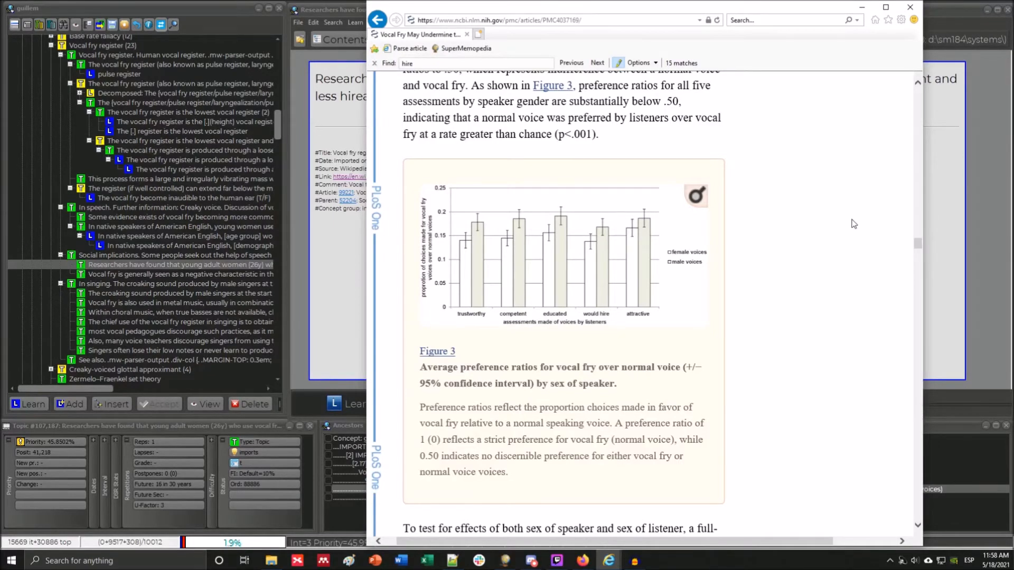
Examine the study's sections on heterogeneity in perceptions and on employability, including the hiring regression model in equation (1).
scroll(851, 224, "down", 5)
scroll(851, 224, "down", 6)
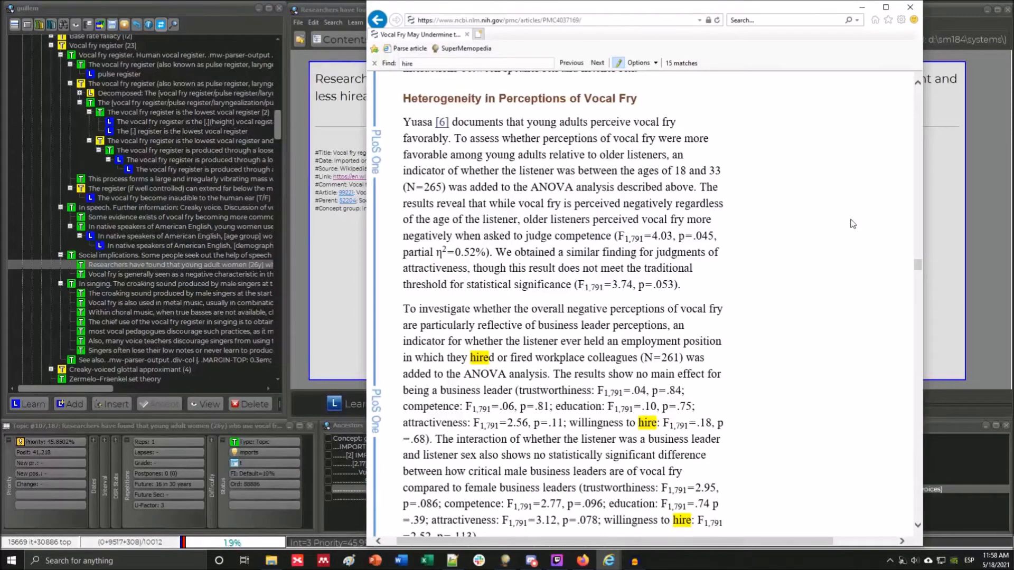
scroll(851, 224, "down", 8)
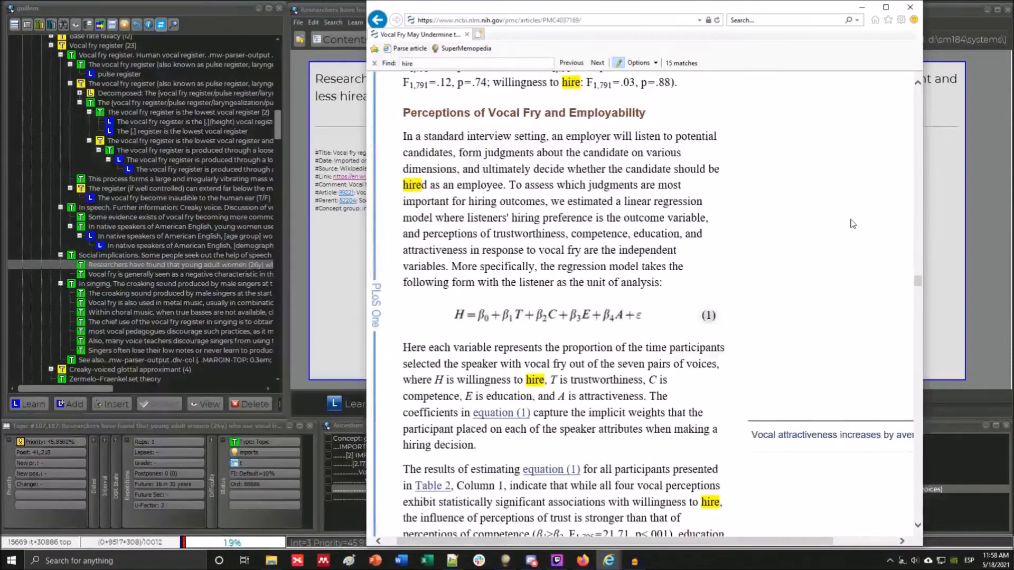
scroll(851, 224, "down", 5)
scroll(851, 224, "up", 5)
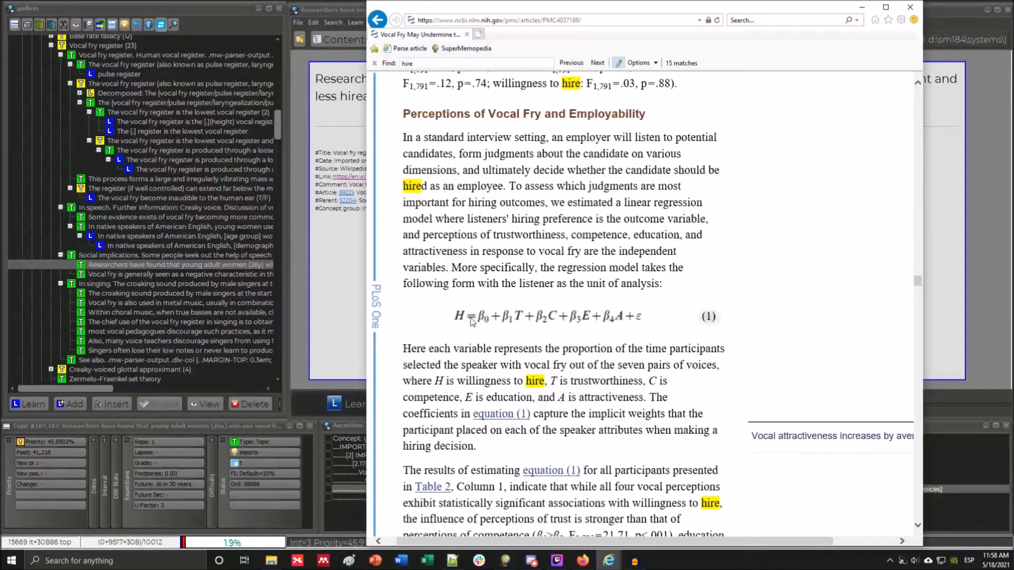
scroll(567, 311, "down", 5)
scroll(566, 310, "up", 3)
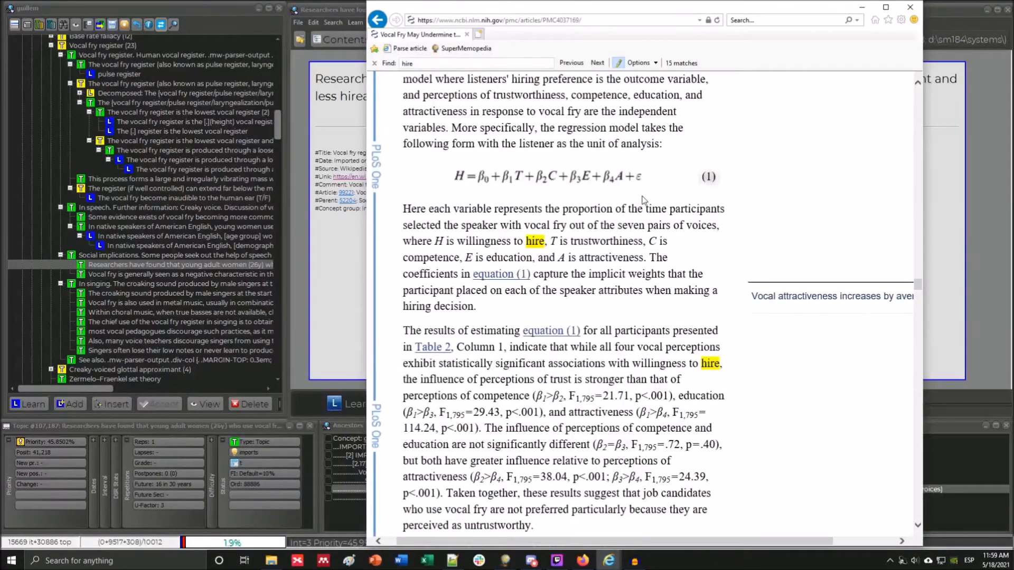
scroll(643, 200, "down", 2)
scroll(912, 264, "up", 4)
Return to the beginning of the study and skim its abstract and introduction.
left_click_drag(918, 281, 962, 43)
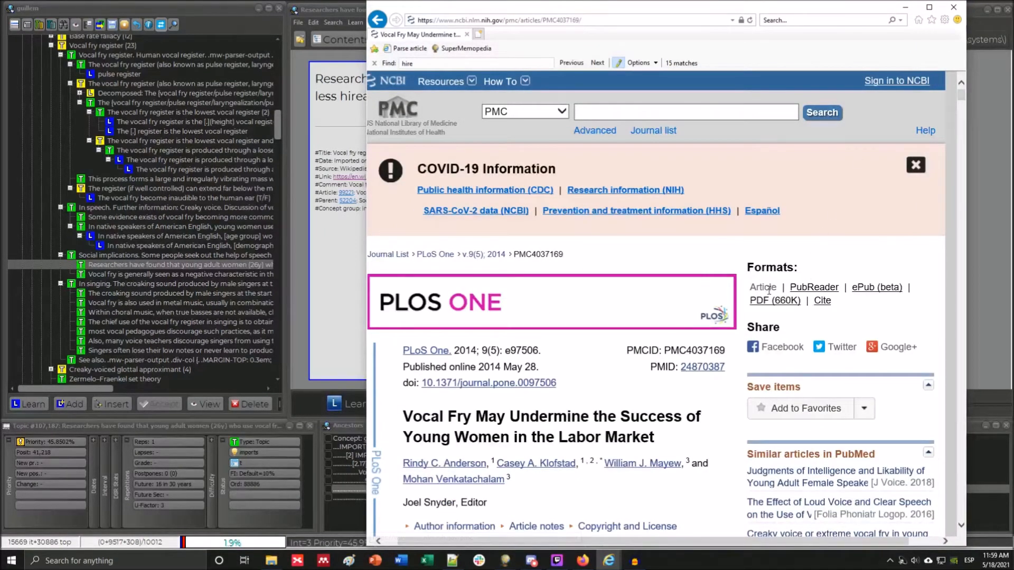
scroll(581, 343, "down", 5)
scroll(592, 235, "down", 10)
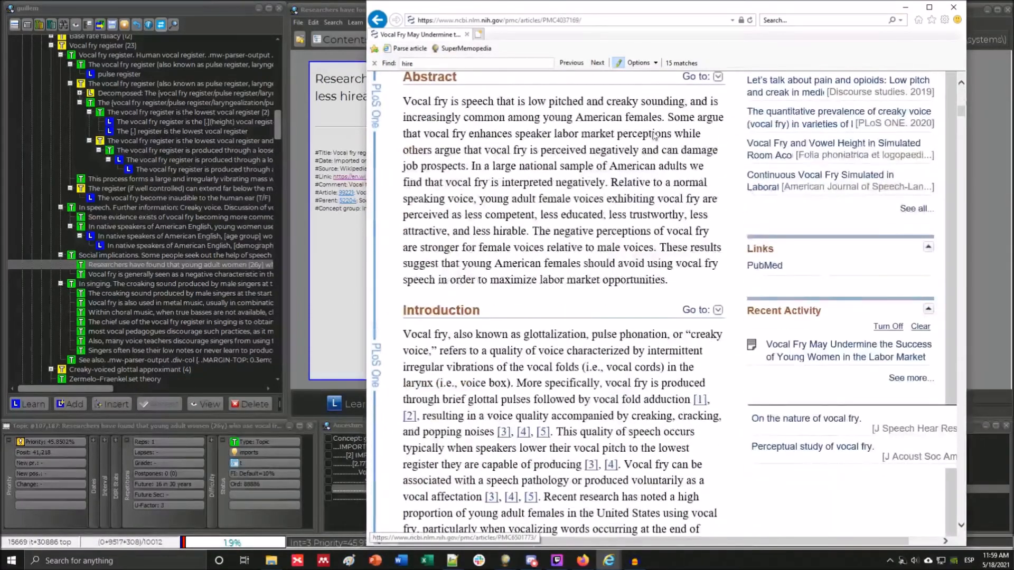
scroll(563, 301, "up", 2)
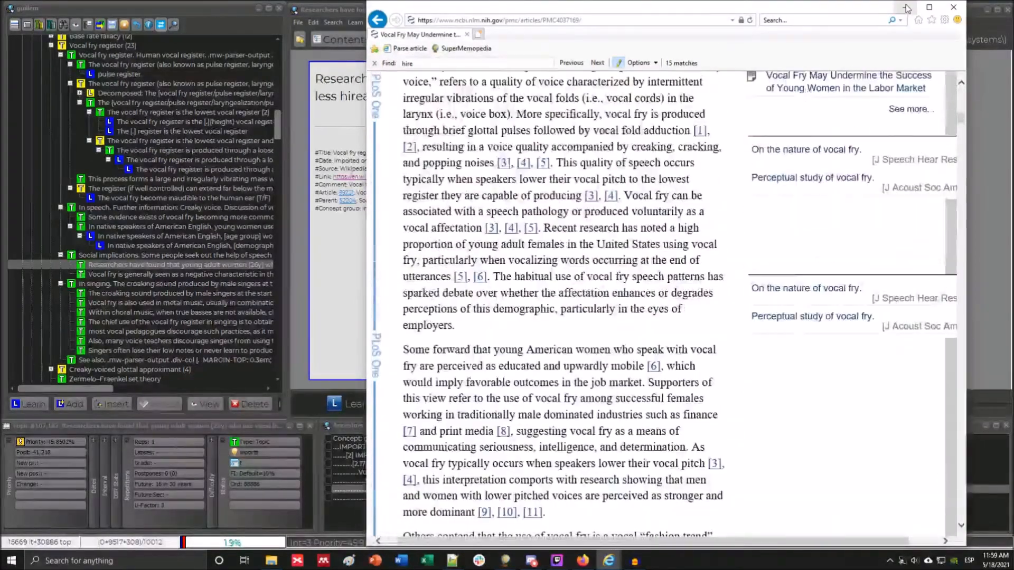
Import only the "Vocal Fry May Undermine the Success" web article into SuperMemo as a local page, with the concept group import.
left_click(906, 7)
key("ctrl+shift+a")
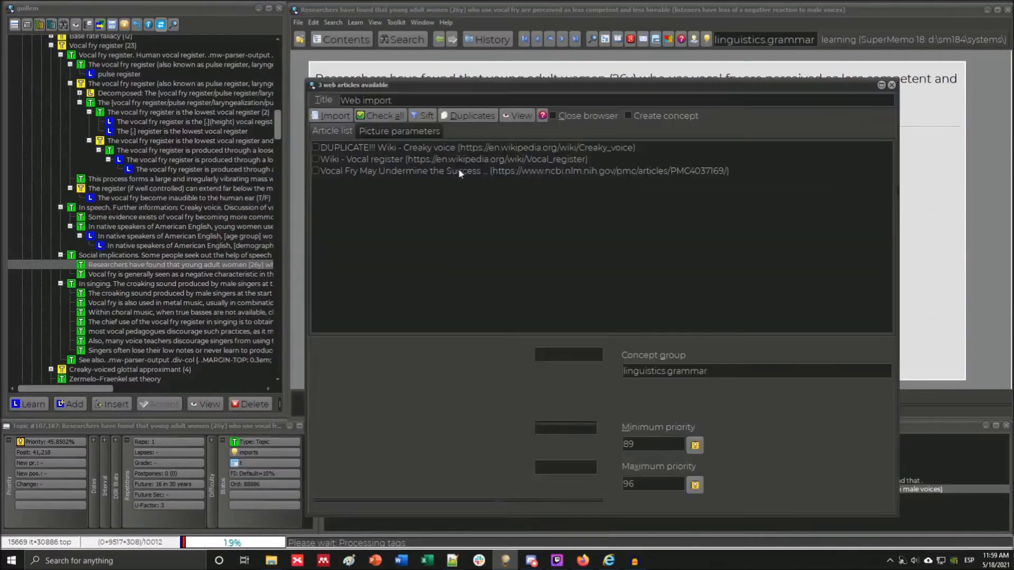
left_click(319, 173)
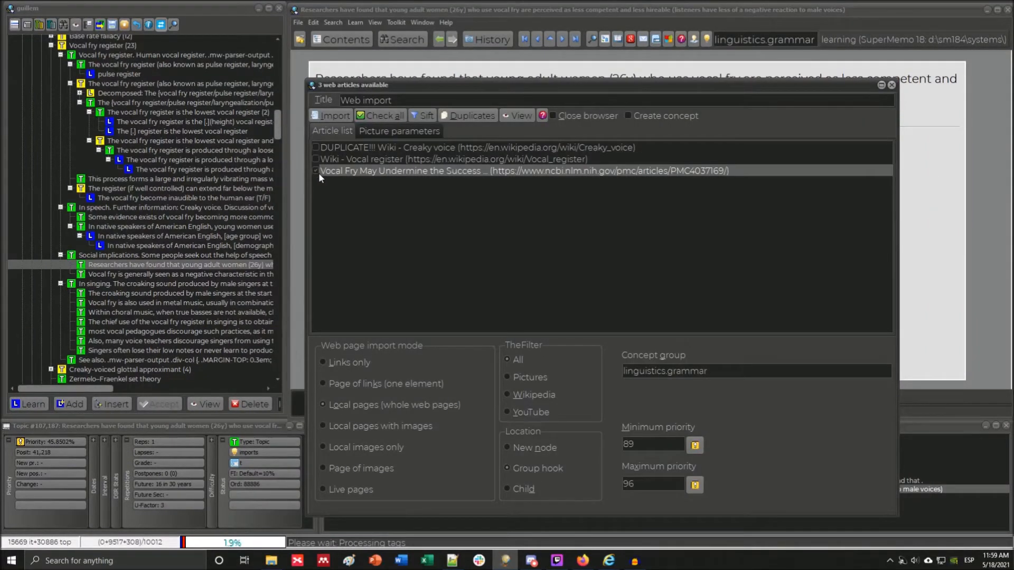
left_click(336, 121)
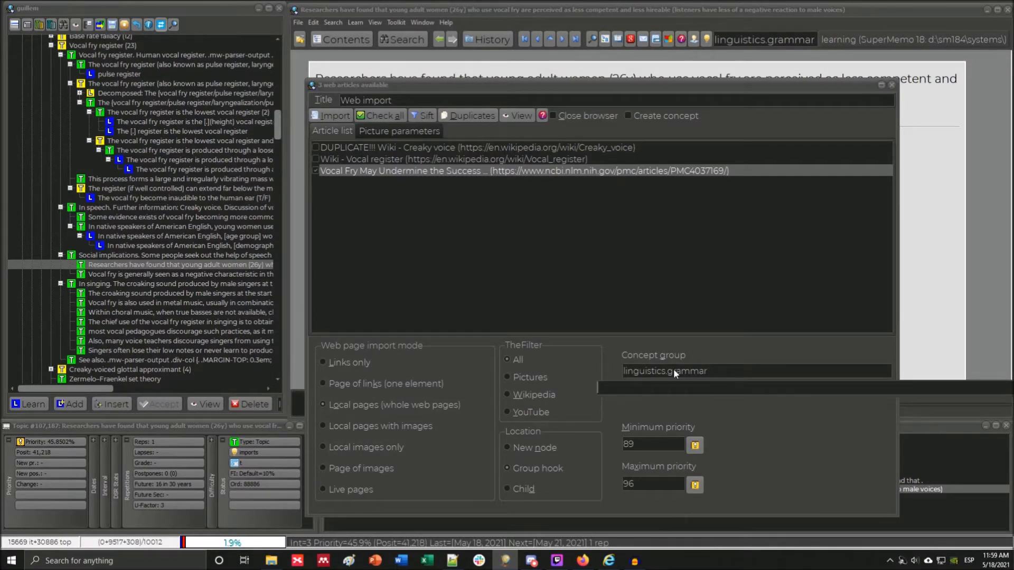
type("import")
key("Return")
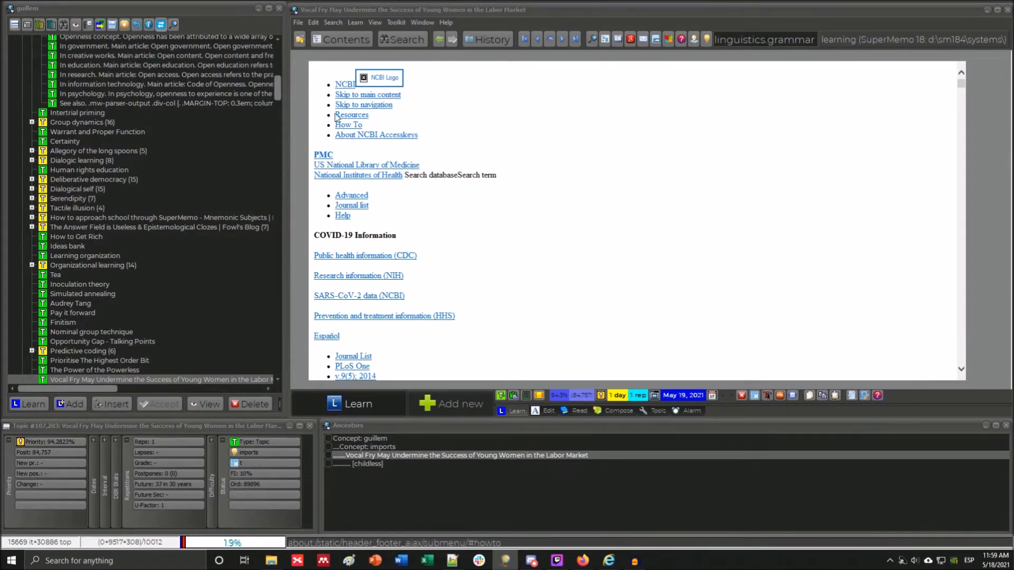
Go back to the extract on young adult women and open the following extract about vocal fry as a negative workplace characteristic.
left_click(301, 103)
key("alt+Left")
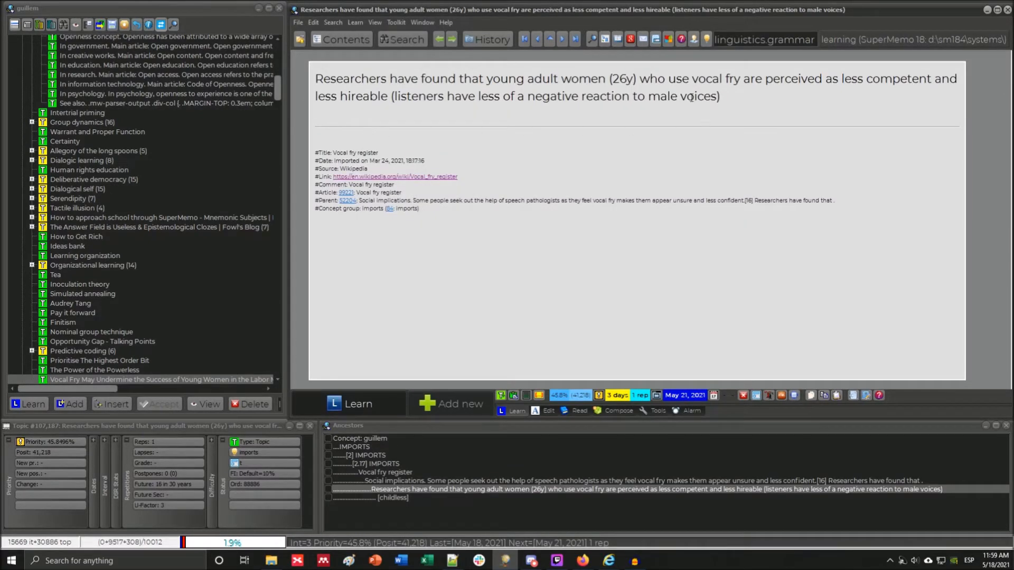
left_click(638, 83)
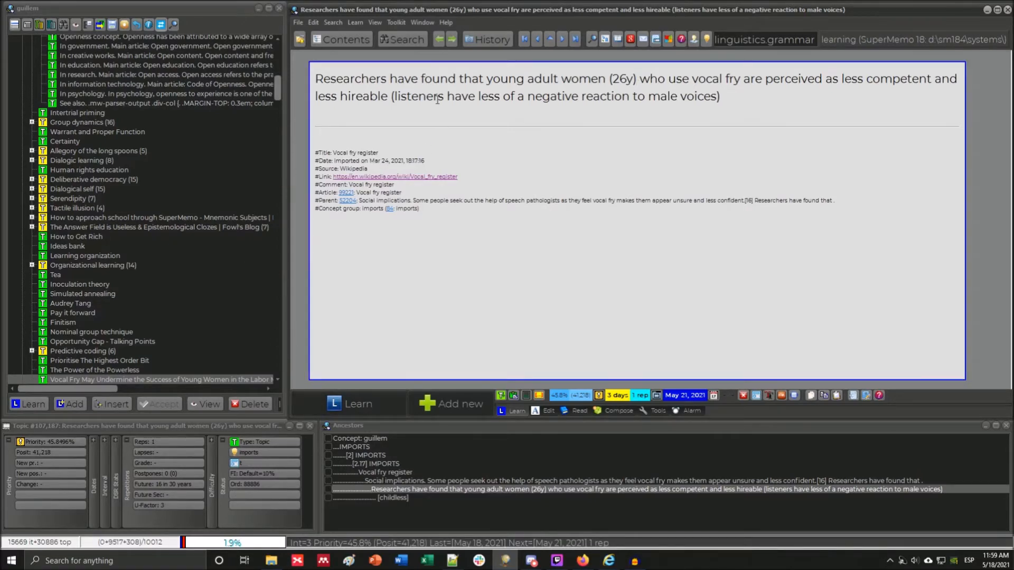
key("alt+c")
scroll(218, 338, "down", 2)
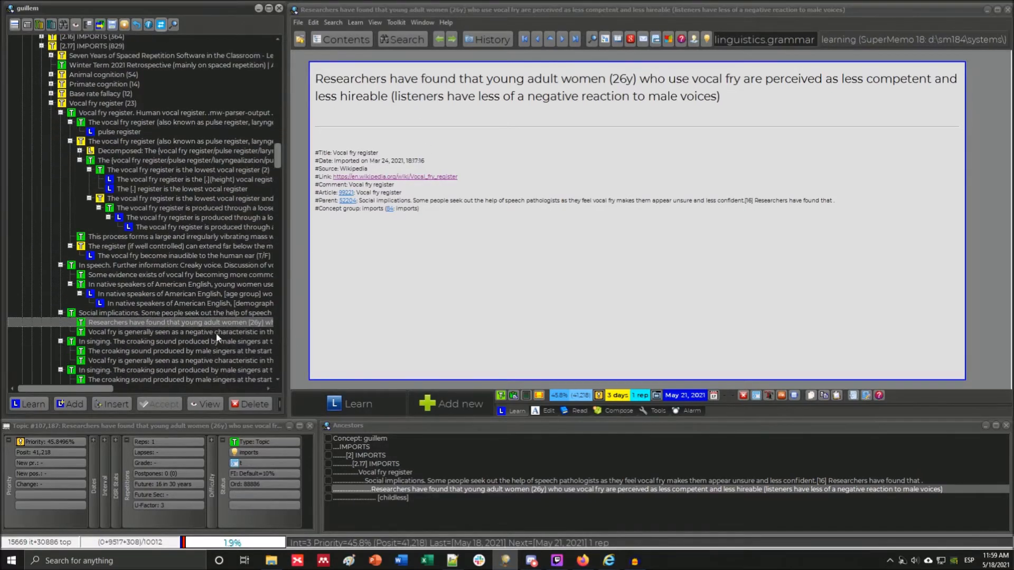
left_click(154, 330)
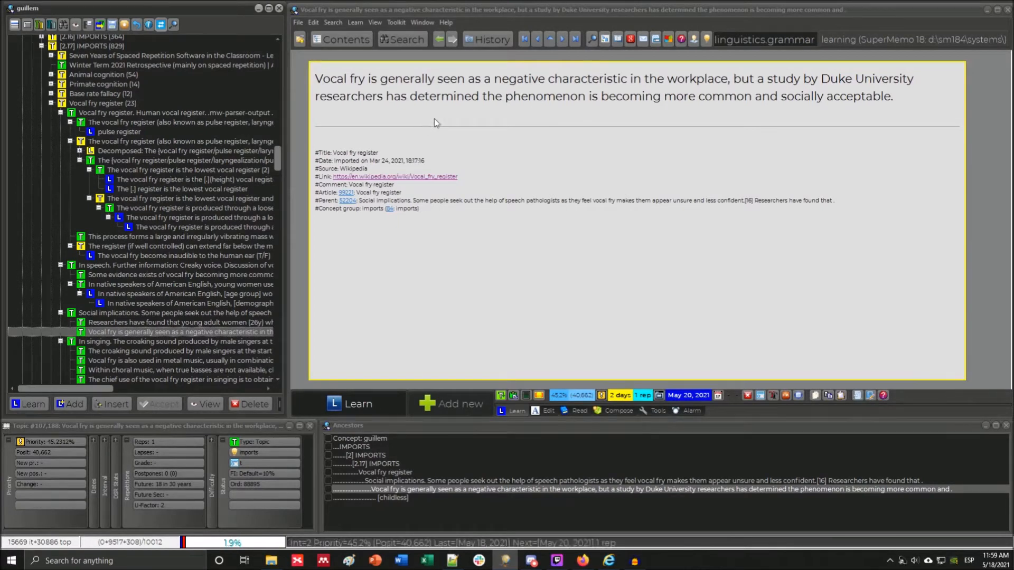
Check the extract's Duke University claim by searching the study in Internet Explorer for "duke" and reading each match.
left_click_drag(818, 80, 891, 96)
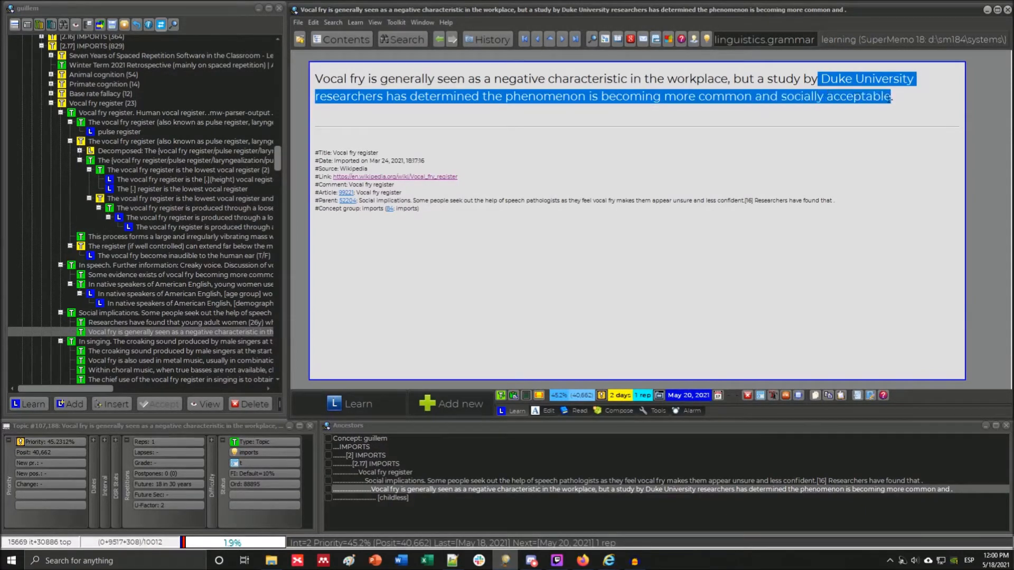
left_click(743, 99)
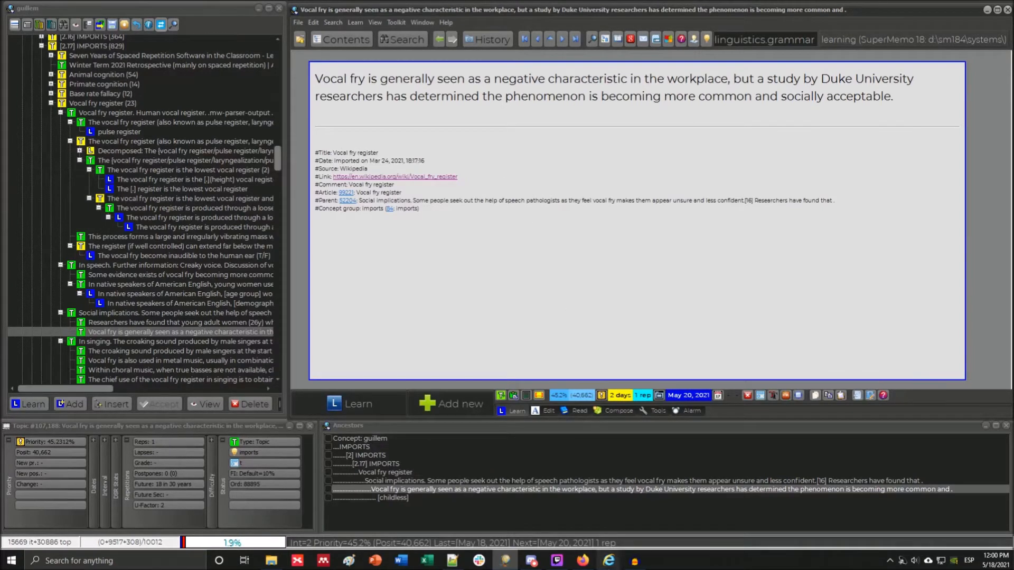
mouse_move(609, 561)
left_click(684, 531)
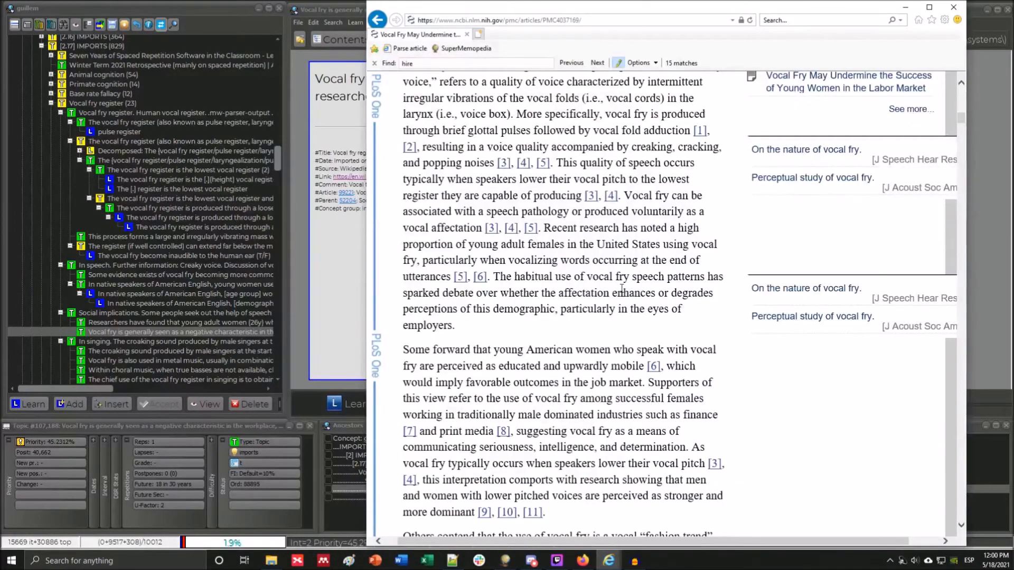
key("ctrl+f")
type("duke")
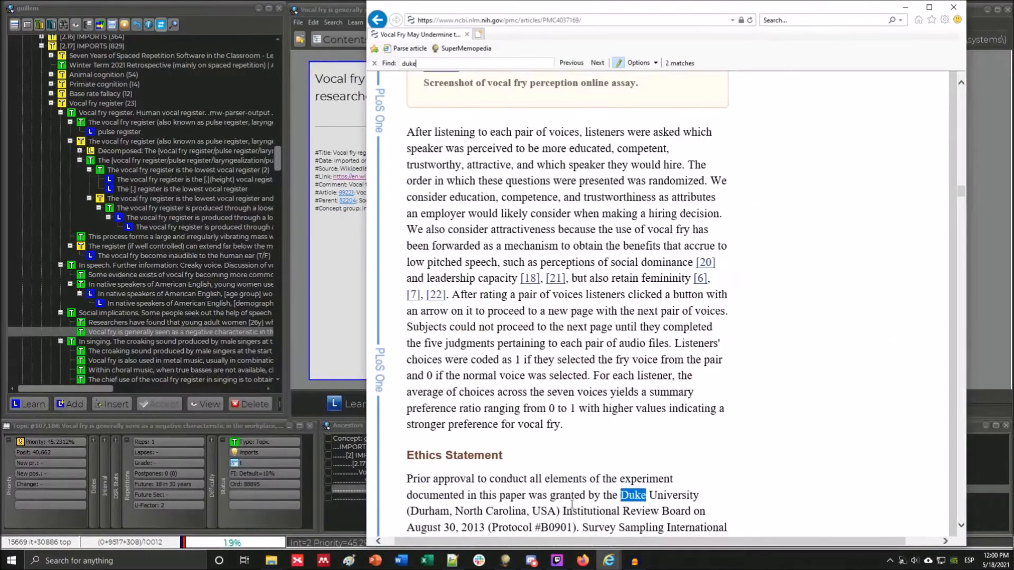
scroll(571, 504, "down", 5)
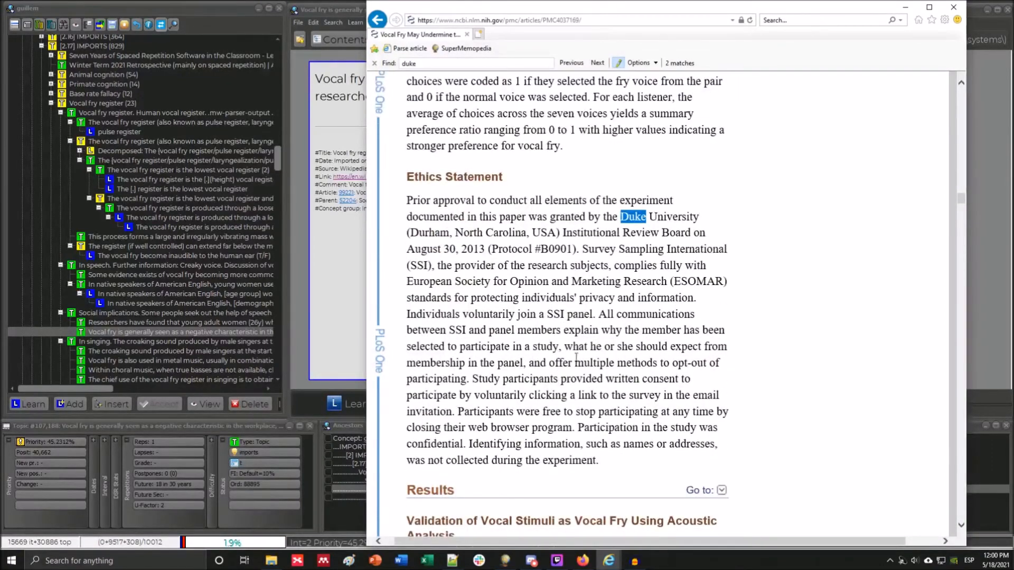
mouse_move(680, 5)
left_mouse_down()
mouse_move(677, 34)
mouse_move(684, 13)
left_mouse_up()
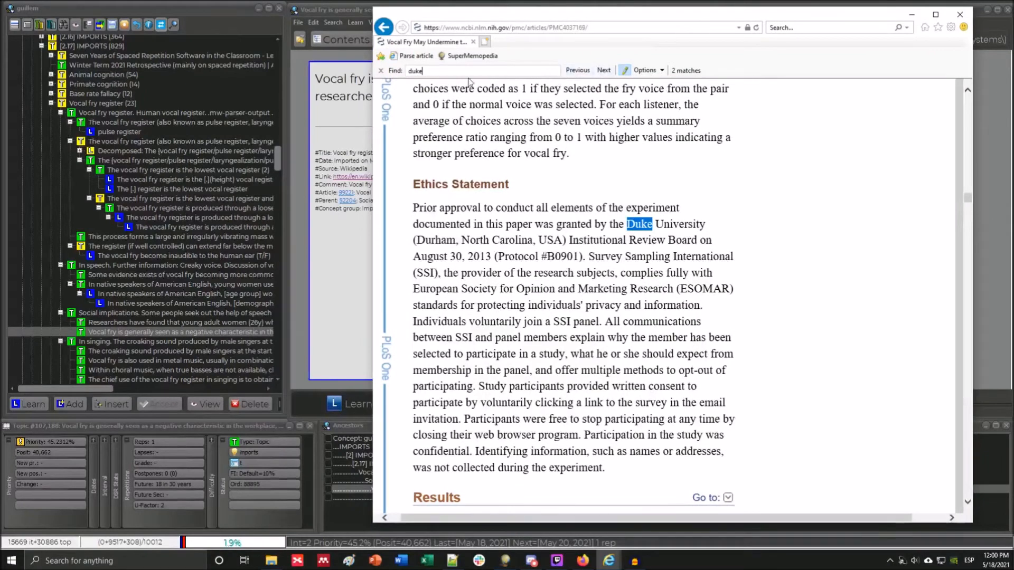
left_click(604, 70)
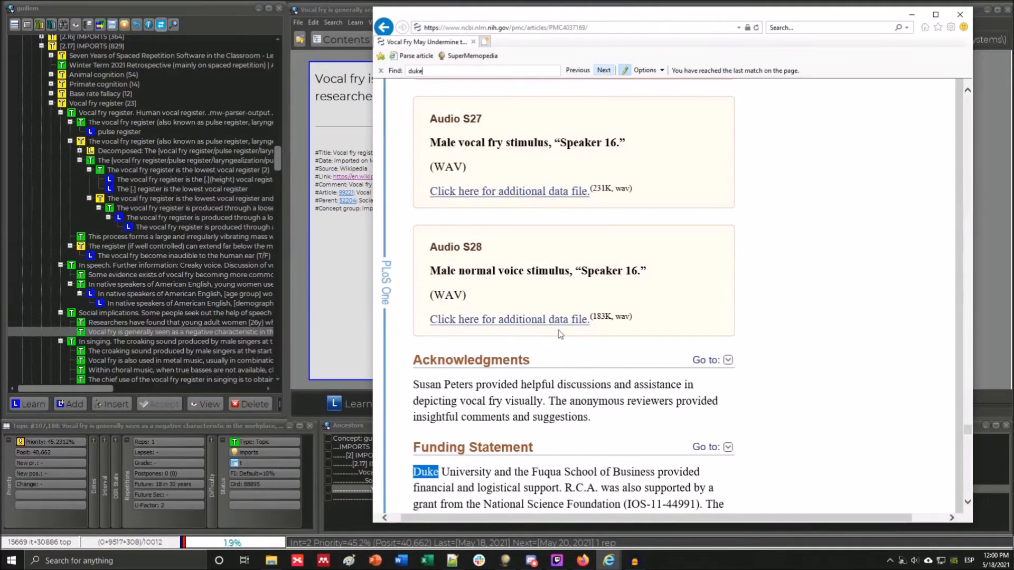
scroll(561, 317, "down", 5)
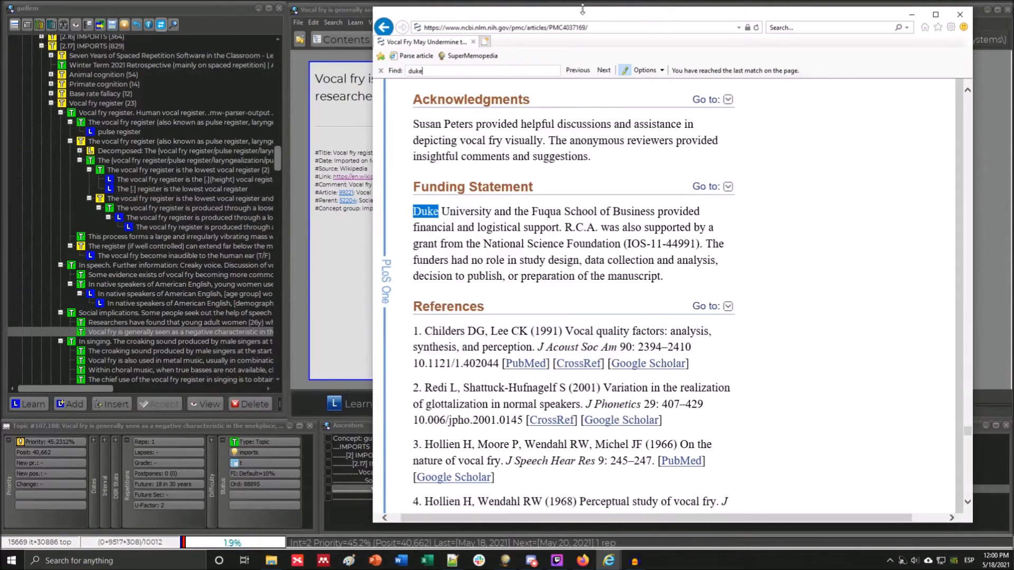
Move the browser below the extract text, search the study for "becoming m", shorten the term to "beco", and close the browser.
left_click_drag(583, 11, 552, 115)
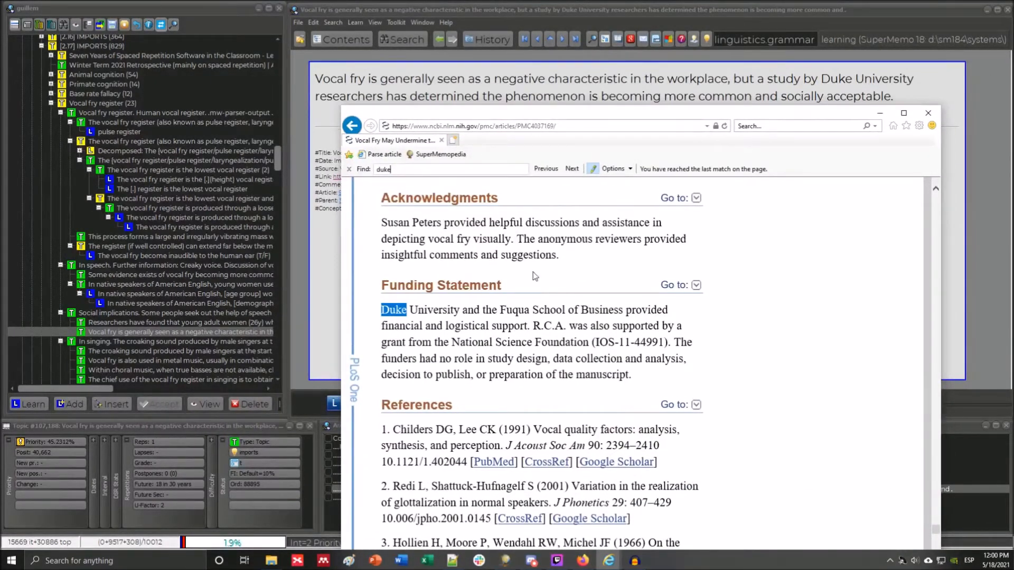
key("Return")
type("becoming m")
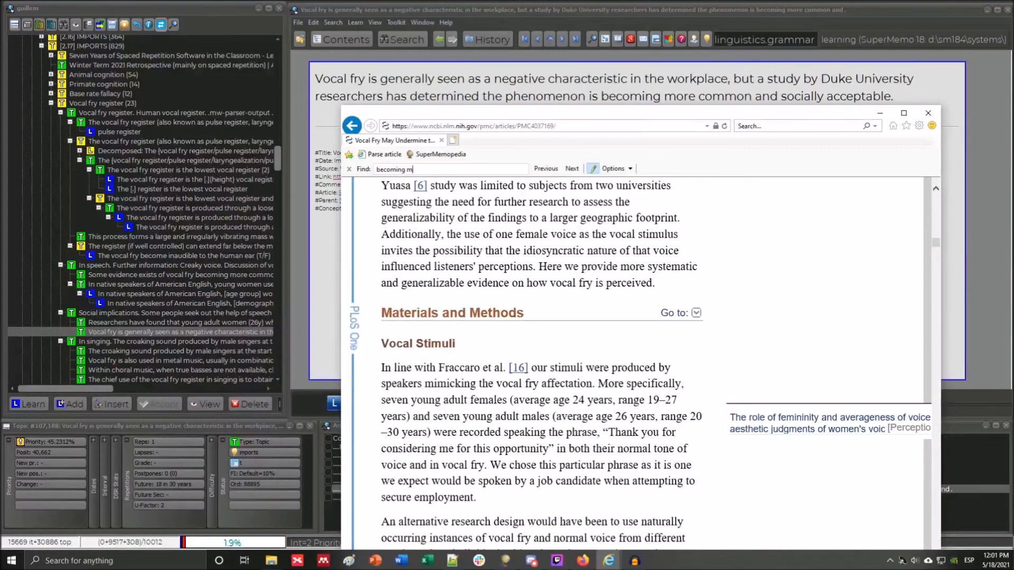
key("BackSpace")
key("BackSpace")
key("BackSpace")
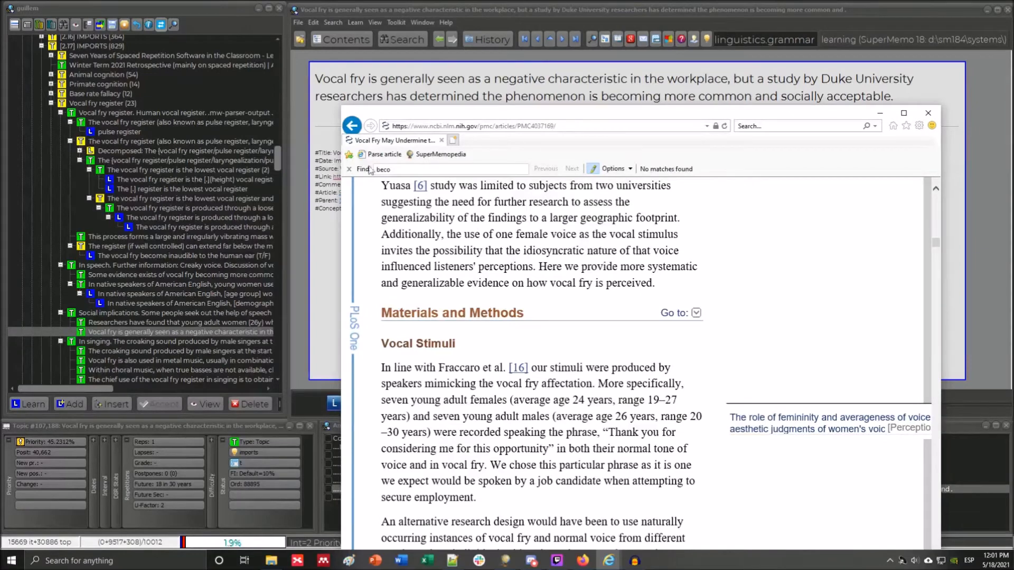
scroll(743, 257, "up", 8)
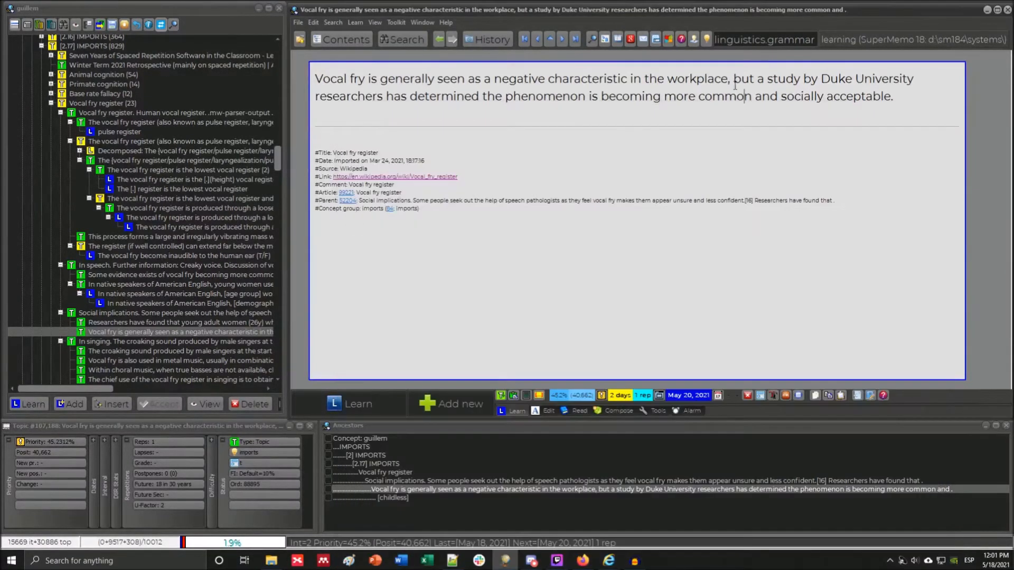
left_click(930, 114)
key("Escape")
Open the extract's source Wikipedia article in the browser and find the sentence mentioning "Duke".
left_click(450, 178)
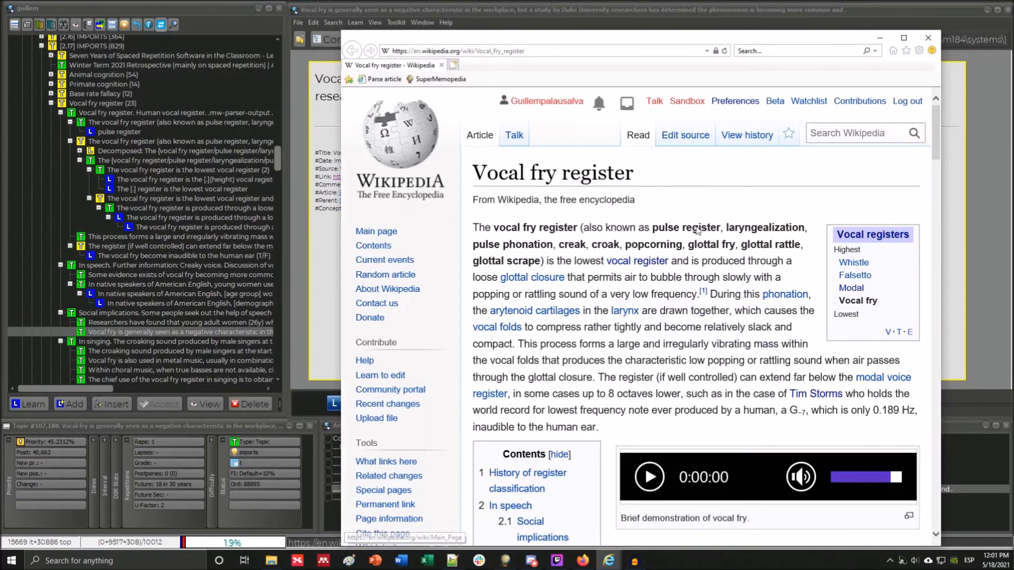
scroll(706, 241, "down", 3, "ctrl")
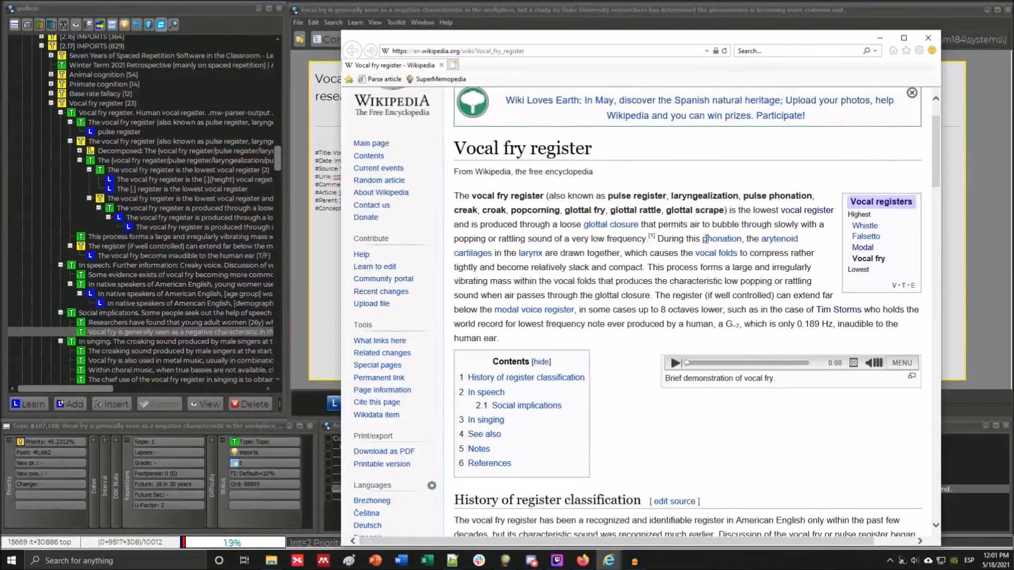
key("ctrl+f")
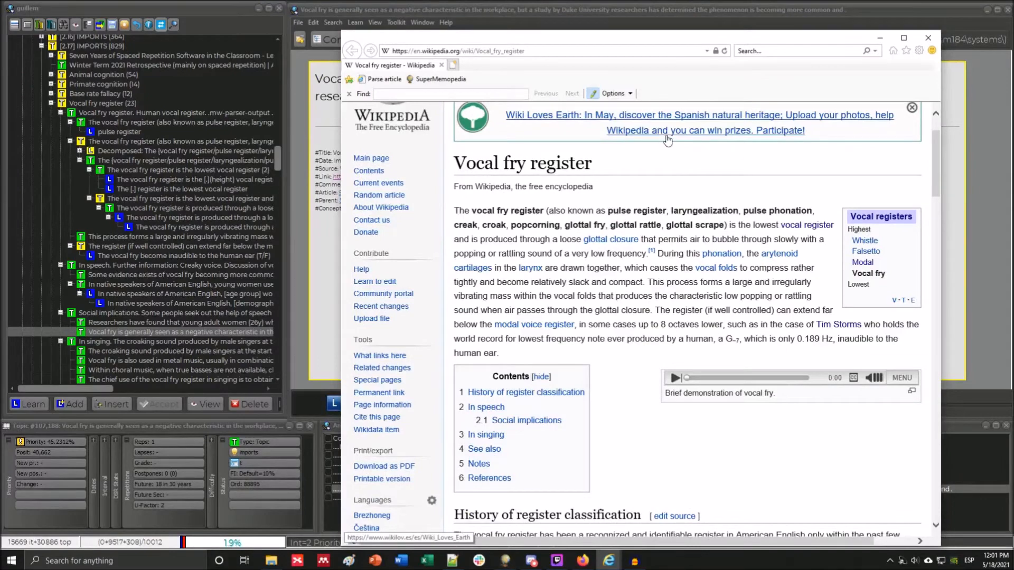
left_click_drag(665, 42, 669, 85)
type("Duke")
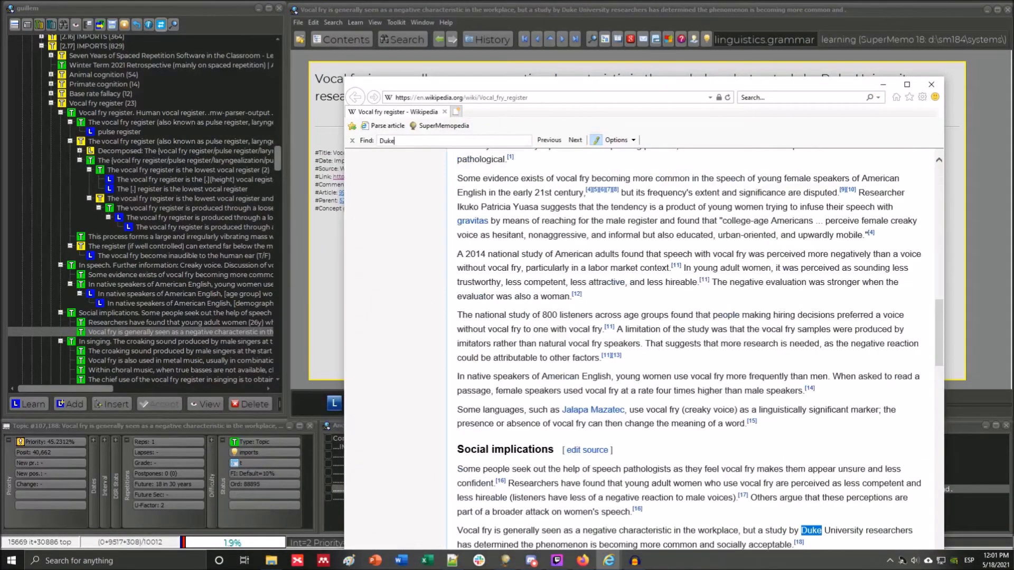
scroll(711, 263, "down", 3)
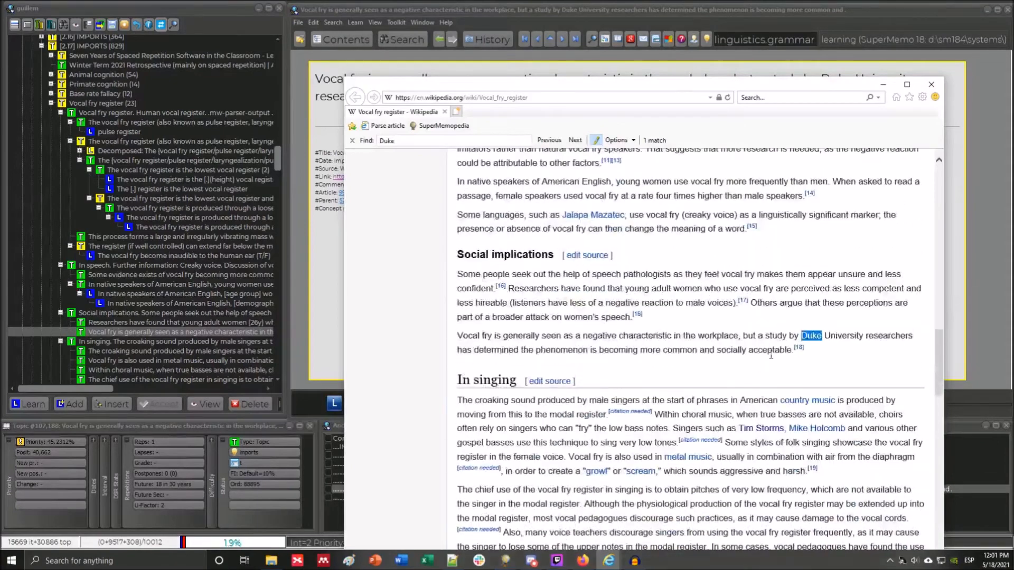
Follow citation 18 of the Duke University sentence to its cited study and skim through to Figure 1.
left_click(798, 349)
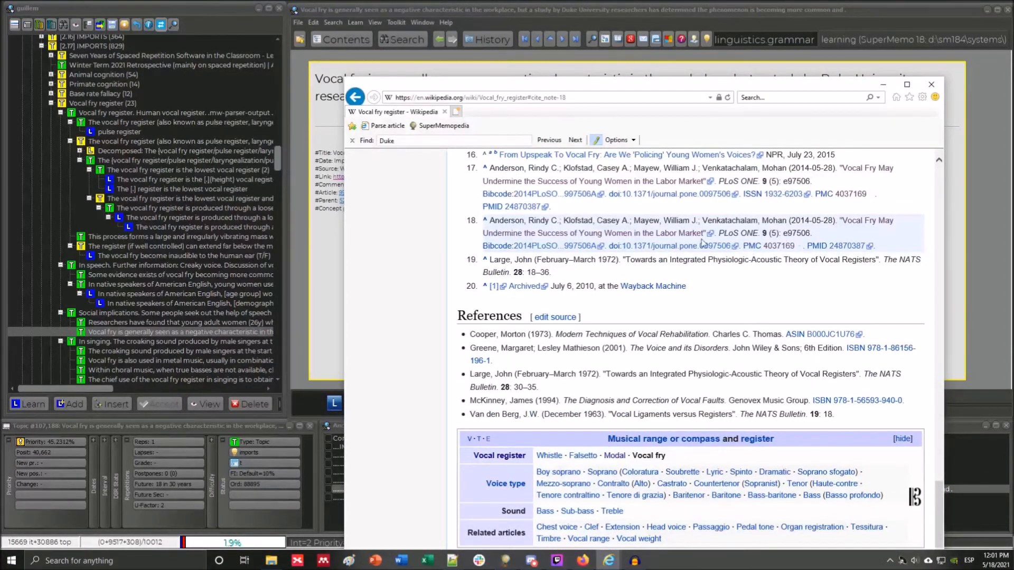
left_click(615, 239)
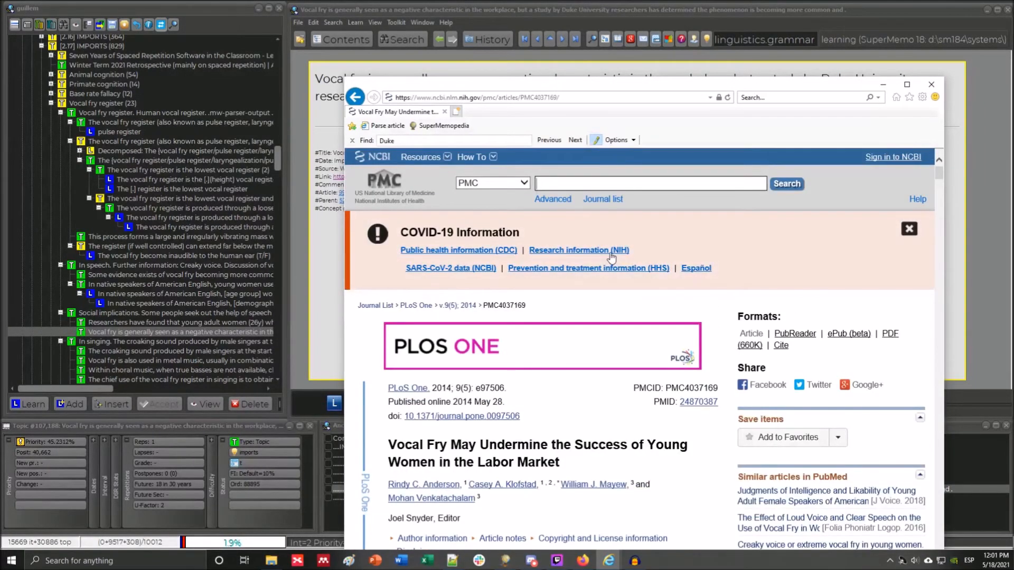
scroll(611, 257, "down", 15)
scroll(611, 253, "down", 15)
scroll(614, 257, "up", 4)
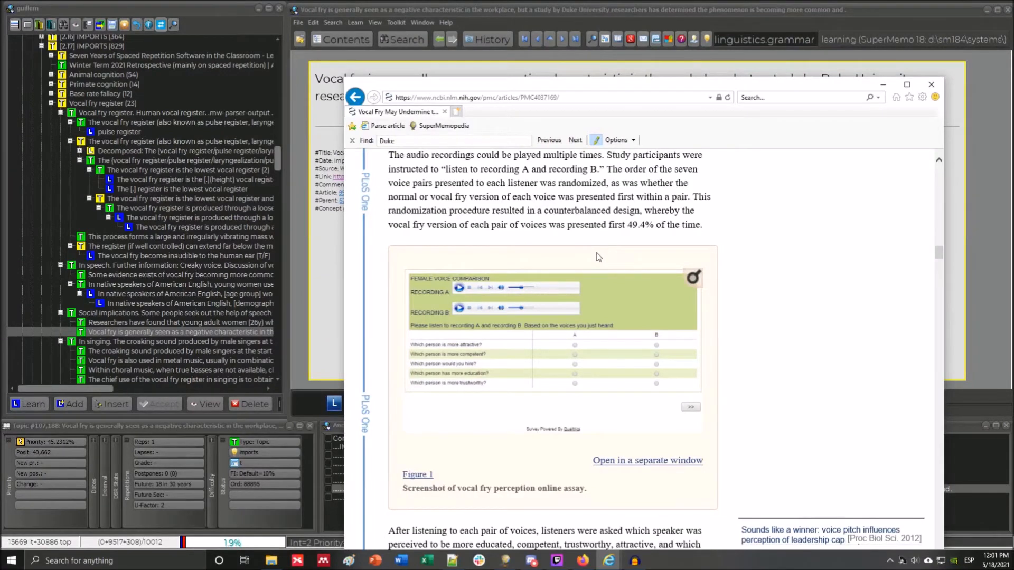
Review the study's Participants and Procedures section, including the listener sample and the voice-pair questions around Figure 1.
scroll(613, 257, "down", 5)
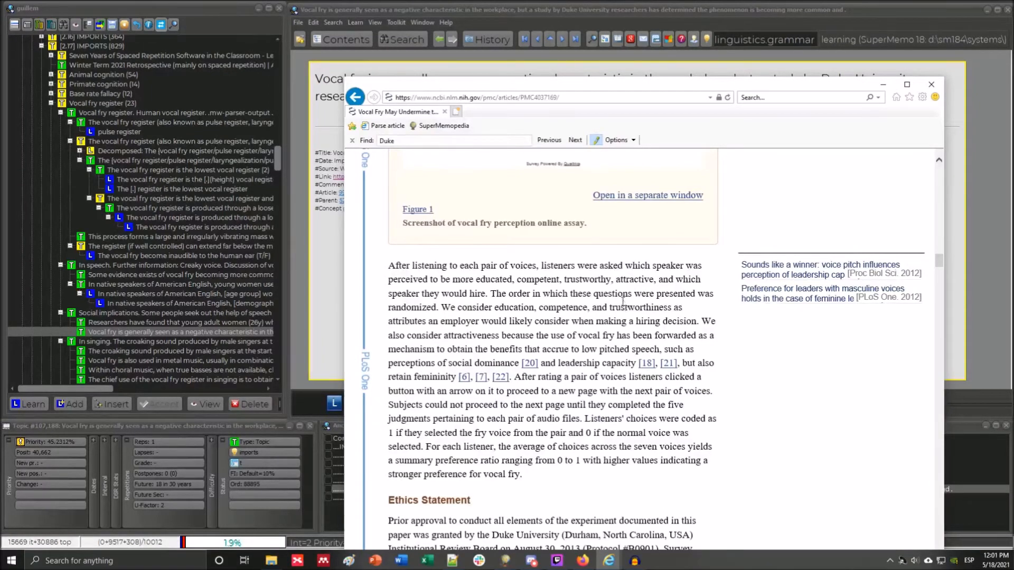
scroll(623, 305, "up", 10)
scroll(624, 306, "up", 8)
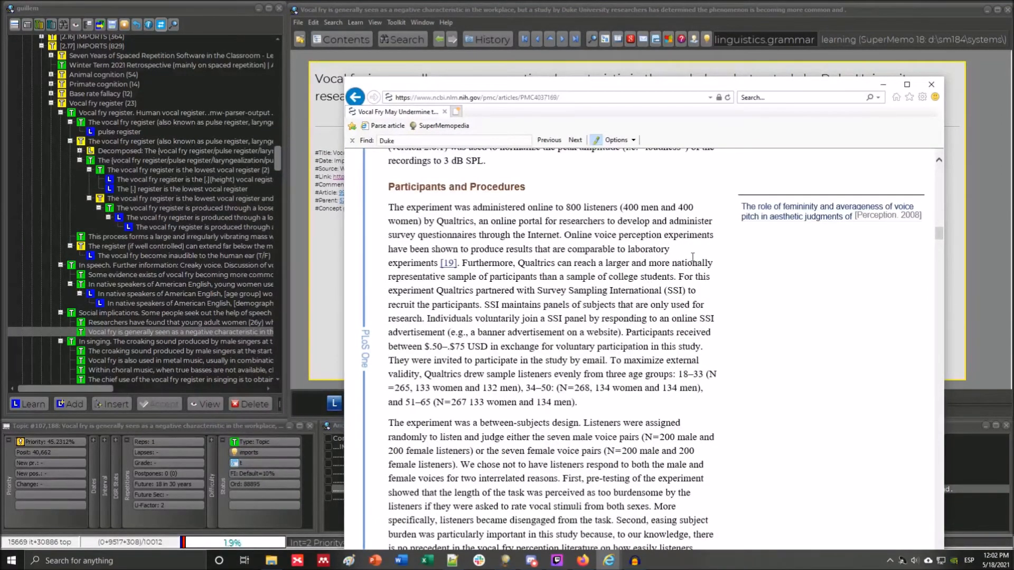
scroll(699, 259, "down", 6)
scroll(700, 259, "down", 20)
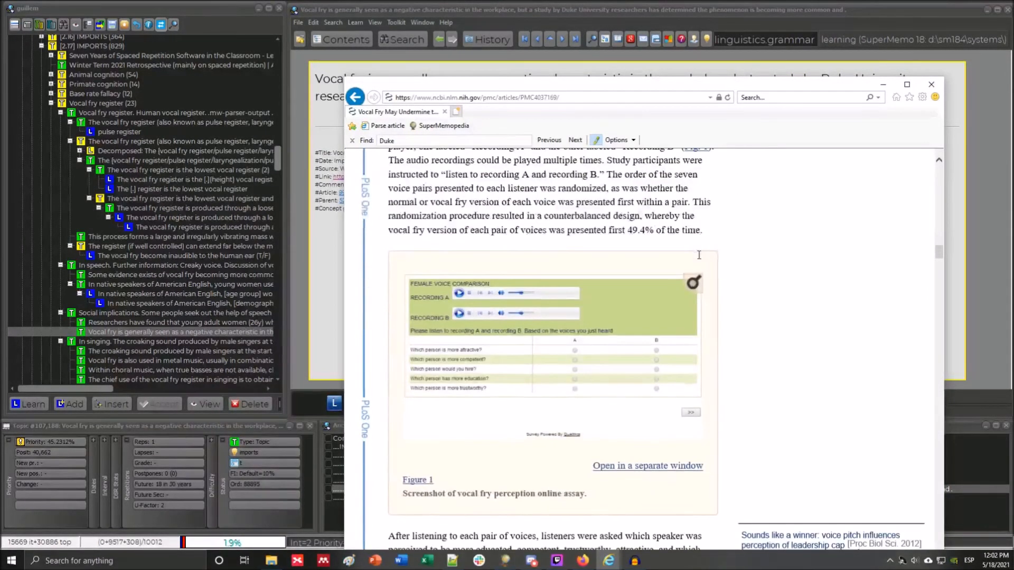
Skim the study's Results, from the acoustic analysis and Figures 2 and 3 through the Discussion to the supporting audio files.
scroll(699, 258, "down", 15)
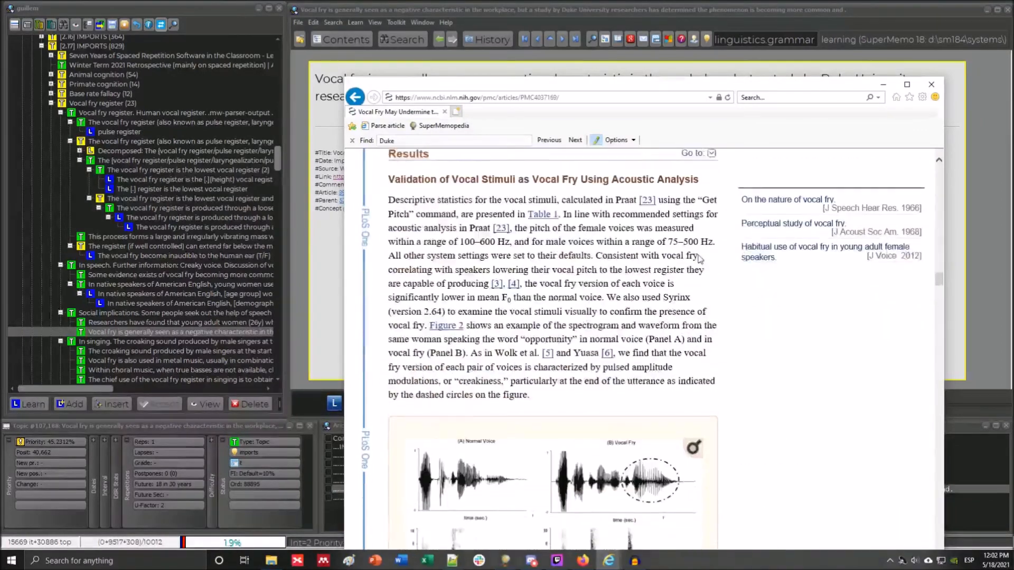
scroll(700, 259, "up", 1)
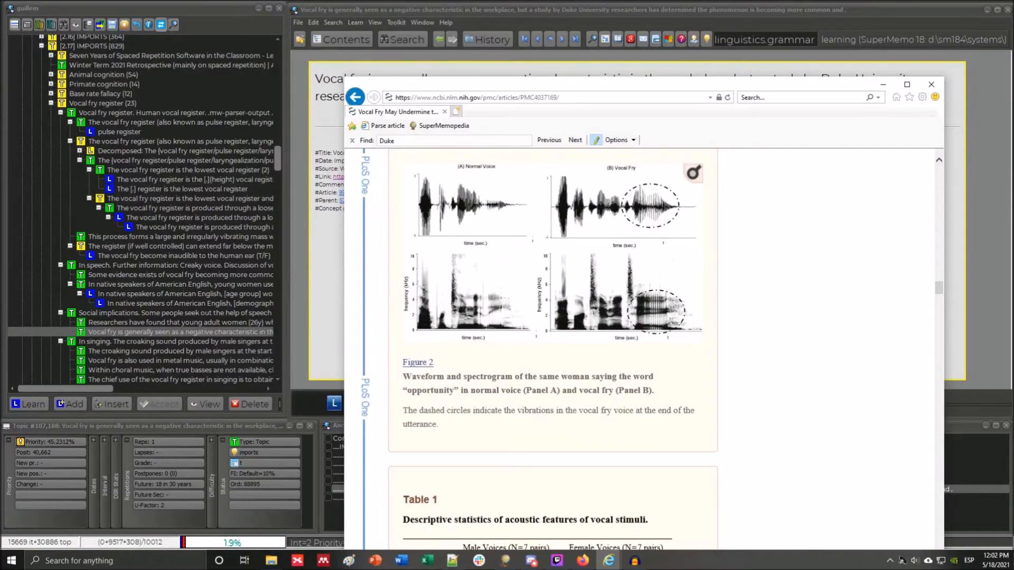
scroll(762, 281, "down", 5)
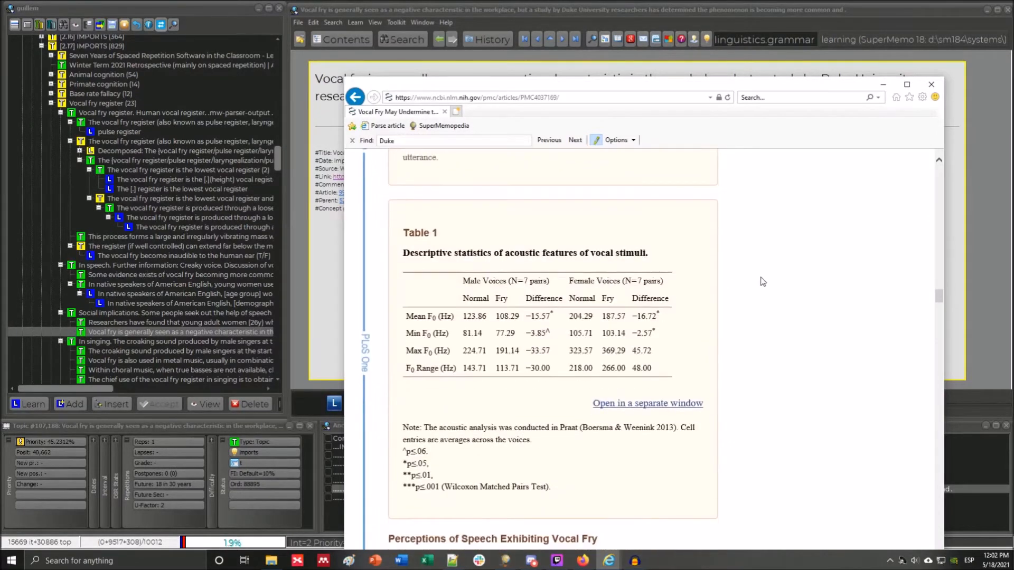
scroll(763, 281, "down", 9)
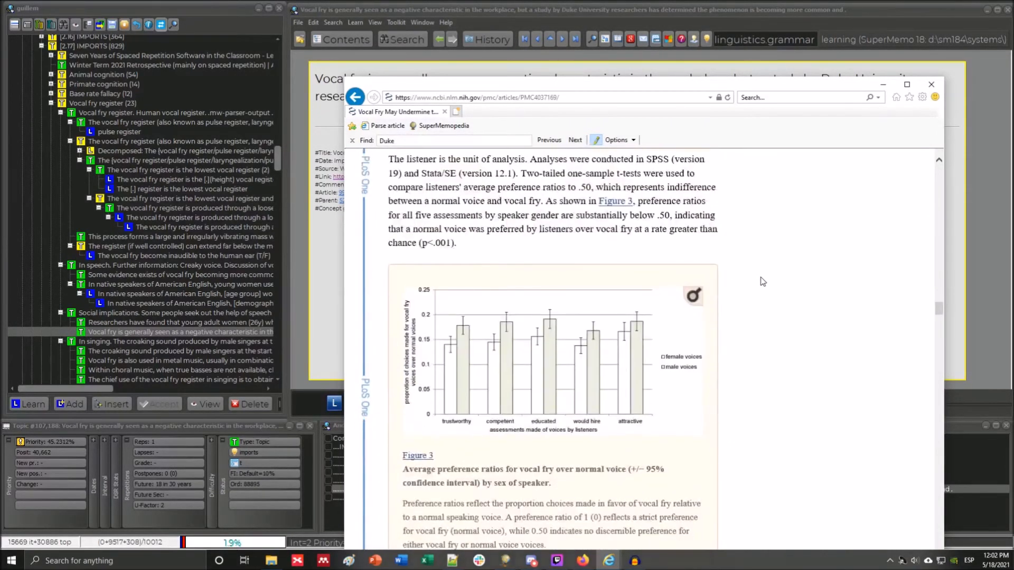
scroll(762, 281, "down", 15)
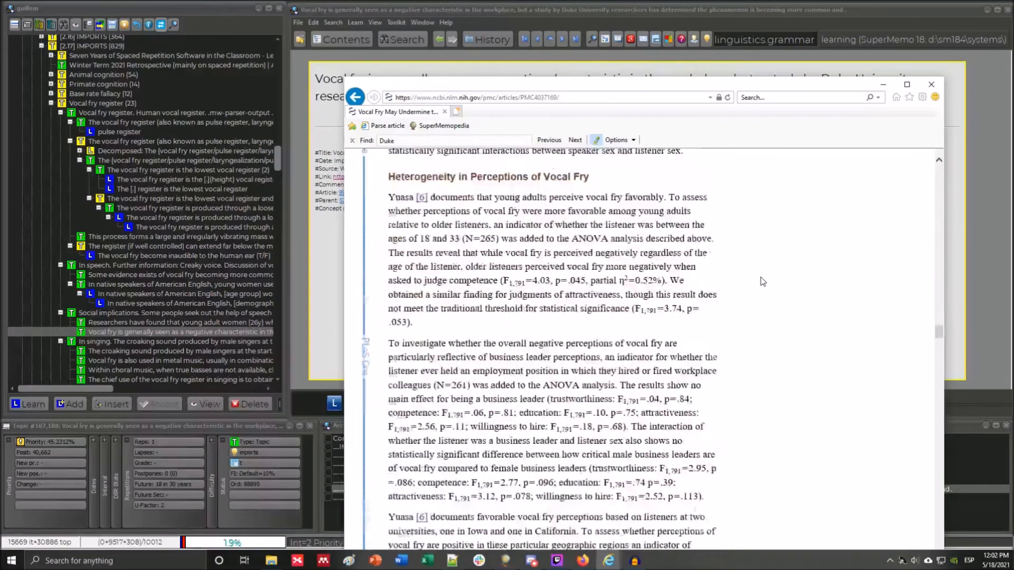
scroll(763, 281, "down", 15)
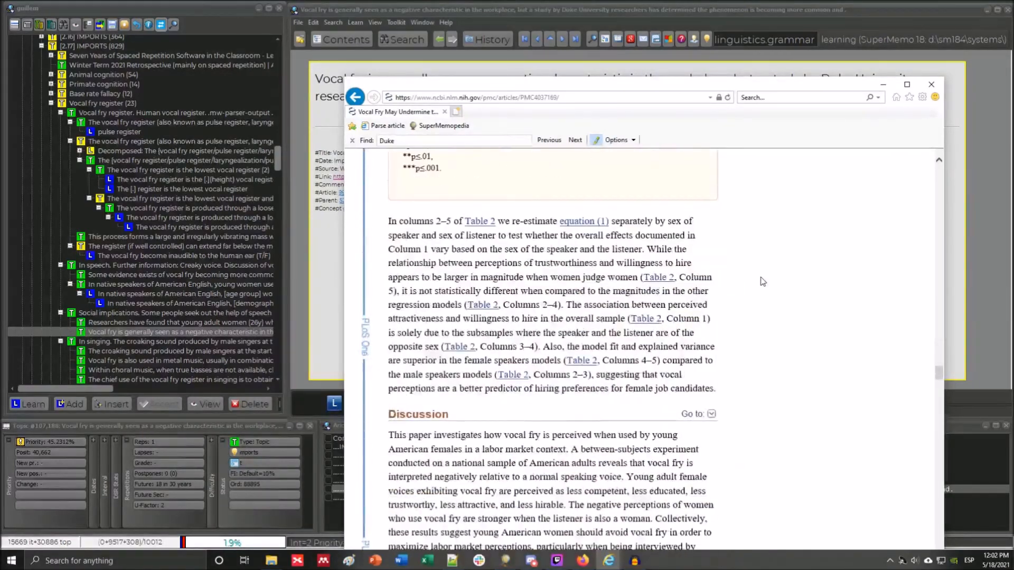
scroll(763, 282, "down", 15)
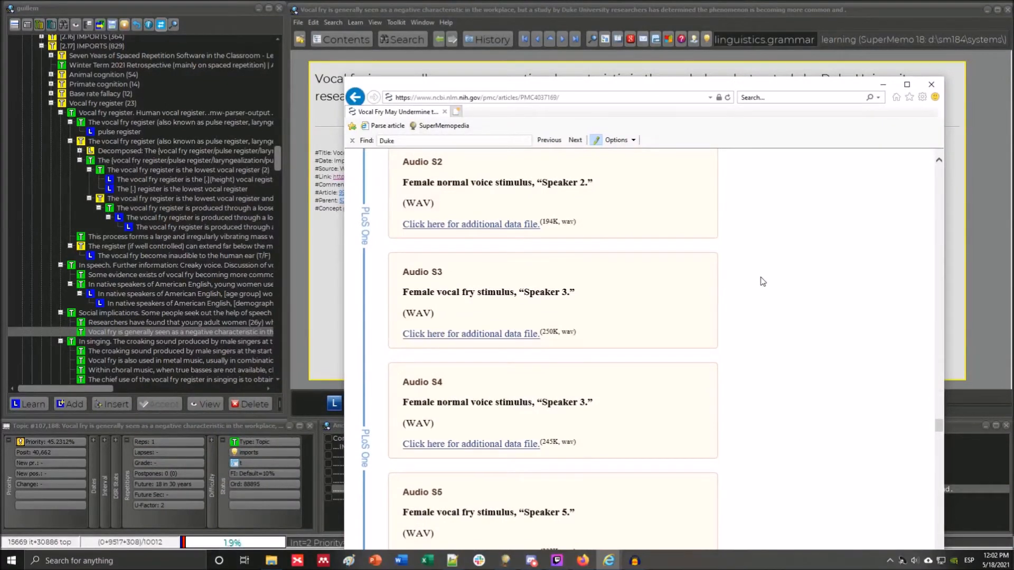
Examine the Supporting Information list of female and male vocal fry and normal voice WAV recordings, from Audio S1 to S28.
scroll(762, 281, "up", 4)
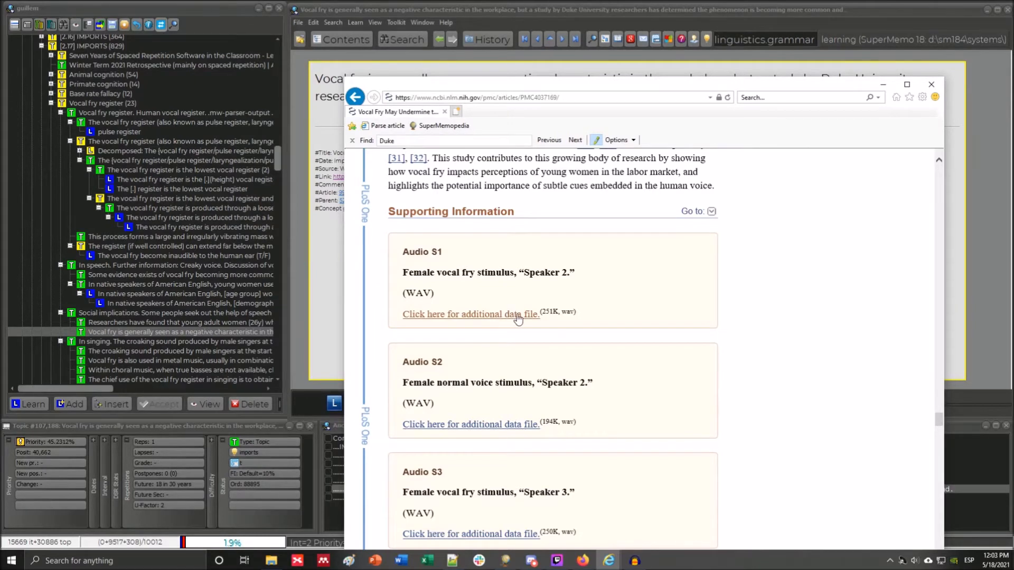
scroll(505, 317, "down", 1)
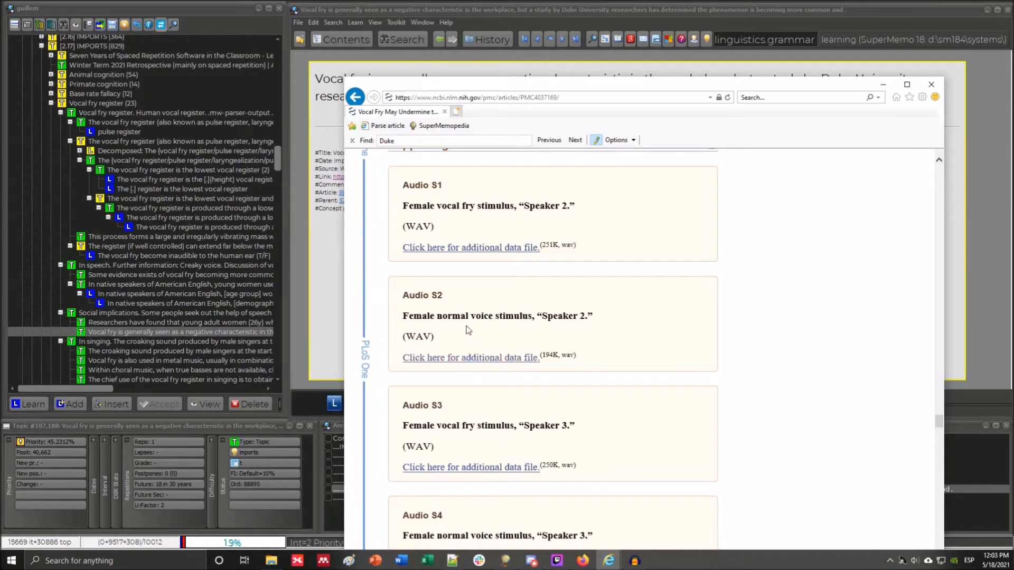
left_click_drag(409, 318, 531, 317)
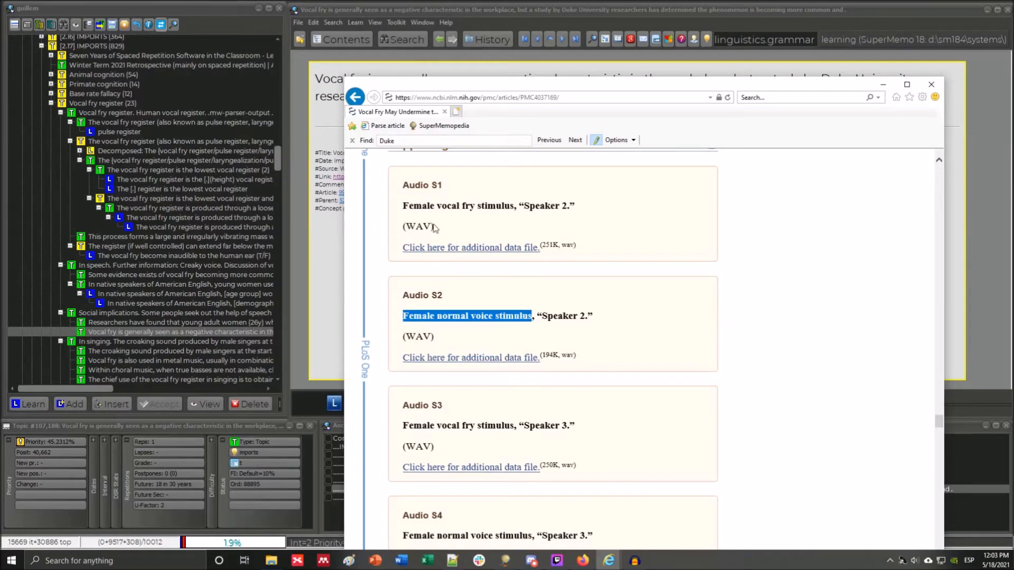
left_click_drag(413, 208, 514, 206)
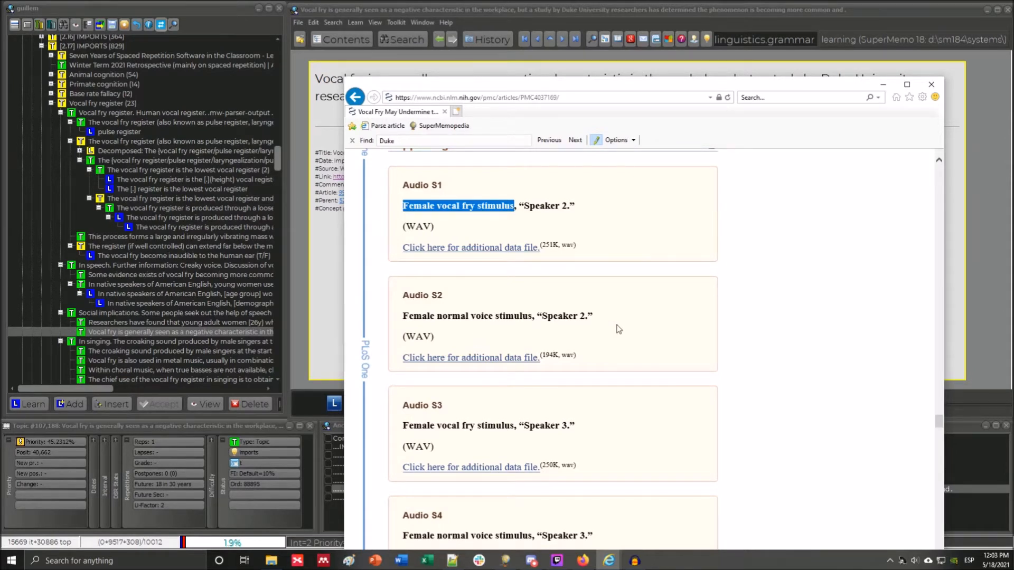
scroll(619, 329, "down", 5)
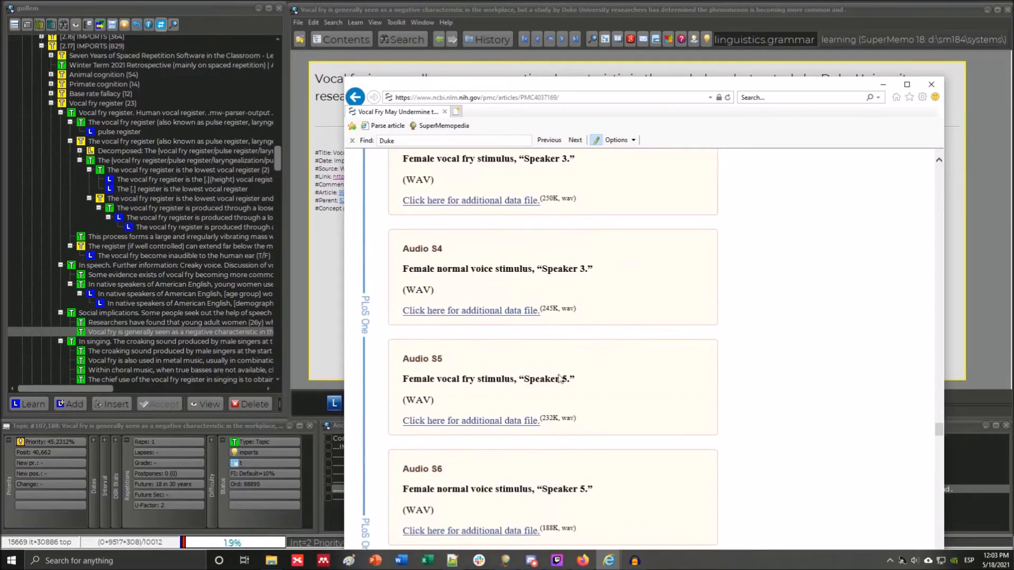
scroll(563, 376, "down", 12)
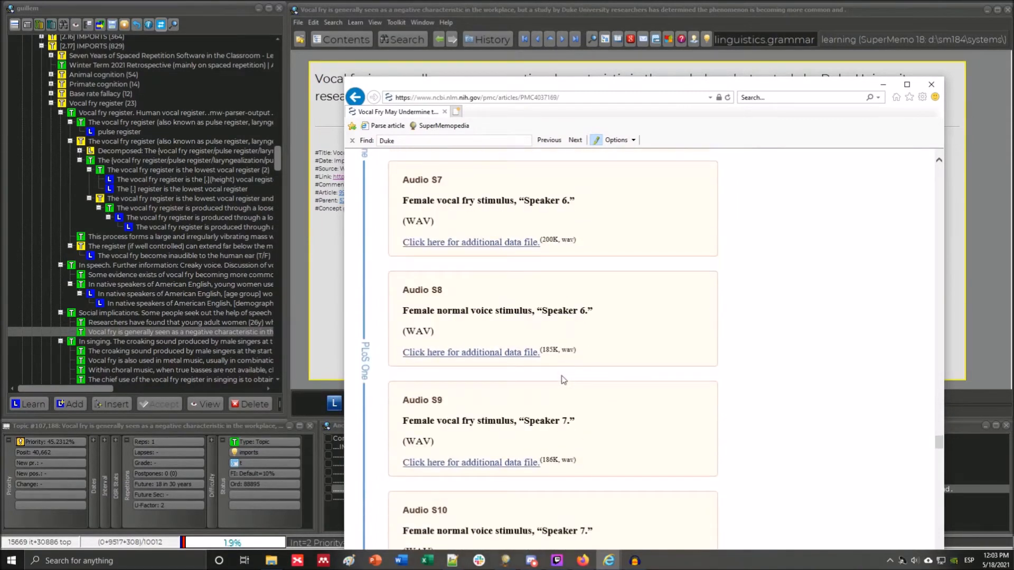
scroll(563, 379, "down", 20)
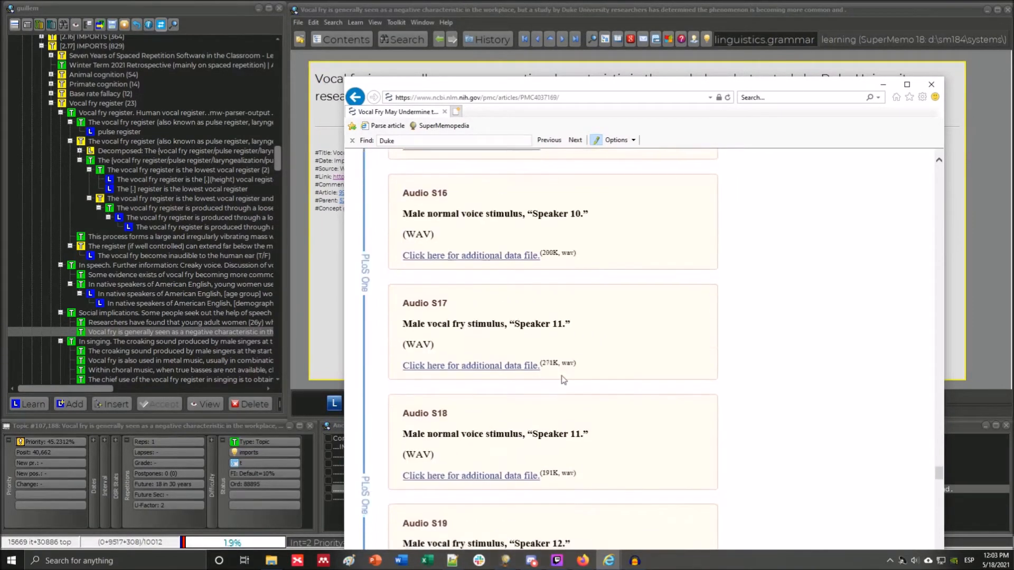
scroll(563, 379, "down", 20)
scroll(563, 379, "up", 9)
scroll(564, 379, "down", 2)
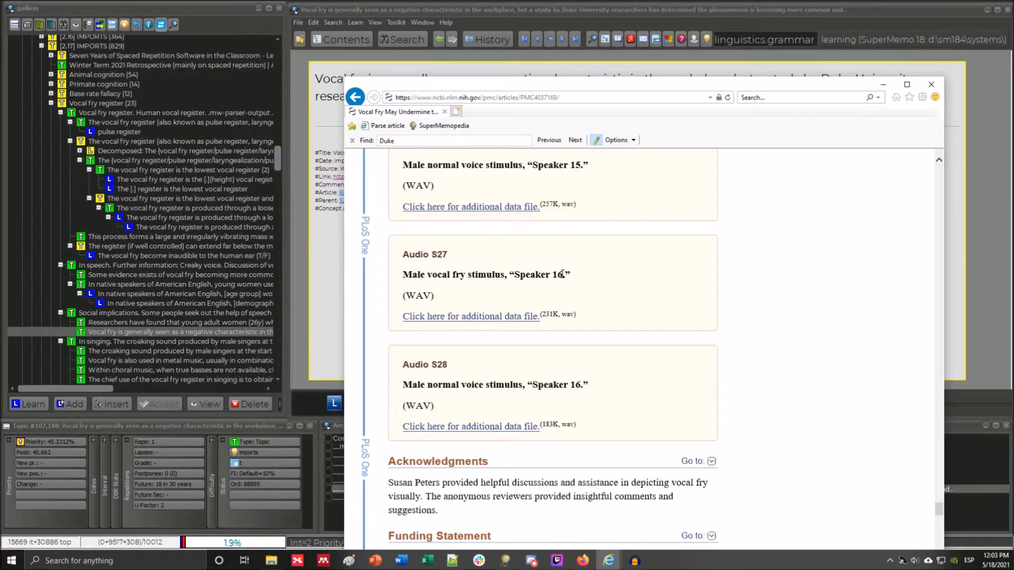
left_click_drag(563, 274, 515, 275)
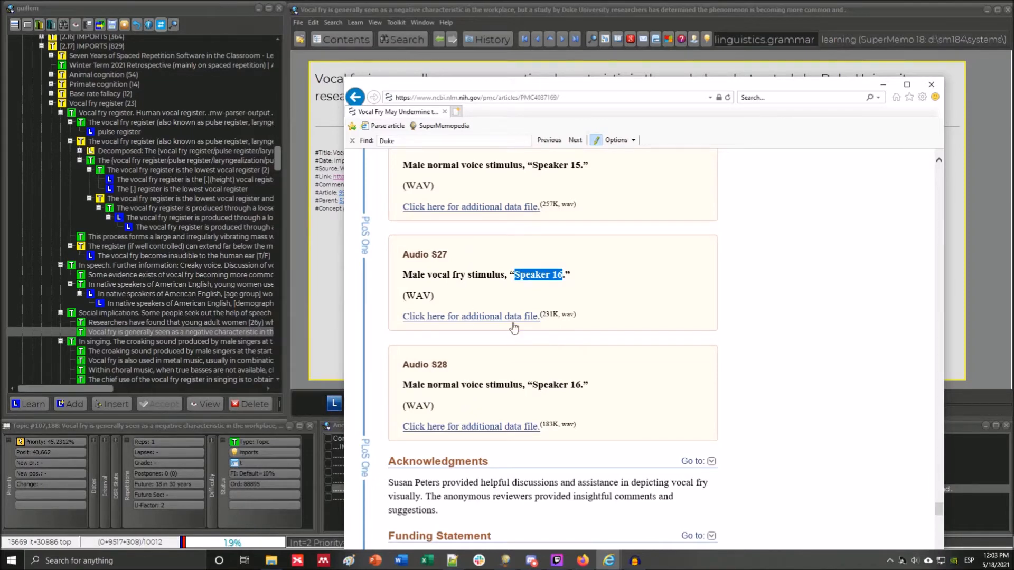
left_click_drag(563, 318, 575, 317)
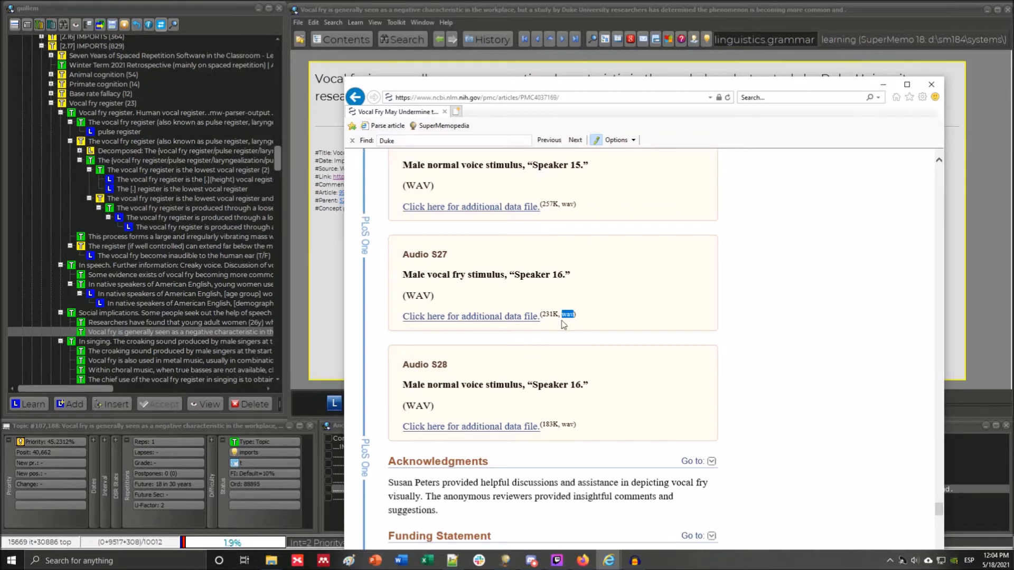
Return from the study to the Duke University extract in SuperMemo and bring up the file commands.
left_click(885, 86)
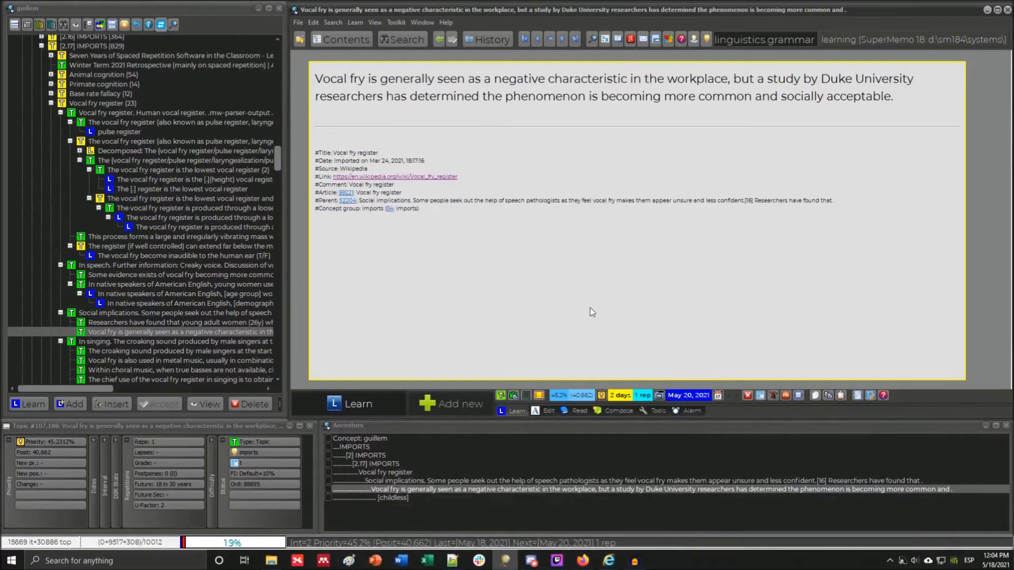
left_click(373, 97)
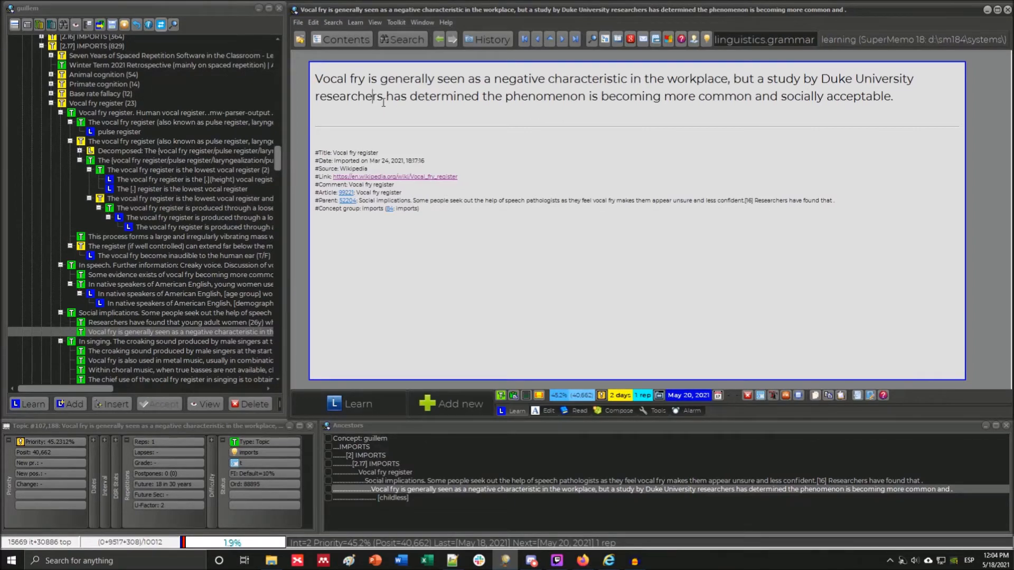
left_click(297, 23)
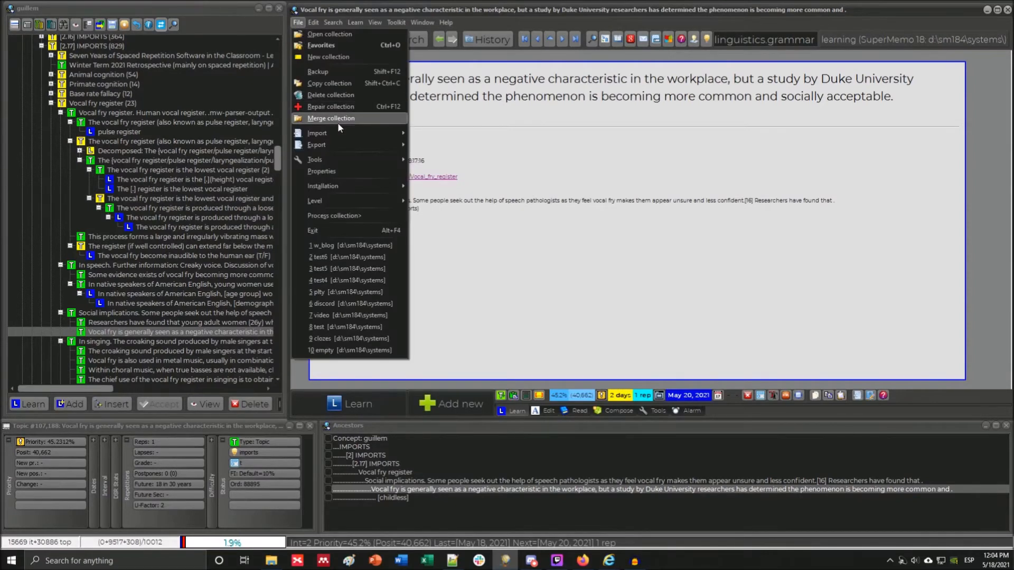
mouse_move(338, 132)
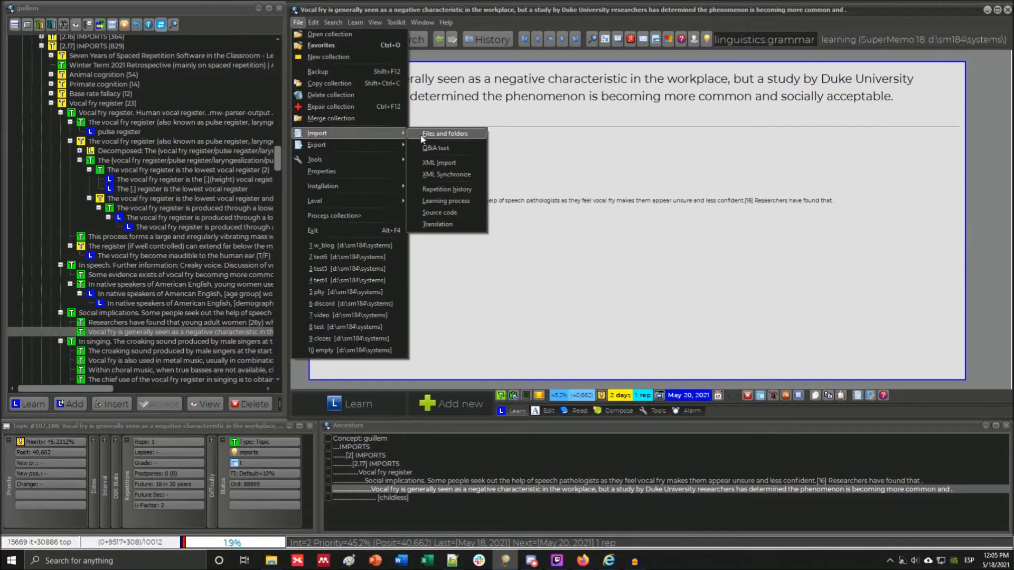
left_click(619, 217)
left_click(612, 216)
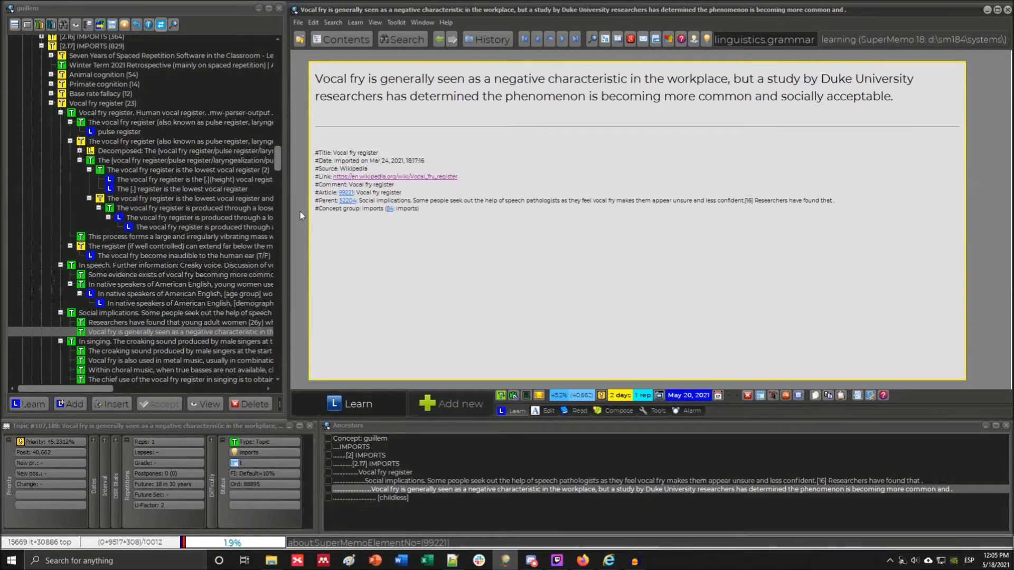
Add a new blank item and apply the Sound template to it.
key("alt+a")
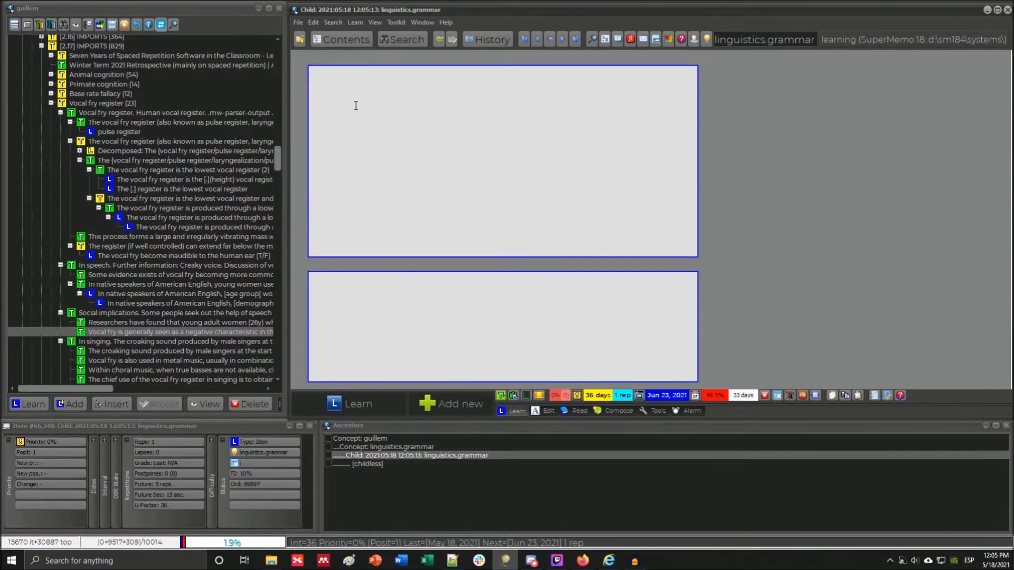
key("ctrl+shift+m")
type("so")
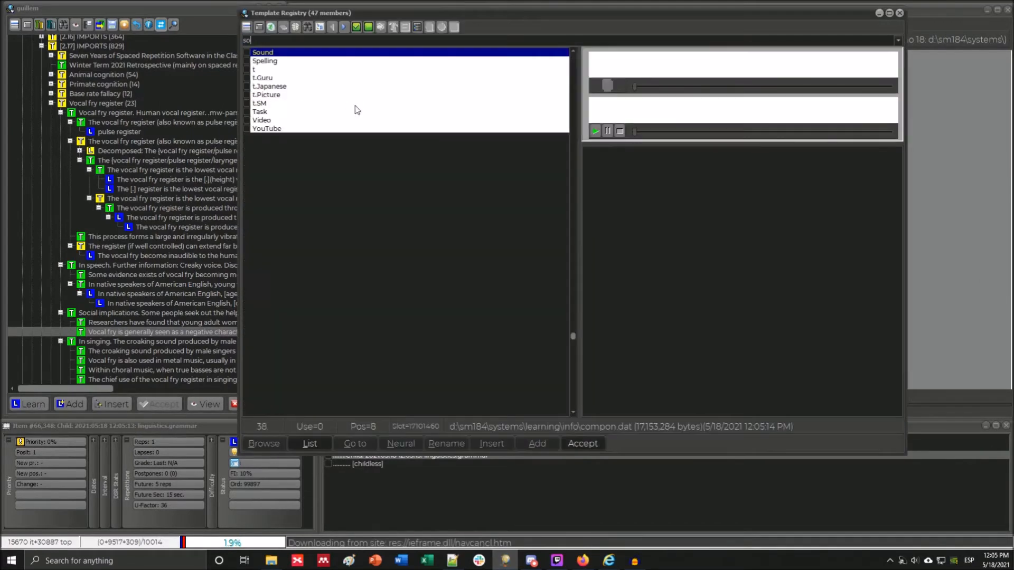
key("Return")
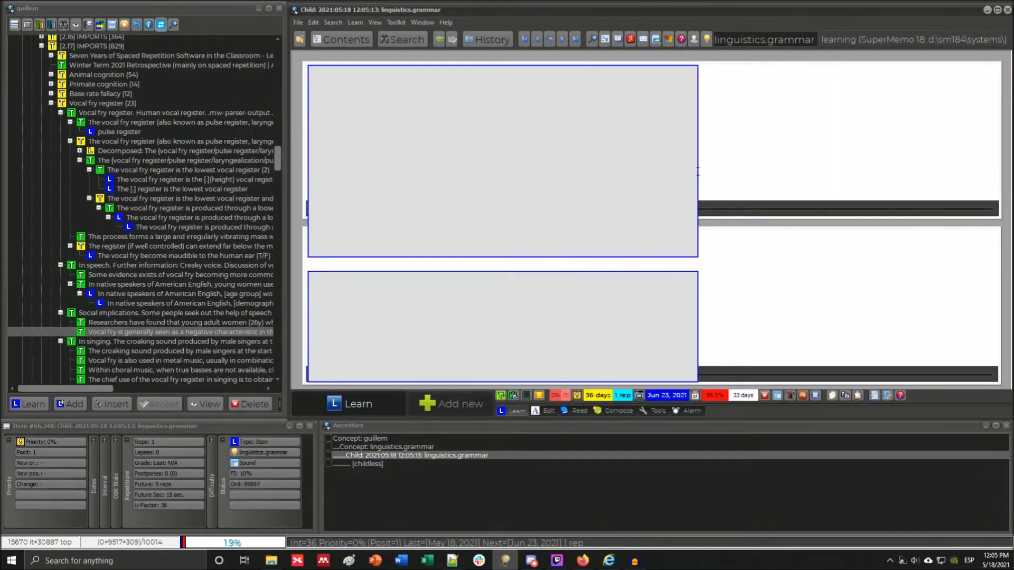
left_click(797, 164)
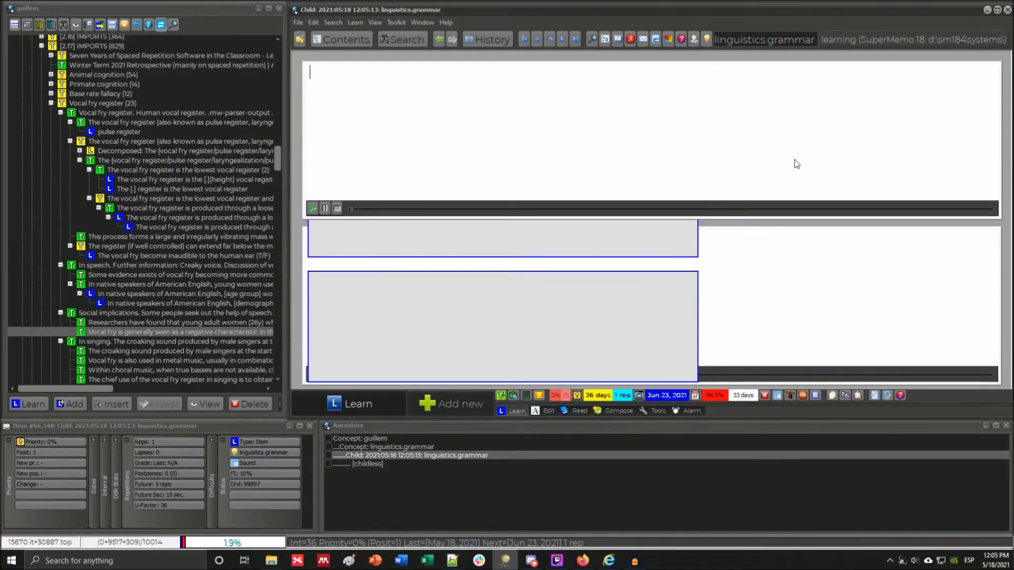
Start a file import for the new item's sound component, creating the missing folder, and check the accepted sound file types without importing.
key("ctrl+q")
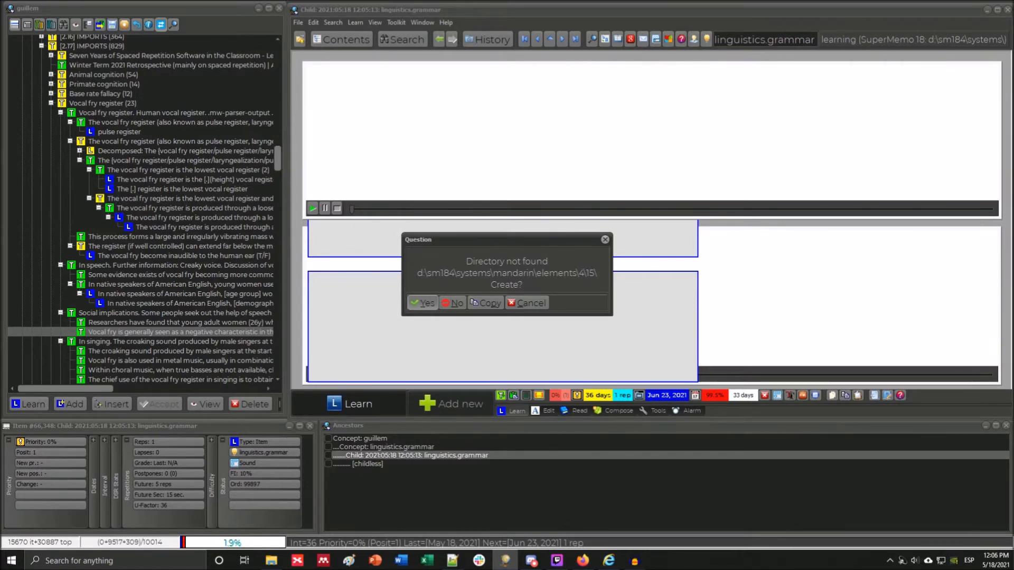
key("alt+Tab")
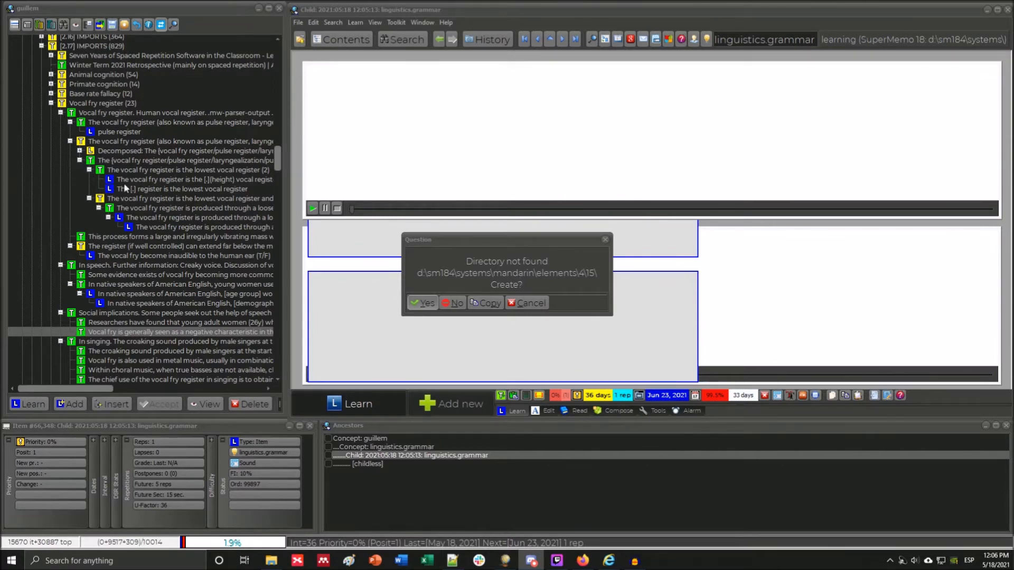
left_click(426, 303)
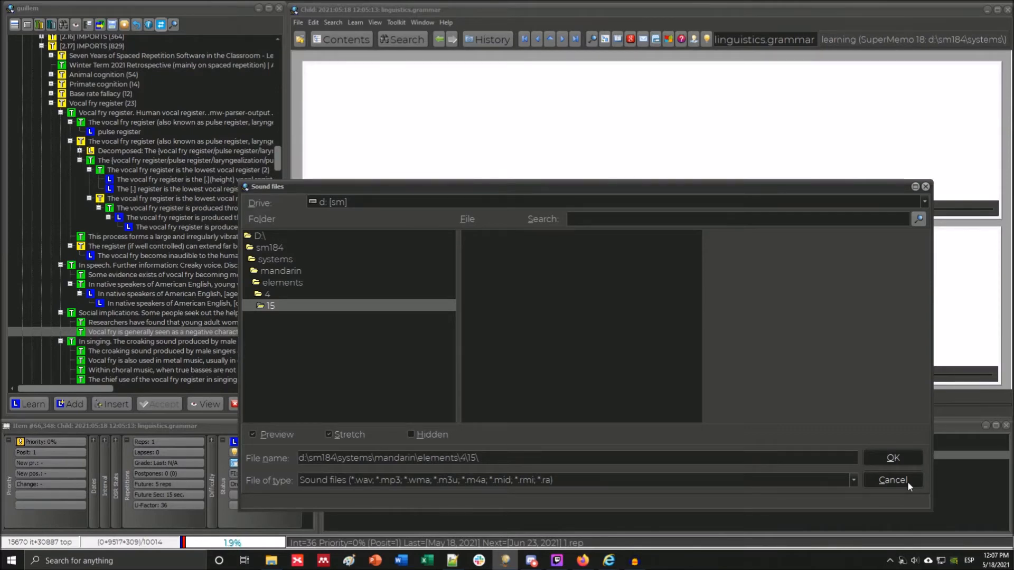
left_click(555, 480)
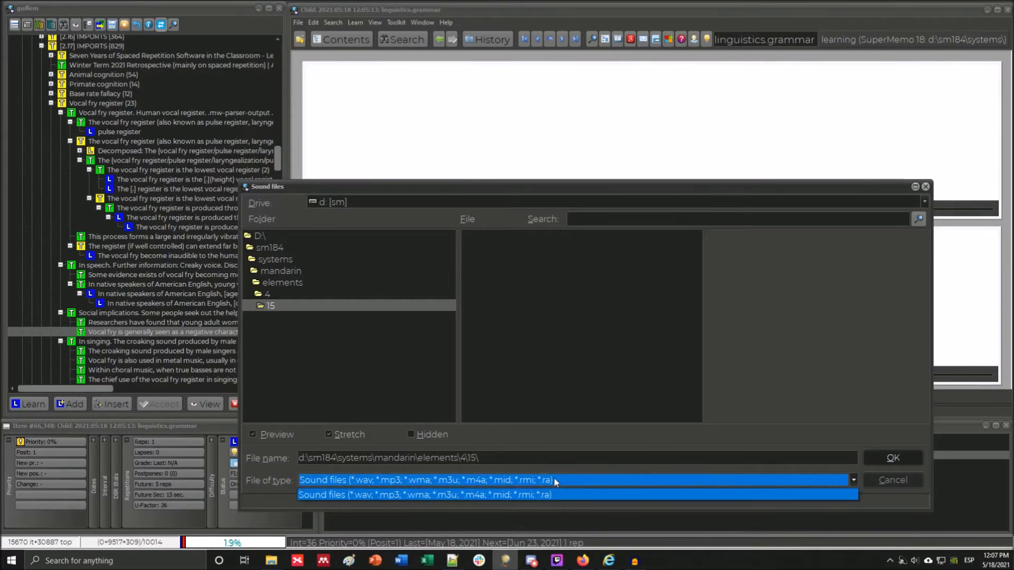
left_click(554, 477)
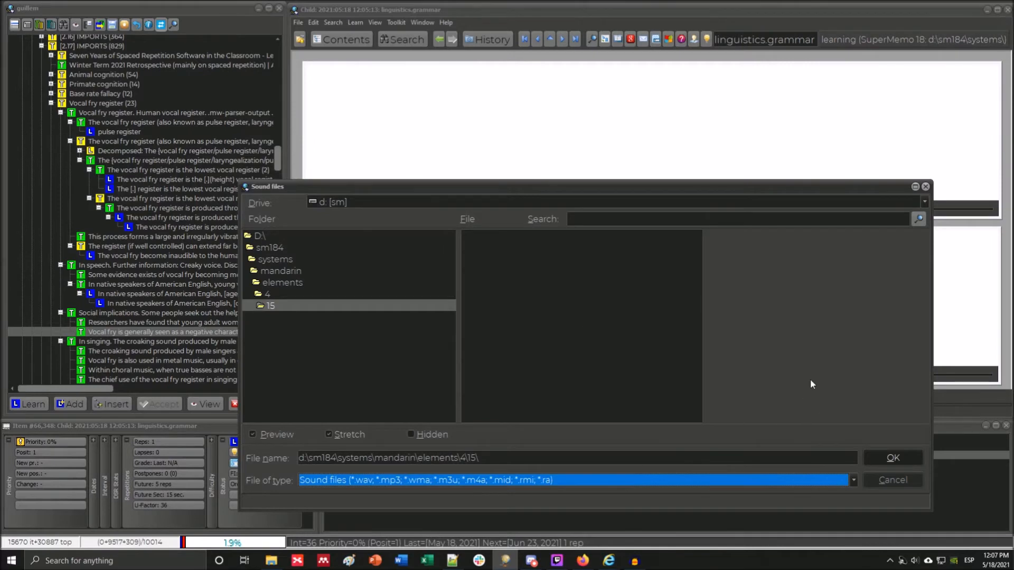
left_click(884, 482)
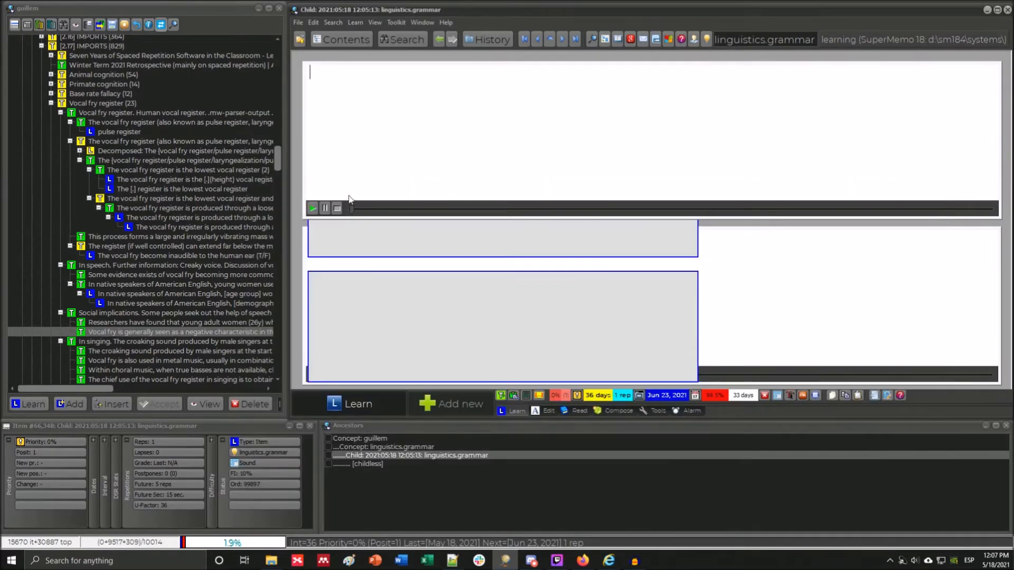
Delete the new sound item and the other blank item under linguistics.grammar.
right_click(298, 153)
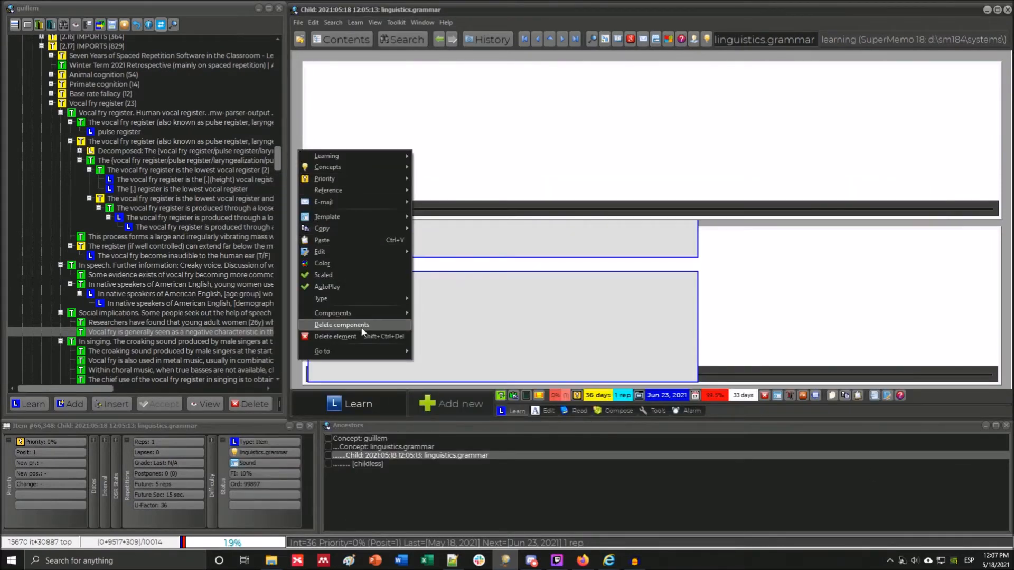
left_click(301, 136)
key("alt+Page_Up")
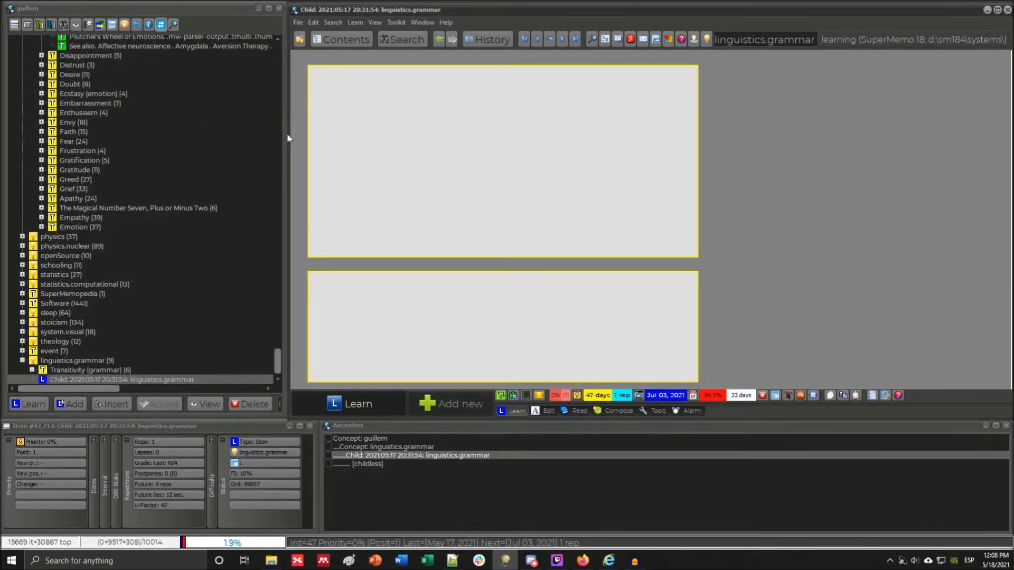
key("ctrl+shift+Delete")
key("Return")
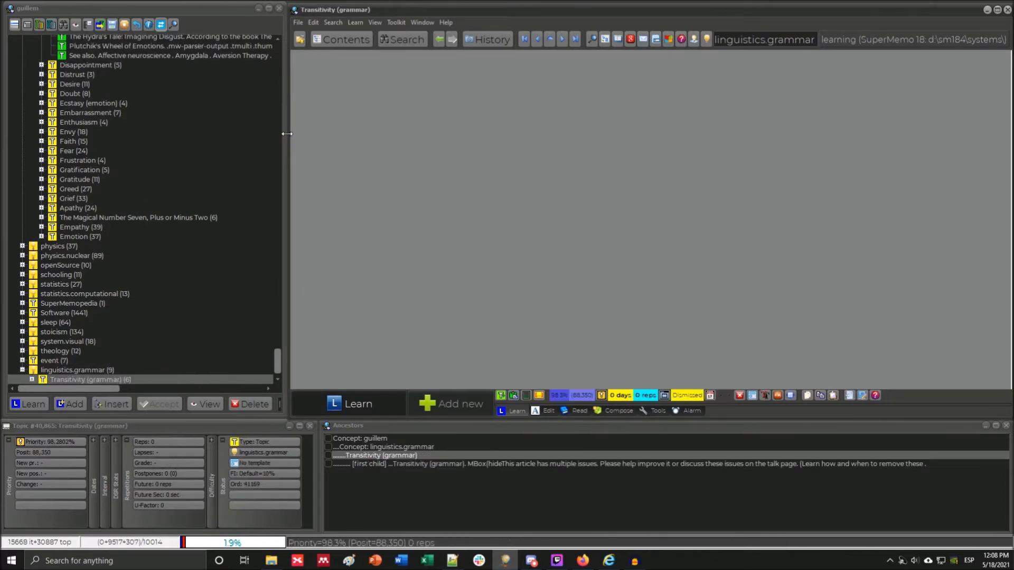
Return to the extract on vocal fry as a negative workplace characteristic and locate it in the contents tree.
left_click(362, 403)
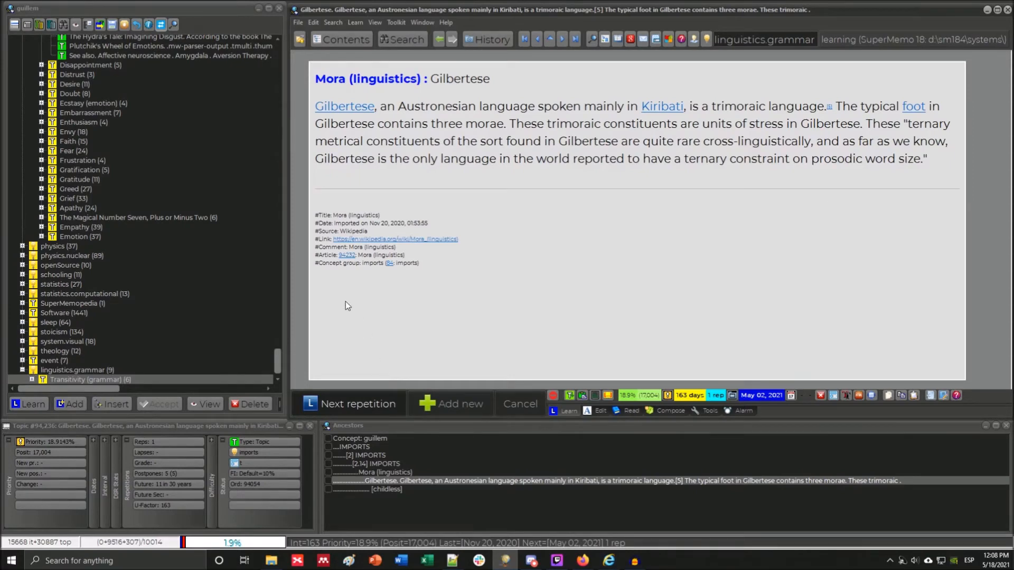
key("alt+c")
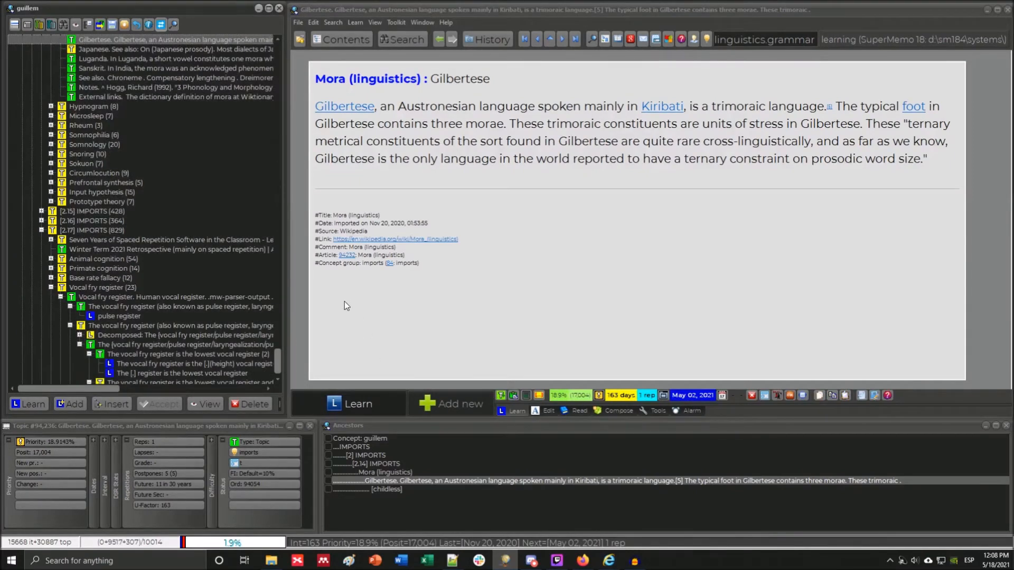
key("alt+Left")
key("alt+Left")
key("alt+Left")
key("alt+Right")
key("alt+c")
scroll(245, 239, "down", 6)
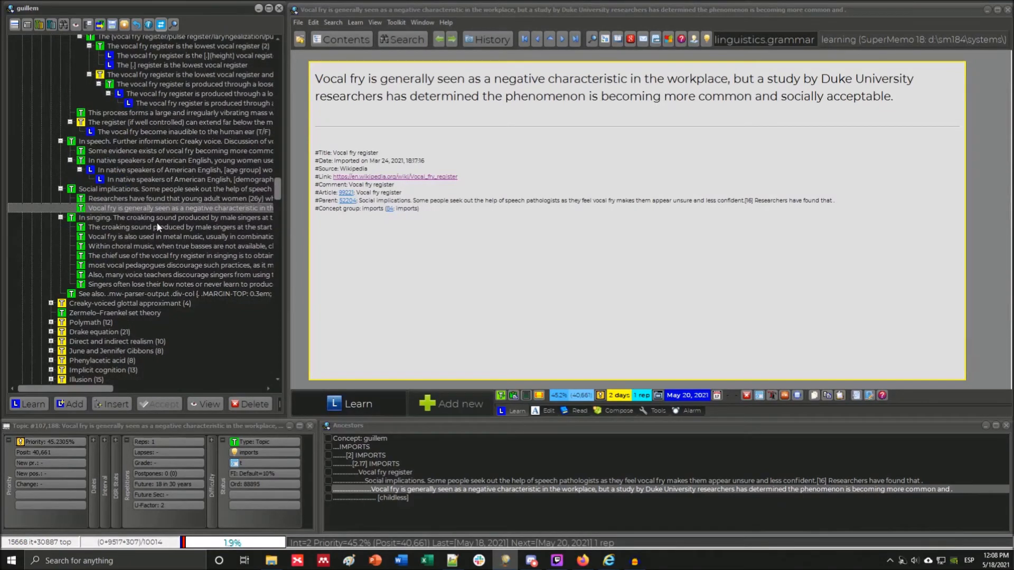
left_click(562, 96)
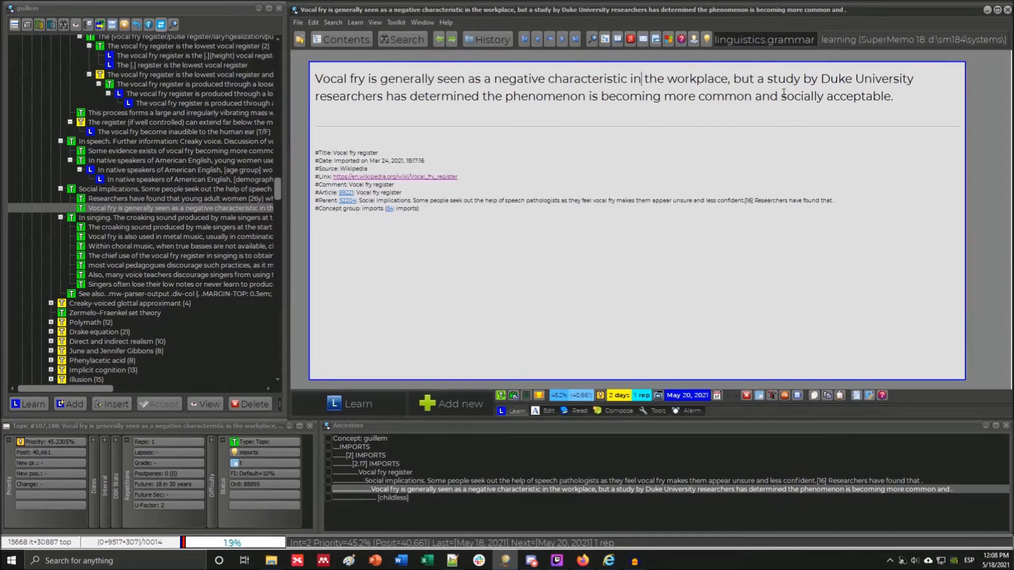
left_click(809, 96)
Open the "In singing" topic of the vocal fry article and review its extracted passages.
left_click(102, 218)
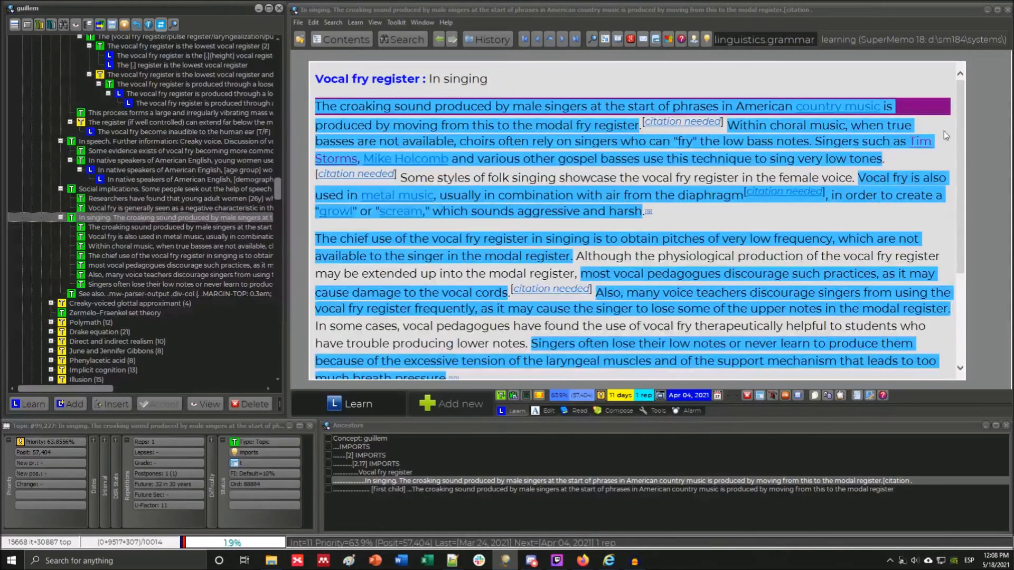
scroll(959, 88, "down", 3)
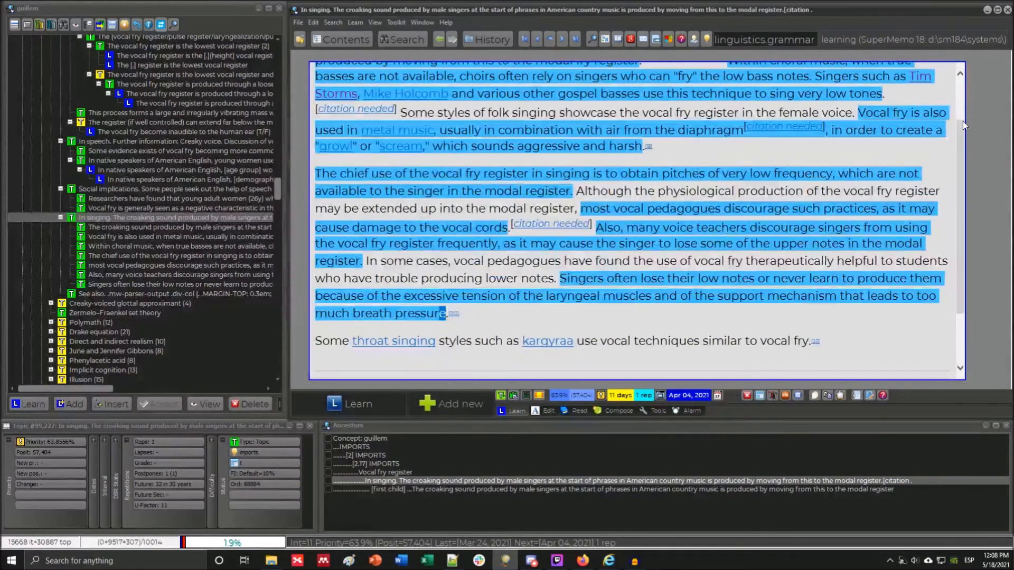
scroll(961, 83, "up", 3)
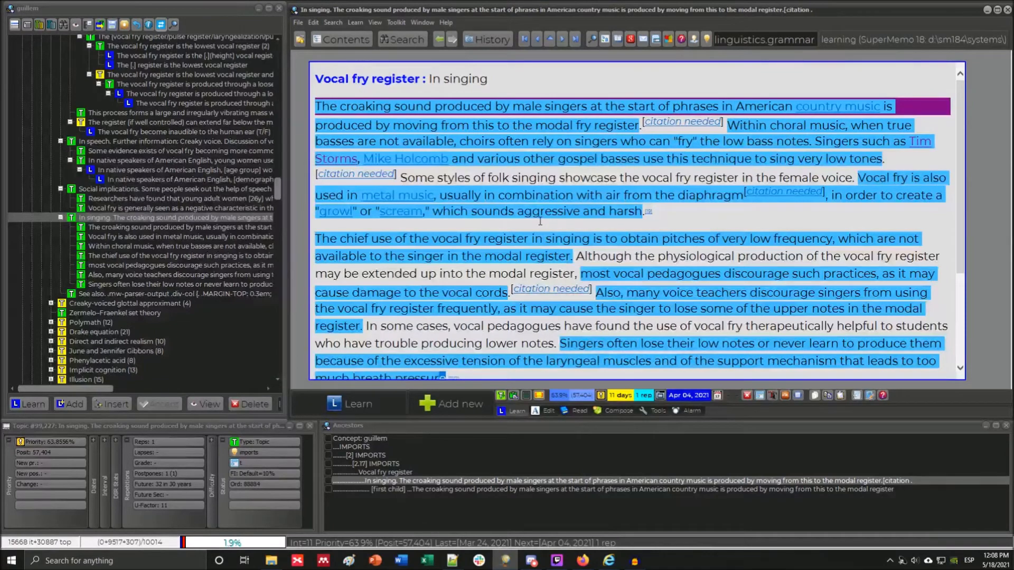
Open the extract on the croaking sound in American country music and read its key phrases.
left_click(158, 226)
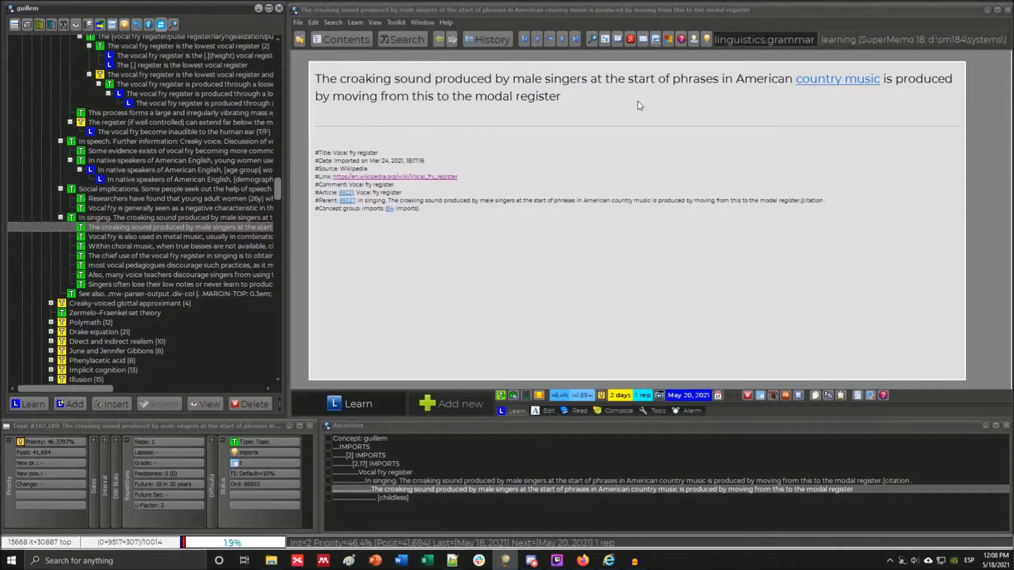
left_click_drag(738, 79, 792, 82)
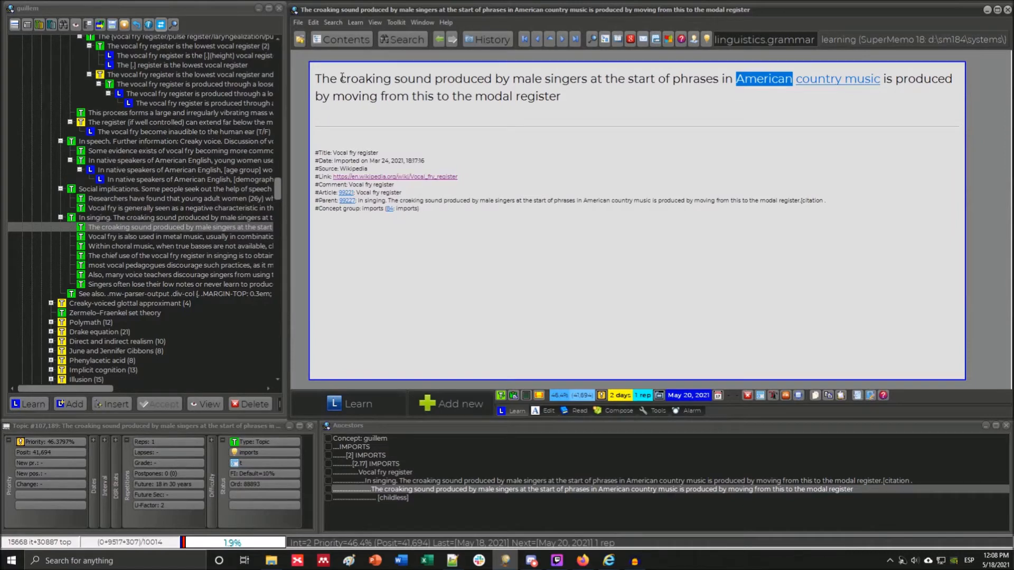
left_click(342, 78)
left_click_drag(341, 78, 374, 79)
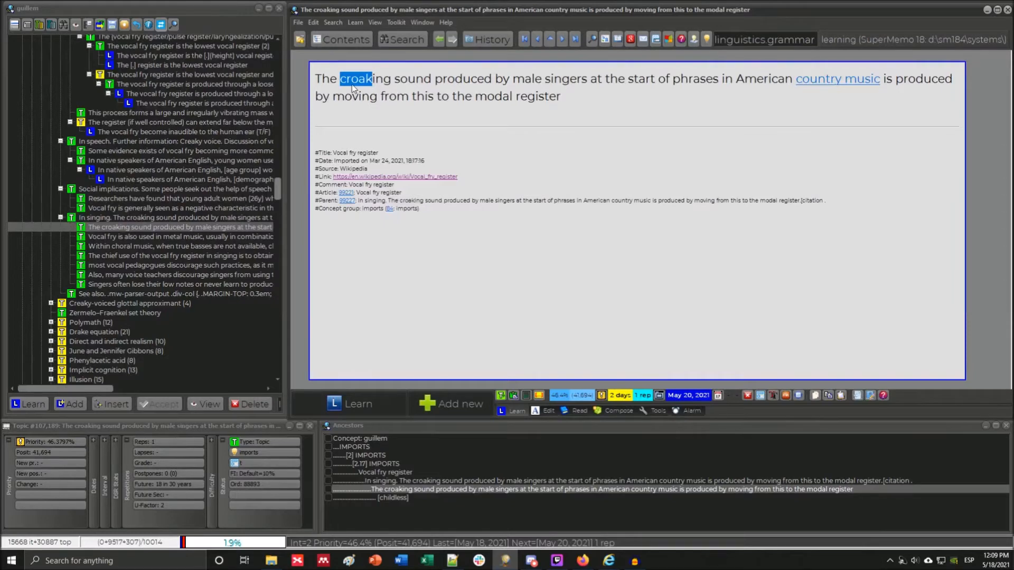
left_click(445, 78)
left_click_drag(357, 100, 560, 97)
left_click(478, 98)
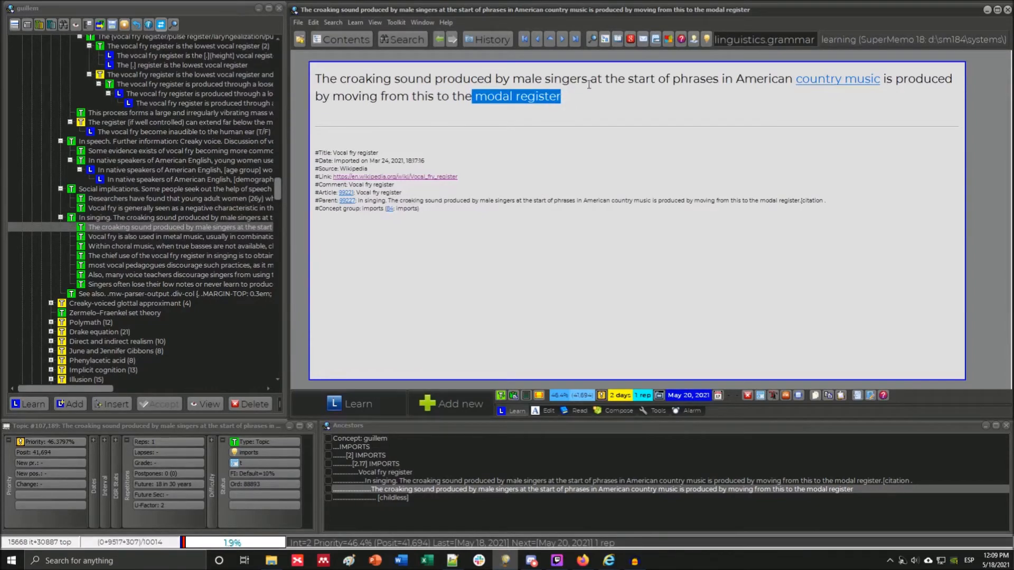
left_click_drag(626, 79, 725, 81)
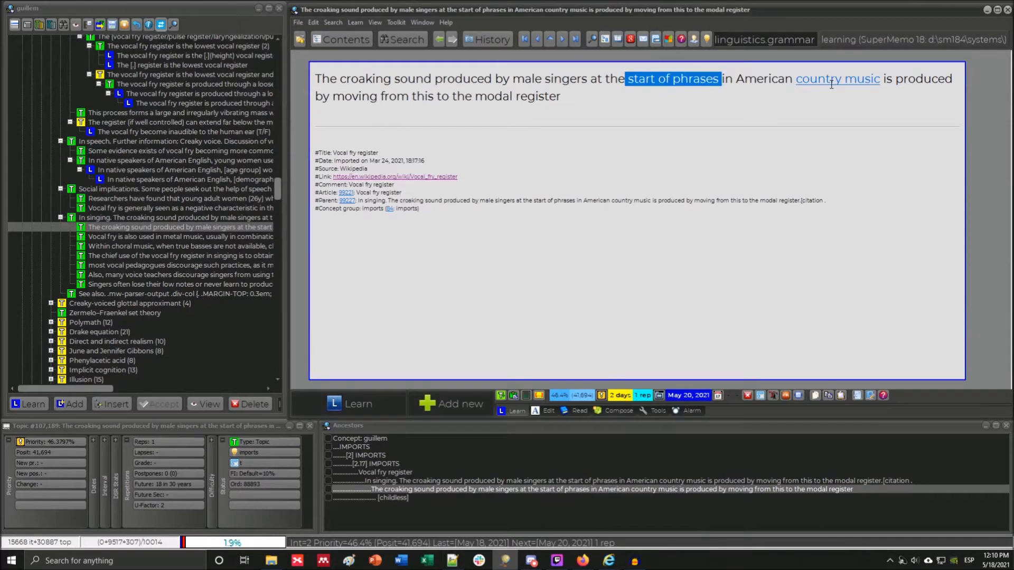
left_click(611, 102)
key("Escape")
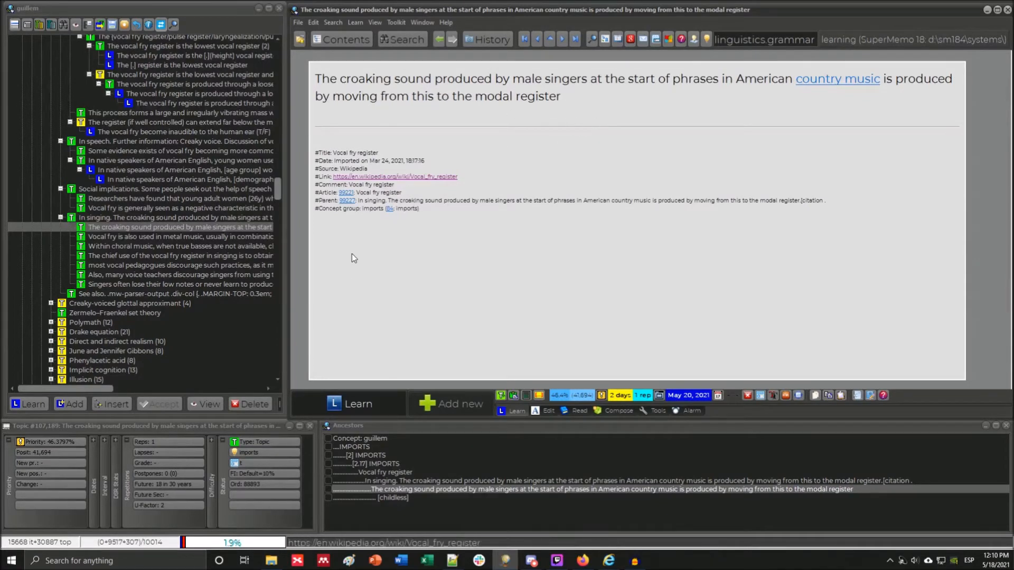
Delete the extract about the croaking sound male singers produce in American country music.
left_click(456, 96)
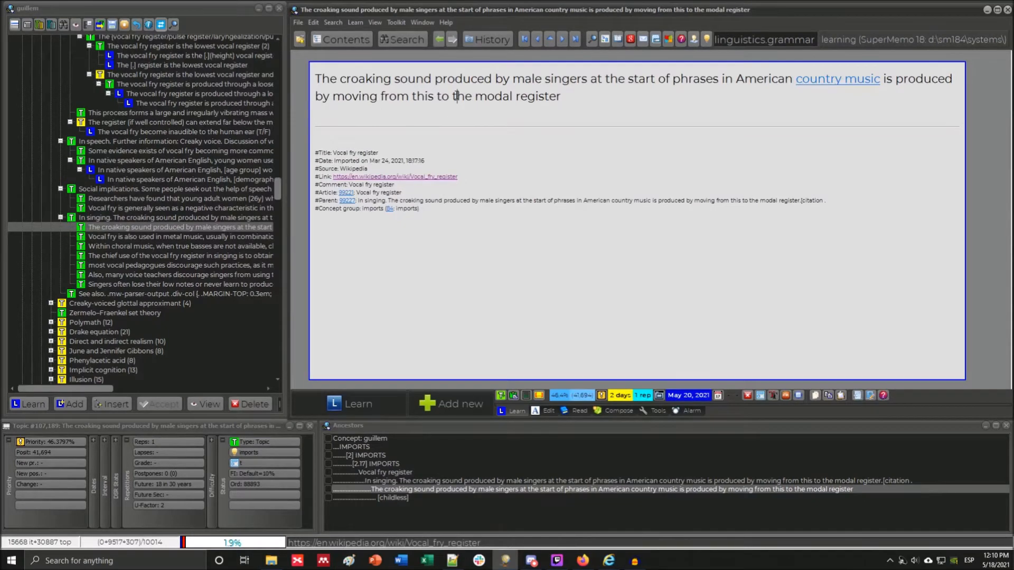
key("ctrl+shift+Delete")
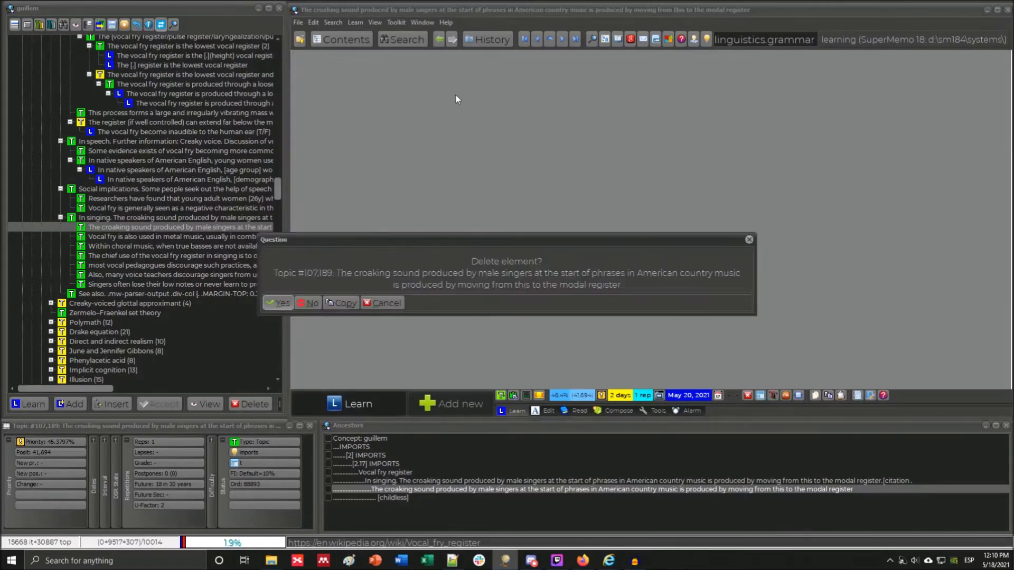
key("Return")
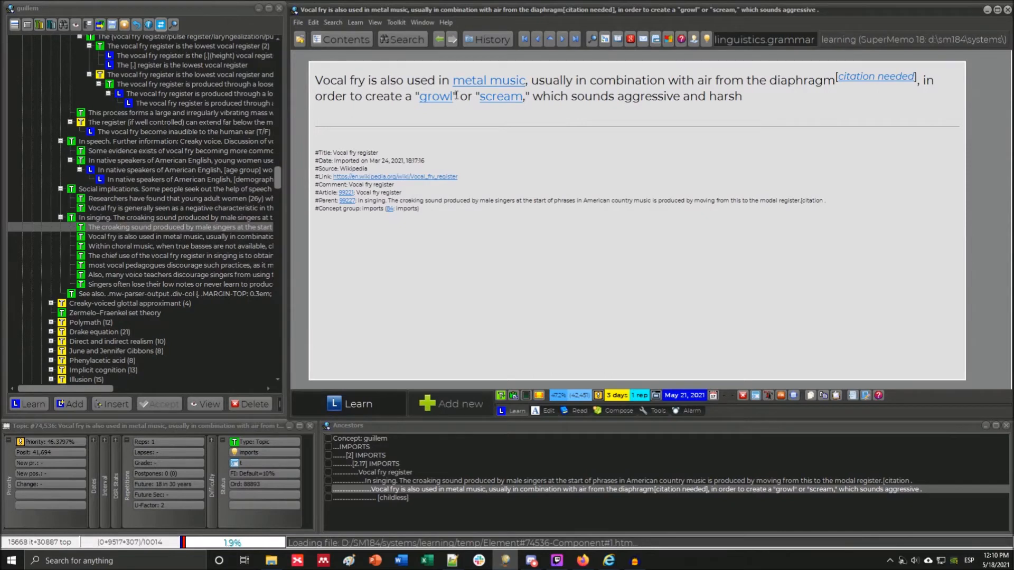
Read the extract on vocal fry in metal music, examining the diaphragm and "growl" or "scream" phrases.
left_click_drag(667, 83, 836, 79)
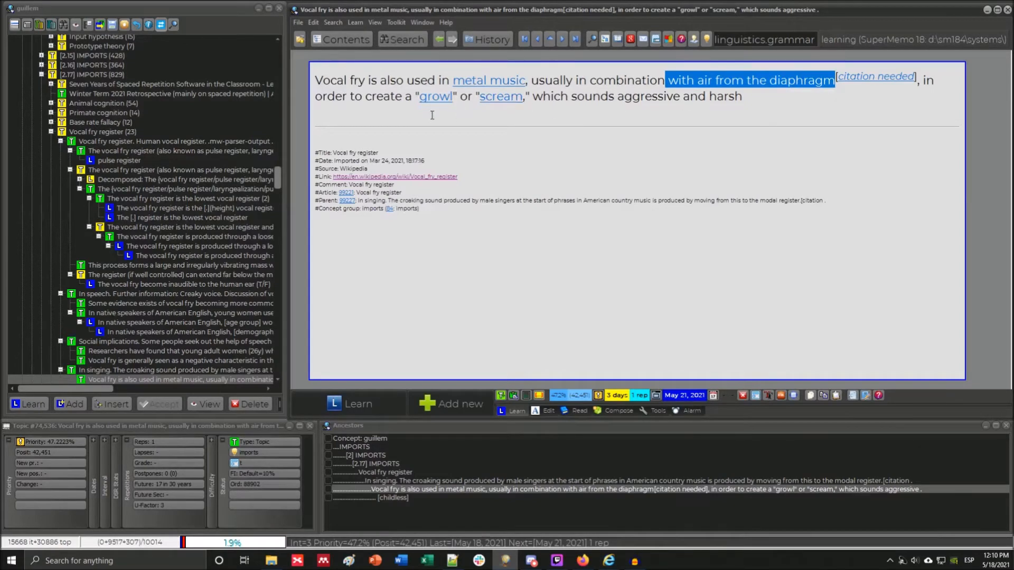
left_click_drag(364, 97, 505, 96)
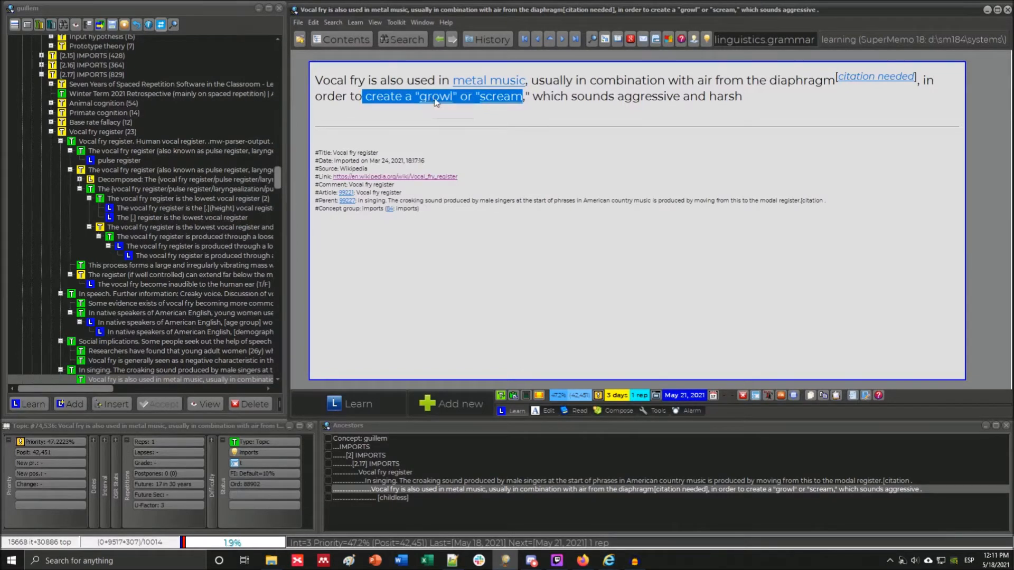
left_click(388, 94)
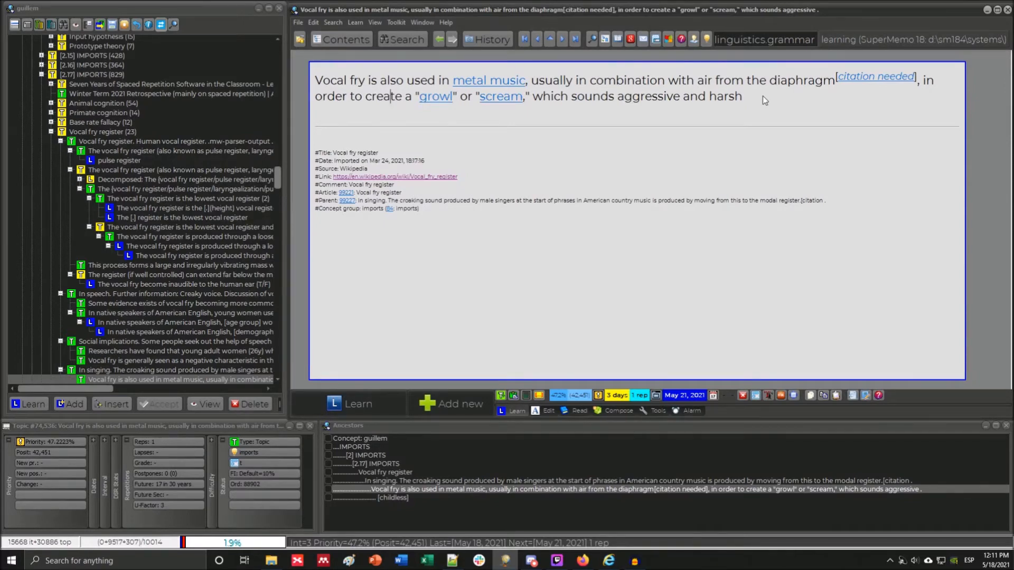
key("Escape")
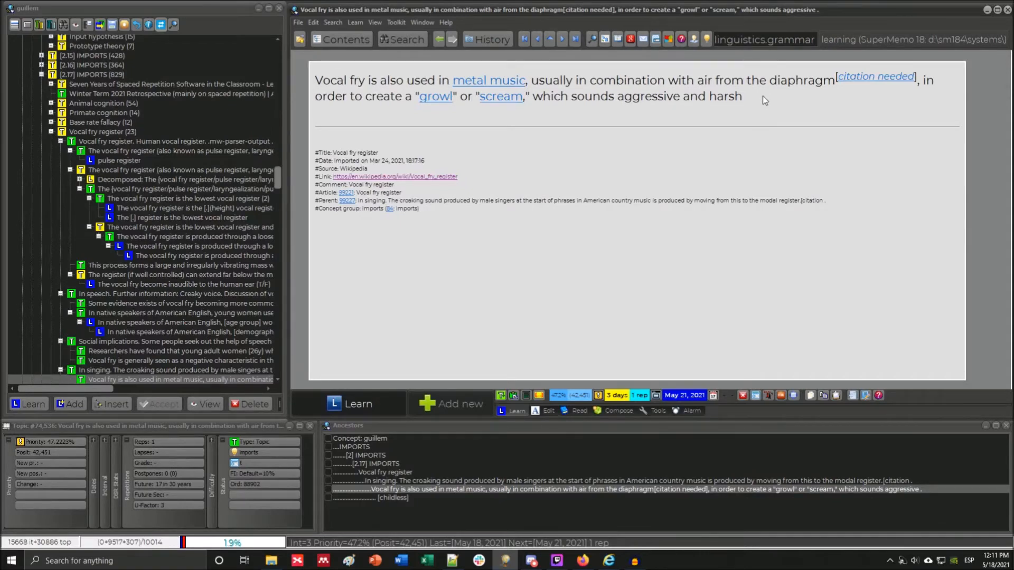
Delete the extract about vocal fry being used in metal music.
left_click(763, 96)
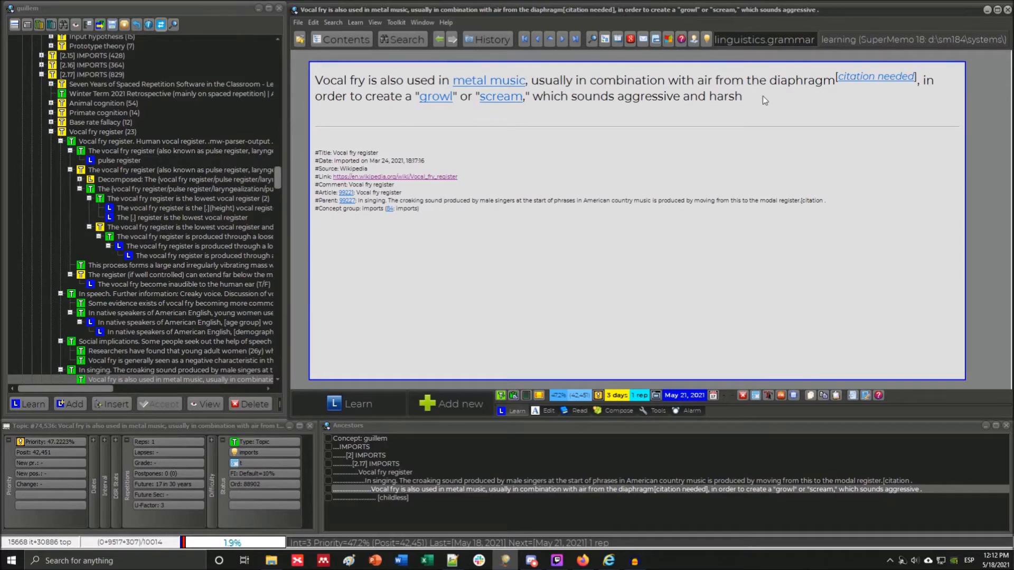
key("ctrl+shift+Delete")
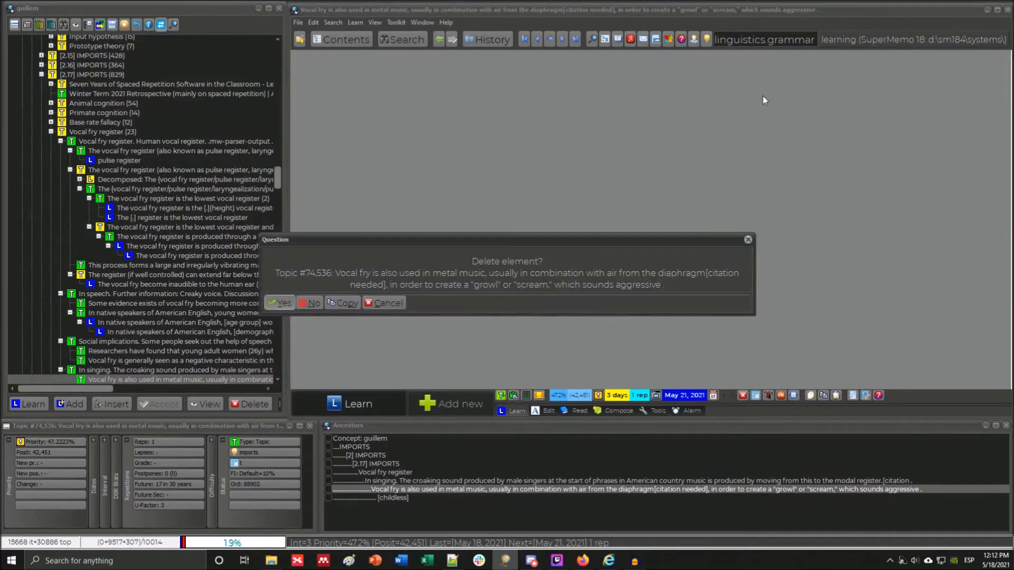
key("Return")
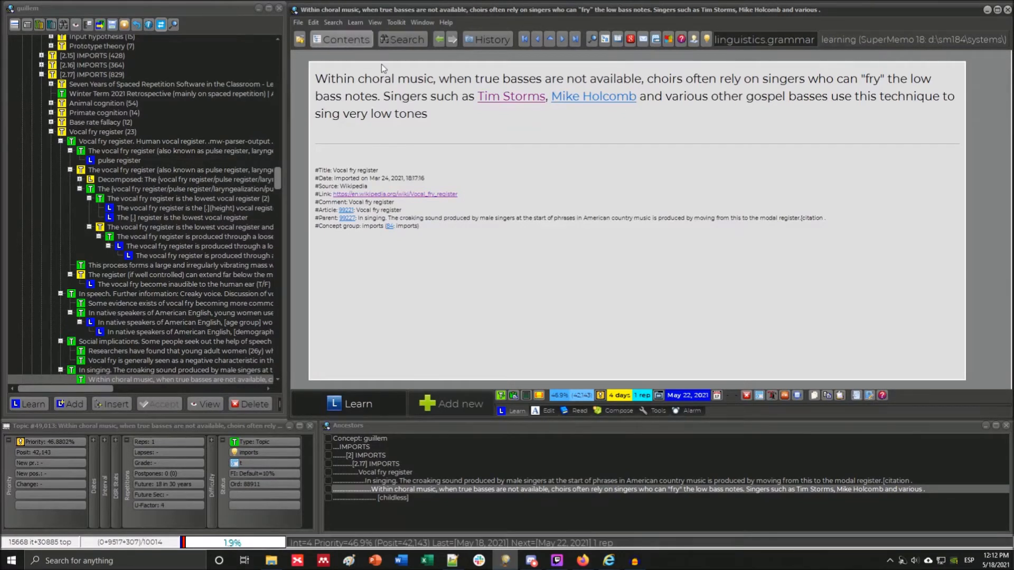
Read the choral music extract and check the linked Wikipedia article on the bass singer Mike Holcomb.
left_click_drag(411, 79, 523, 82)
left_click_drag(360, 80, 396, 82)
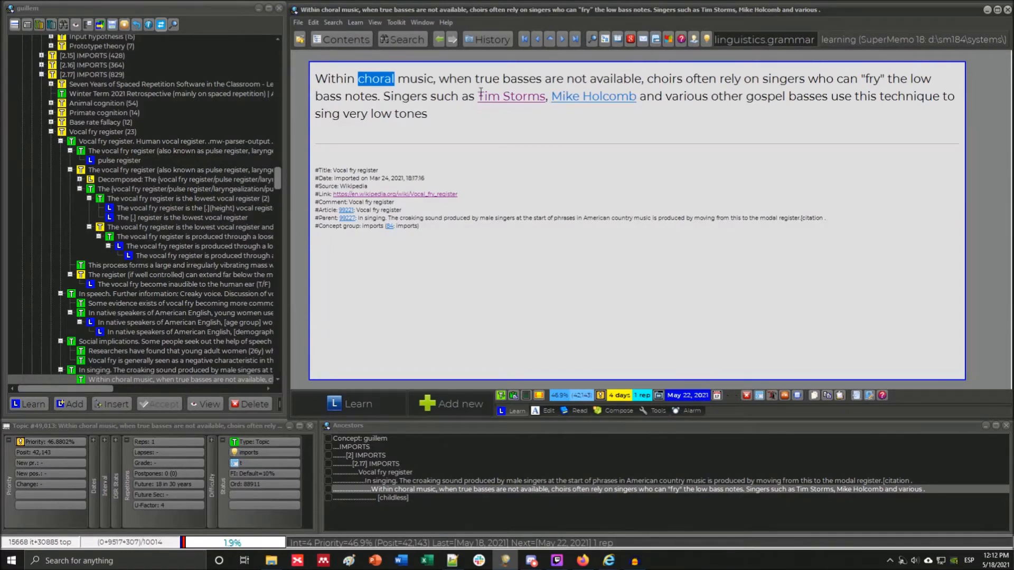
left_click_drag(478, 96, 536, 95)
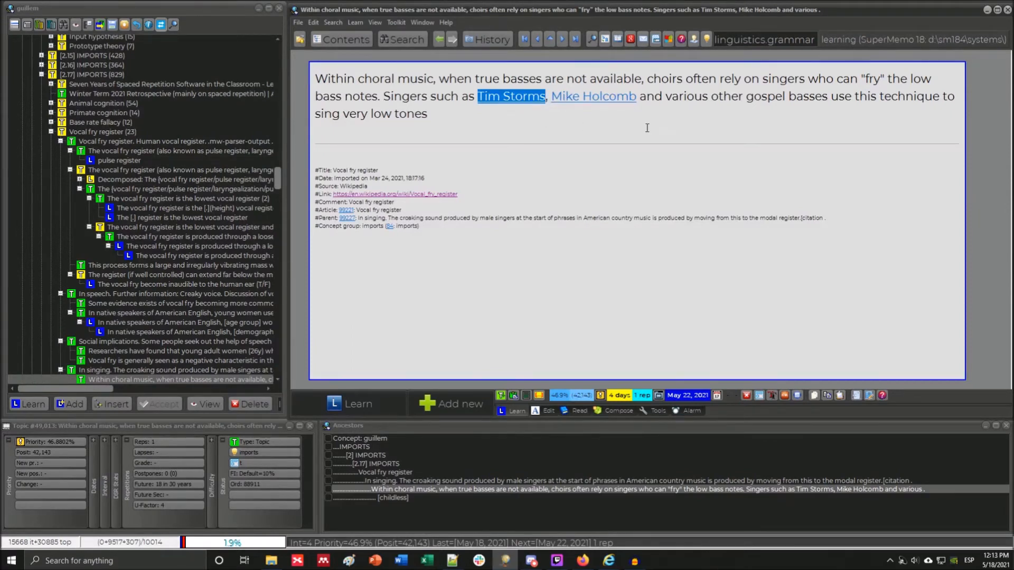
left_click(609, 99)
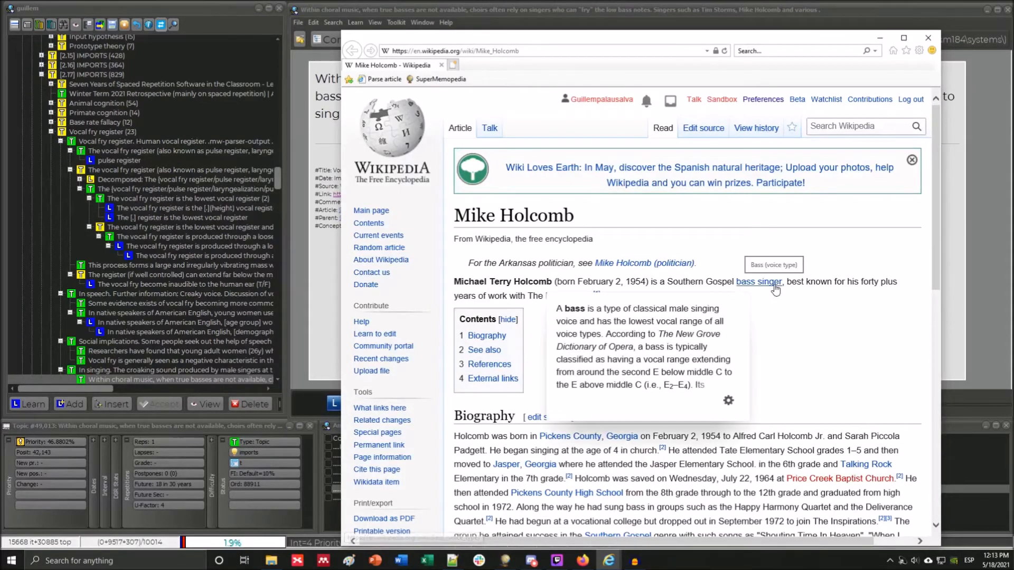
left_click(930, 36)
left_click(785, 94)
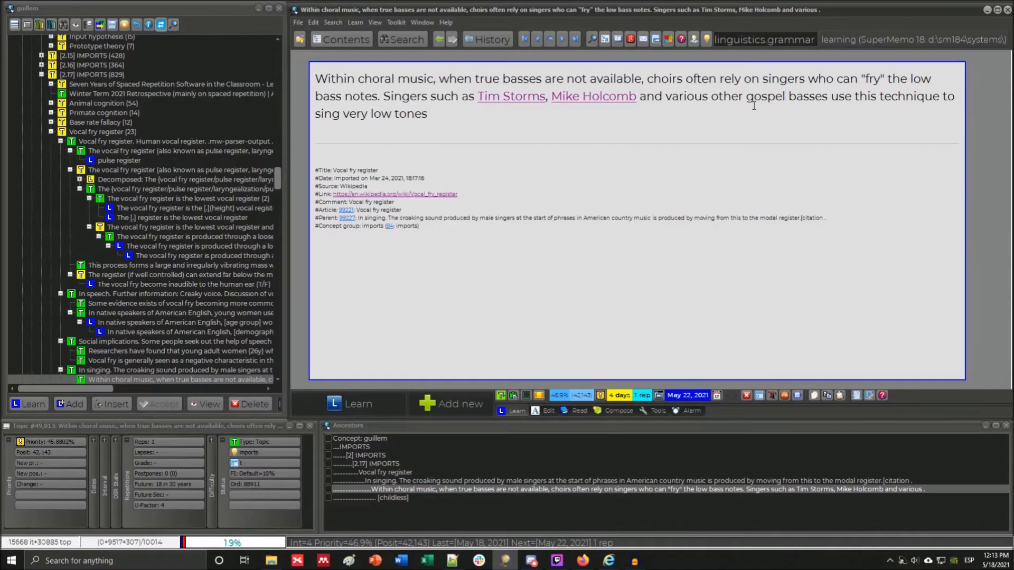
Delete the extract about choirs relying on singers who can "fry" the low bass notes.
key("ctrl+End")
key("Escape")
key("ctrl+shift+Delete")
key("Return")
key("ctrl+shift+Down")
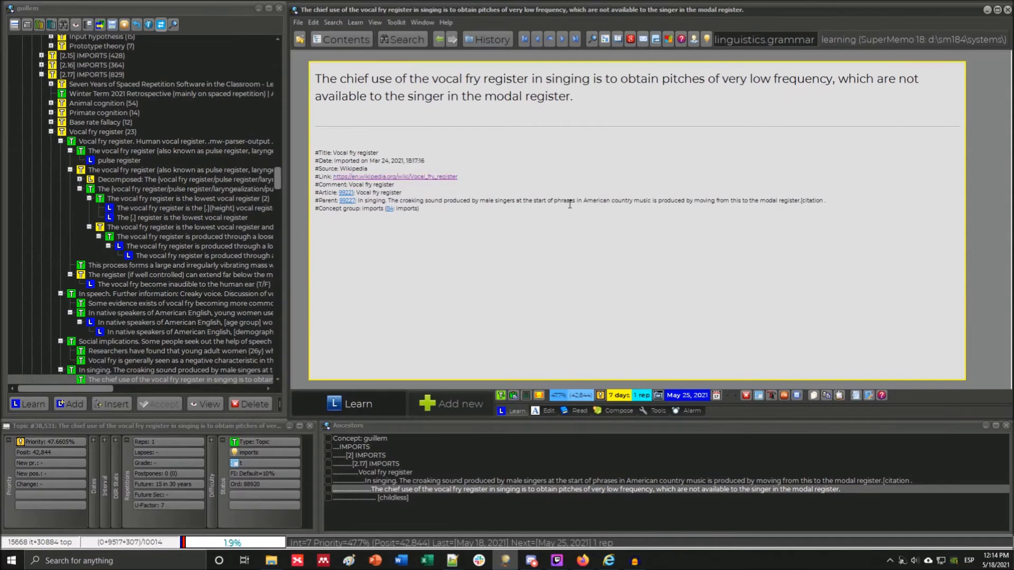
Read and delete the extract on the chief use of the vocal fry register in singing.
double_click(340, 82)
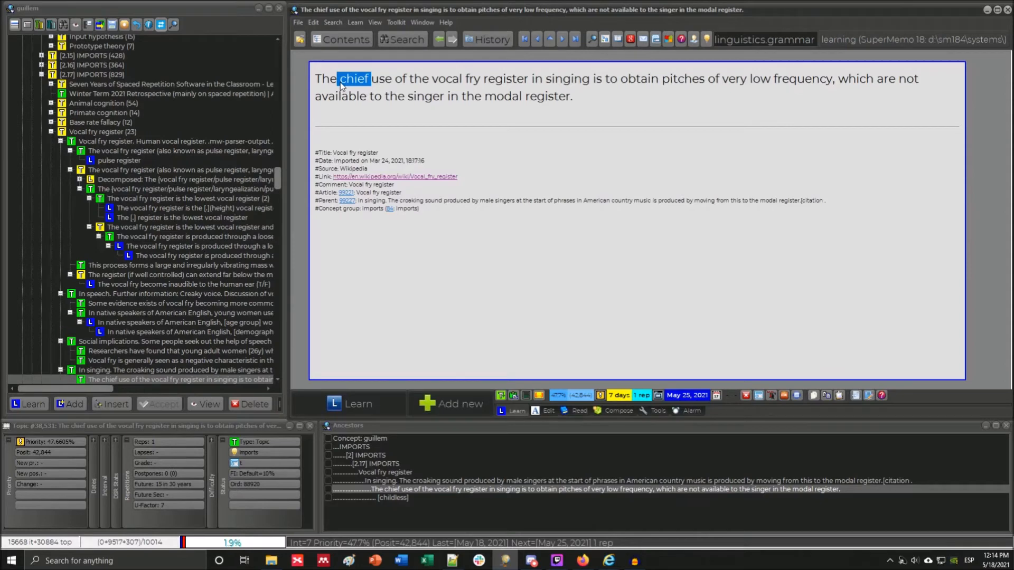
left_click(374, 99)
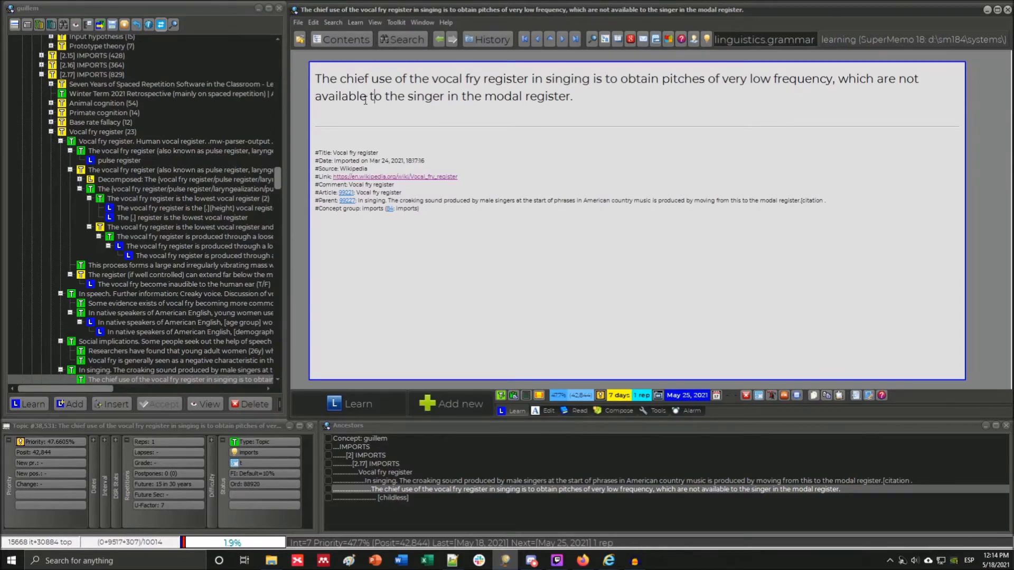
key("ctrl+shift+Return")
key("Return")
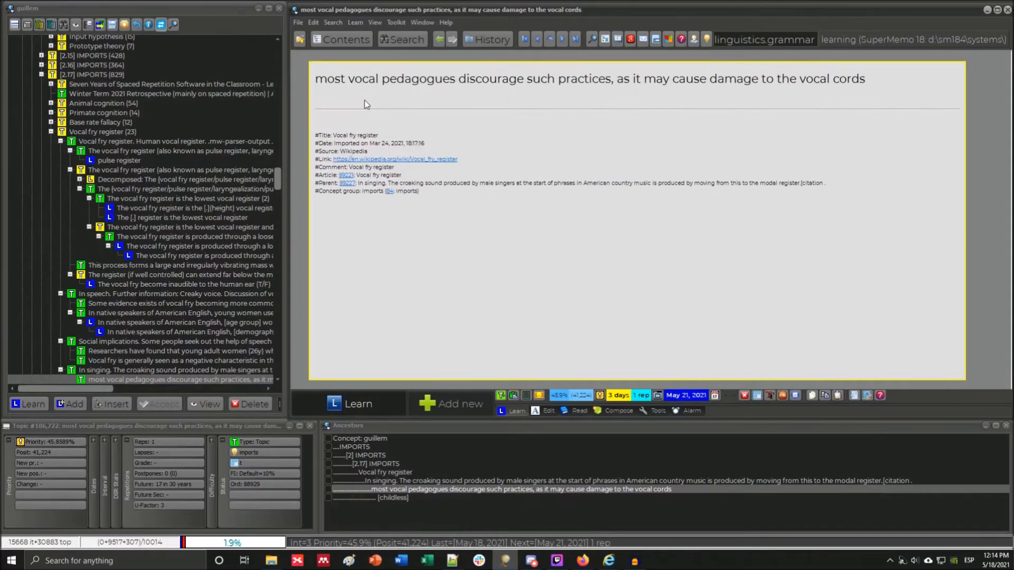
Look over the remaining "In singing" extracts in the contents tree and read the one on vocal pedagogues discouraging such practices.
left_click(279, 379)
left_click(279, 379)
left_click(279, 379)
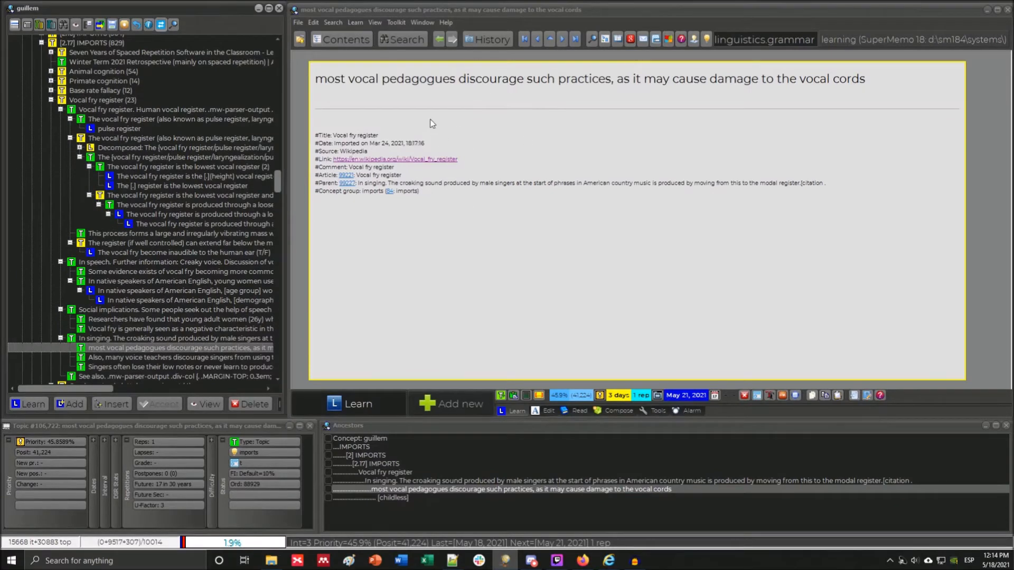
left_click_drag(382, 80, 458, 81)
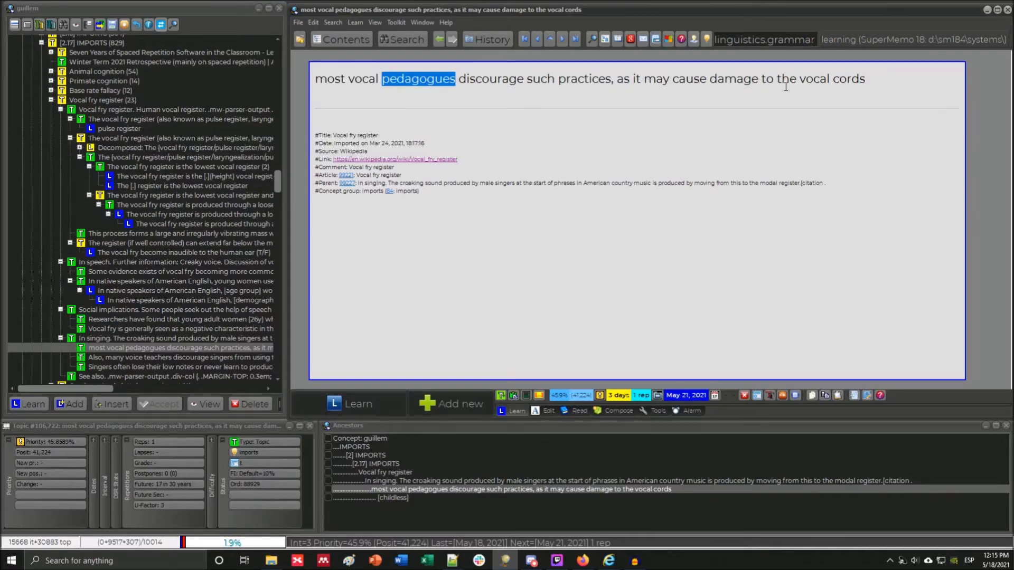
left_click_drag(877, 80, 832, 80)
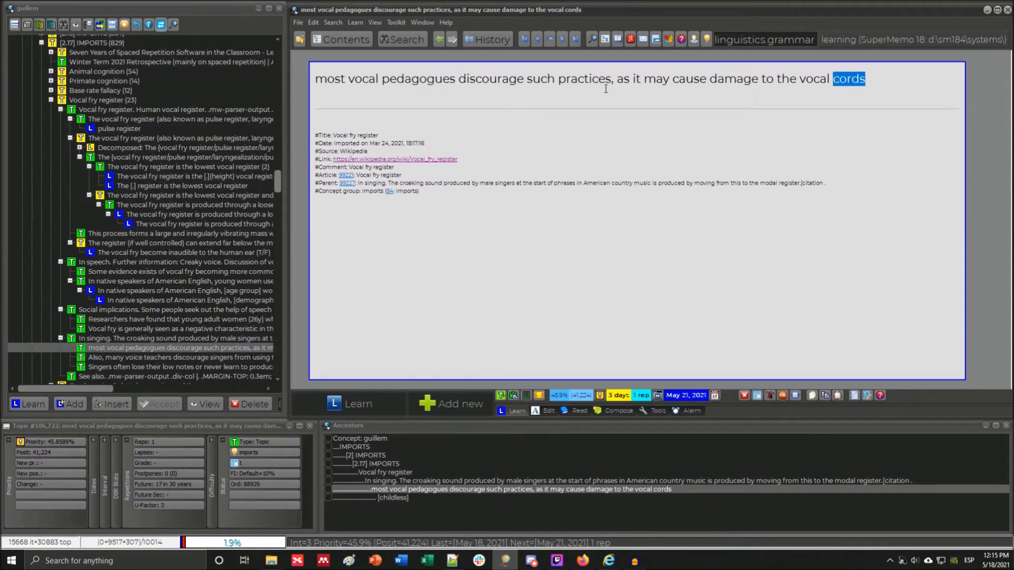
left_click(578, 80)
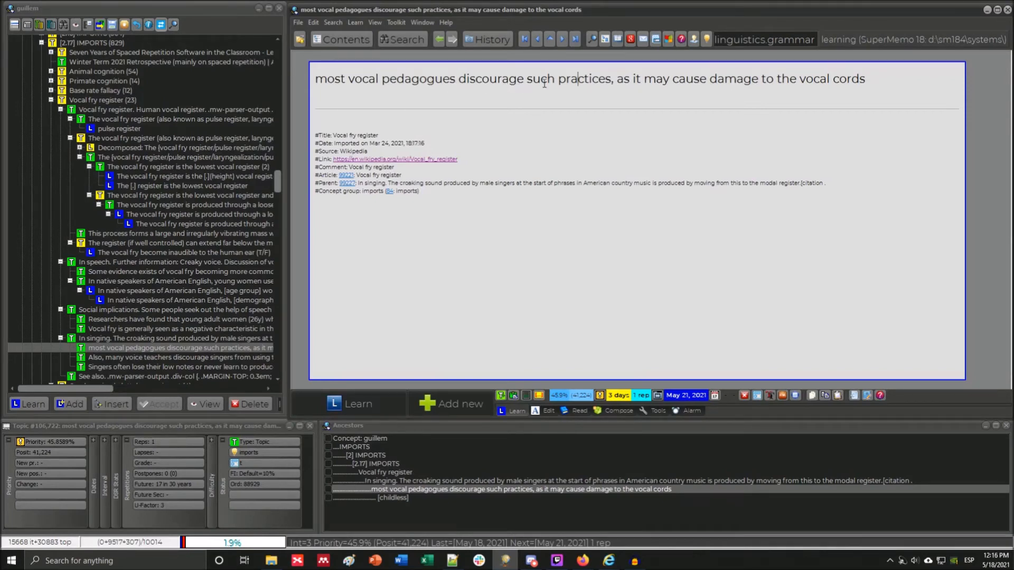
Replace "such practices" in the vocal pedagogues extract with "practicing vocal fry register".
left_click_drag(611, 79, 539, 80)
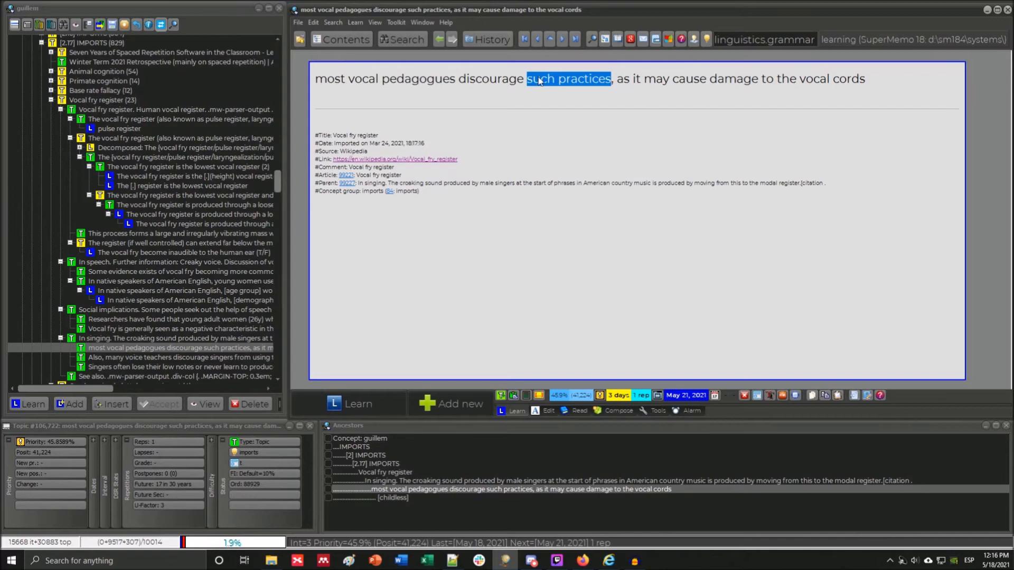
type("practicing v")
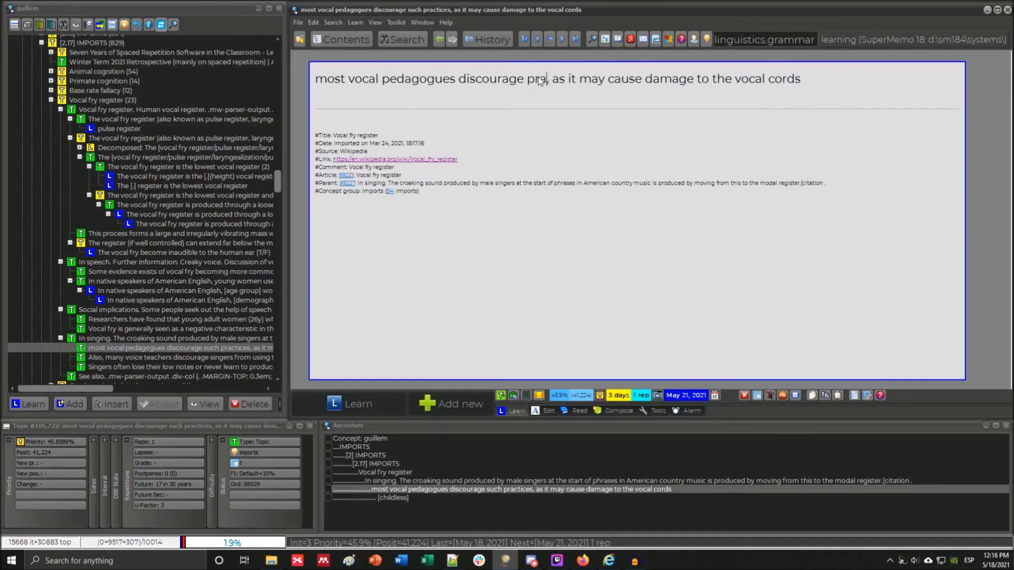
type("ocal fry")
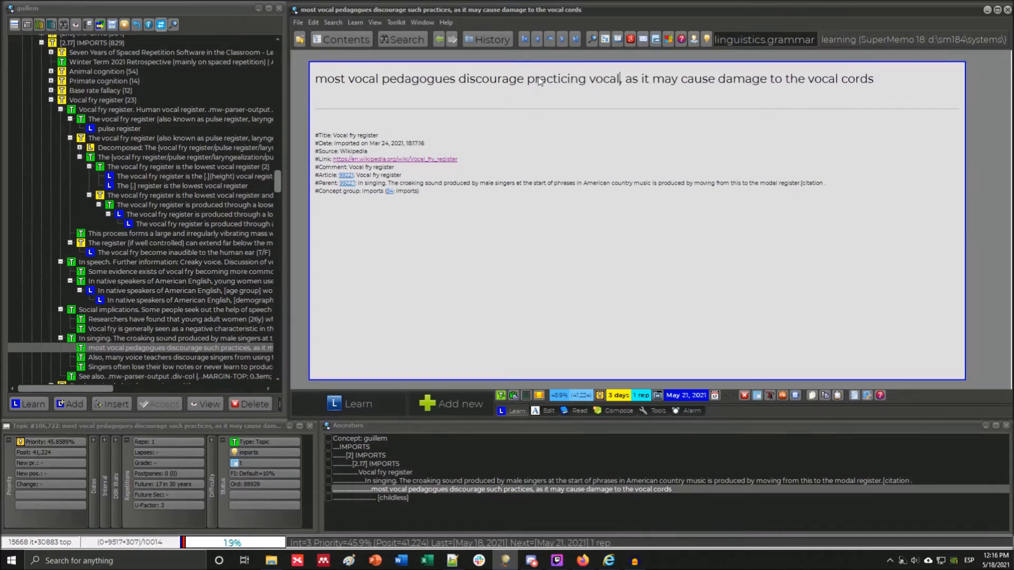
type(" registe")
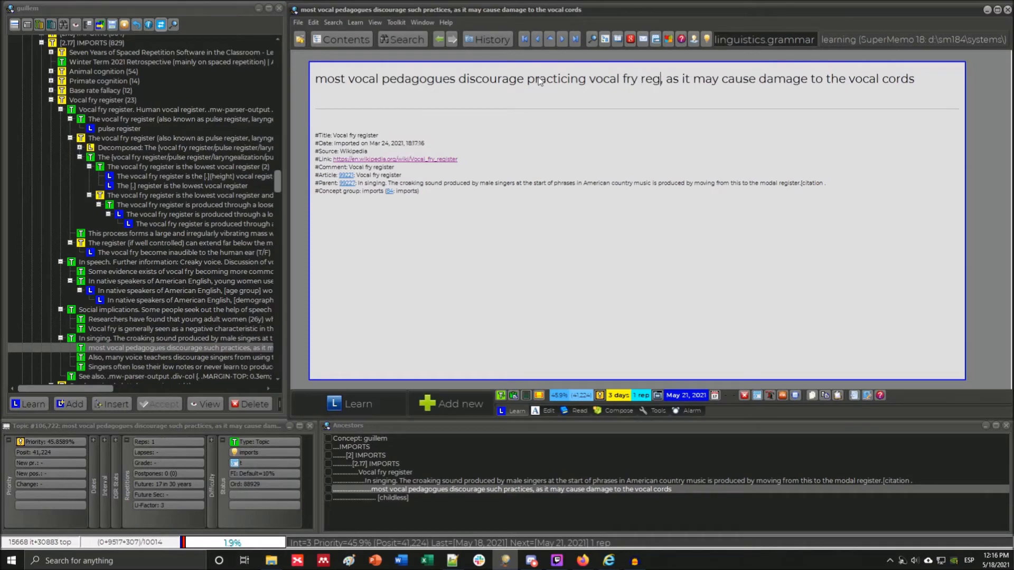
type("r")
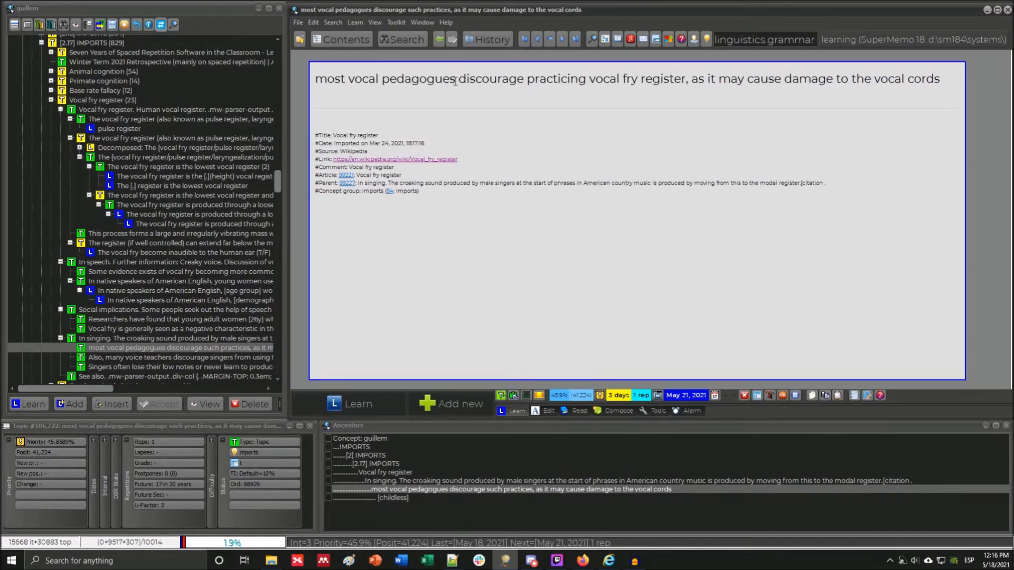
Switch to Internet Explorer and search the web for "pedagogues" in a new tab.
left_click_drag(456, 81, 381, 83)
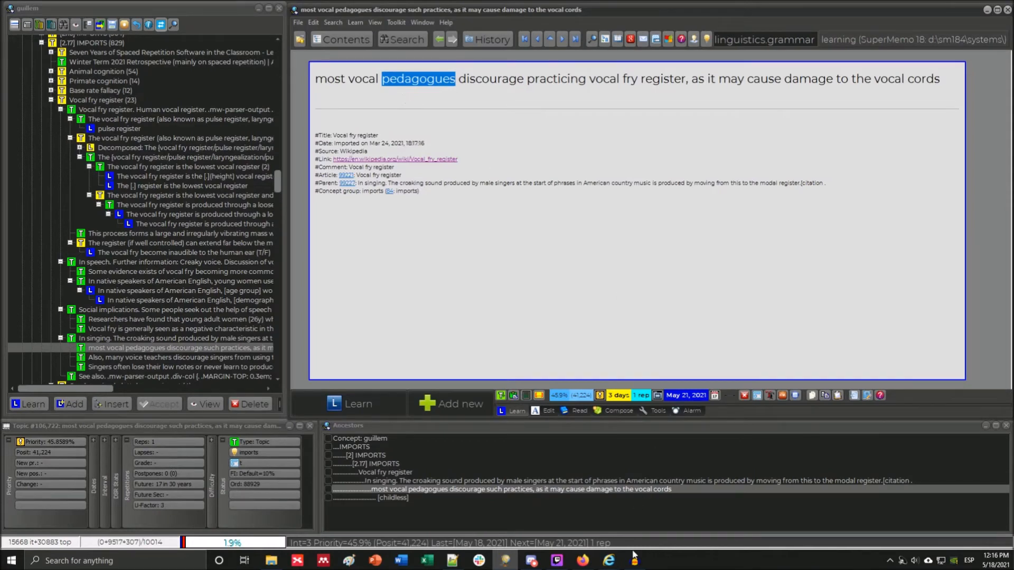
left_click(609, 561)
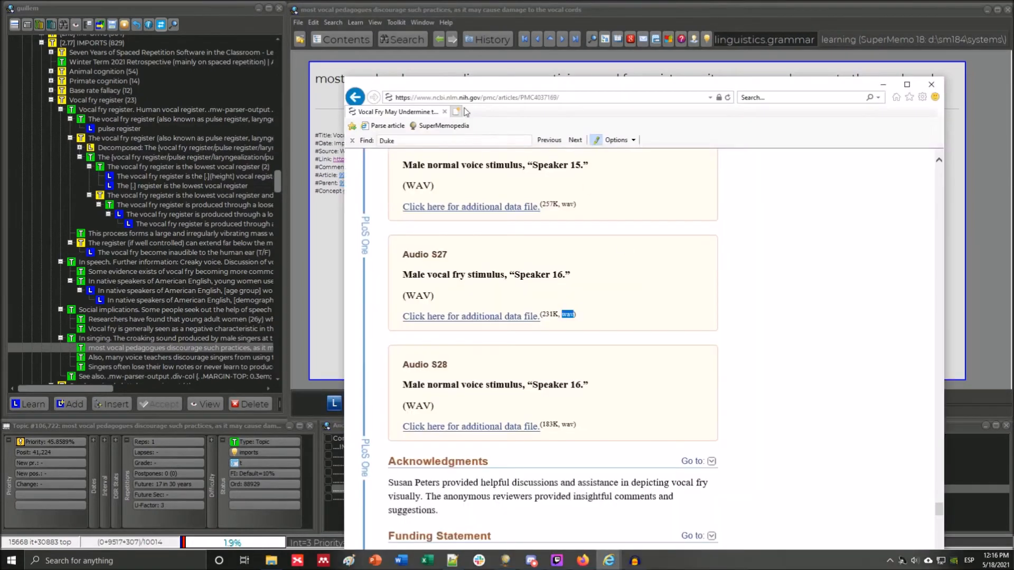
left_click(463, 112)
left_click(760, 97)
type("pedagogues")
key("Return")
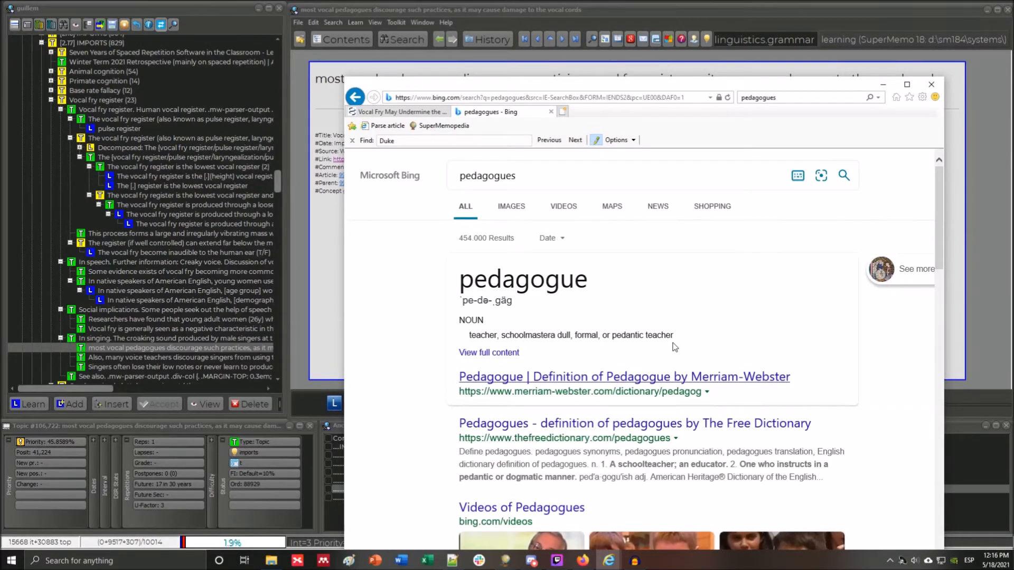
Read the search result's definition of pedagogue and open the Merriam-Webster entry to examine its meaning.
left_click_drag(501, 335, 554, 332)
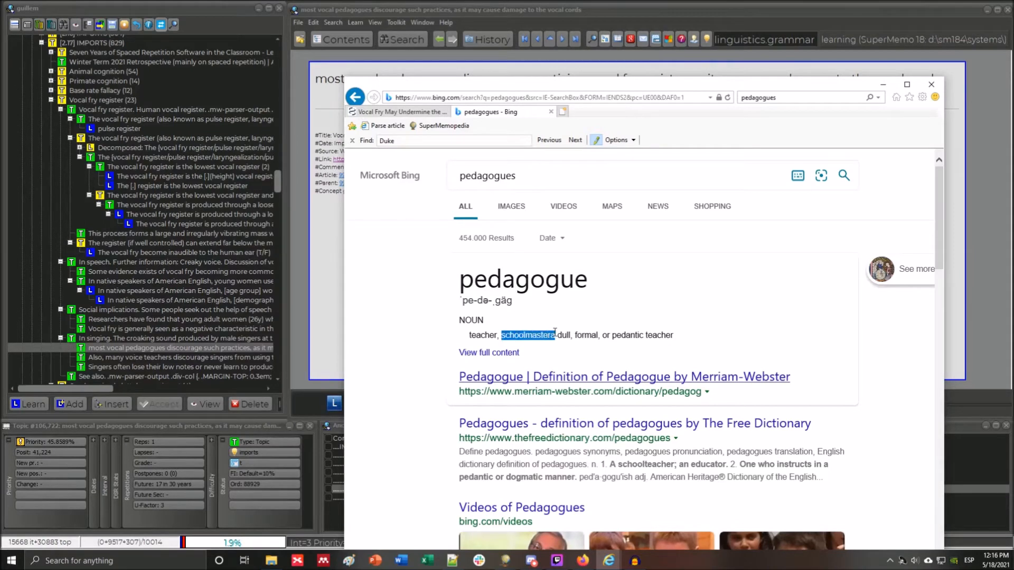
left_click(595, 306)
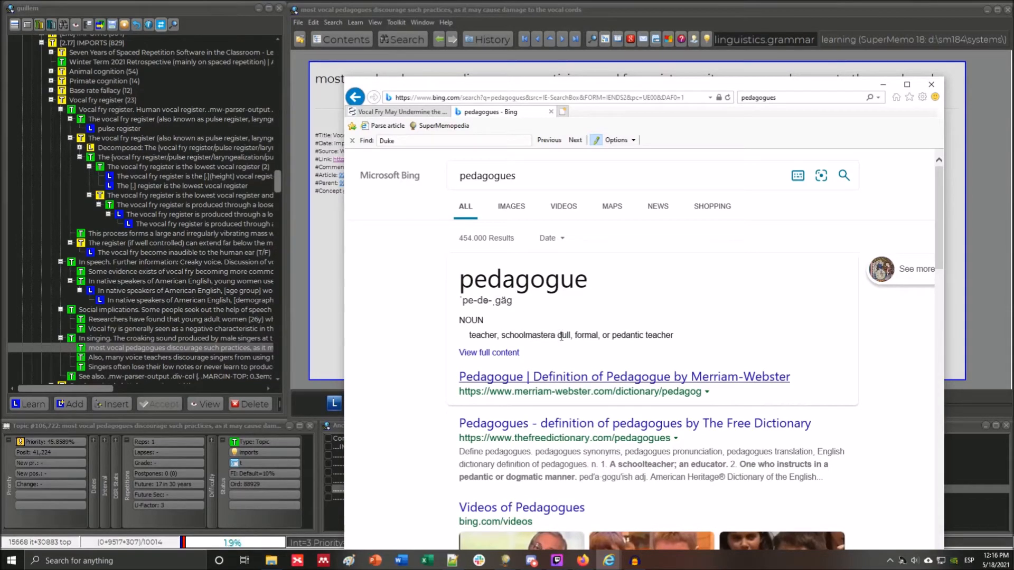
scroll(561, 337, "down", 5)
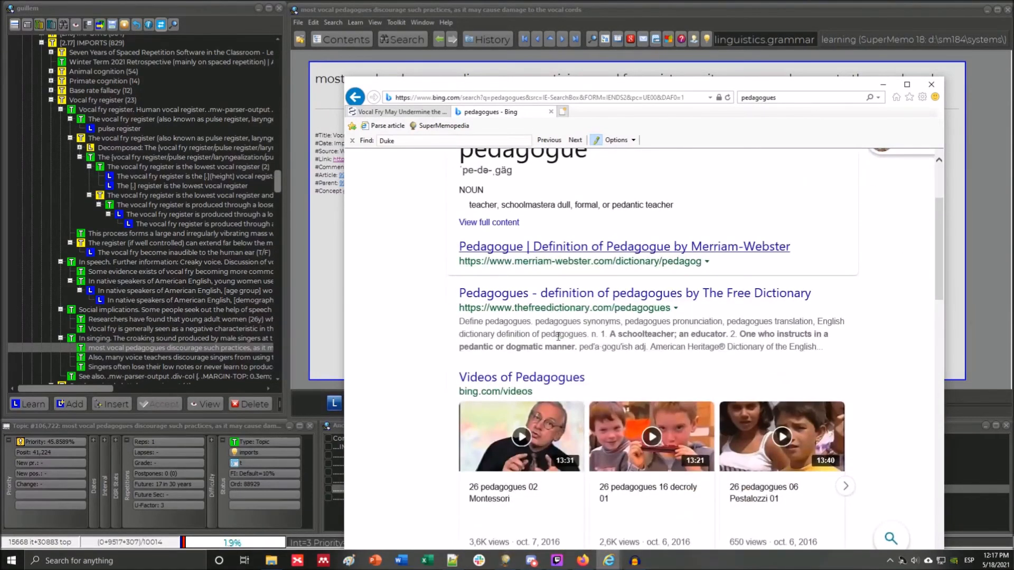
scroll(558, 342, "up", 3)
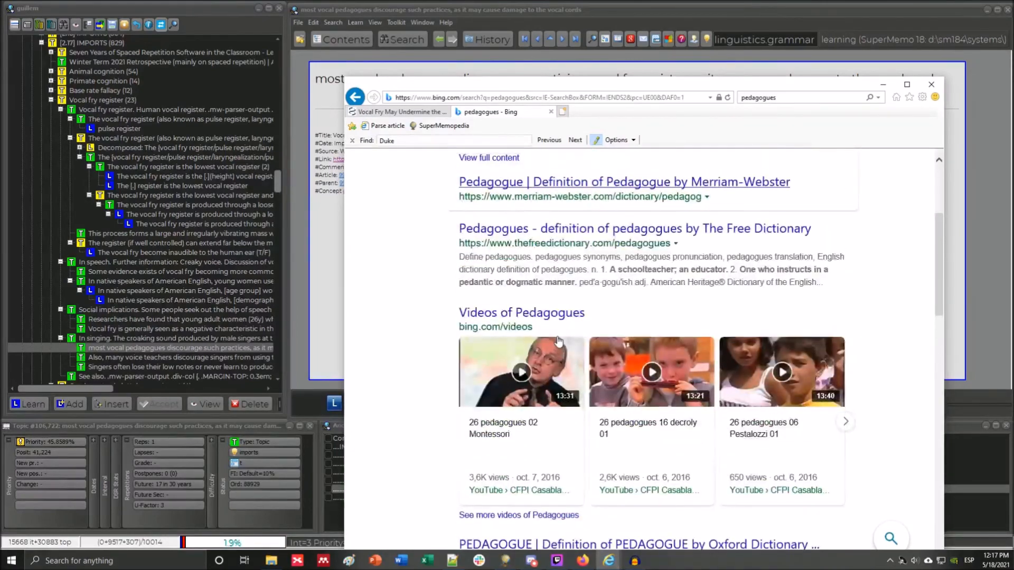
scroll(559, 341, "up", 2)
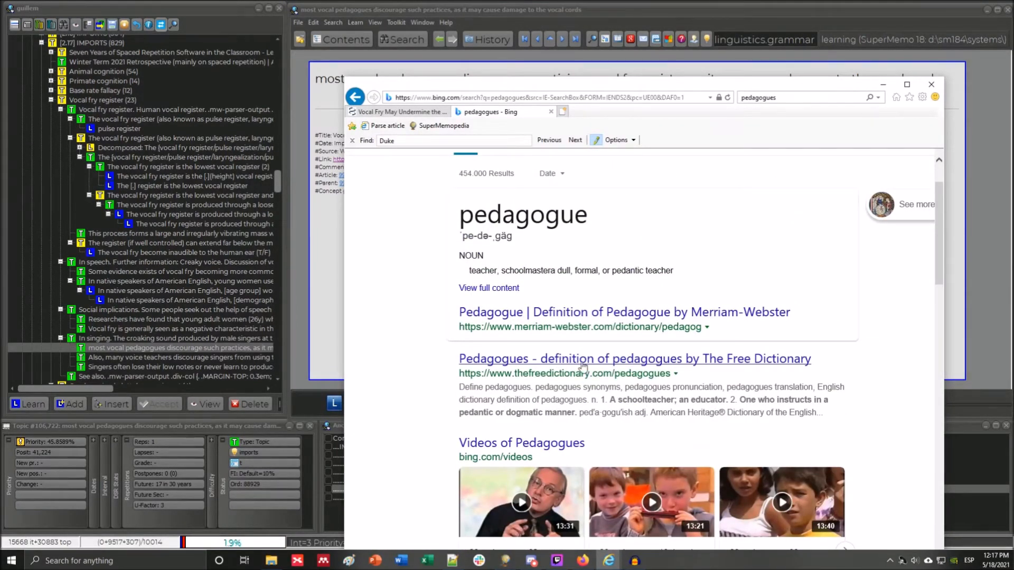
left_click(581, 316)
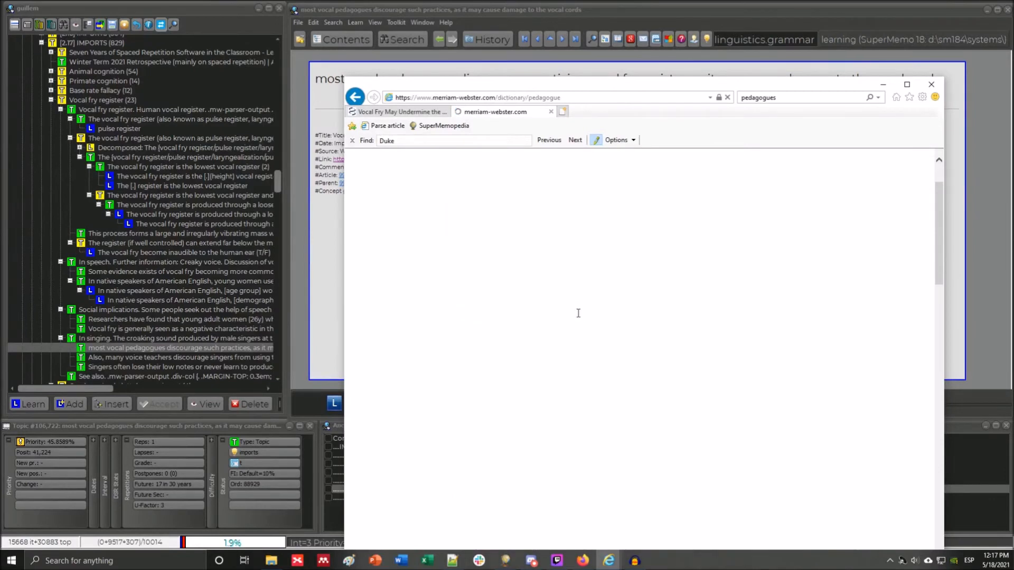
scroll(650, 323, "down", 2)
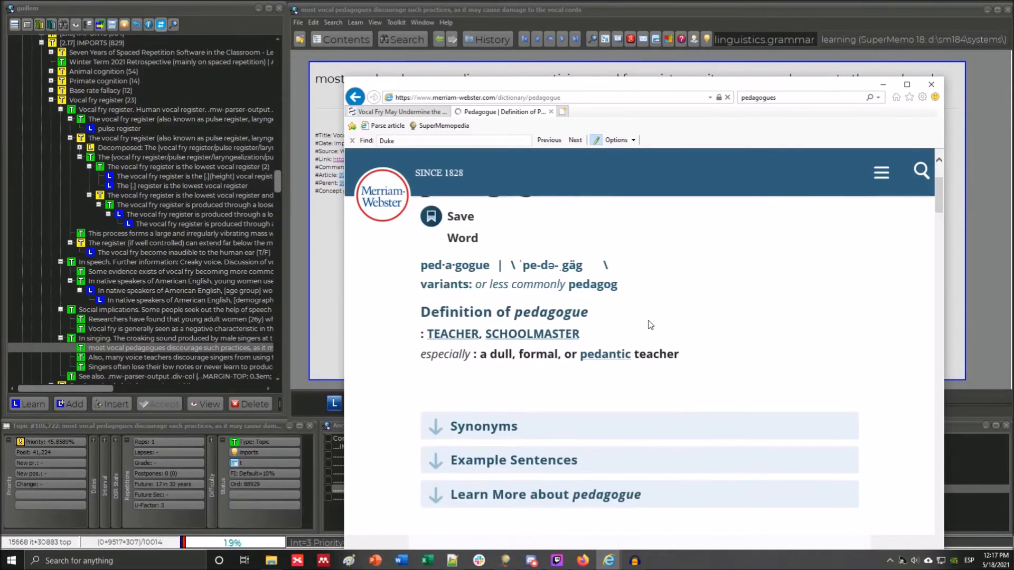
scroll(650, 324, "up", 1)
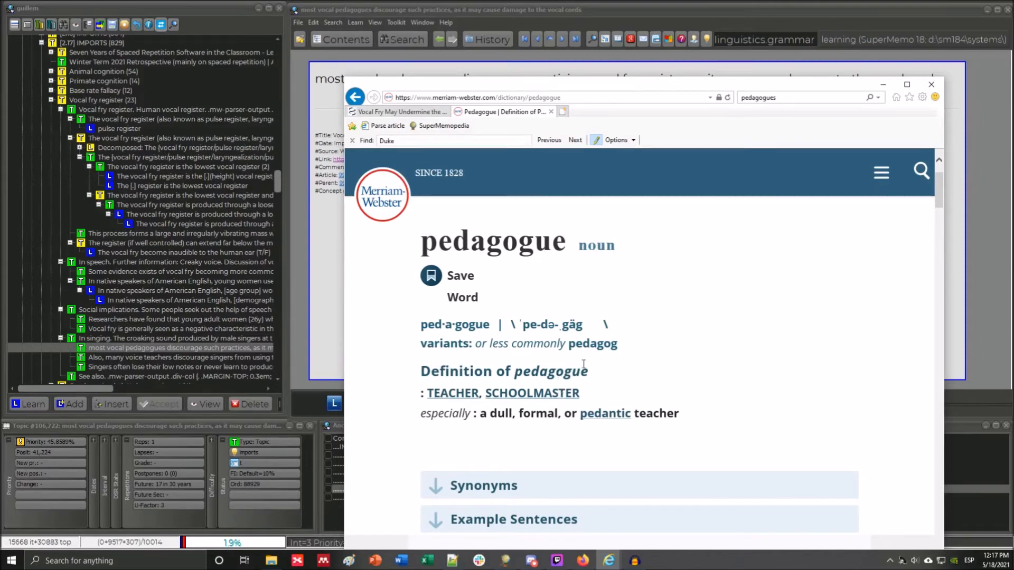
scroll(728, 315, "down", 1)
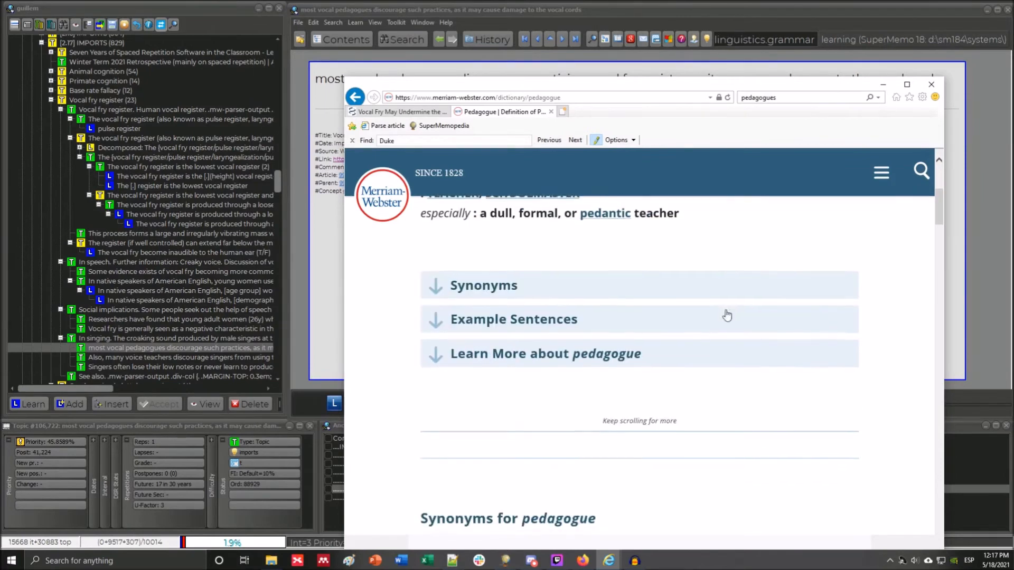
Return to SuperMemo, replace "pedagogues" in the extract with "teachers", and select the phrase "damage to the vocal cords".
left_click(883, 85)
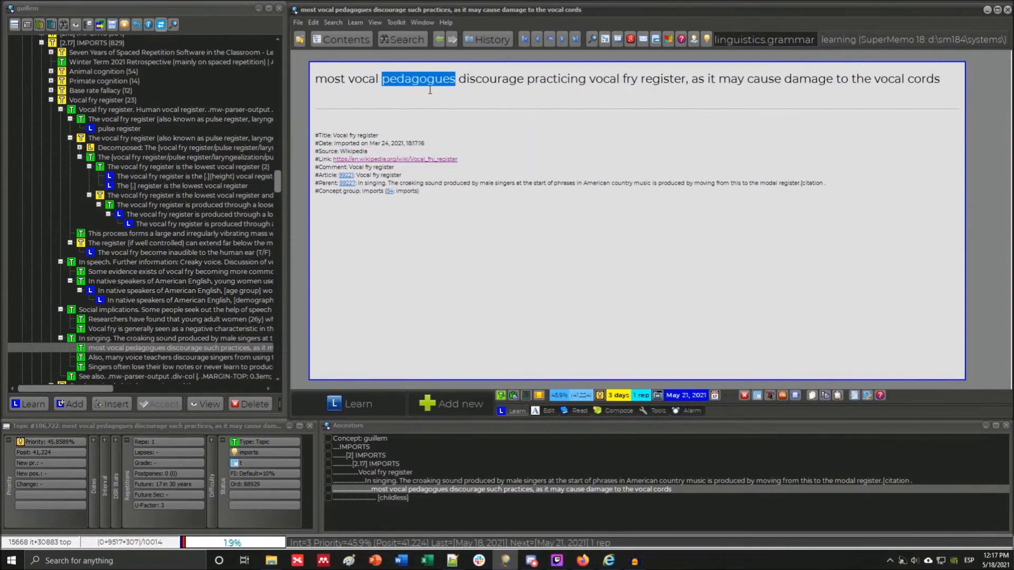
type("teachers")
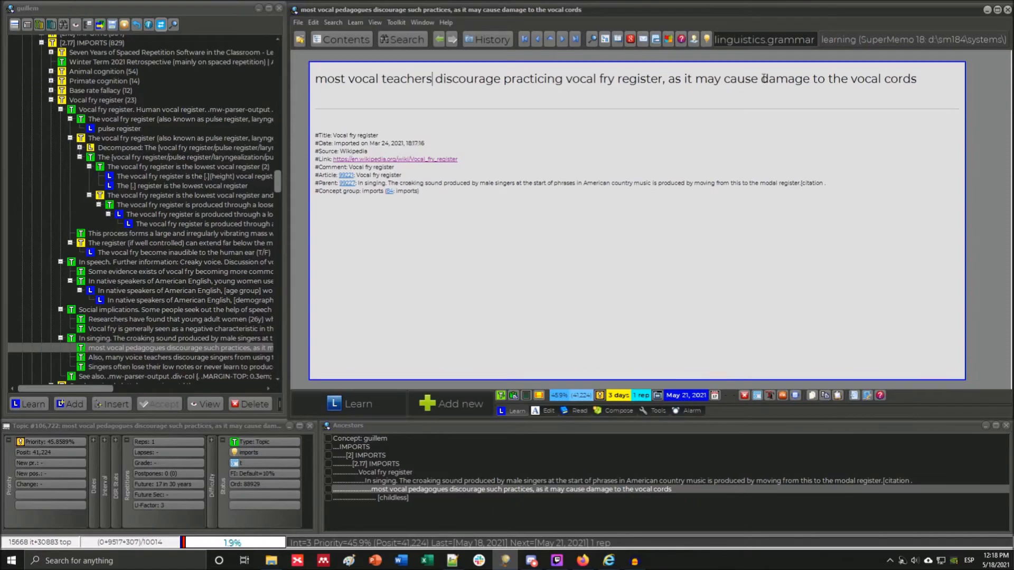
left_click_drag(762, 78, 918, 80)
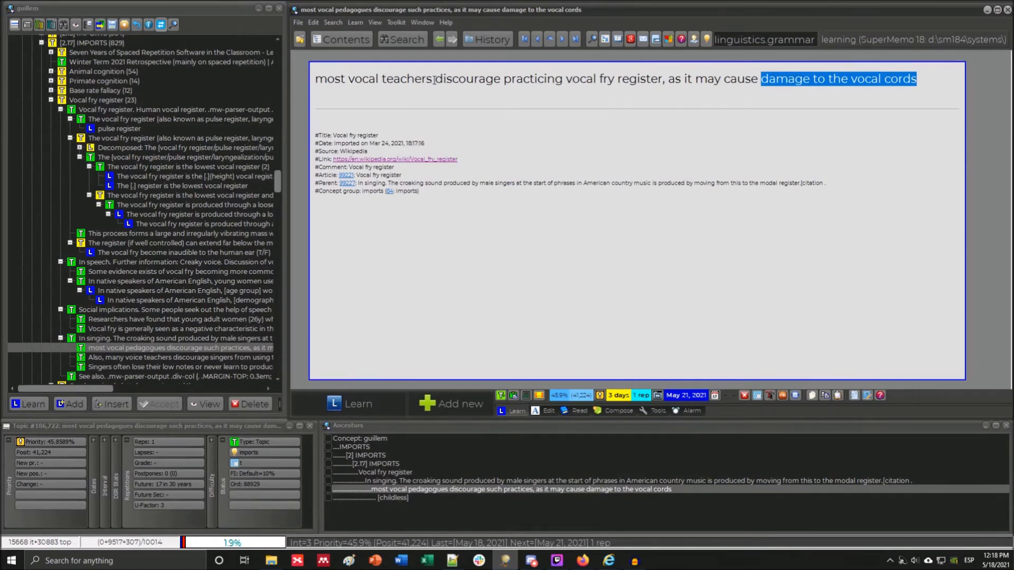
Copy "practicing vocal fry register, as it may cause damage to the vocal cords" onto a new line below the vocal teachers sentence.
left_click_drag(434, 80, 344, 79)
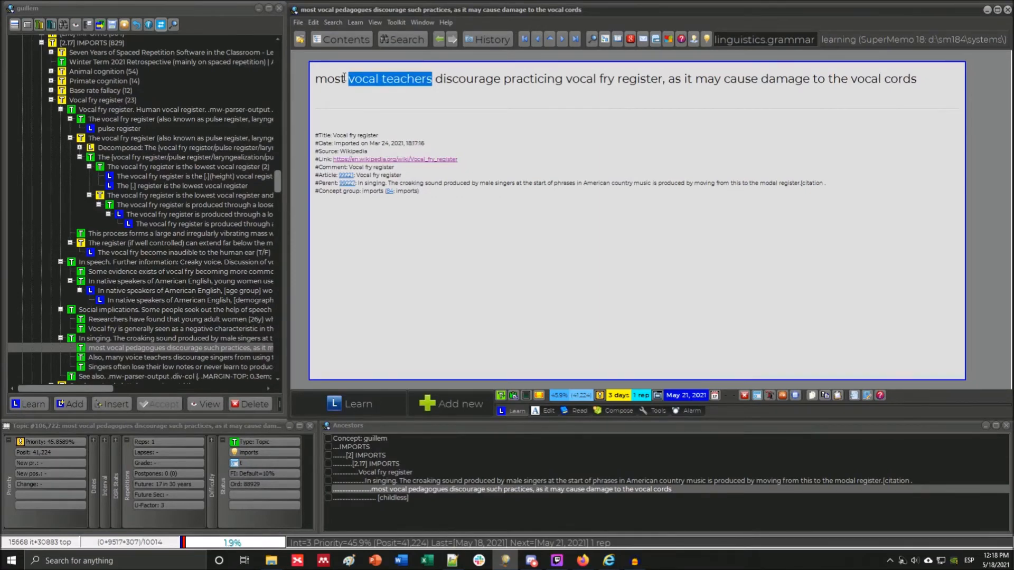
left_click_drag(344, 77, 347, 79)
left_click(924, 80)
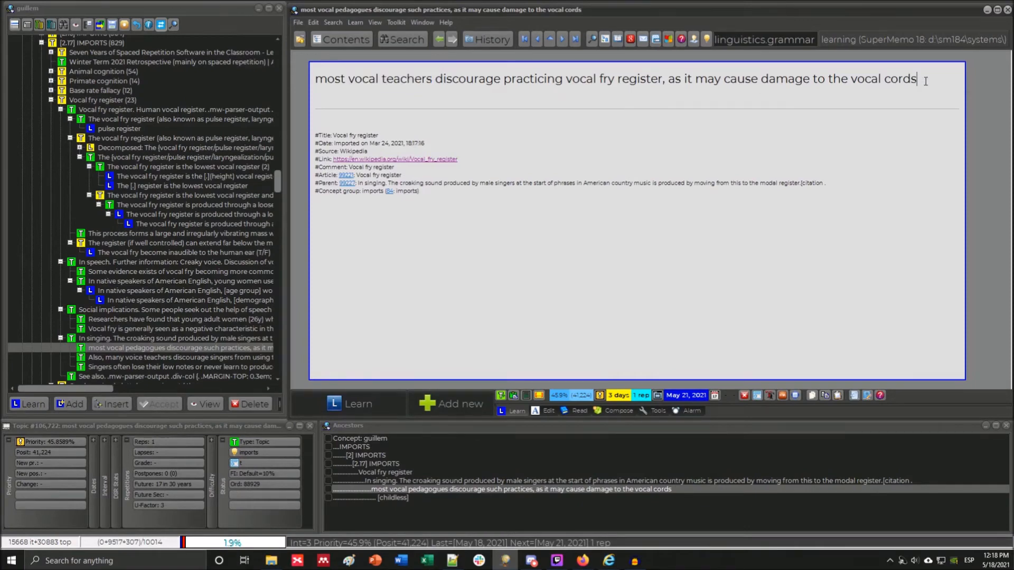
key("Return")
key("Return")
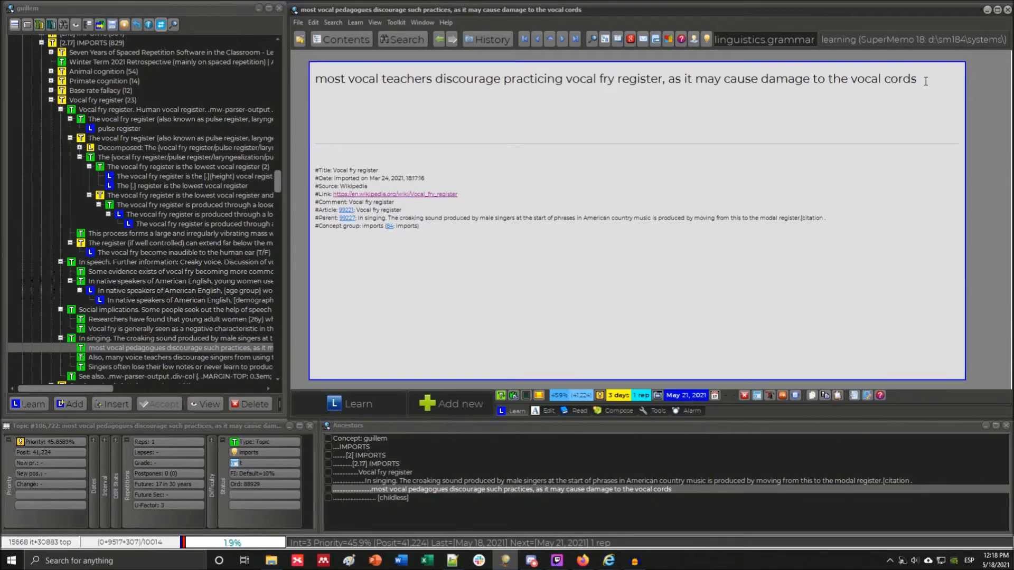
left_click_drag(499, 78, 920, 78)
key("ctrl+c")
left_click(425, 119)
key("ctrl+v")
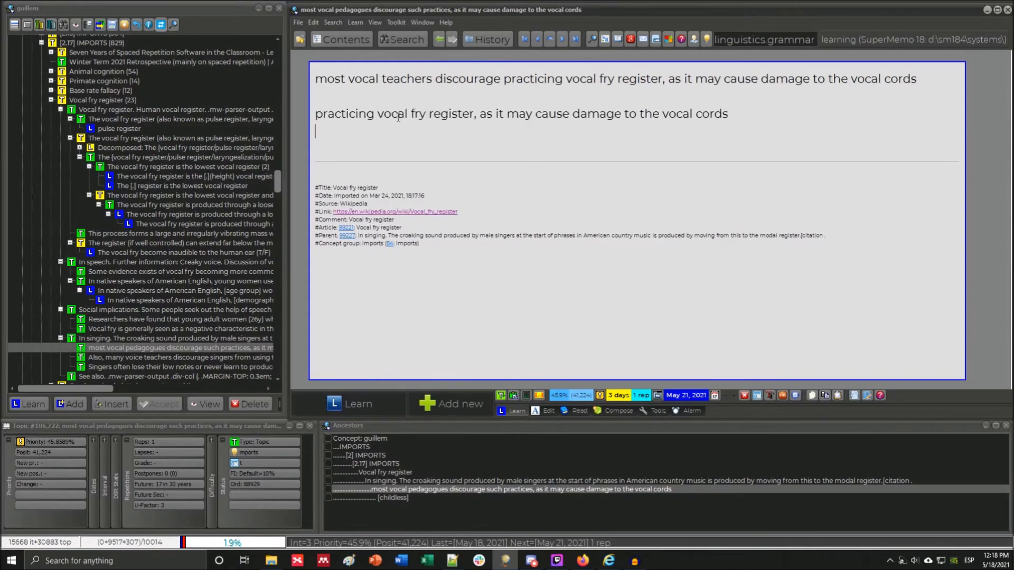
Insert "Why do" in front of the copied line about practicing vocal fry register.
left_click(318, 113)
type("Wh")
key("BackSpace")
key("BackSpace")
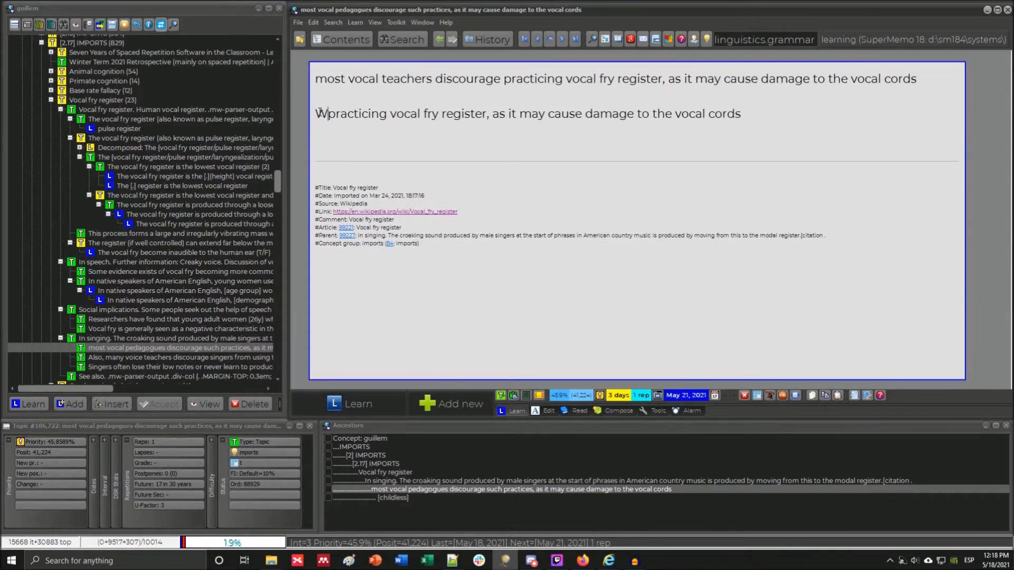
type("Why d")
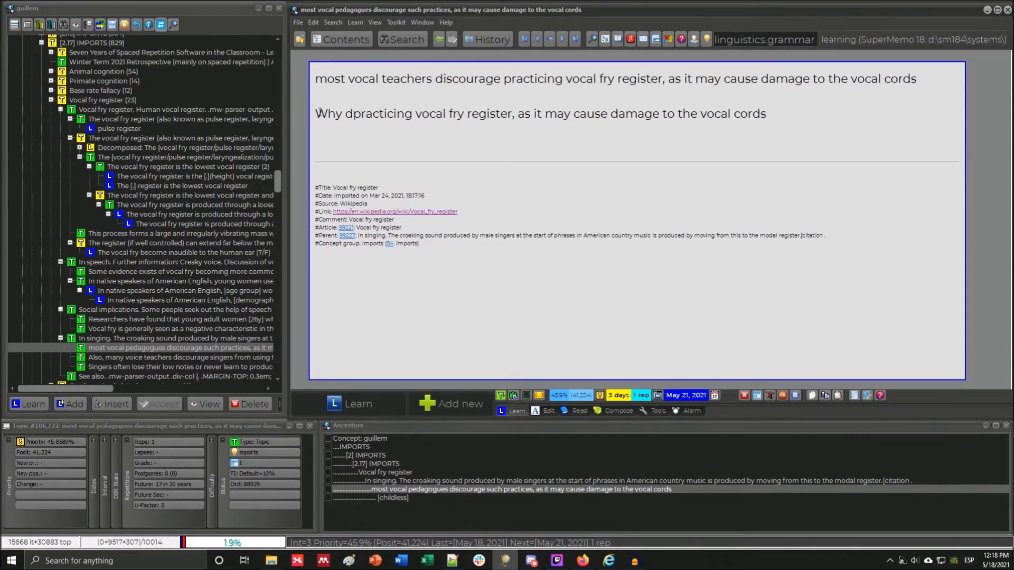
type("o")
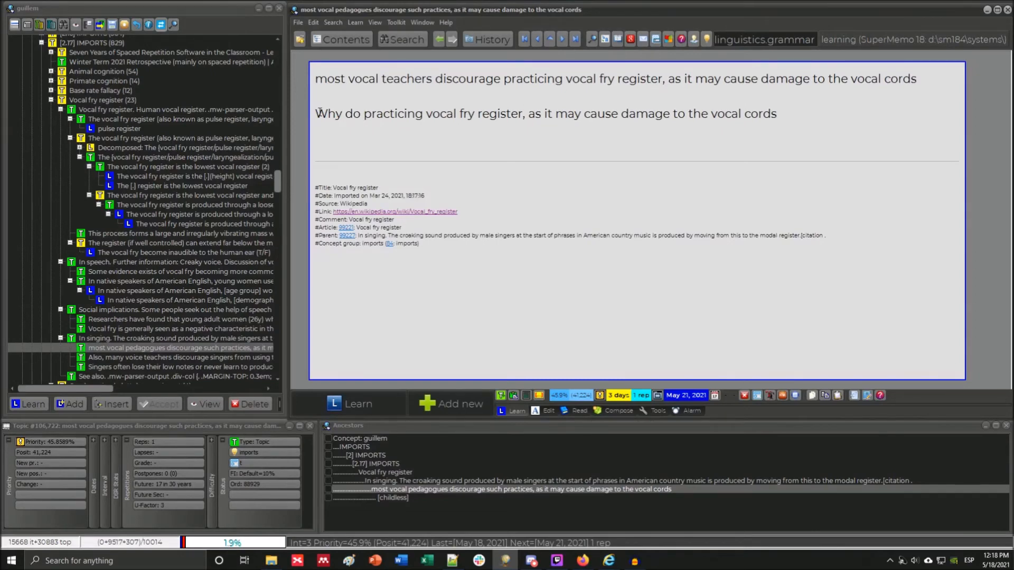
Add "is discourages?" after "register" and place "as it may cause damage to the vocal cords" on its own line without the comma.
left_click(523, 115)
type("is discourag")
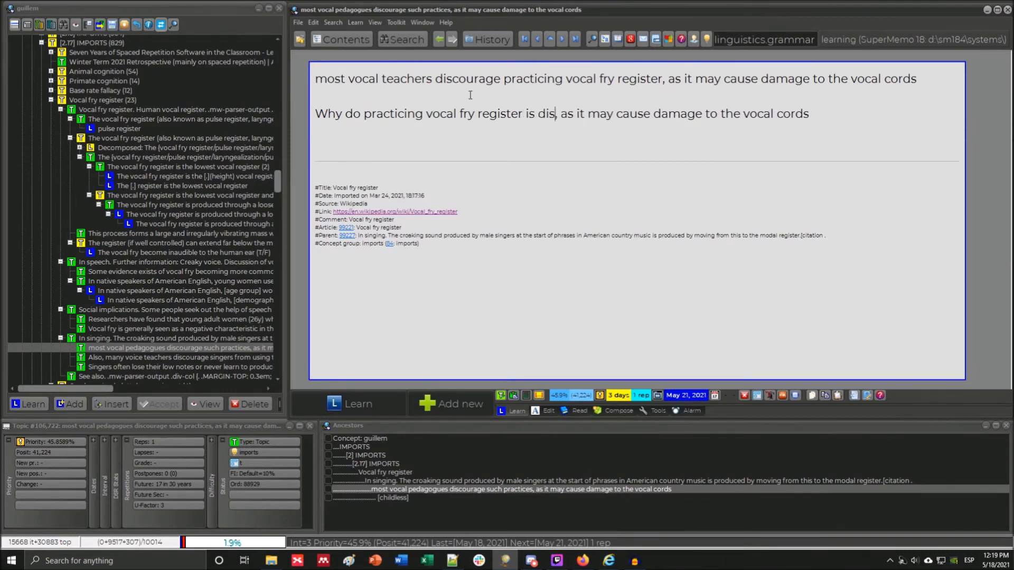
type("es?")
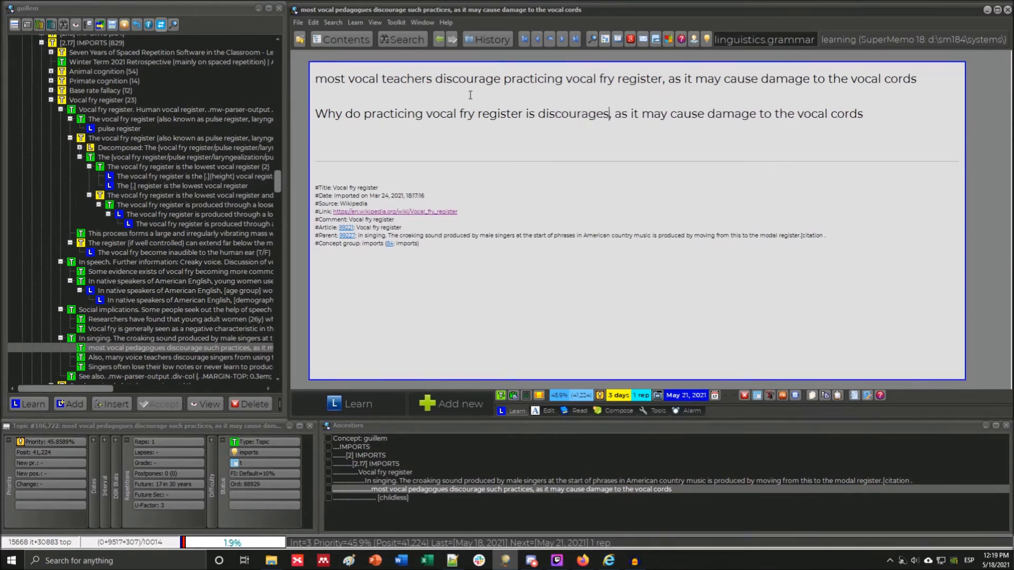
key("Return")
key("Delete")
key("Delete")
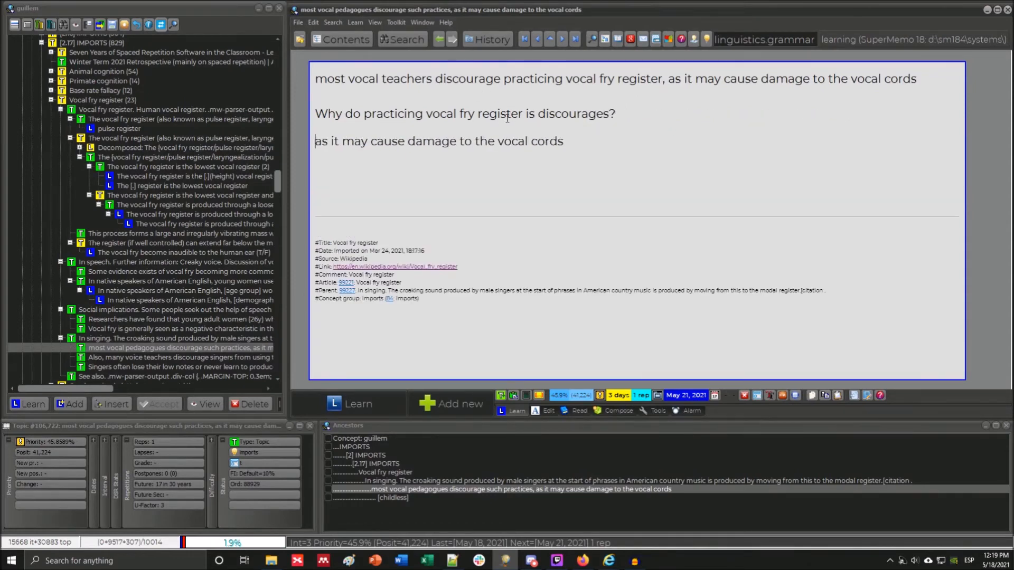
Correct the question to read "Why is practicing vocal fry register is discouraged?".
left_click(606, 111)
key("BackSpace")
type("d")
left_click_drag(362, 114, 346, 115)
type("is")
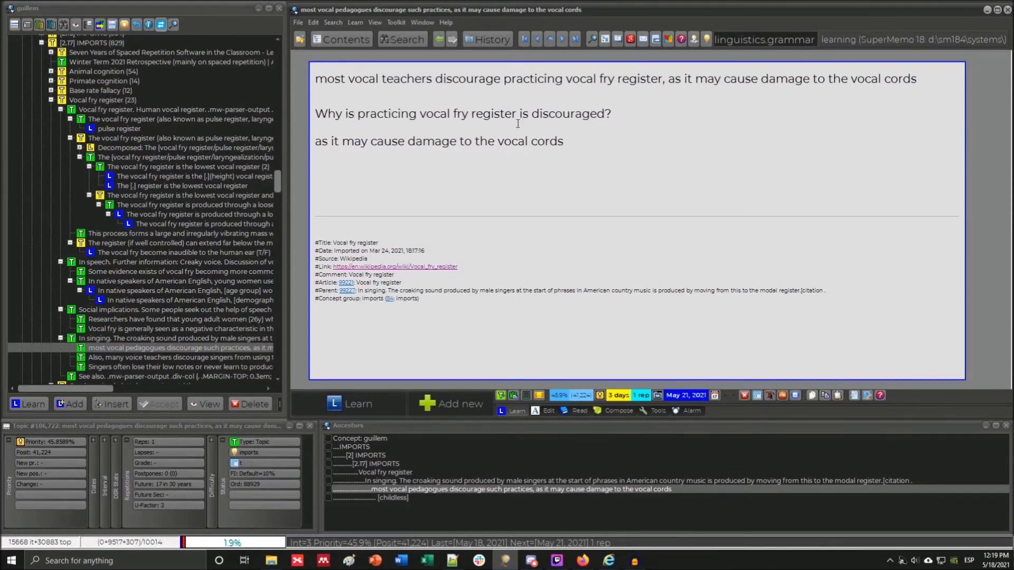
Delete the original vocal teachers sentence and the blank line above the question.
left_click_drag(918, 79, 317, 72)
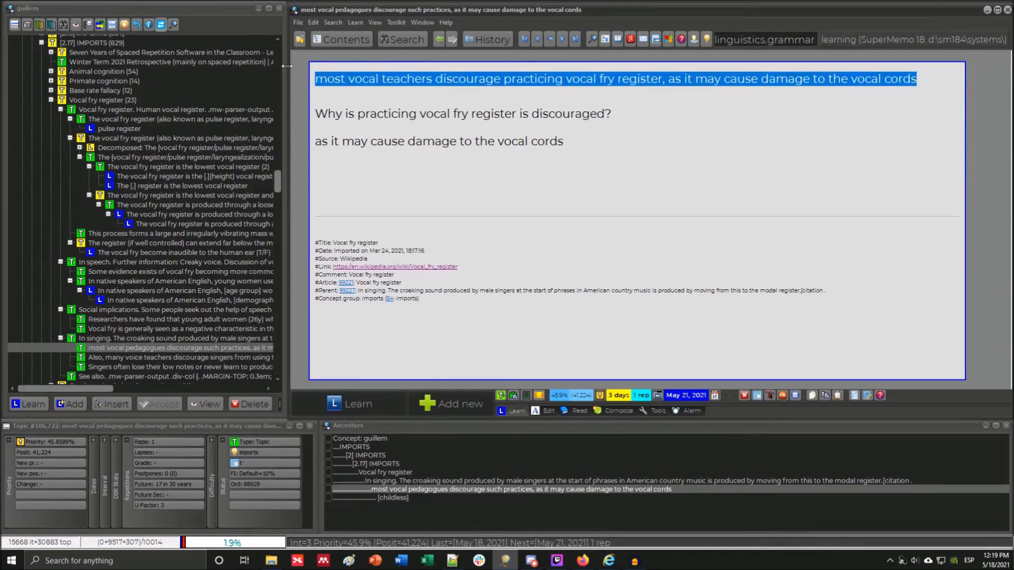
key("BackSpace")
key("Delete")
Change the element's type to Item and apply the template "i" in its element parameters.
key("ctrl+shift+p")
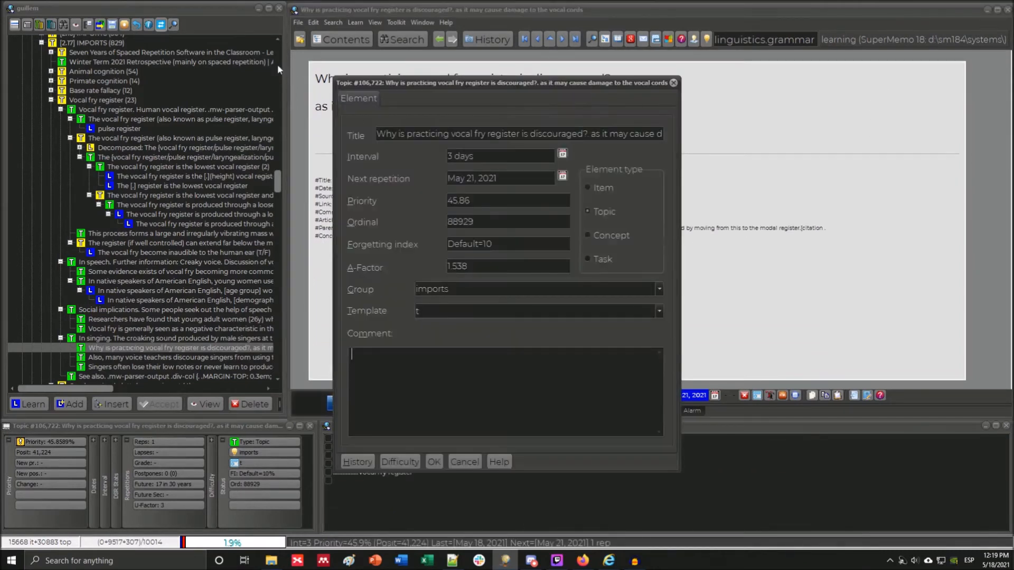
left_click(603, 188)
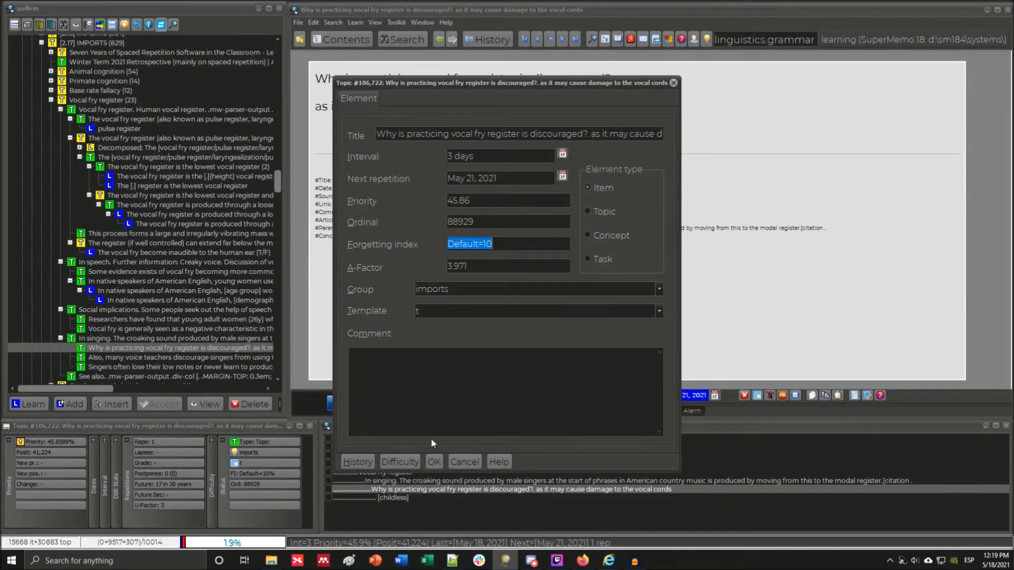
left_click(448, 311)
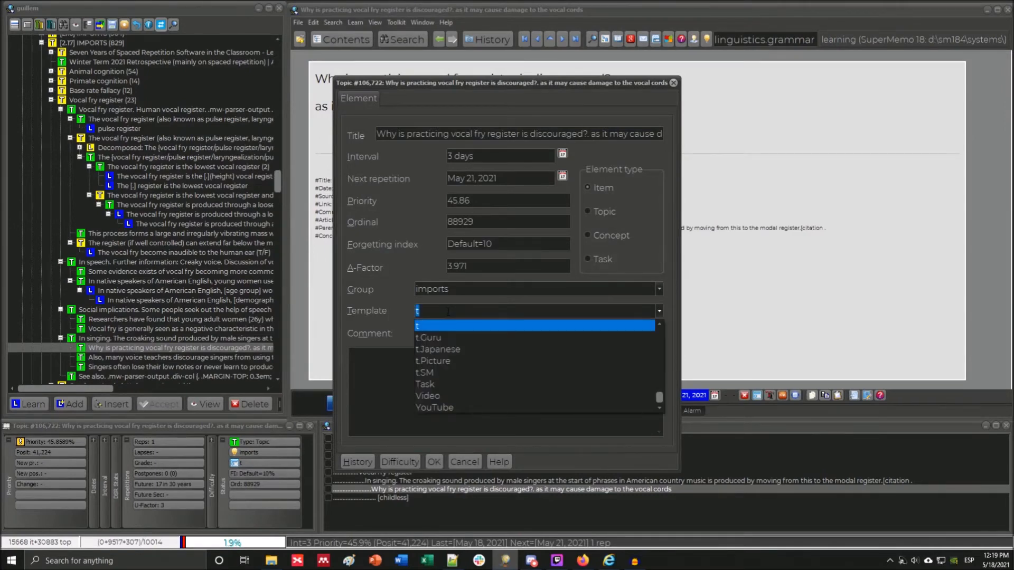
type("i")
key("Return")
key("Return")
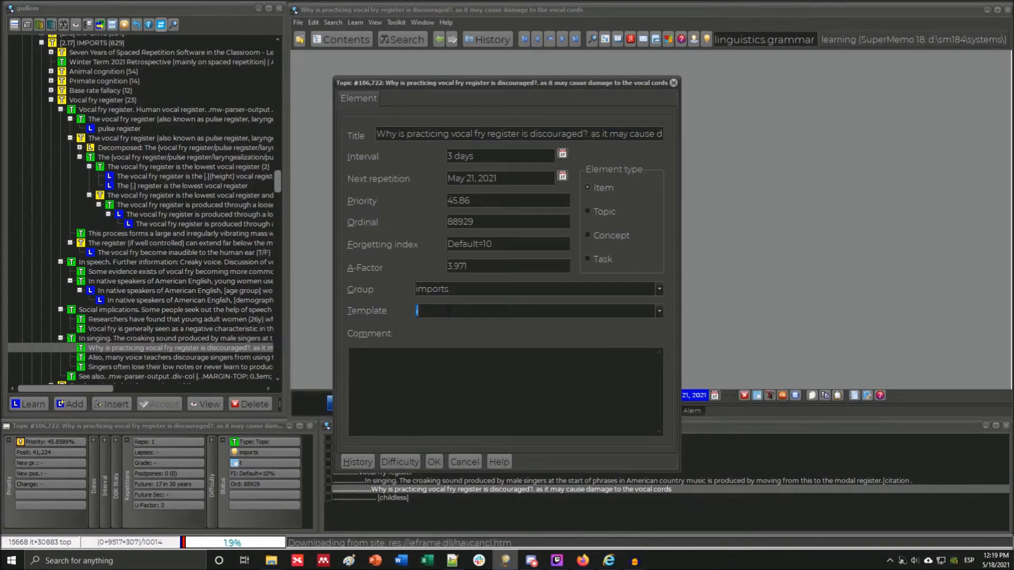
left_click(433, 462)
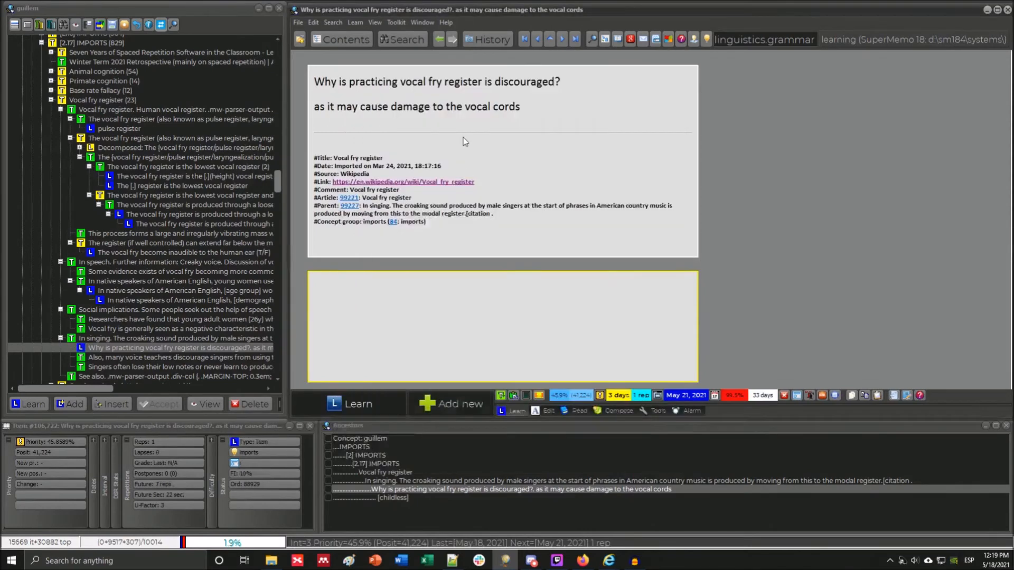
Move "as it may cause damage to the vocal cords" into the item's empty answer field and remove the blank lines after the question.
left_click_drag(523, 115, 304, 107)
key("ctrl+x")
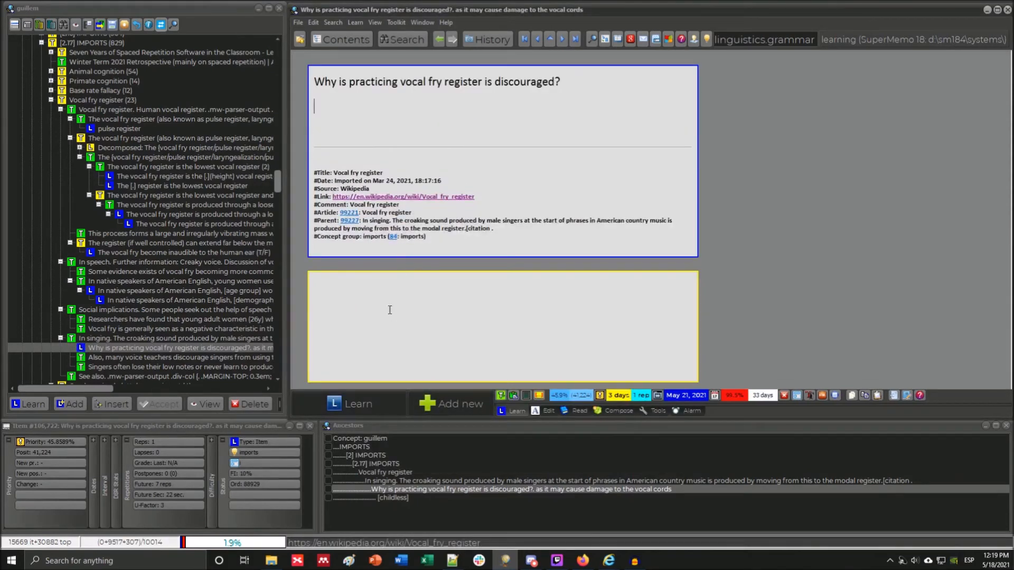
key("ctrl+v")
left_click(414, 117)
key("BackSpace")
key("BackSpace")
key("BackSpace")
key("BackSpace")
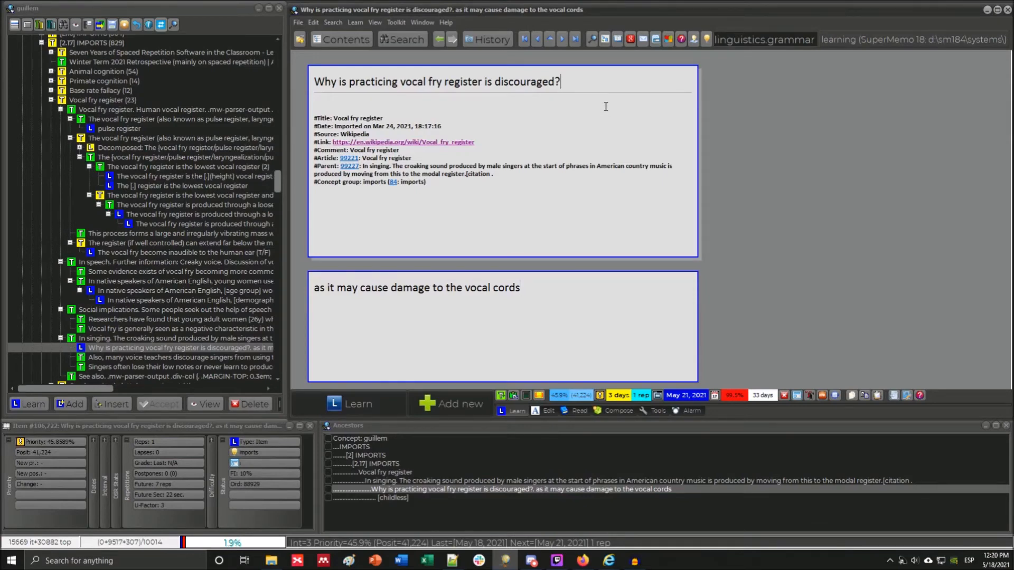
Open the extract about voice teachers discouraging frequent use of the vocal fry register and read it.
left_click(277, 379)
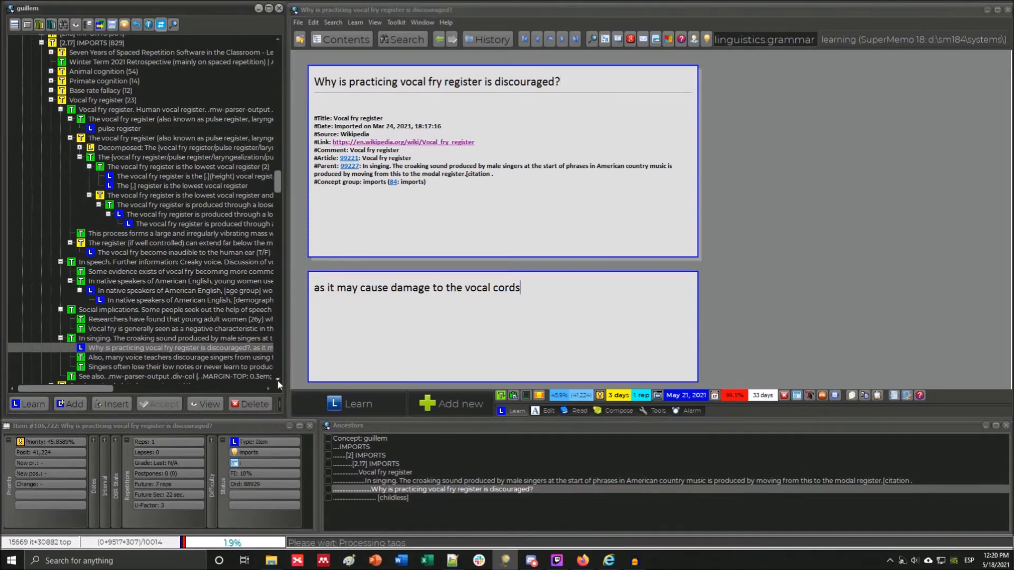
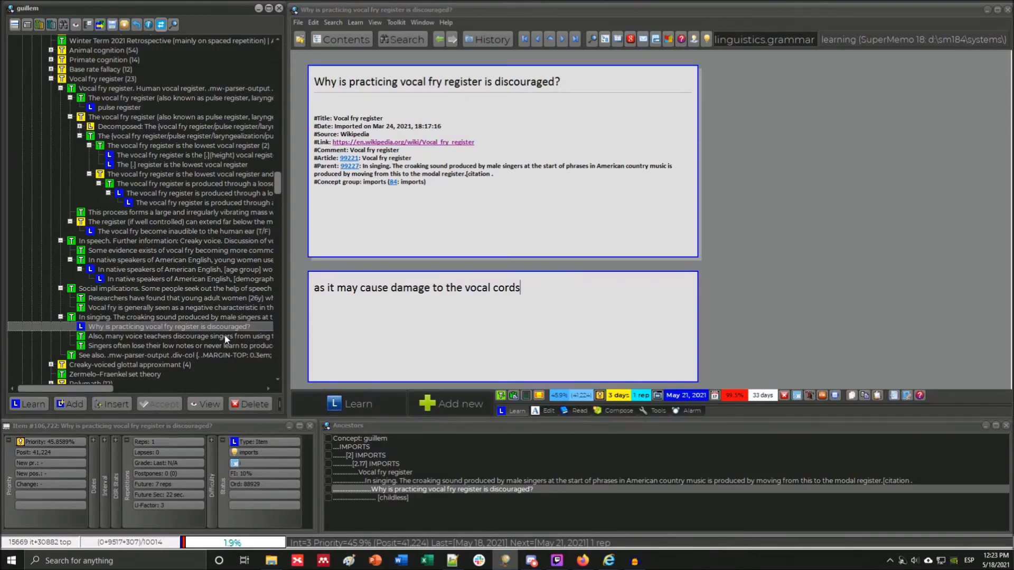
left_click(225, 339)
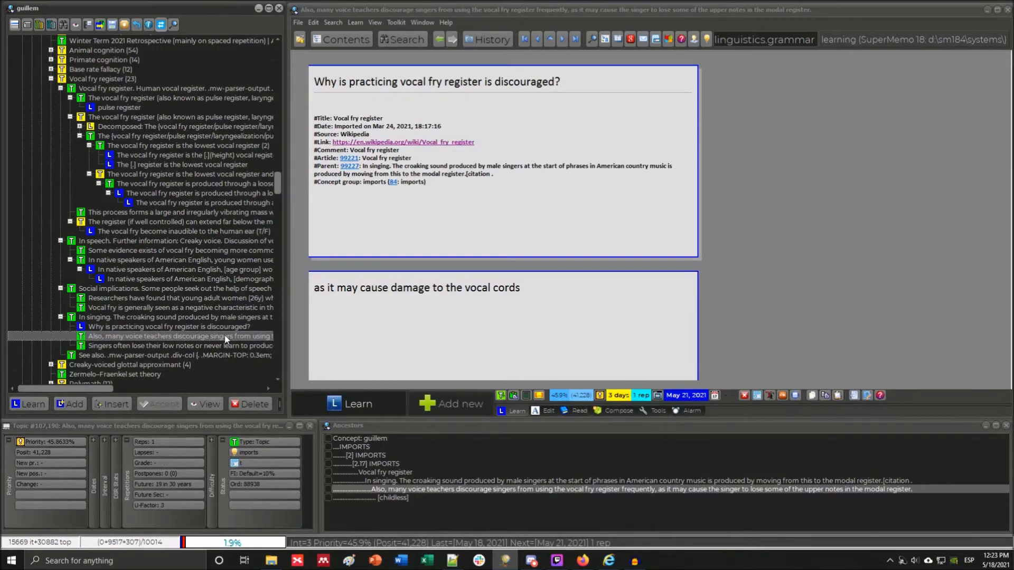
left_click(576, 101)
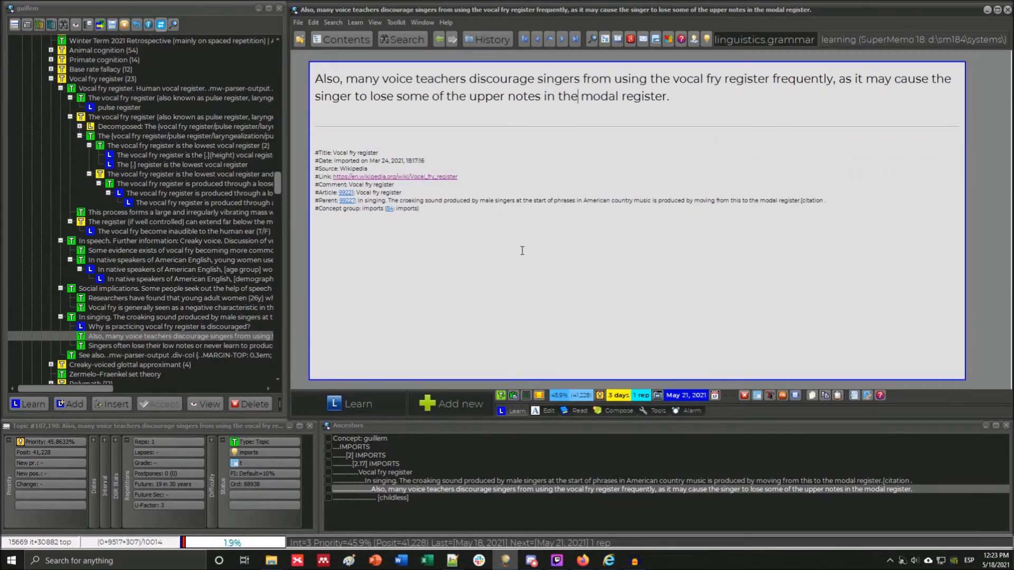
Open the extract about singers losing their low notes and examine its wording, including "laryngeal", "tension" and "never learn to produce".
left_click(177, 346)
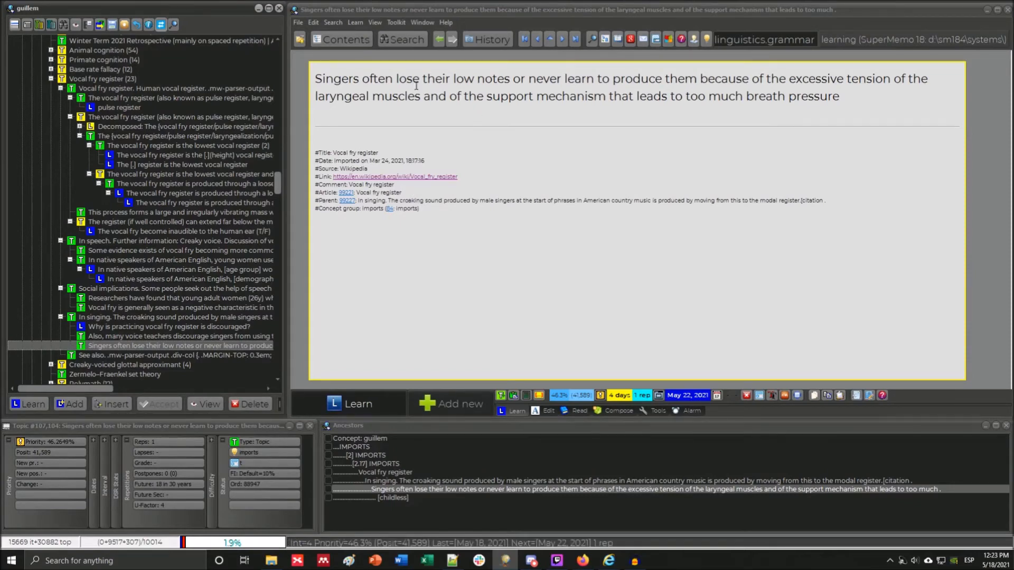
left_click_drag(370, 99, 311, 99)
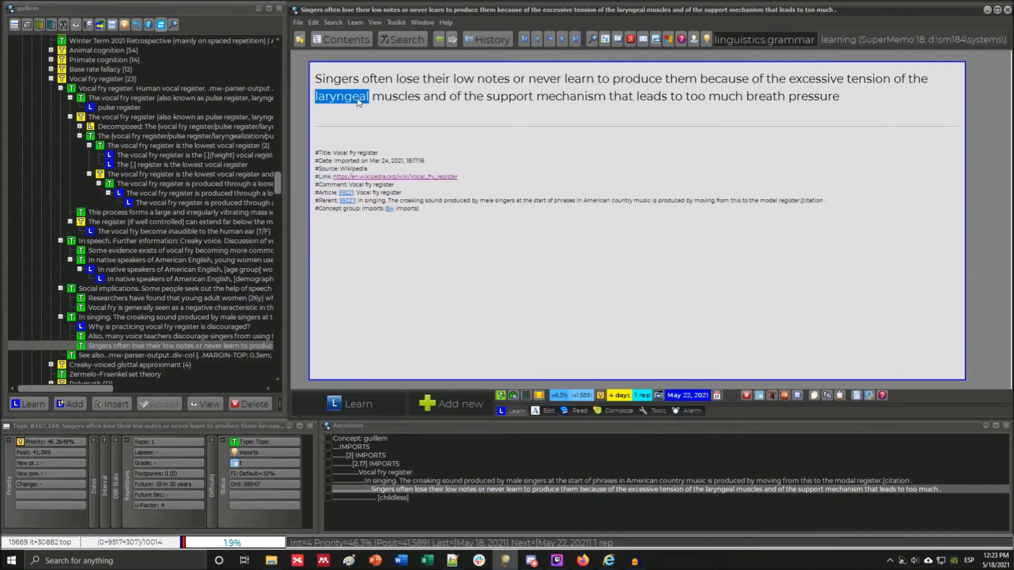
left_click(357, 103)
left_click_drag(372, 98, 317, 97)
double_click(336, 101)
left_click(385, 101)
left_click_drag(369, 99, 315, 96)
left_click_drag(891, 79, 848, 79)
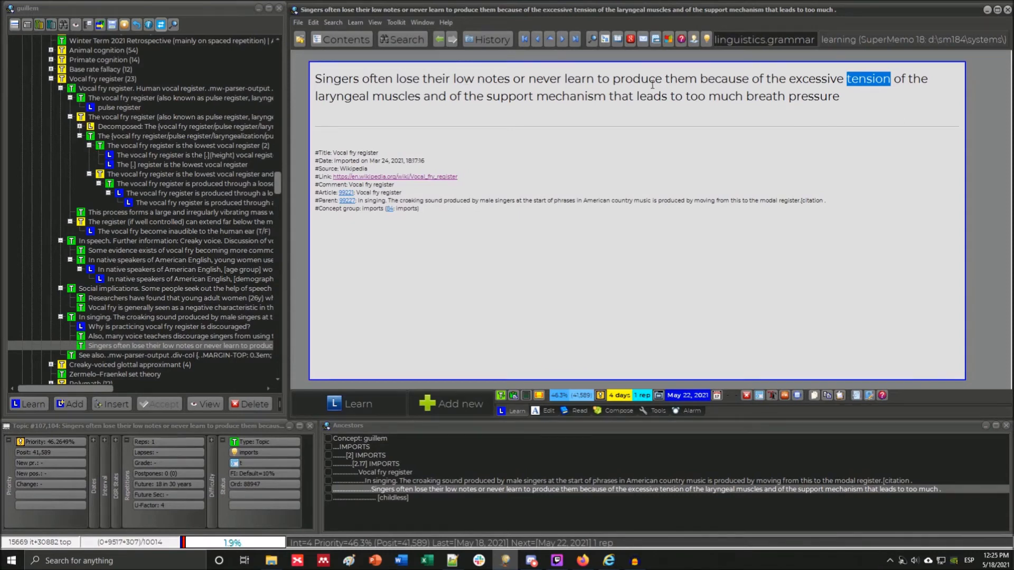
left_click_drag(529, 78, 673, 79)
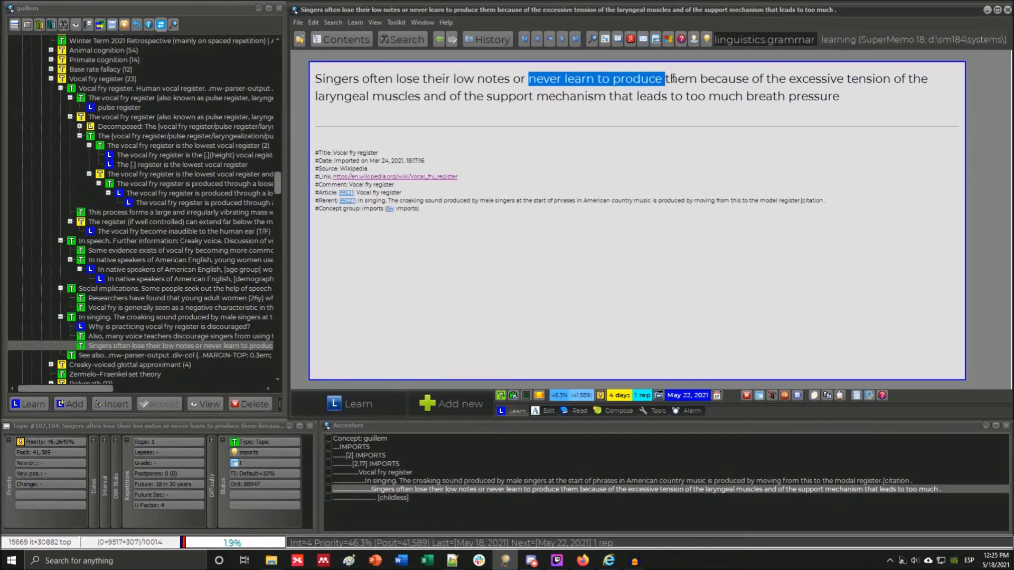
left_click_drag(673, 79, 674, 81)
left_click(346, 81)
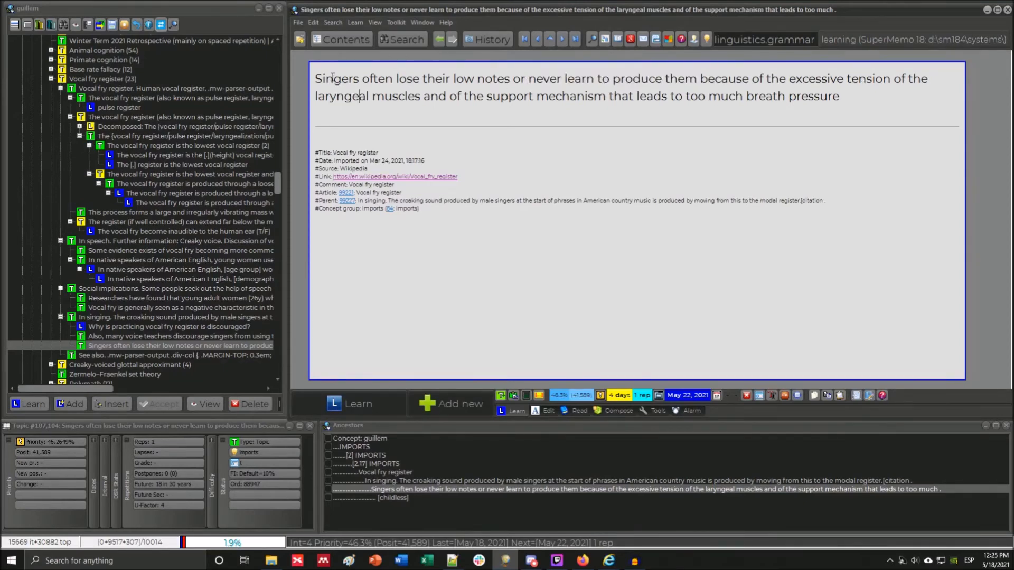
left_click_drag(315, 78, 897, 97)
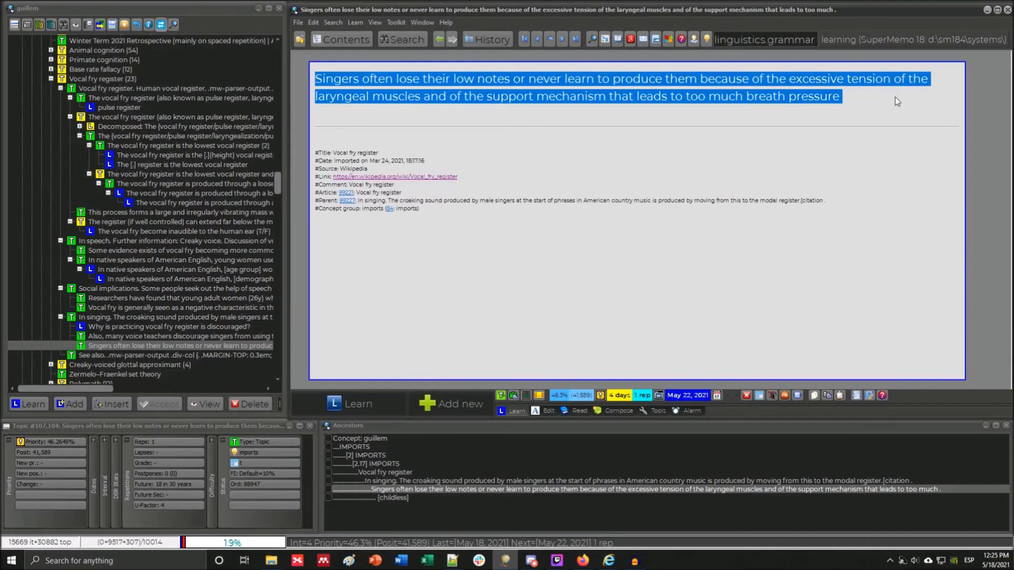
left_click(838, 96)
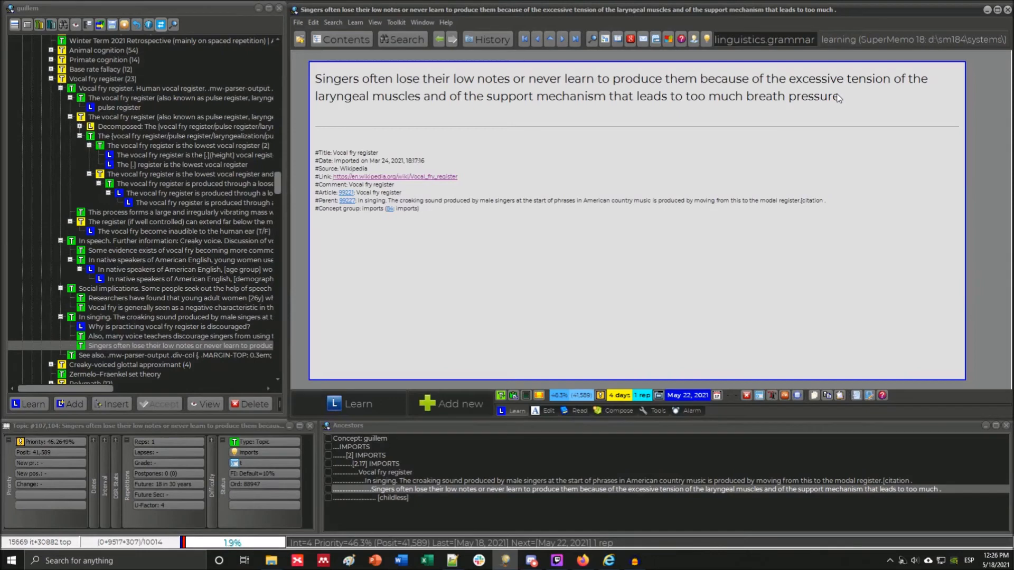
left_click_drag(847, 79, 891, 79)
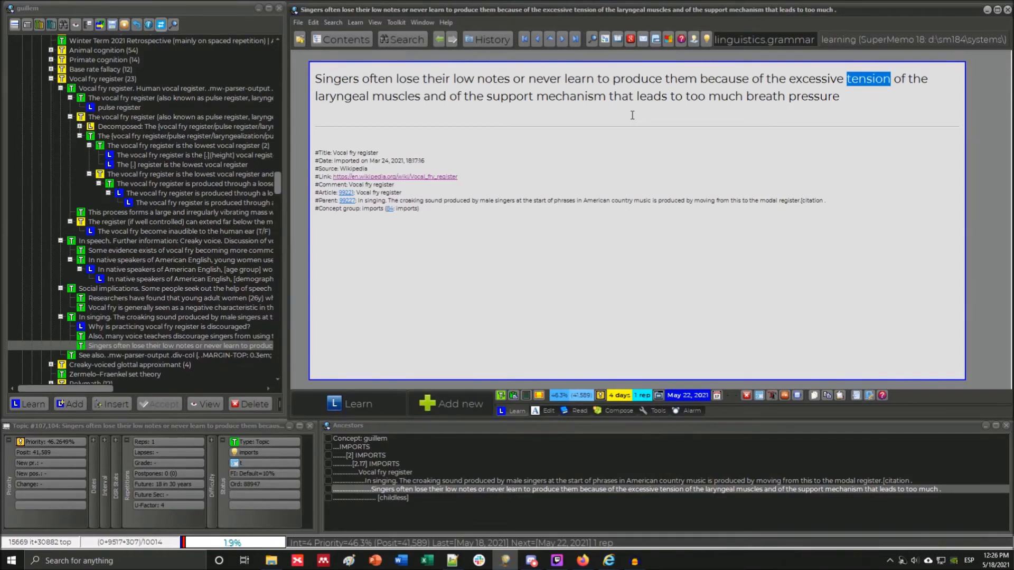
left_click(636, 83)
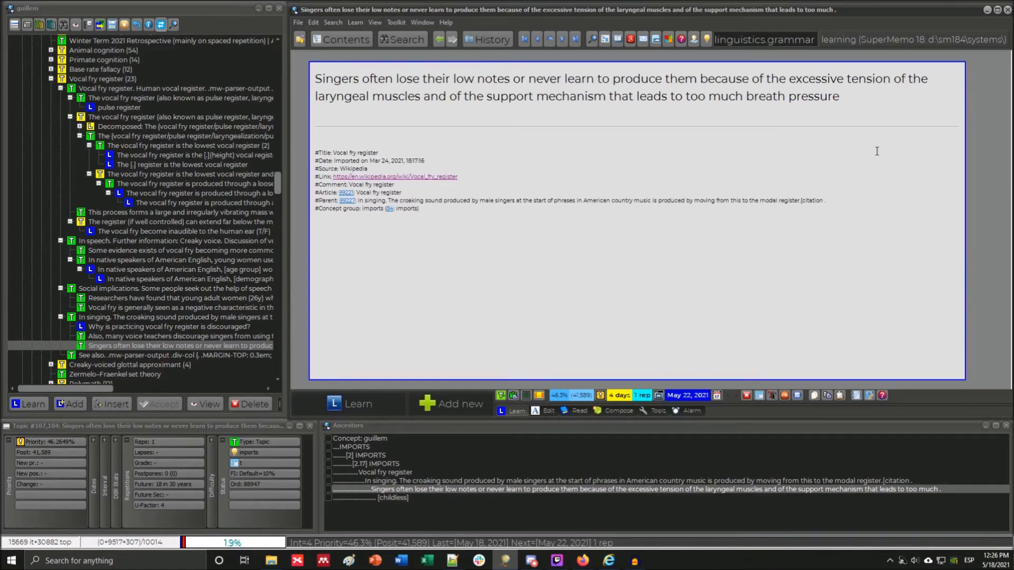
left_click(889, 79)
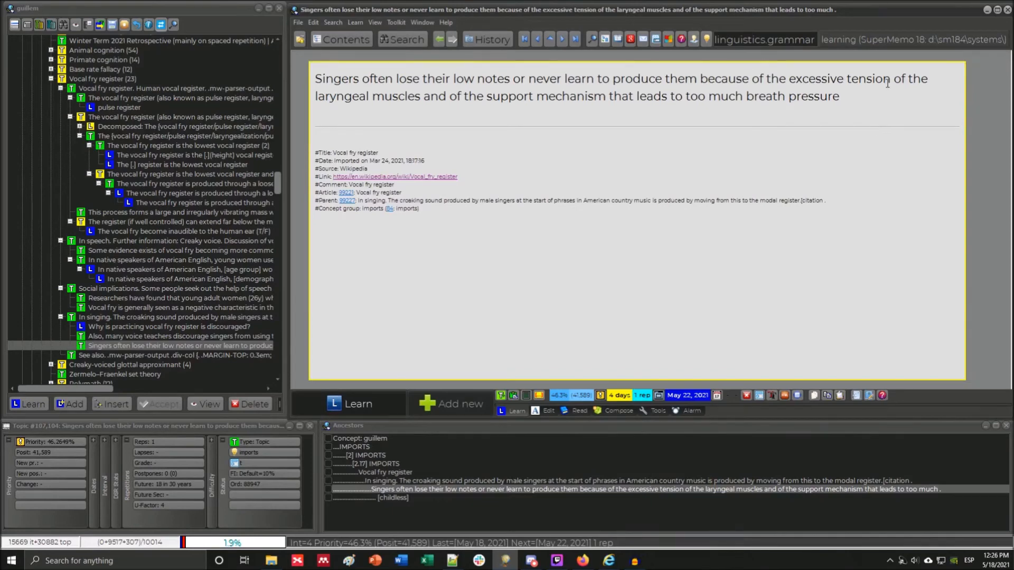
left_click_drag(883, 79, 846, 78)
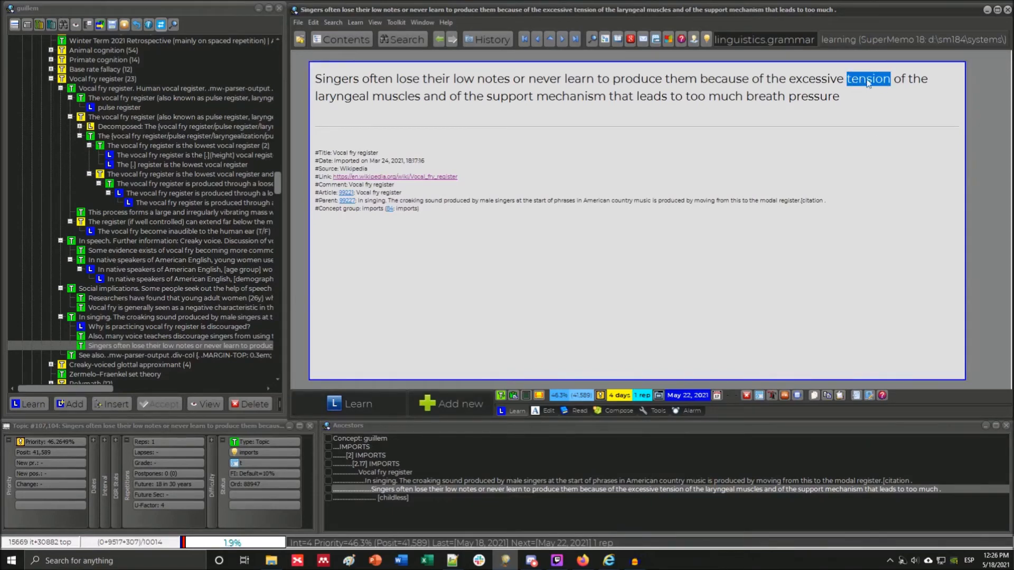
left_click(656, 82)
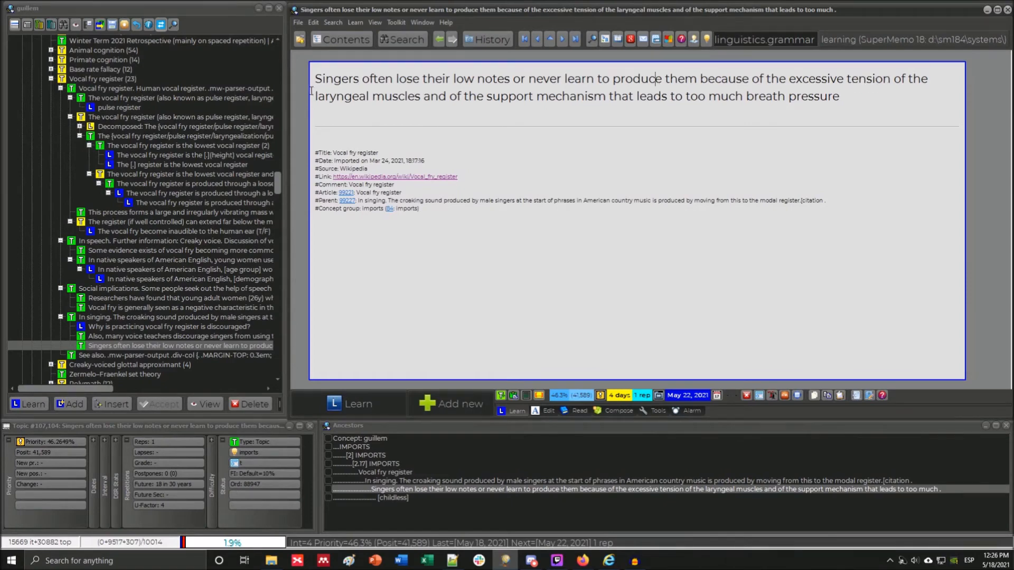
Reread the extract about singers losing their low notes and delete it.
left_click_drag(318, 86, 839, 96)
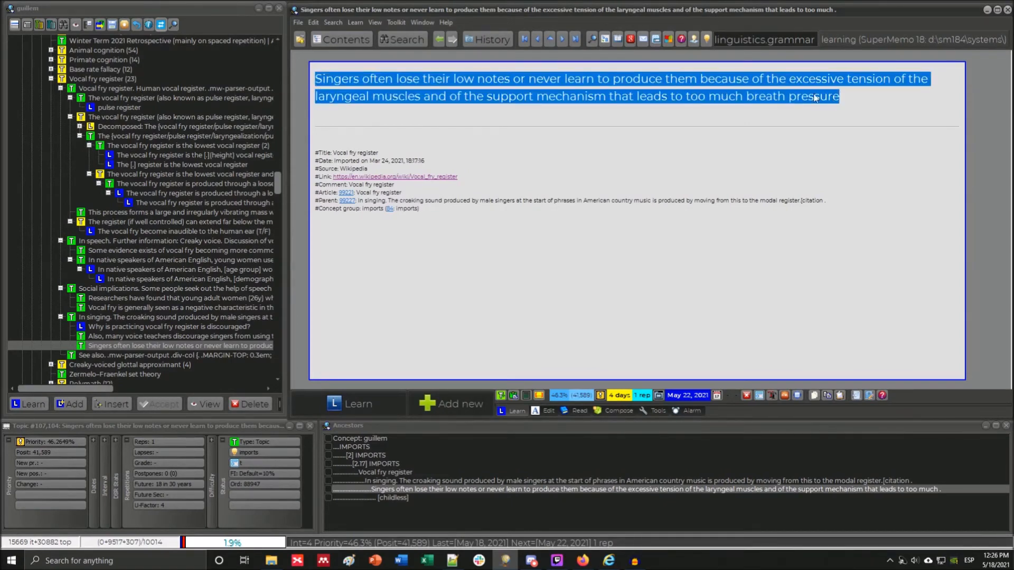
left_click(721, 81)
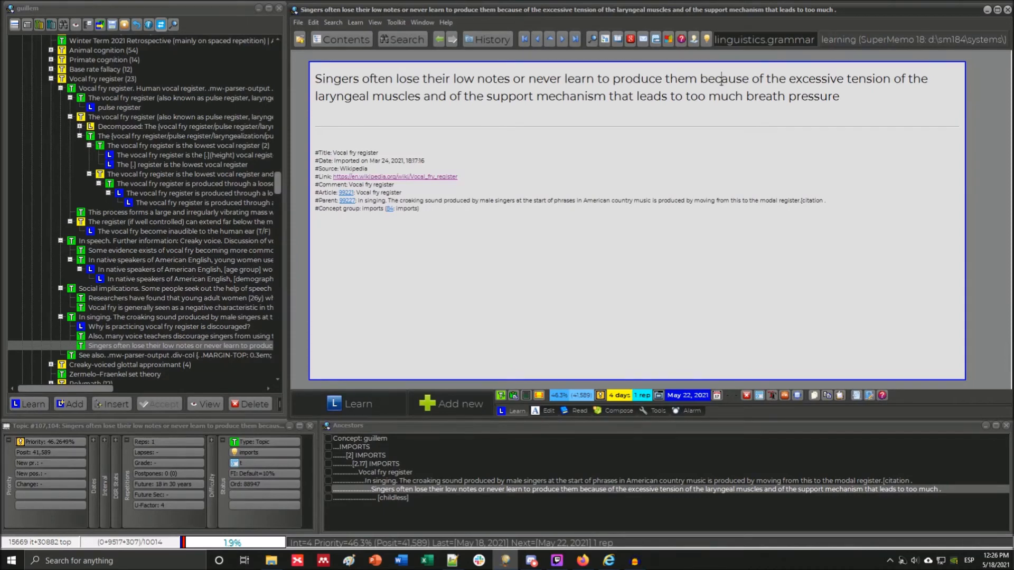
key("Escape")
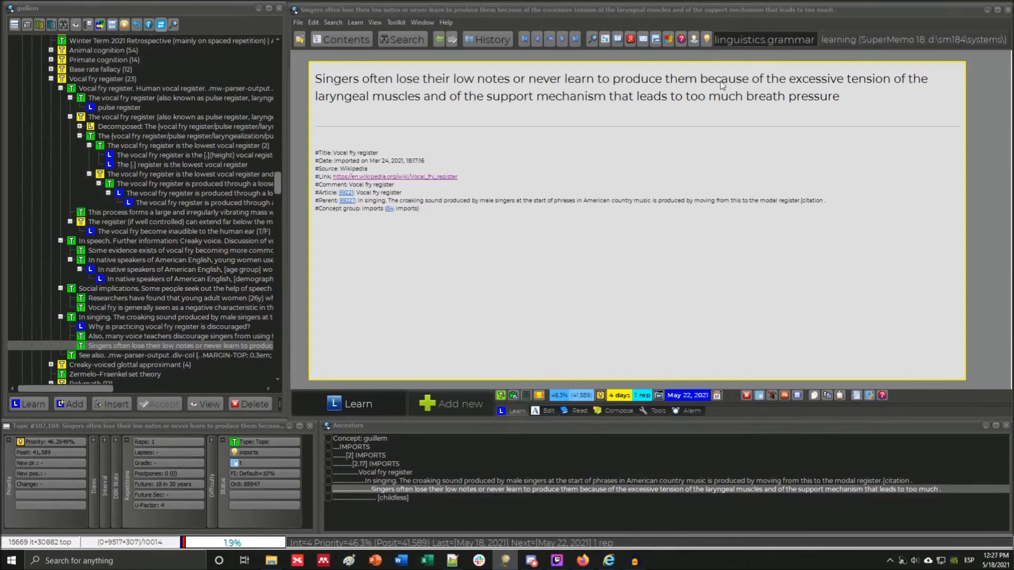
key("ctrl+shift+Delete")
key("Return")
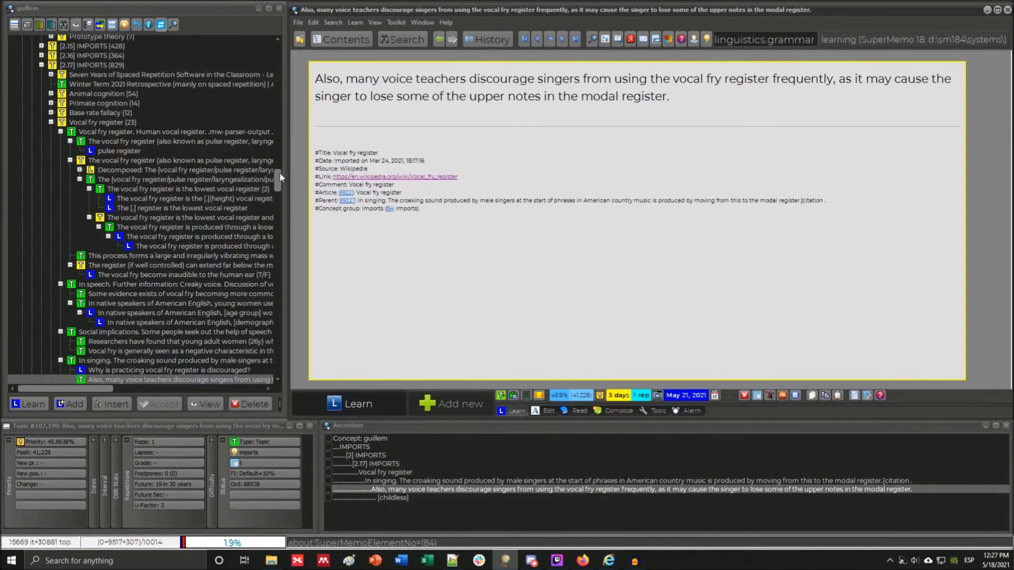
Open the vocal fry article's See also extract and look over its linked topics, including Death growl and Vocal register.
scroll(140, 244, "down", 5)
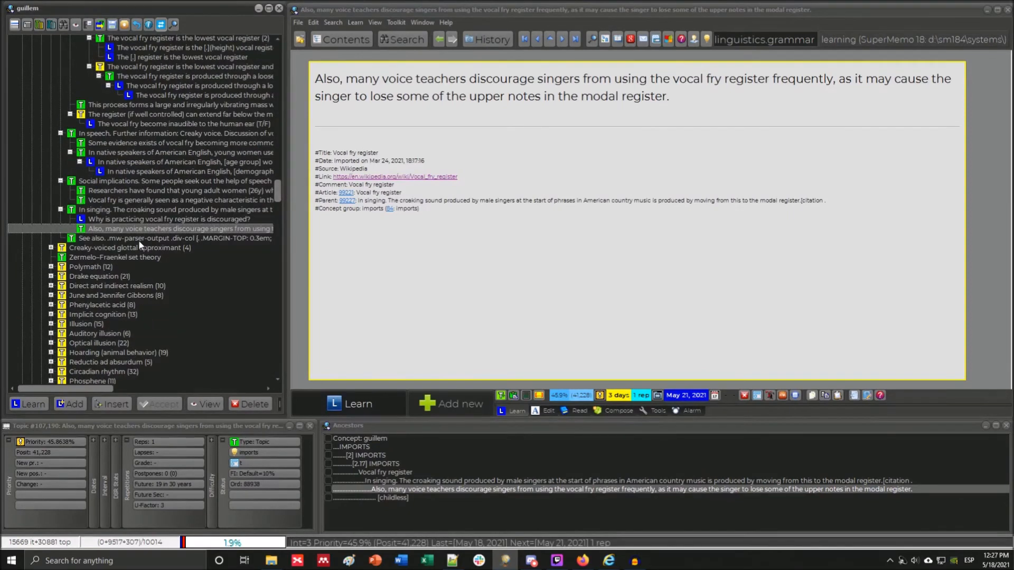
left_click(139, 240)
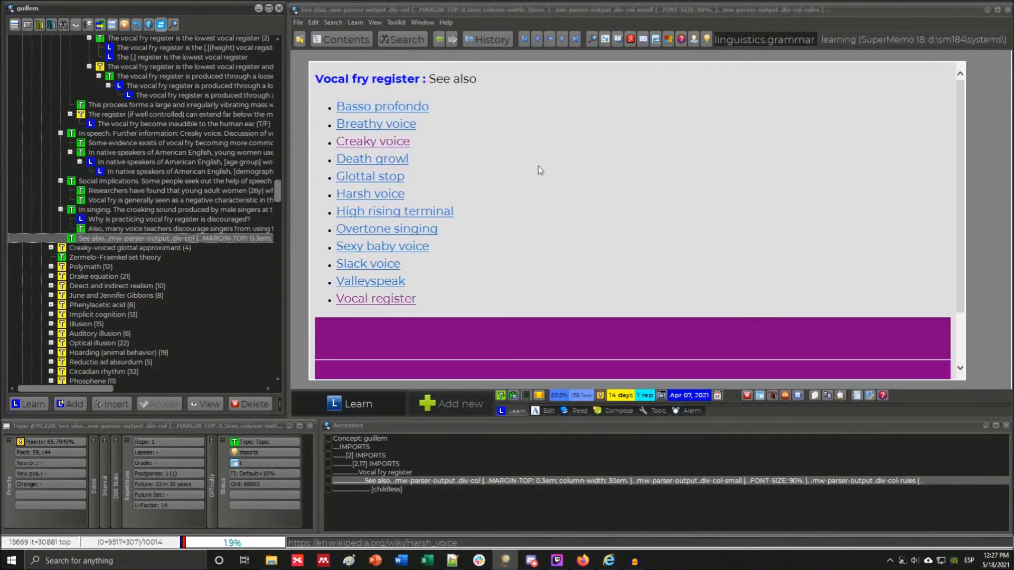
left_click(540, 166)
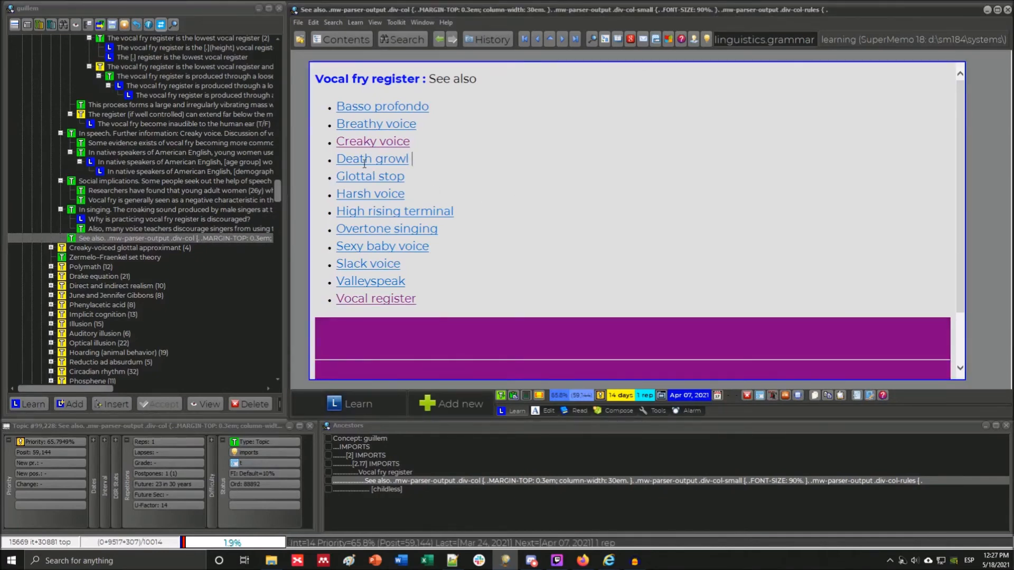
key("ctrl+shift+Left")
key("ctrl+shift+Left")
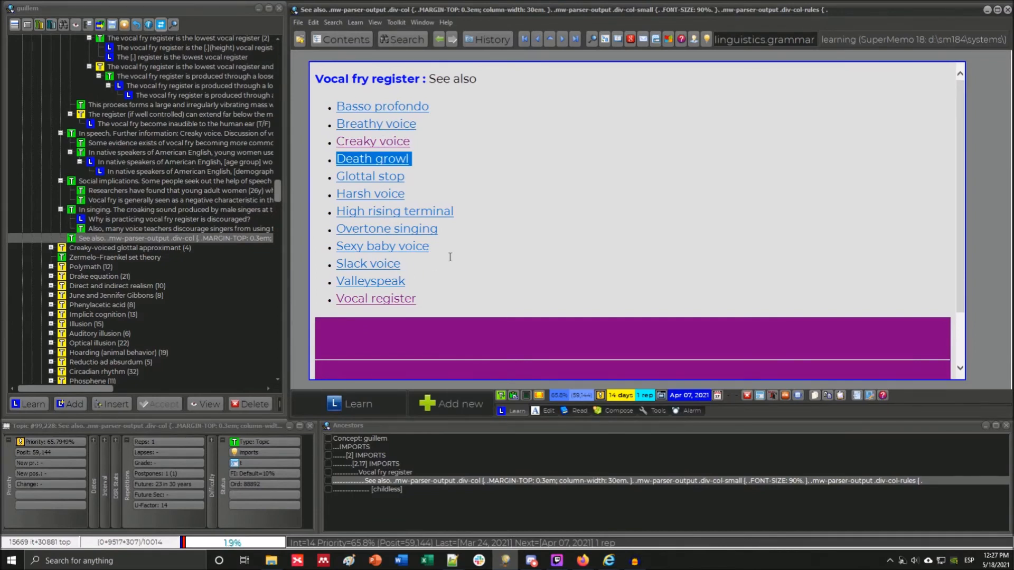
left_click(527, 179)
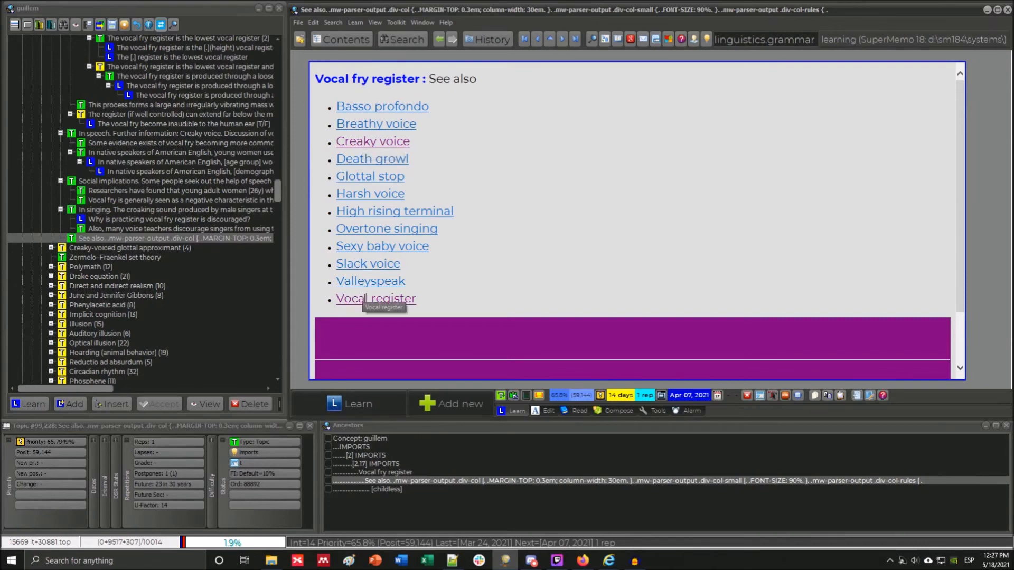
left_click(425, 301)
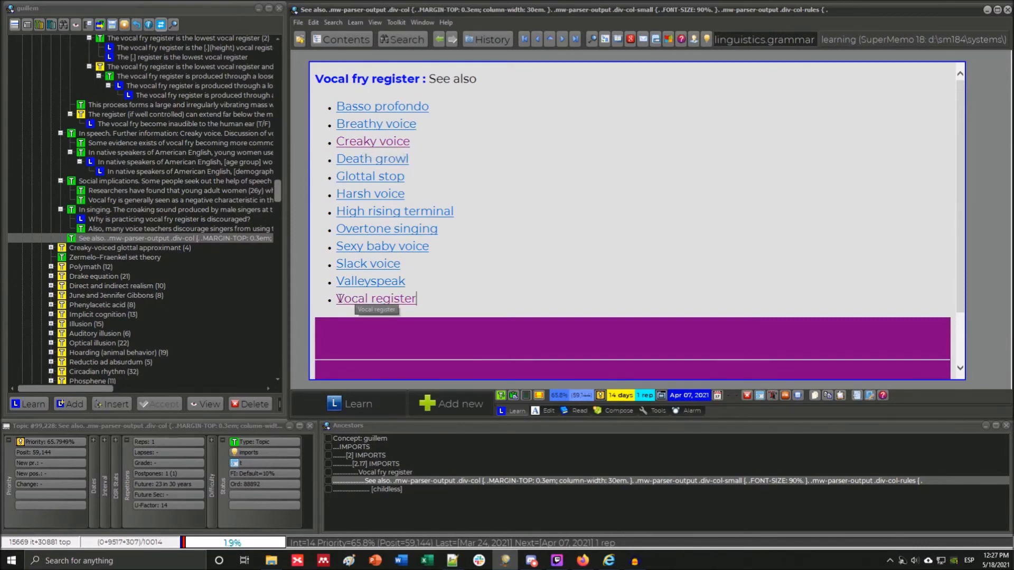
left_click_drag(338, 299, 424, 299)
Follow the Creaky voice link to its Wikipedia article in the browser and skim from the infobox symbol to the Social aspects section.
left_click(418, 143)
key("Escape")
left_click(403, 149)
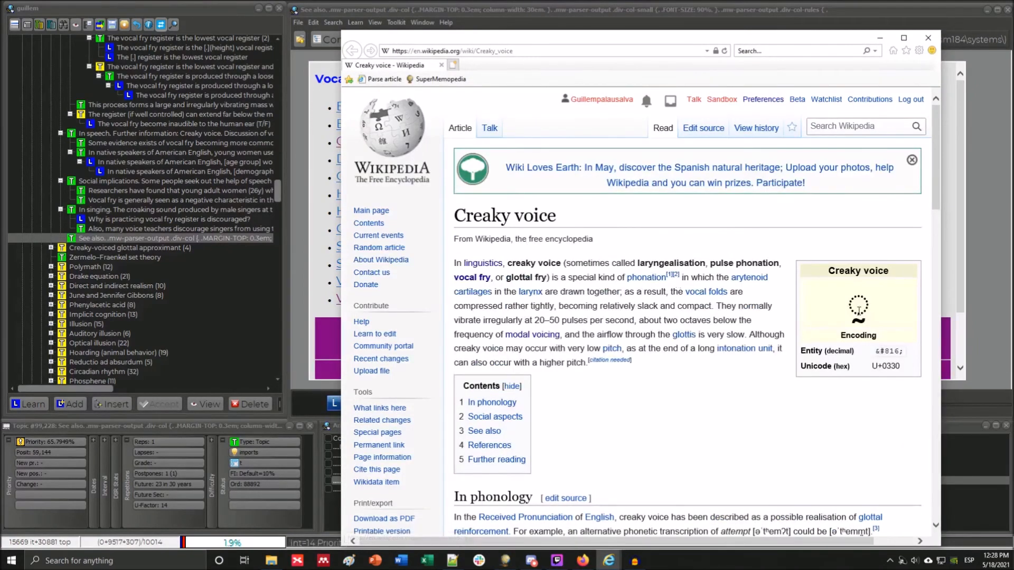
left_click_drag(870, 307, 849, 308)
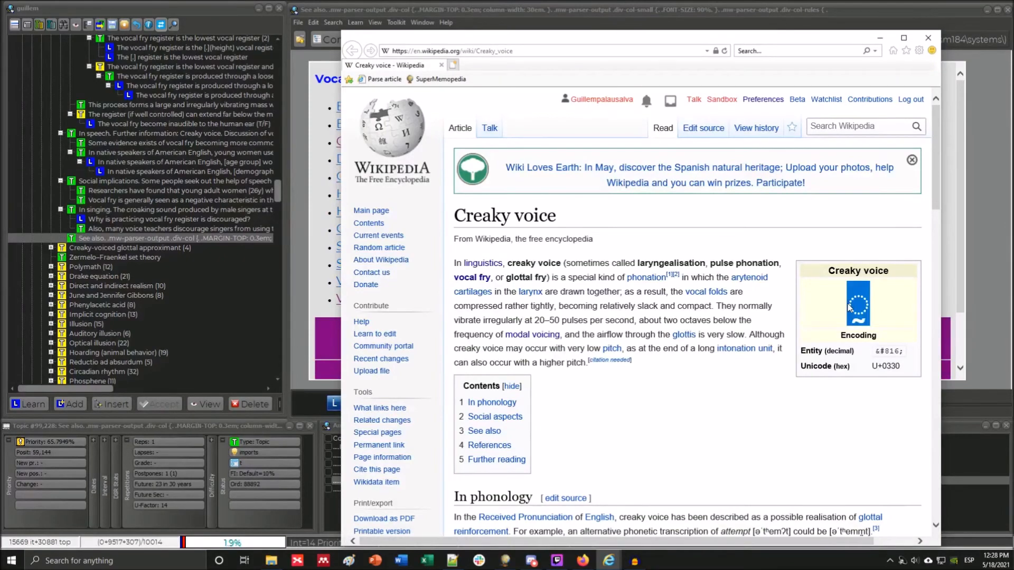
scroll(507, 259, "down", 8)
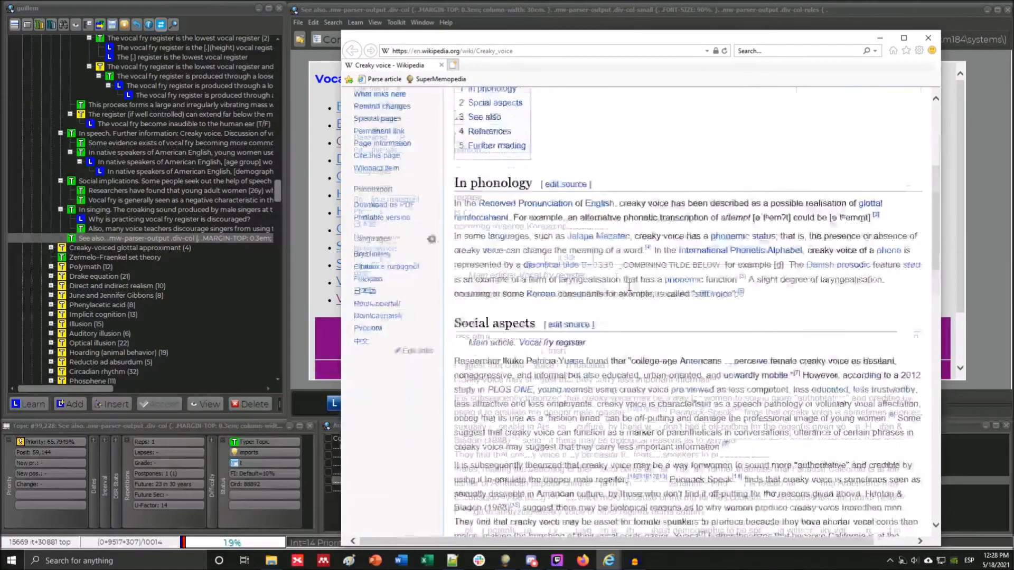
scroll(507, 260, "down", 1)
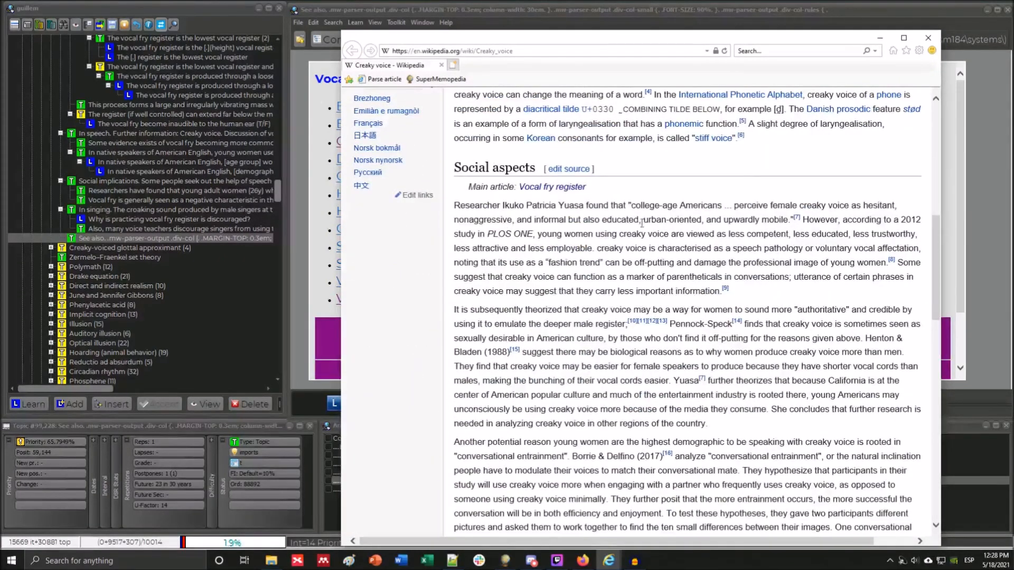
Read the opening paragraph of Social aspects, focusing on how "college-age" Americans perceive female creaky voice.
left_click_drag(656, 208, 687, 338)
left_click(662, 212)
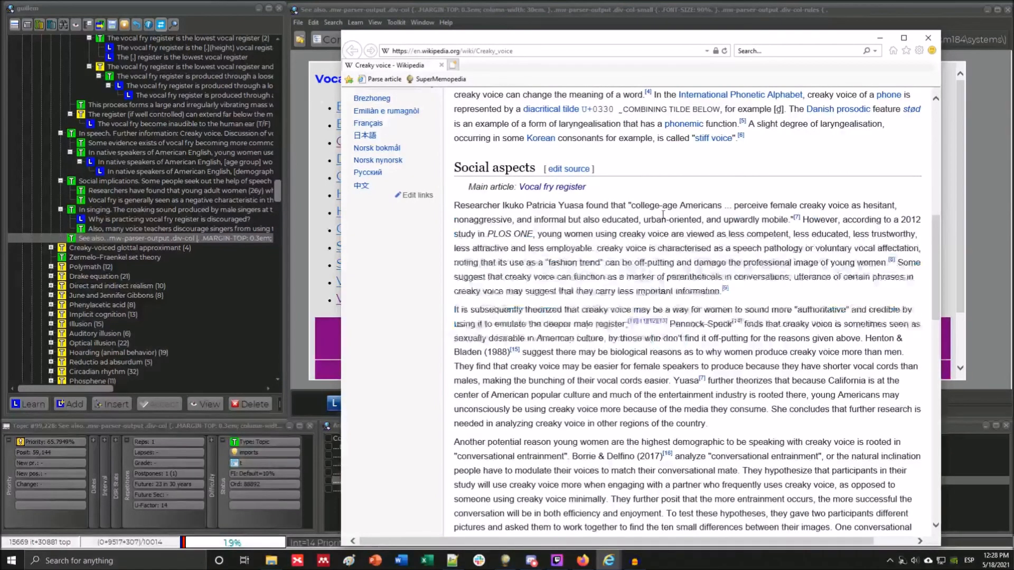
left_click_drag(631, 207, 680, 207)
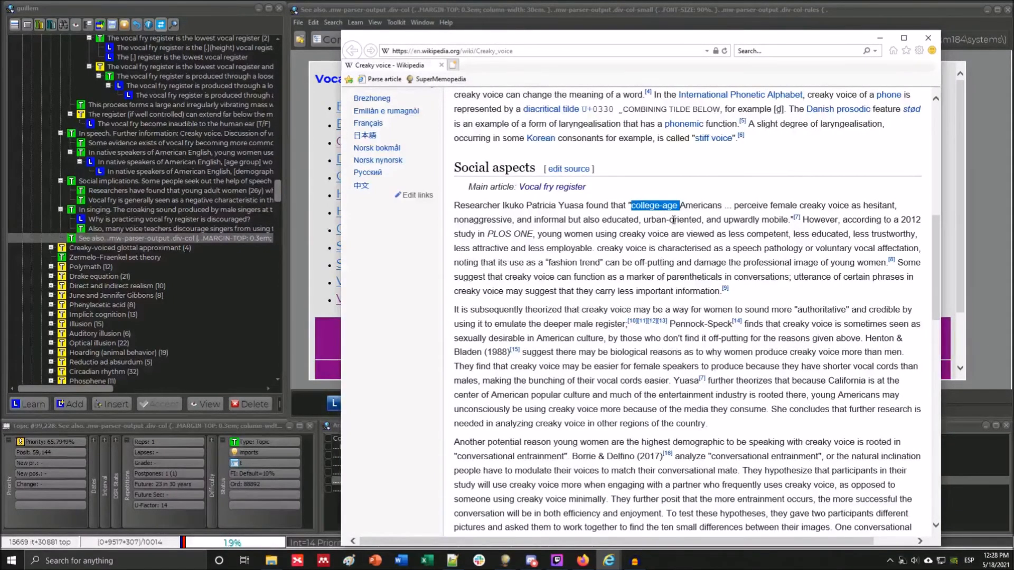
scroll(675, 212, "down", 3)
scroll(679, 158, "up", 2)
left_click(663, 136)
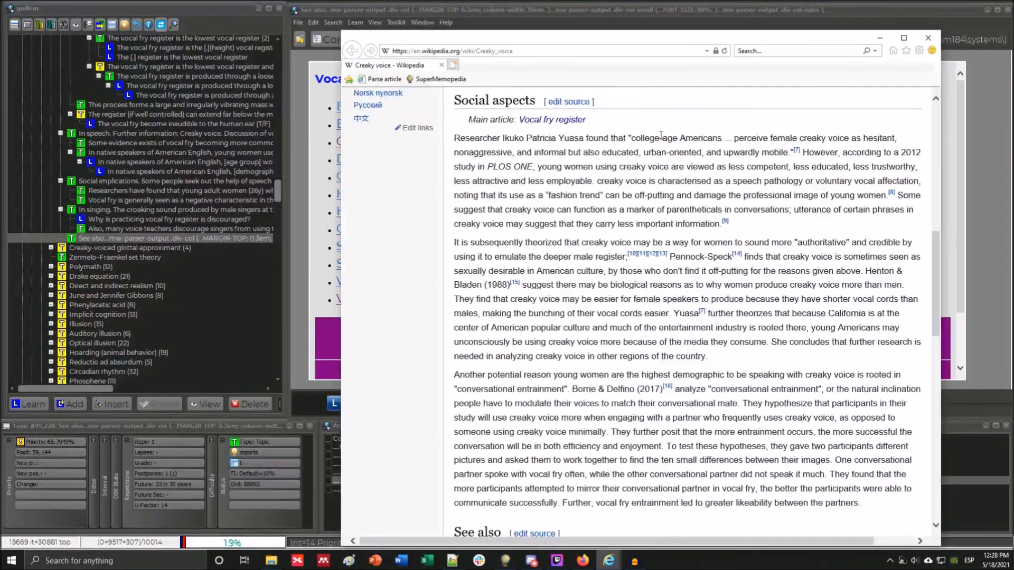
Look up reference 7 of the creaky voice article, follow its DOI link to the journal page and skim that page.
left_click(796, 150)
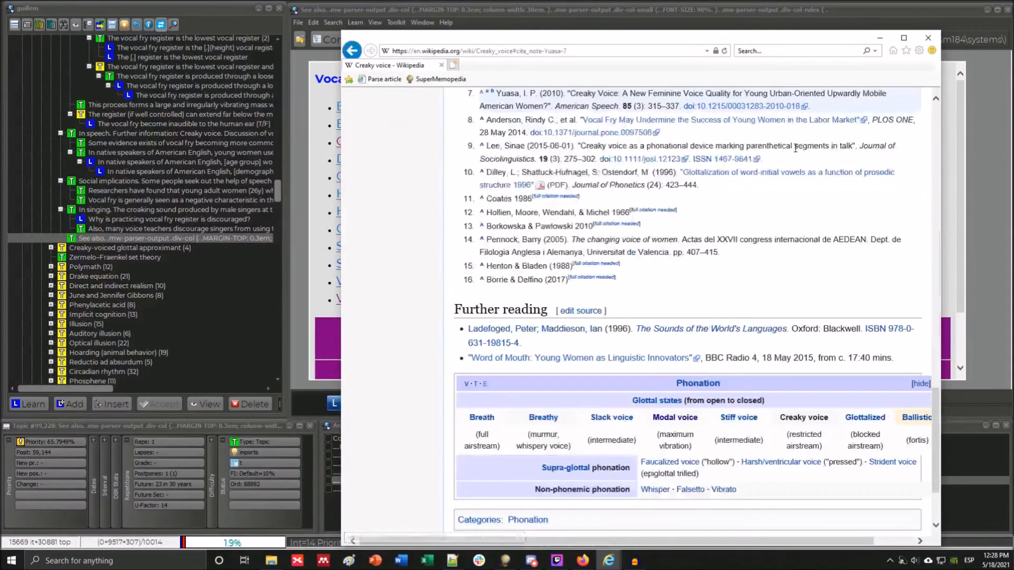
scroll(697, 182, "up", 2)
left_click(700, 175)
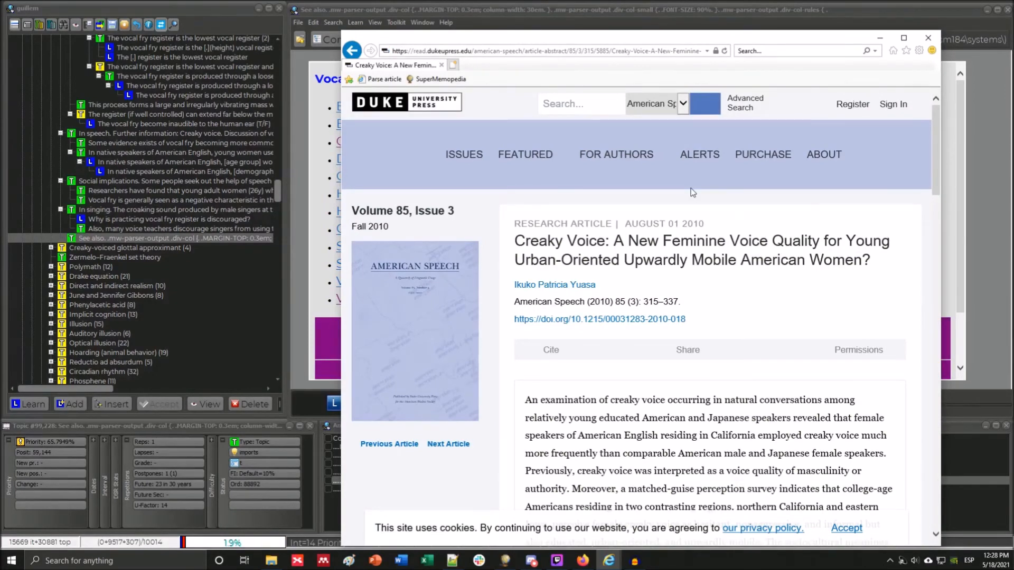
scroll(693, 192, "down", 15)
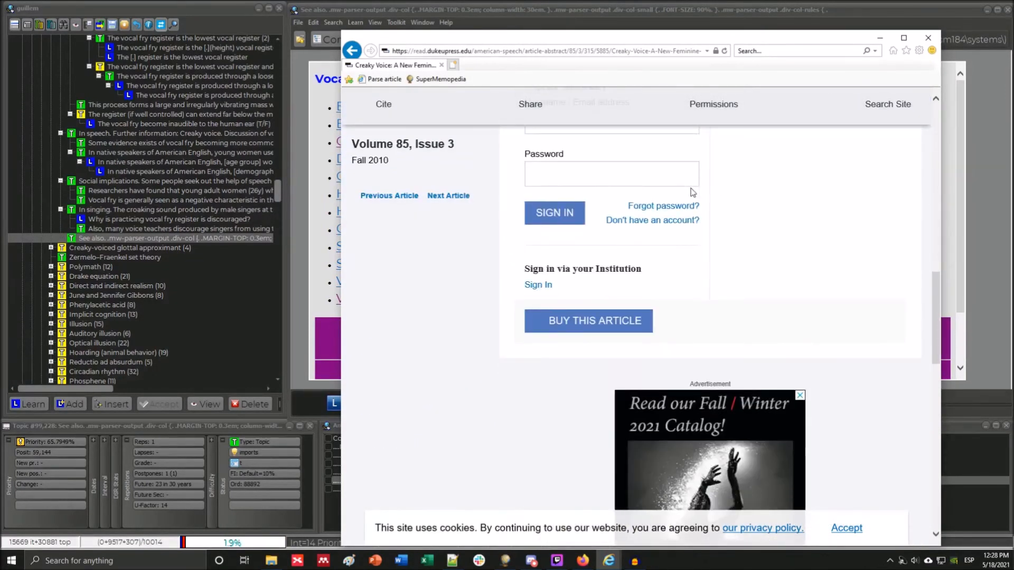
scroll(693, 193, "up", 15)
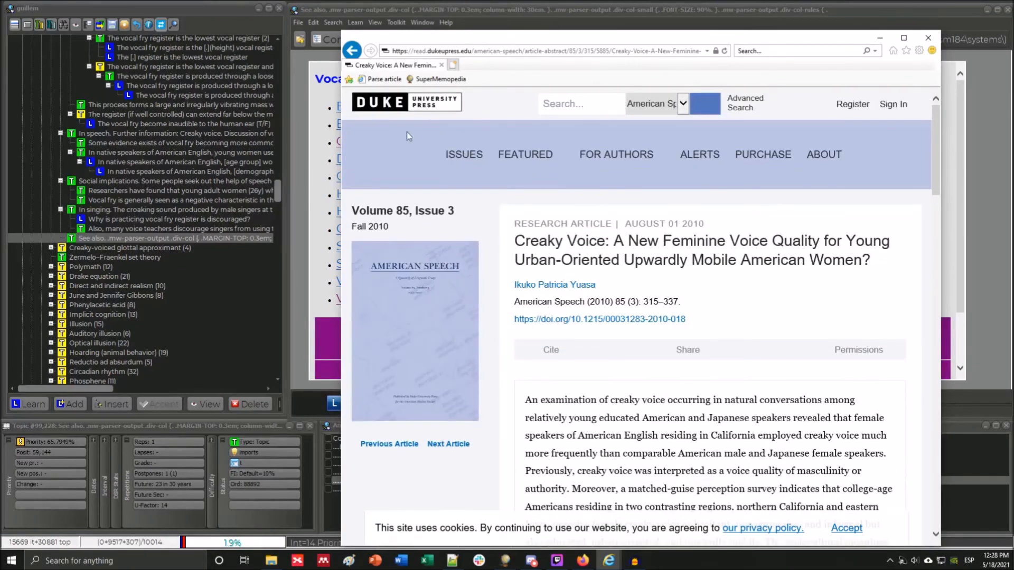
Examine the American Speech article's page, checking its author, abstract and full-text access options.
left_click(352, 51)
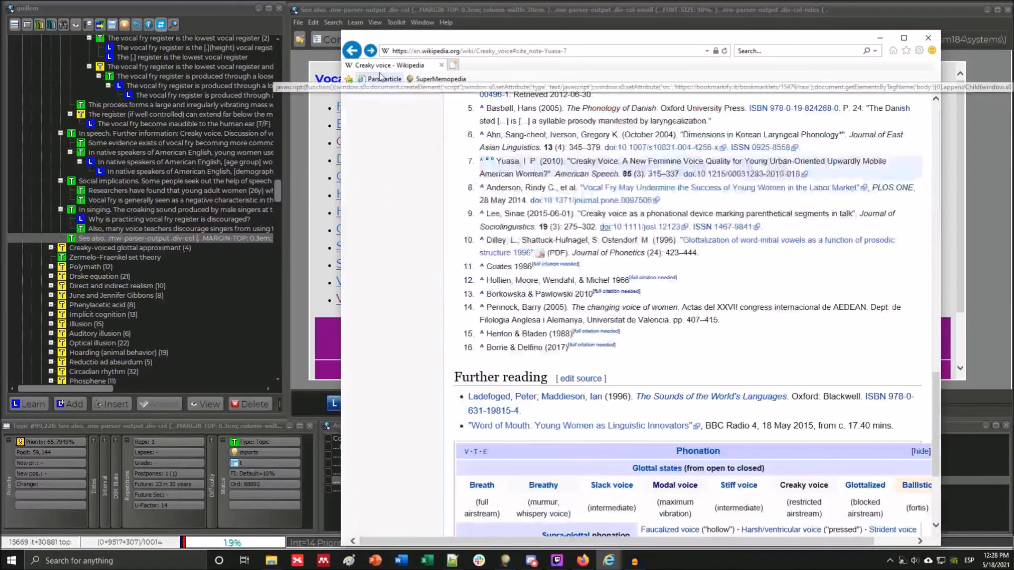
left_click(371, 51)
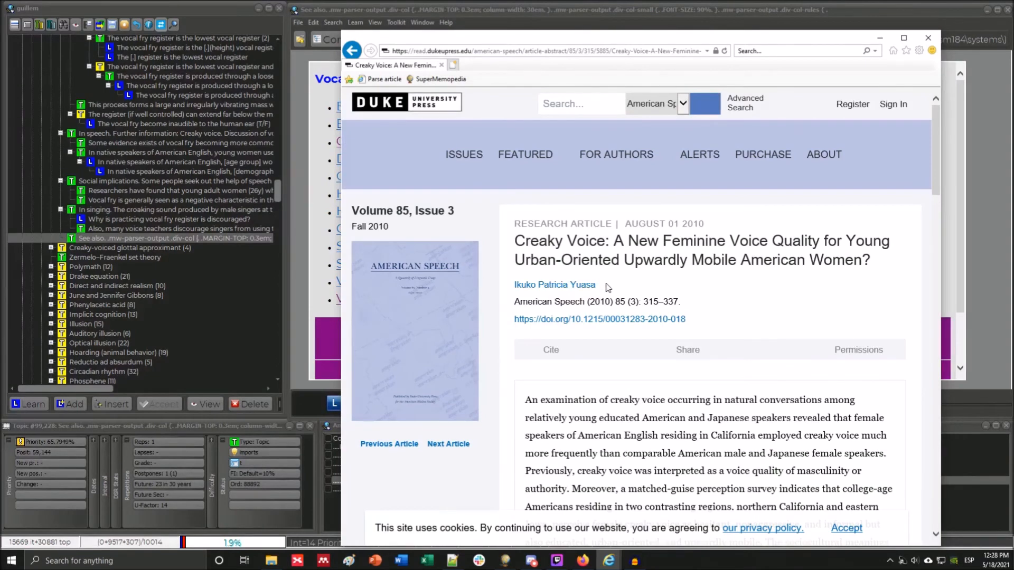
left_click_drag(604, 286, 522, 288)
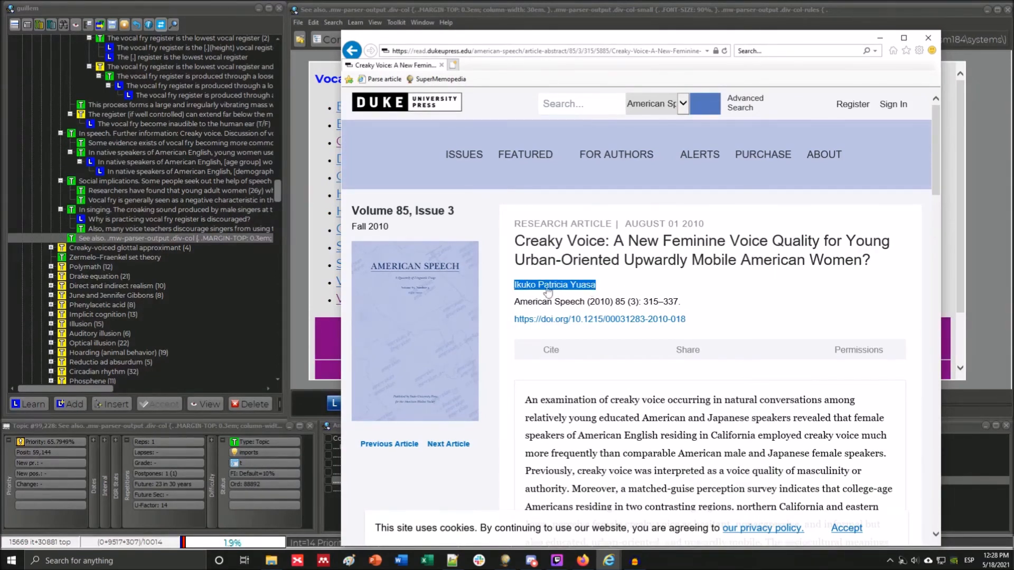
left_click(689, 280)
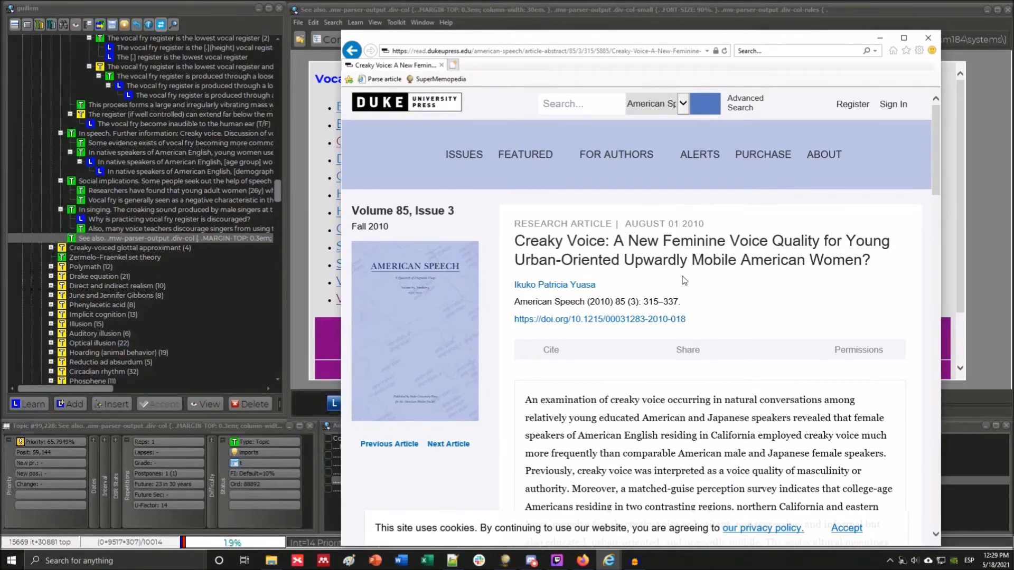
scroll(685, 281, "down", 1)
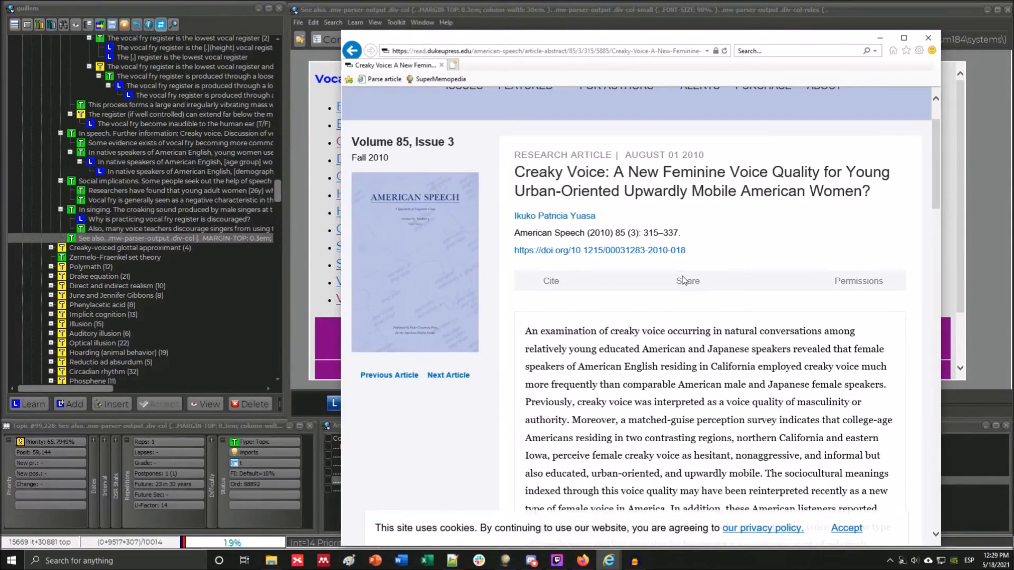
scroll(685, 280, "down", 5)
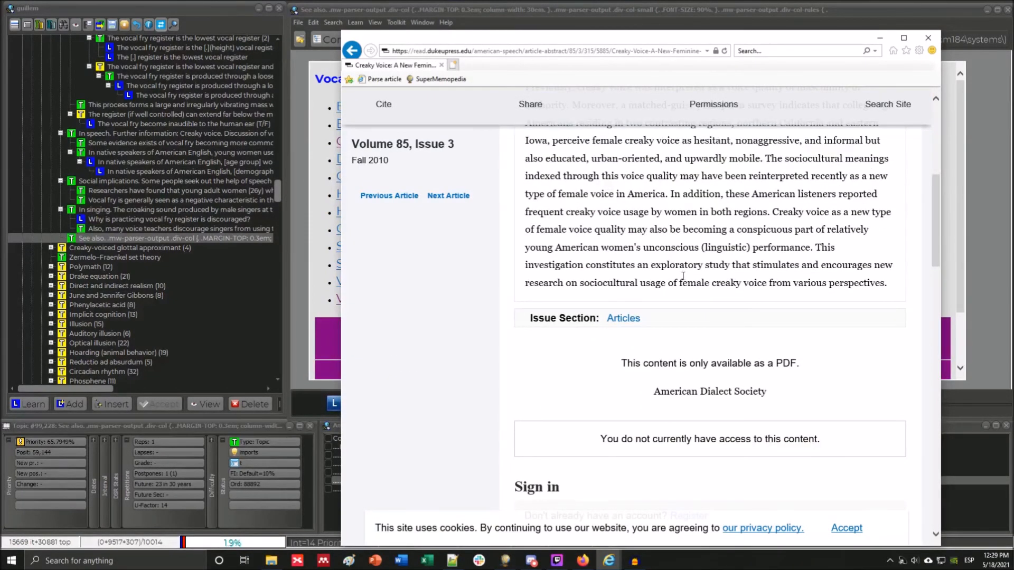
scroll(683, 276, "down", 9)
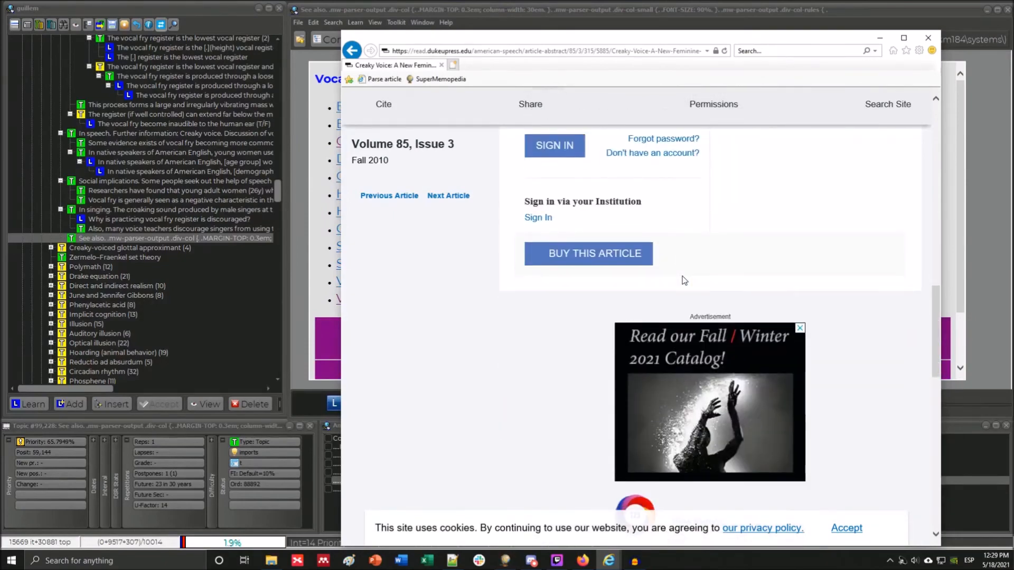
scroll(684, 281, "down", 3)
scroll(684, 281, "up", 17)
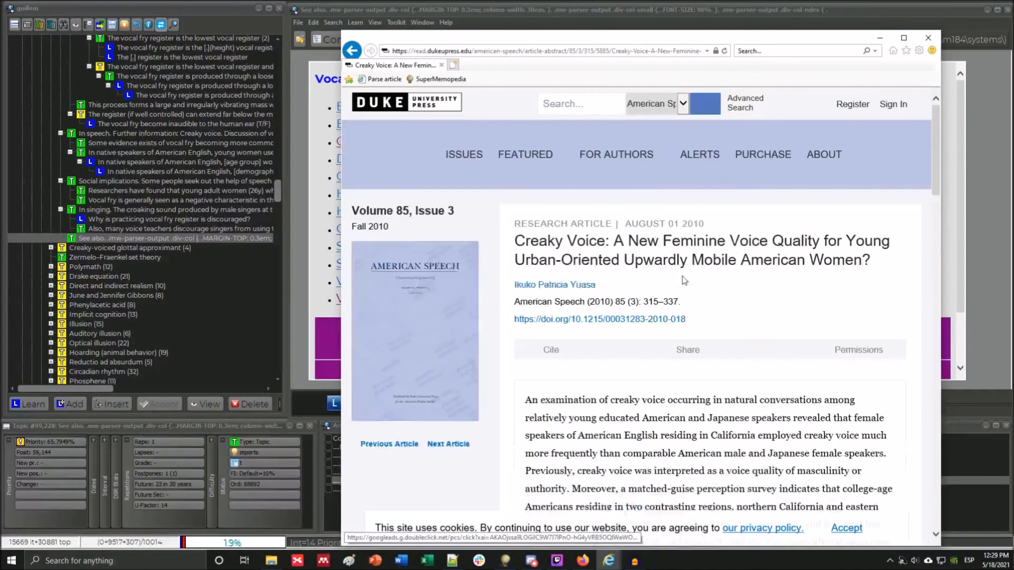
Return to the Creaky voice Wikipedia article and check the 2012 PLOS ONE study passage against reference 8 in the reference list.
left_click(352, 51)
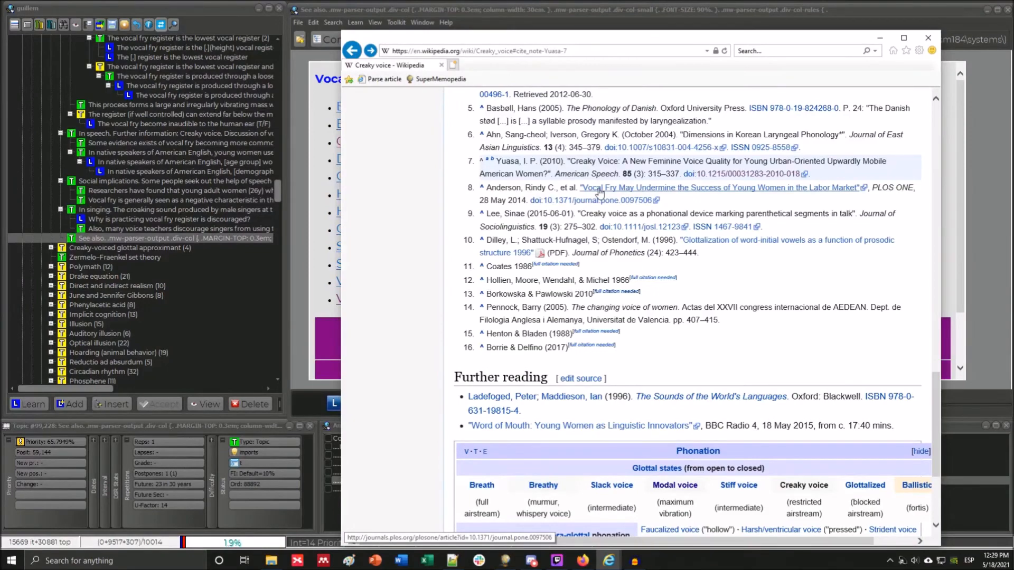
scroll(600, 193, "up", 10)
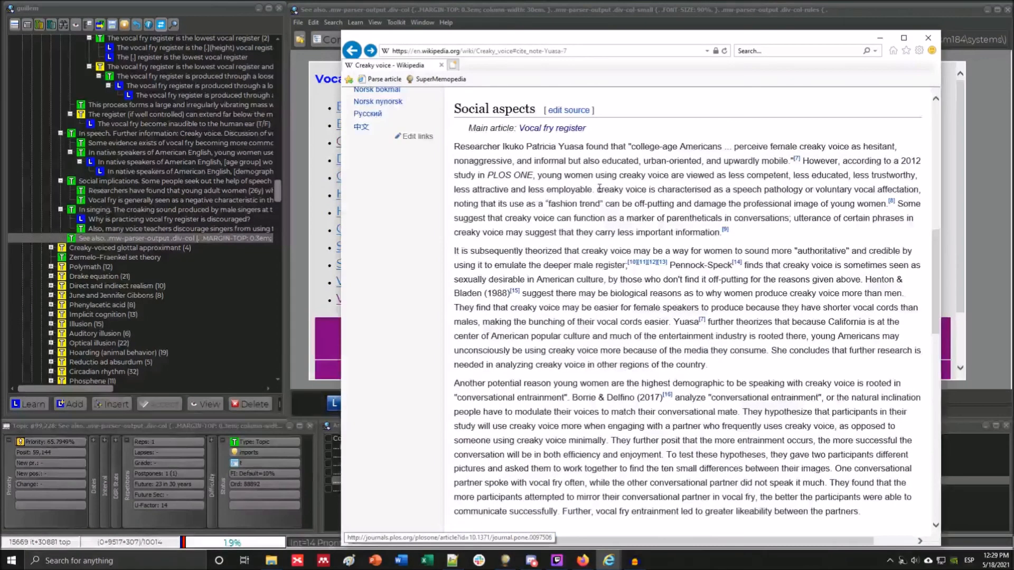
scroll(600, 189, "up", 3)
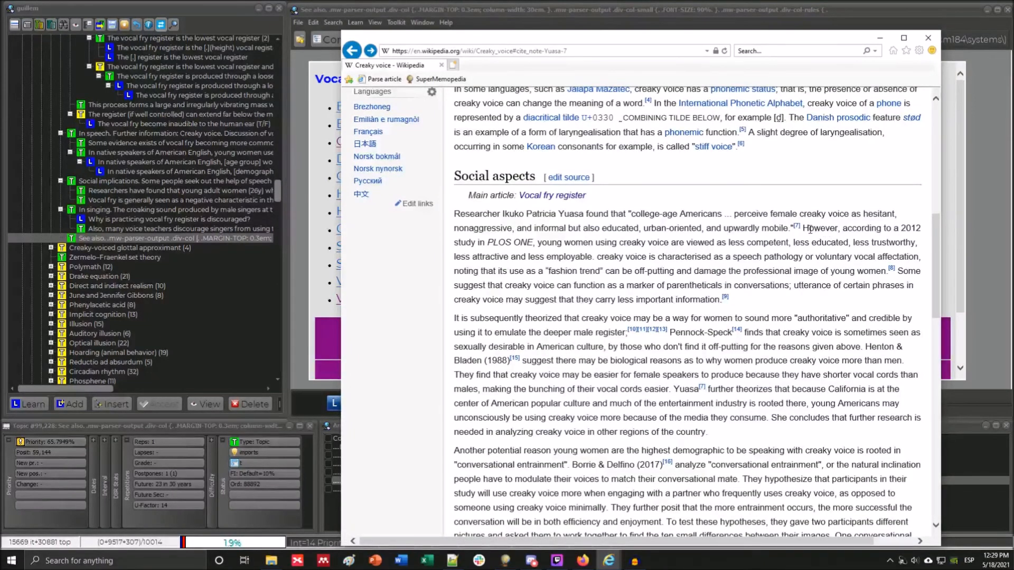
left_click_drag(804, 229, 833, 286)
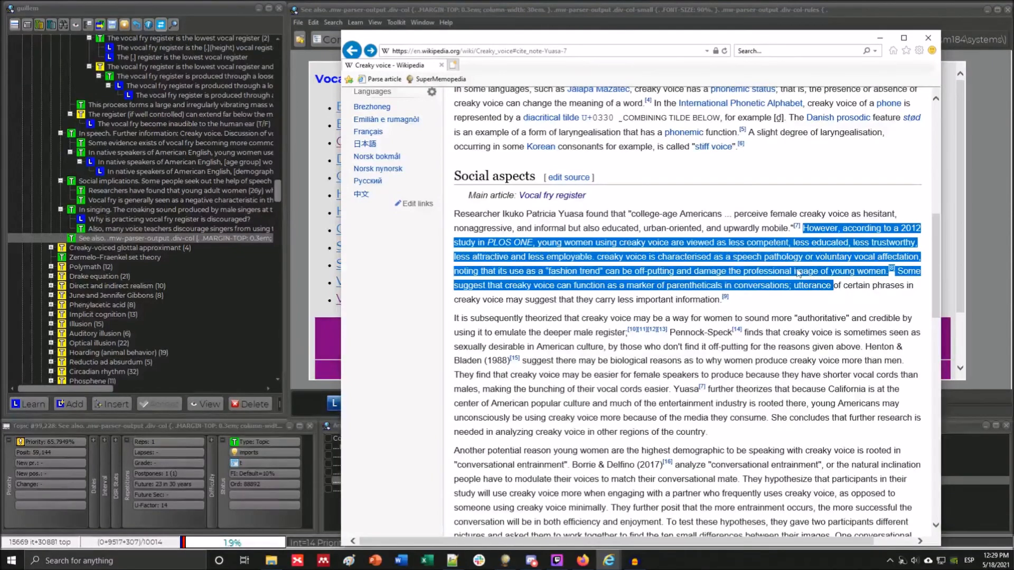
scroll(509, 206, "down", 20)
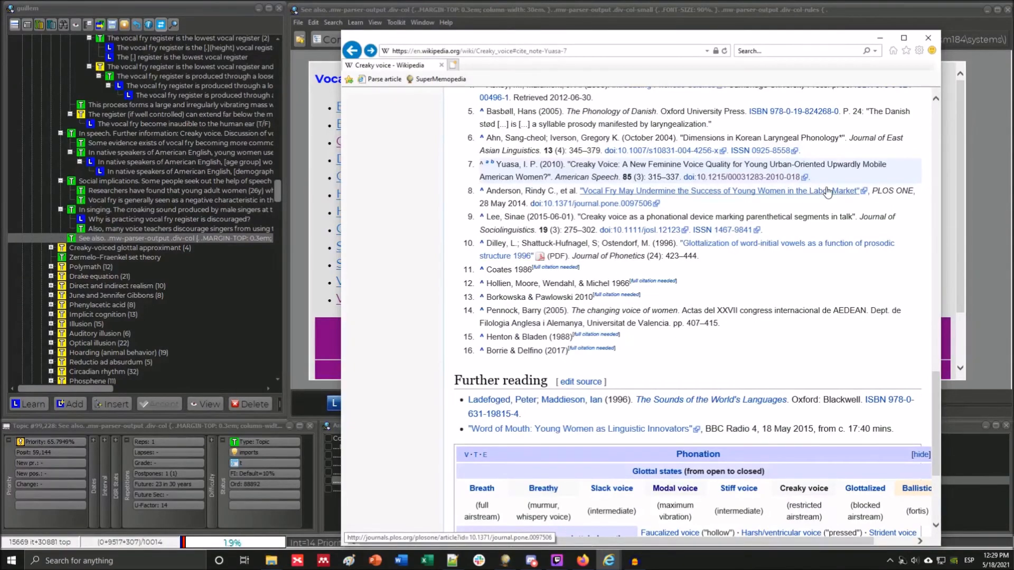
scroll(633, 198, "up", 20)
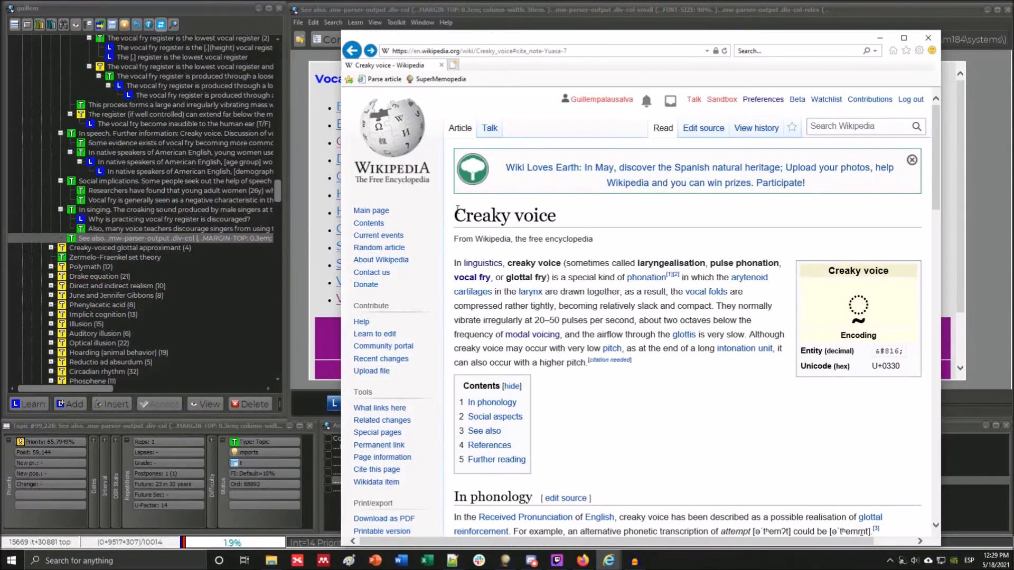
Read the Creaky voice introduction, focusing on "vibrate irregularly" and the "20–50" pulses per second, and close the article.
left_click_drag(454, 263, 880, 304)
left_click(880, 304)
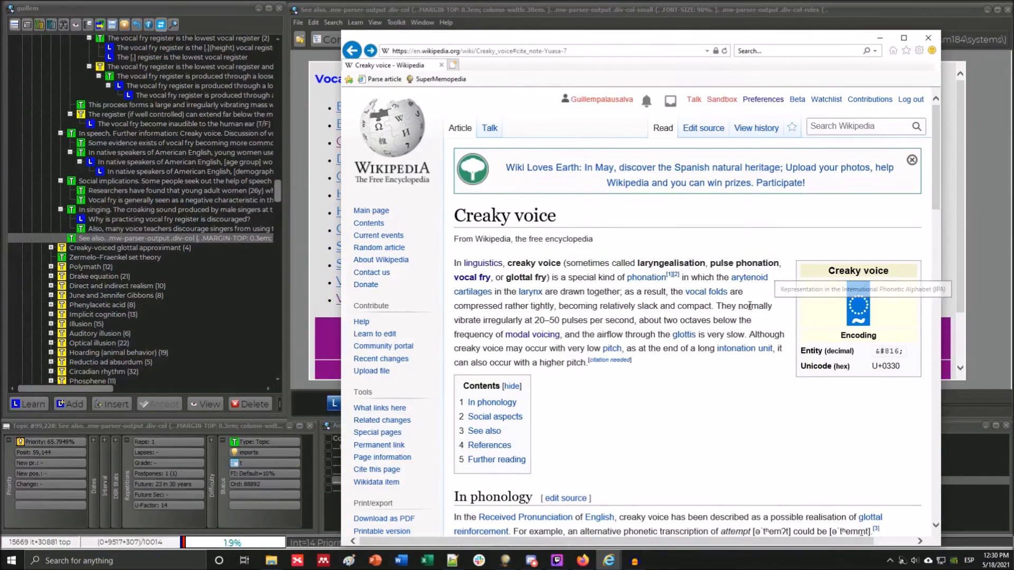
left_click_drag(718, 306, 521, 323)
left_click(475, 322)
left_click_drag(455, 321, 506, 320)
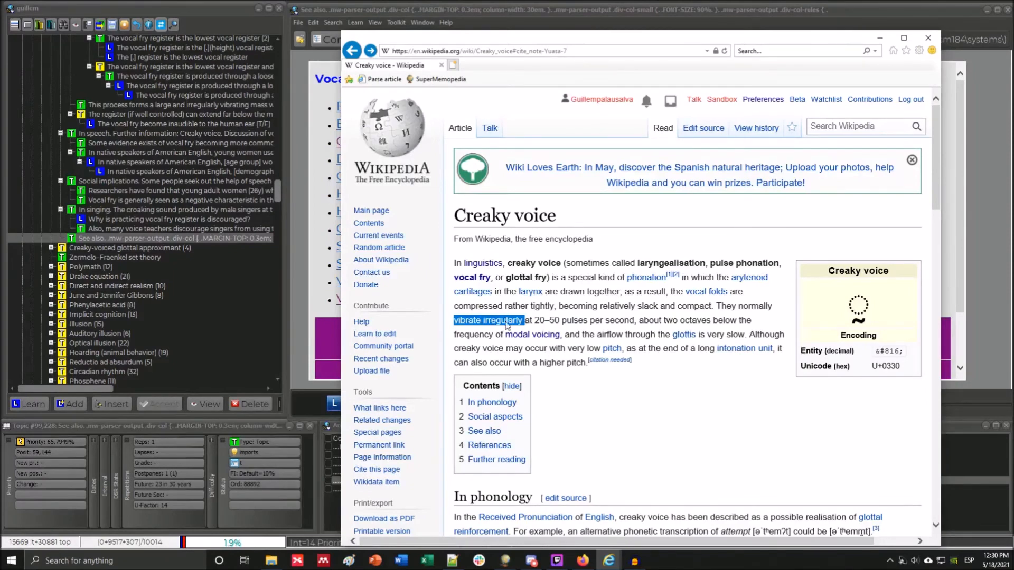
left_click_drag(535, 321, 559, 320)
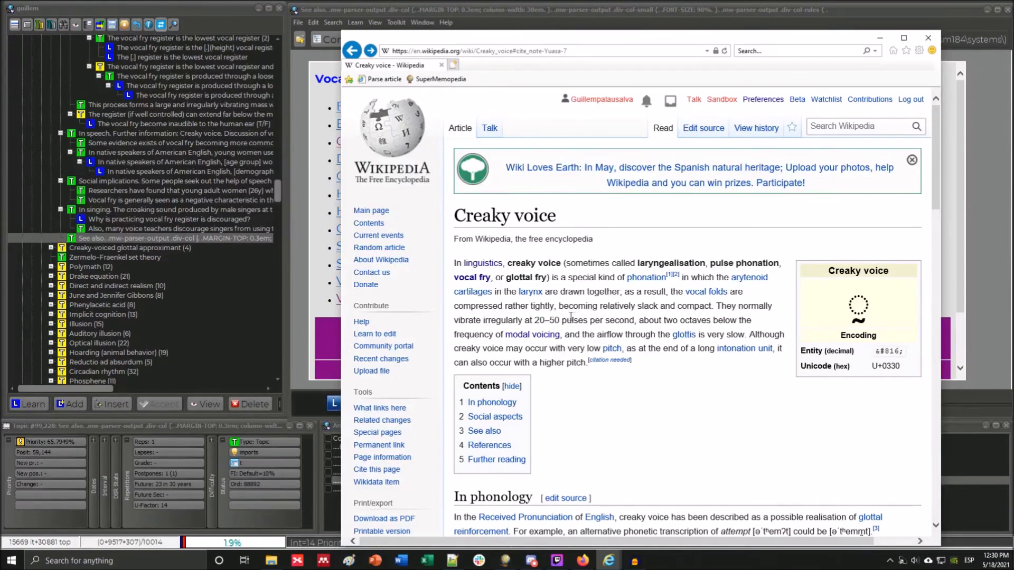
left_click_drag(561, 320, 544, 320)
double_click(544, 319)
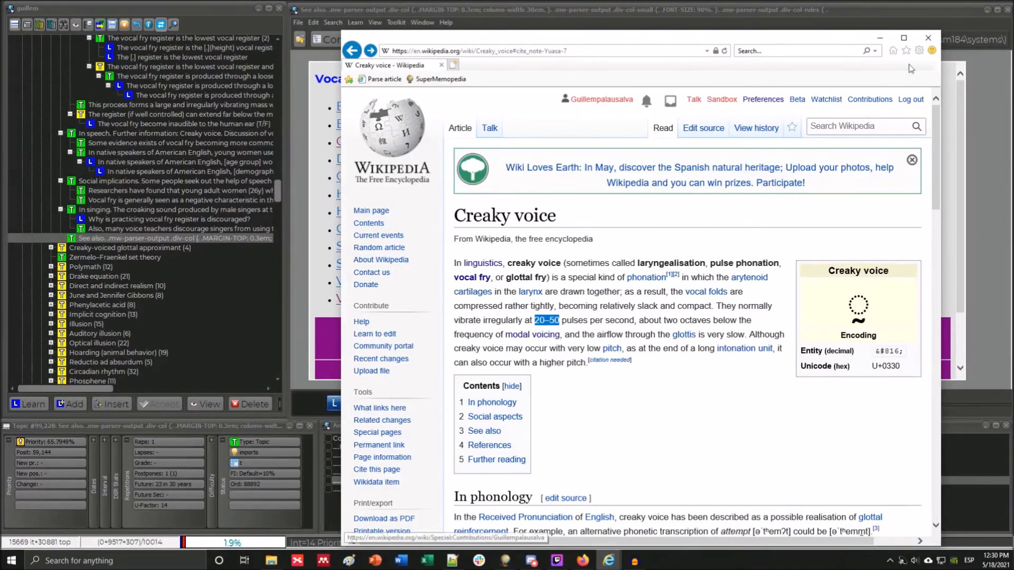
left_click(929, 40)
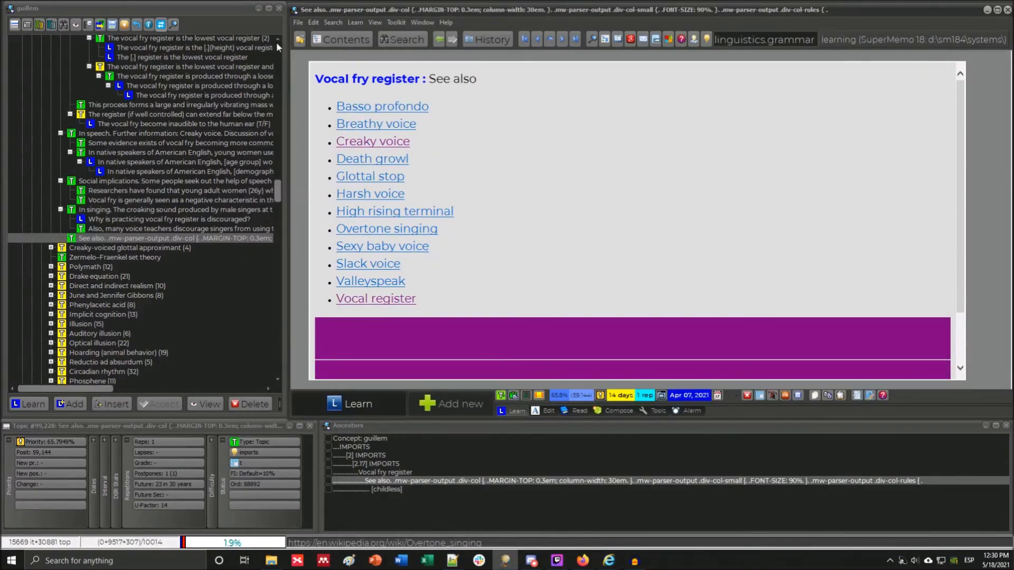
Review the Vocal fry register items in the contents tree, from the lowest register and glottal closure to why practicing it is discouraged.
scroll(277, 39, "up", 4)
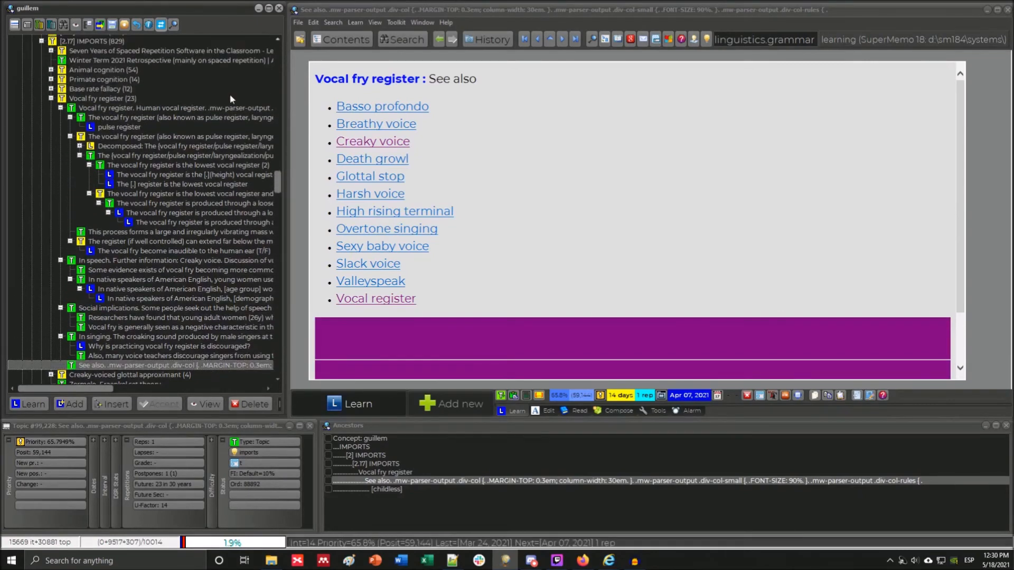
left_click(141, 216)
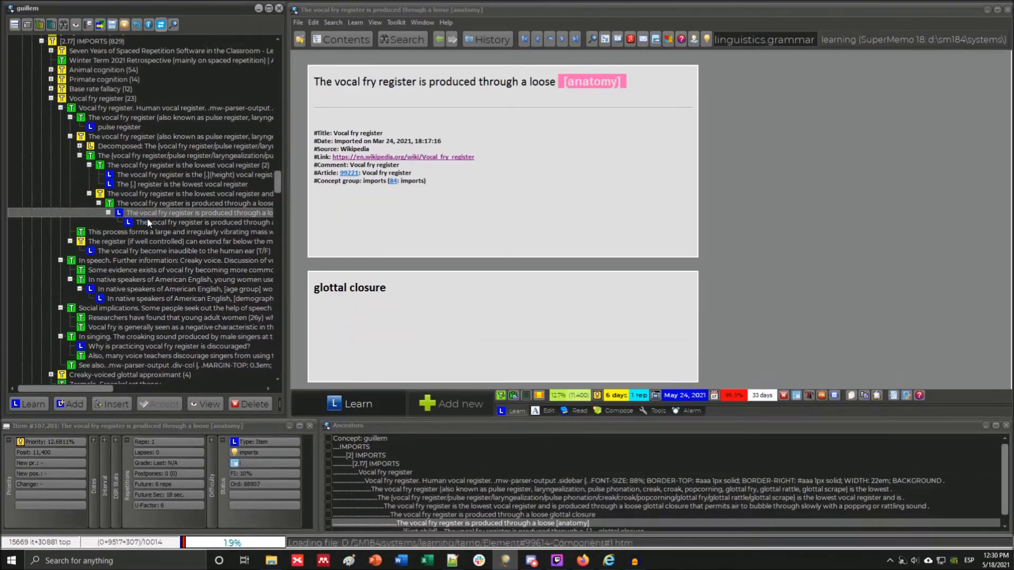
left_click(145, 219)
left_click(141, 184)
left_click(137, 174)
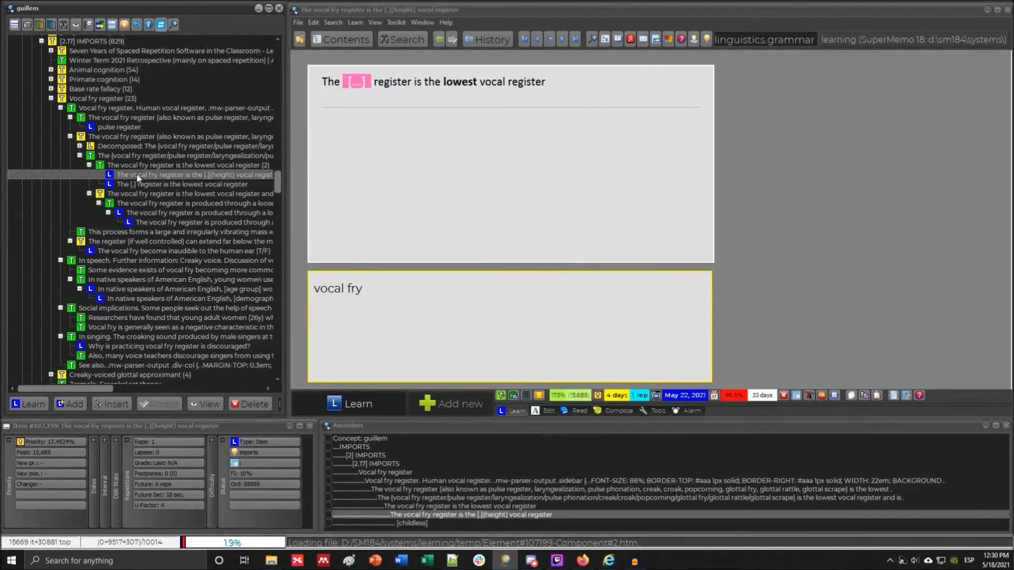
left_click(140, 214)
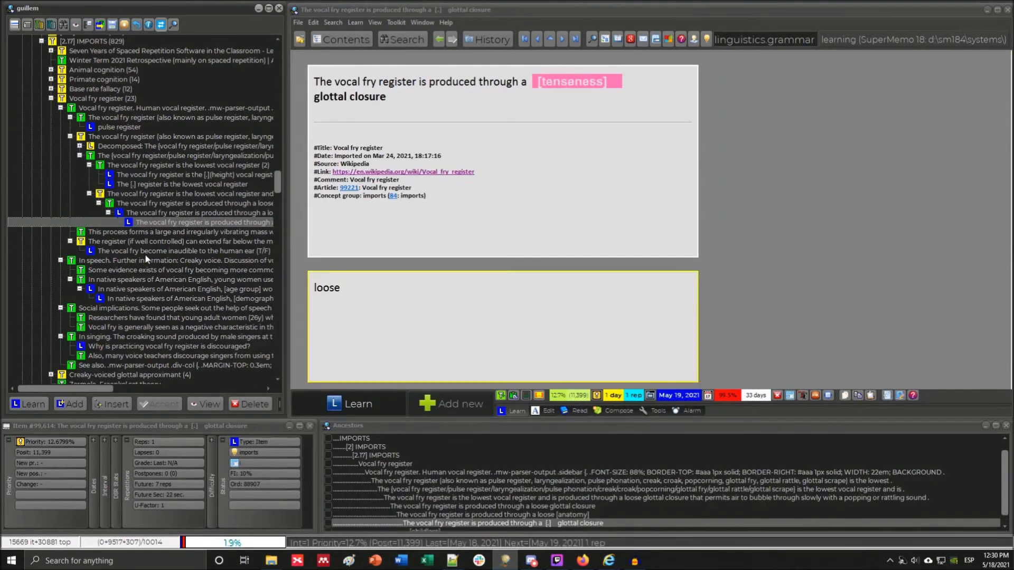
left_click(127, 254)
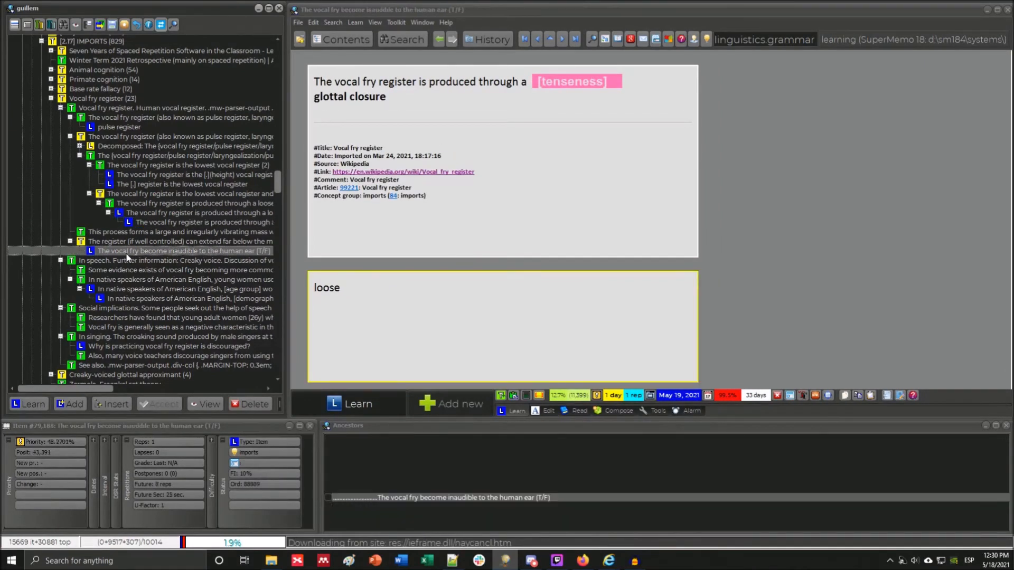
left_click(128, 290)
left_click(130, 299)
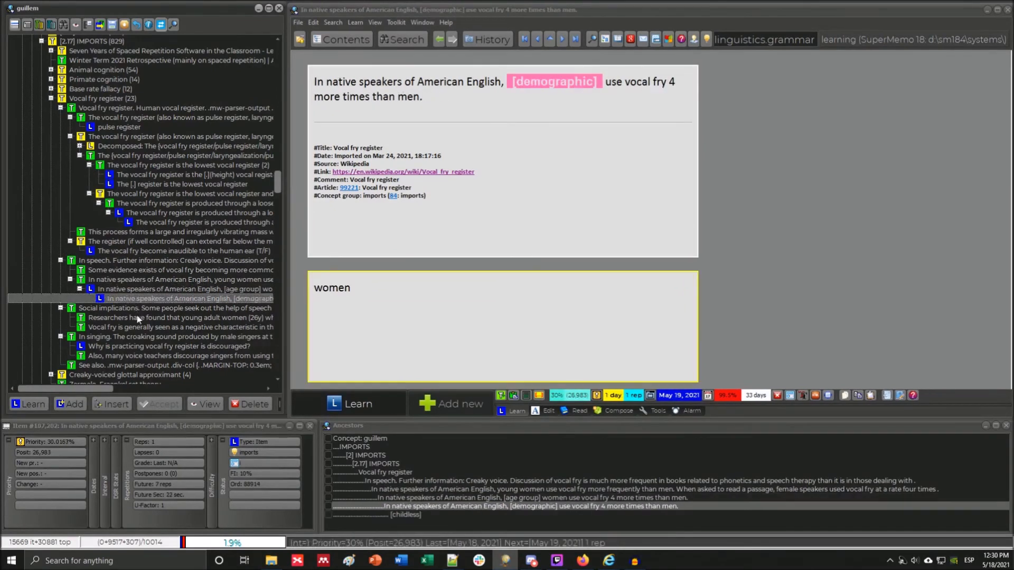
left_click(131, 346)
Expand the Decomposed branch under Vocal fry register to check its synonym items, and collapse it again.
scroll(176, 241, "up", 1)
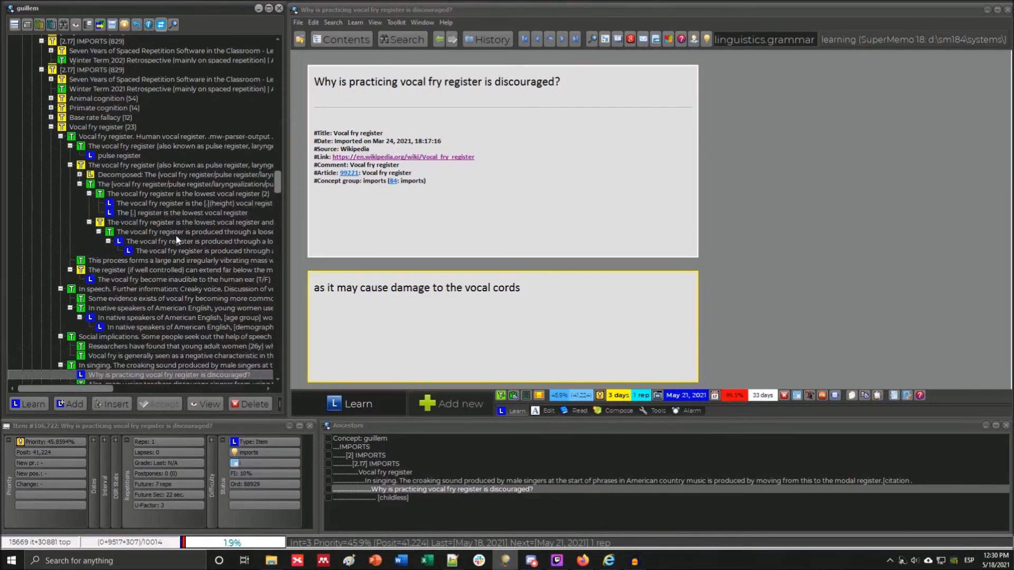
scroll(176, 241, "up", 1)
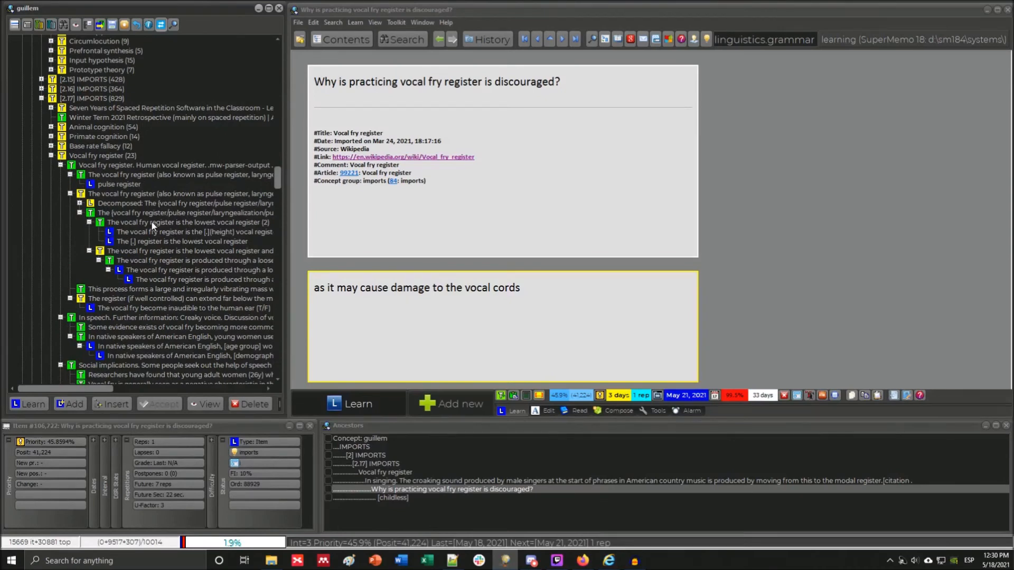
left_click(79, 203)
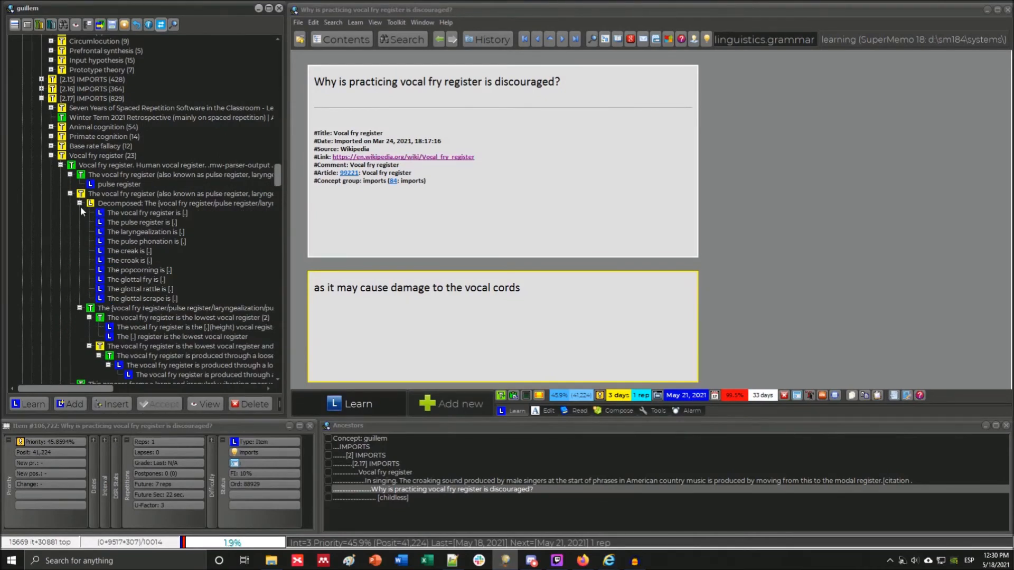
left_click(79, 204)
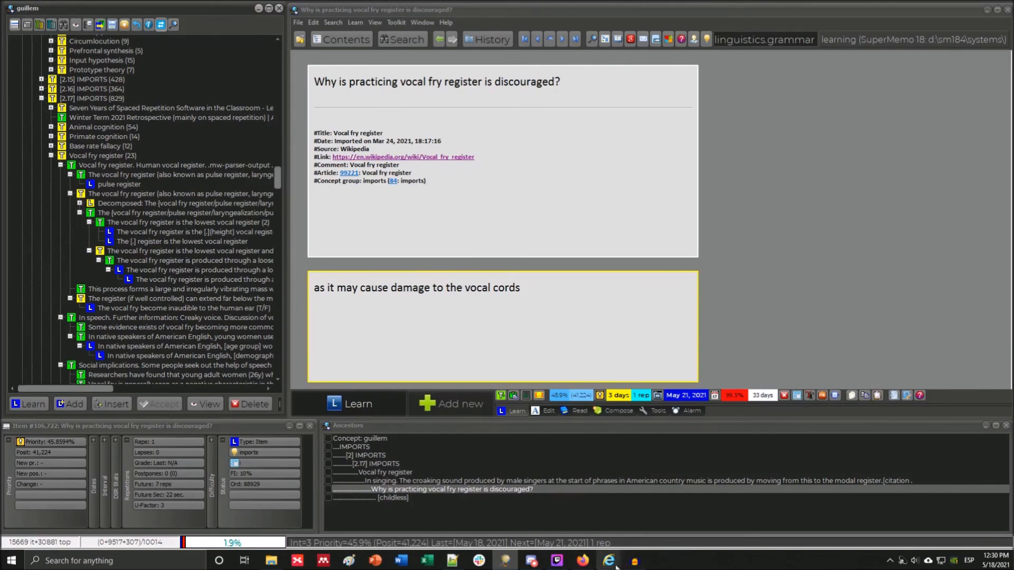
Switch to the browser window with the PLOS ONE vocal fry study, close the Merriam-Webster pedagogue tab and minimize the window.
mouse_move(616, 565)
left_click(739, 510)
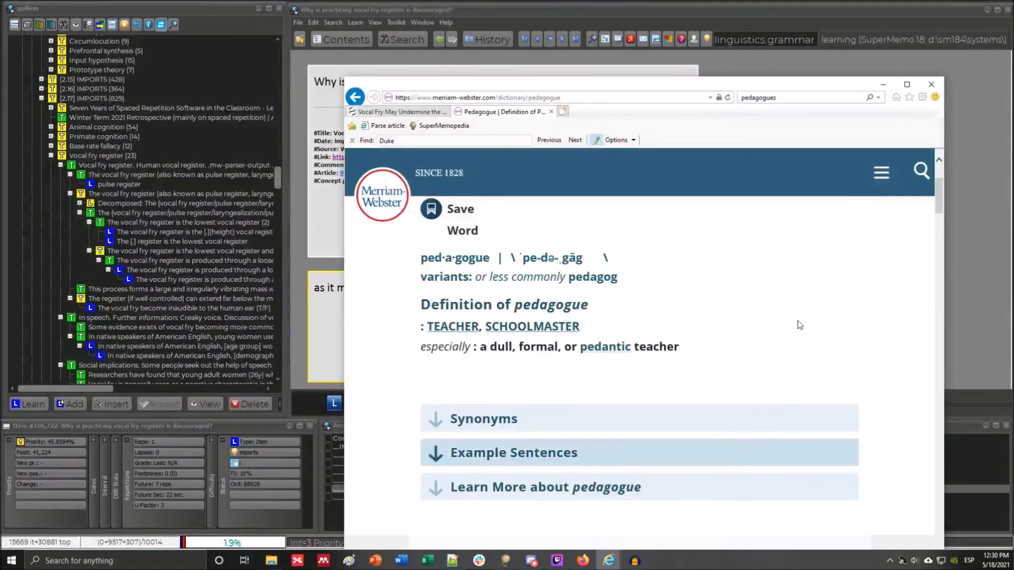
left_click(551, 111)
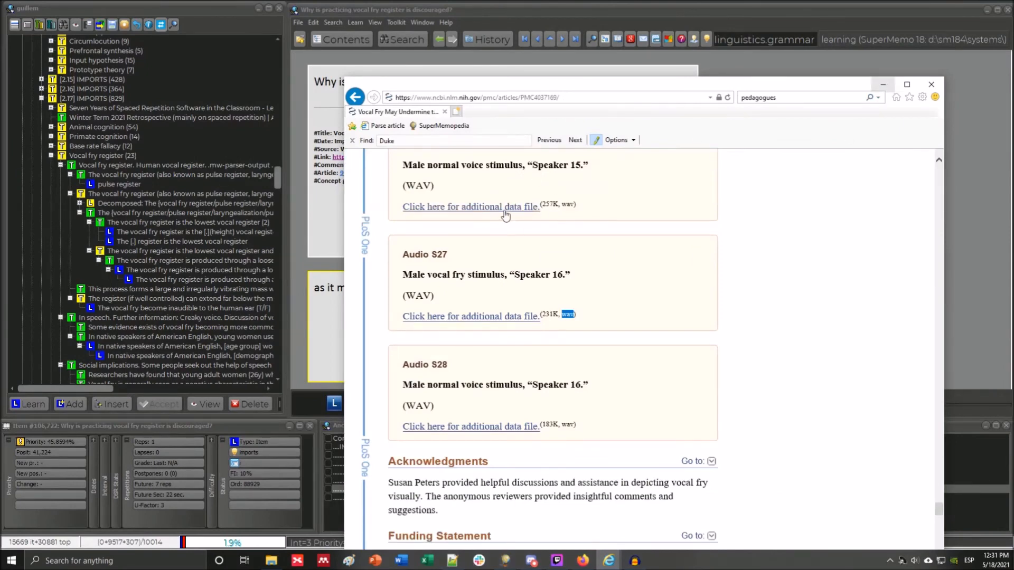
left_click(884, 86)
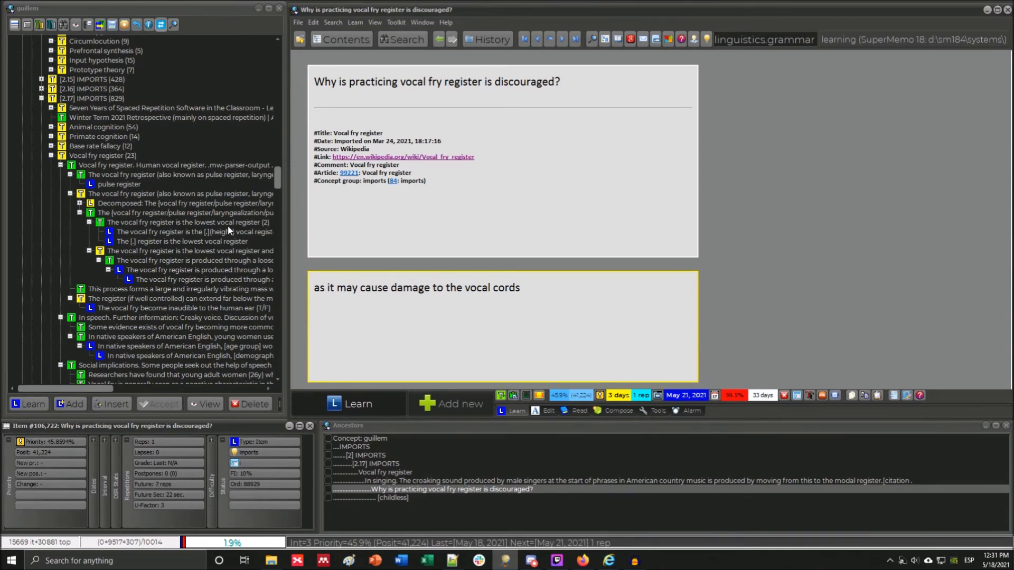
left_click_drag(277, 182, 278, 186)
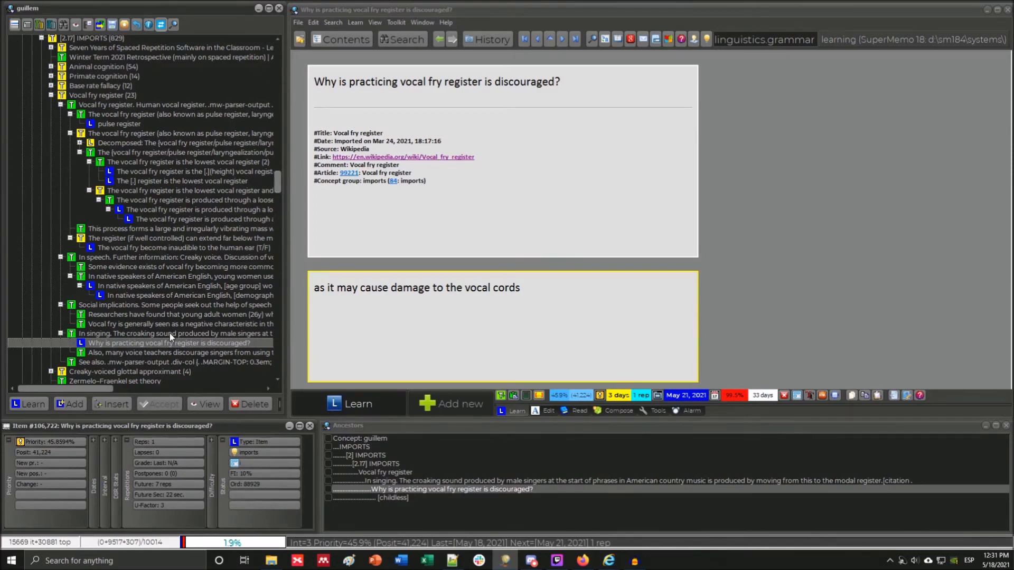
left_click(403, 40)
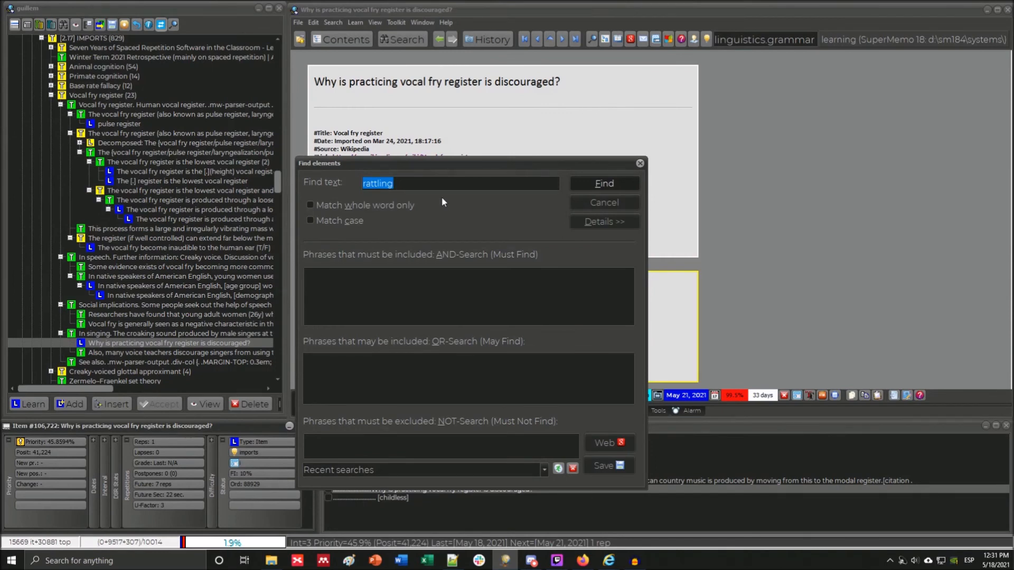
key("BackSpace")
key("Escape")
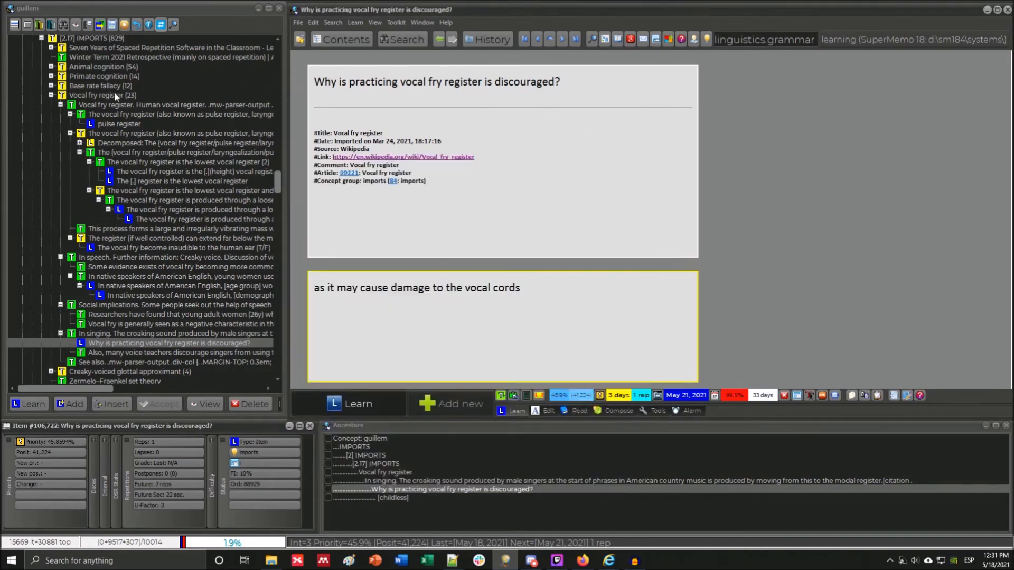
List the Vocal fry register branch in the element browser and try to search that subset for "frequency".
left_click(115, 95)
key("ctrl+space")
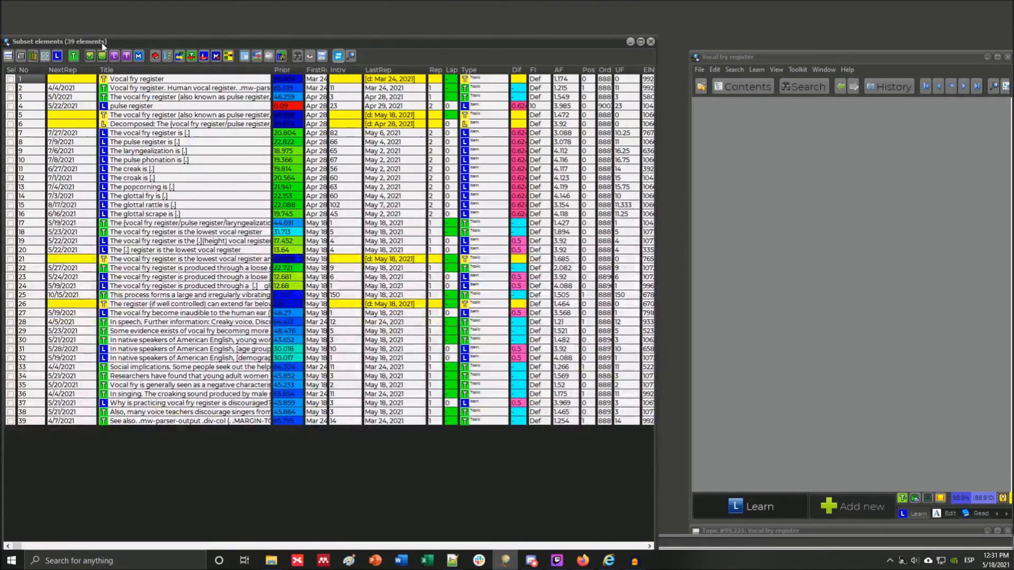
left_click_drag(102, 47, 238, 38)
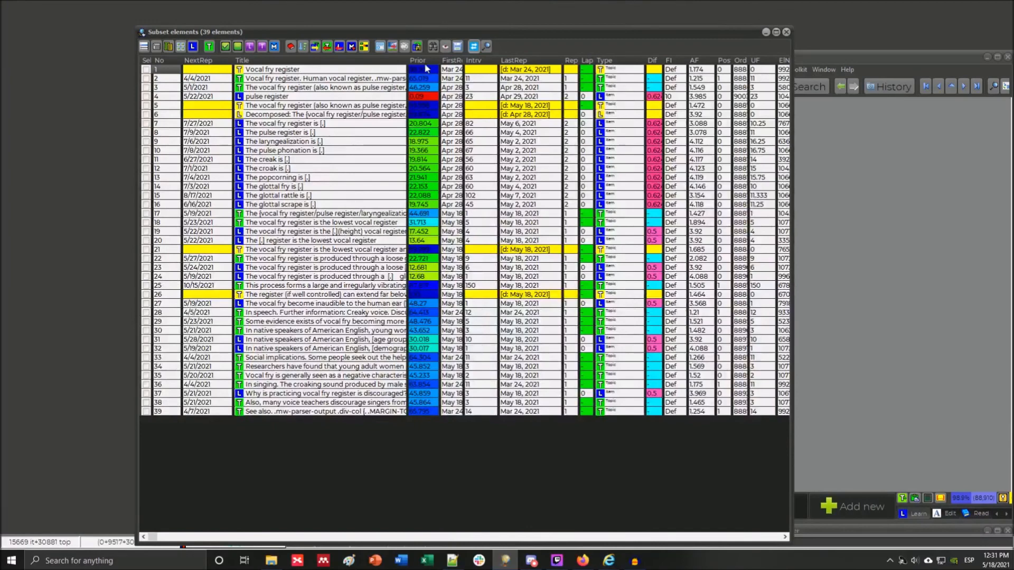
left_click(432, 48)
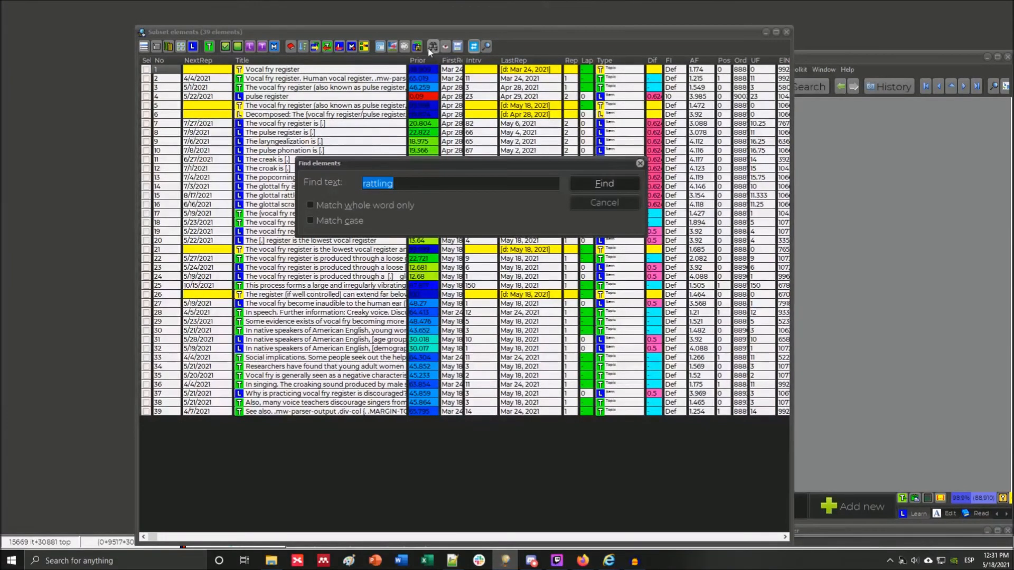
type("frequenc")
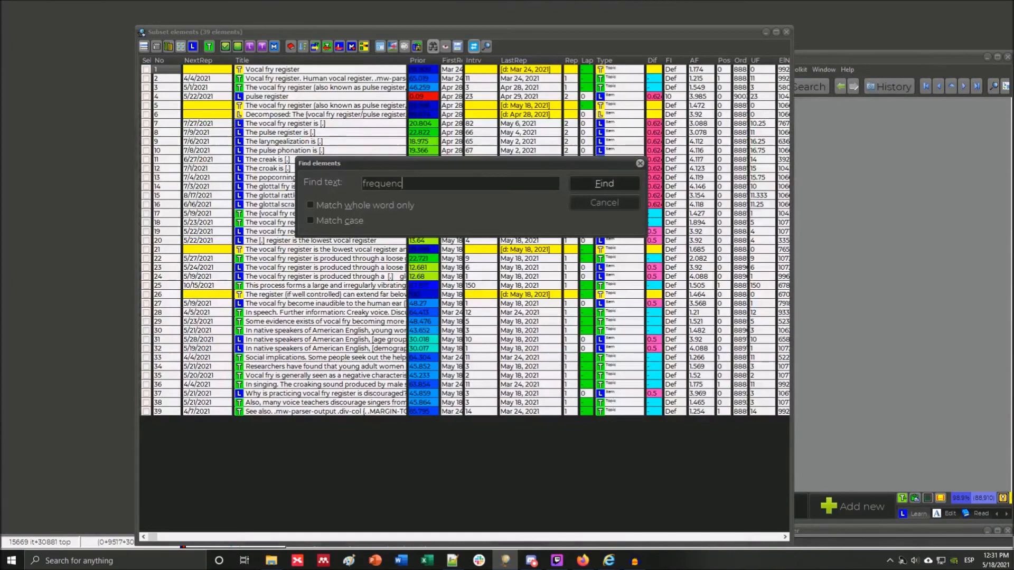
type("y")
key("Return")
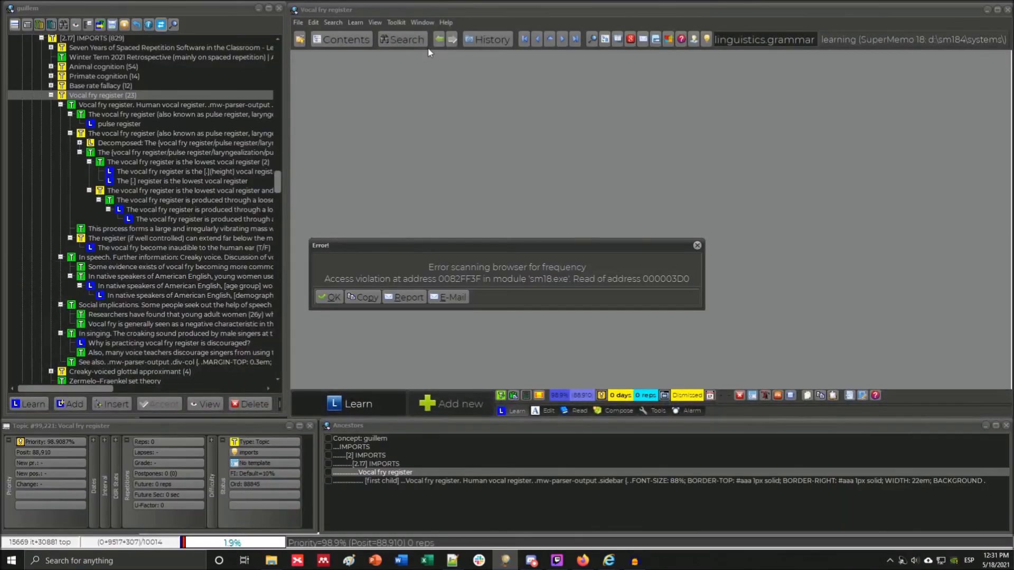
key("Return")
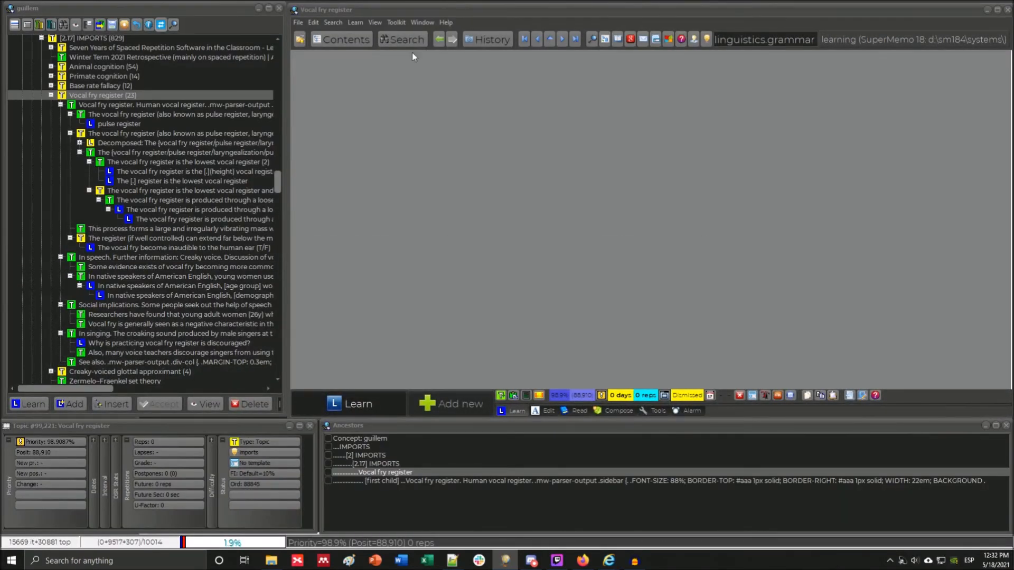
Check the Vocal fry register branch's items on pulse register, the lowest vocal register and glottal closure, with the Decomposed branch expanded.
left_click(113, 124)
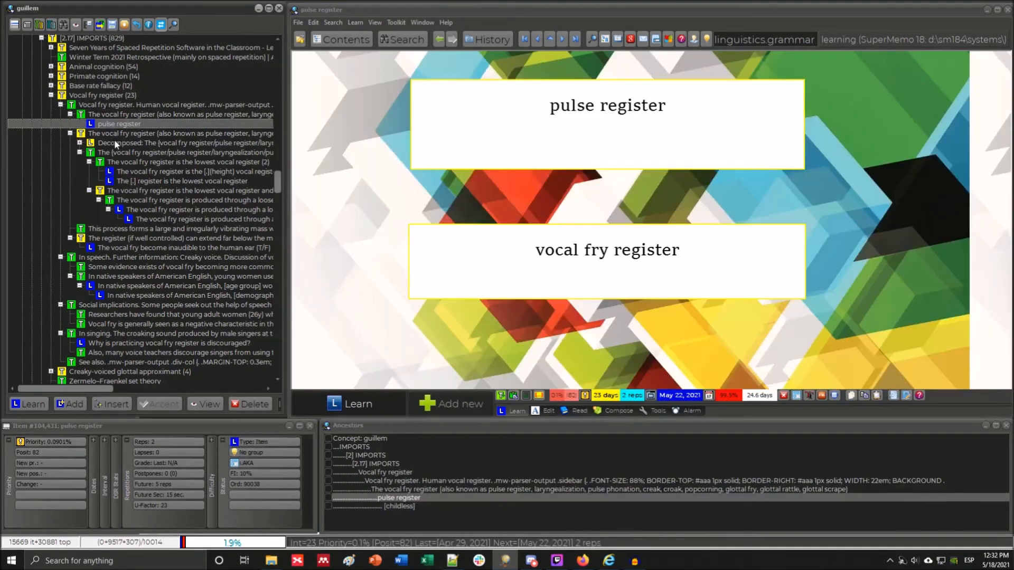
left_click(80, 142)
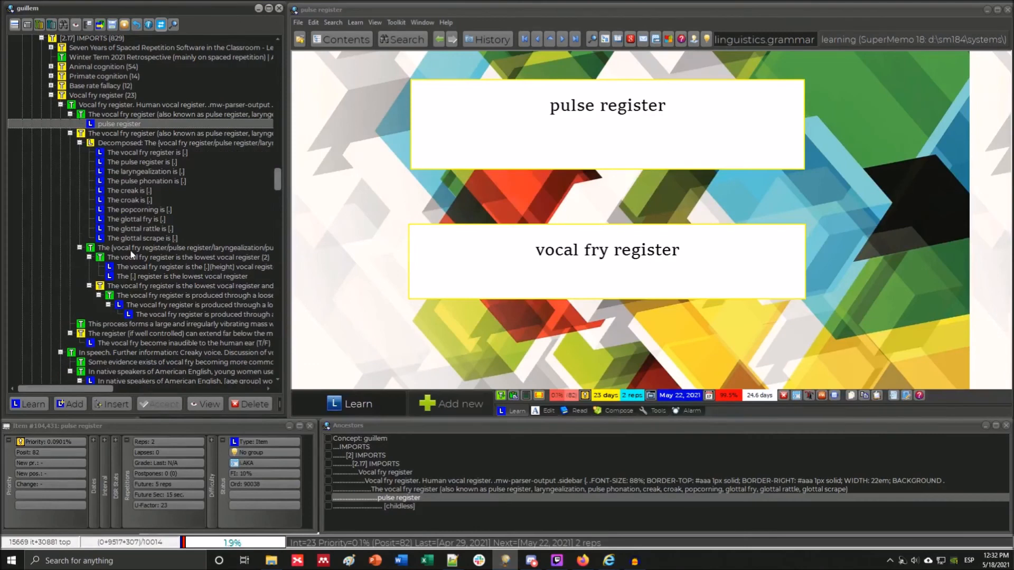
left_click(128, 268)
left_click(129, 278)
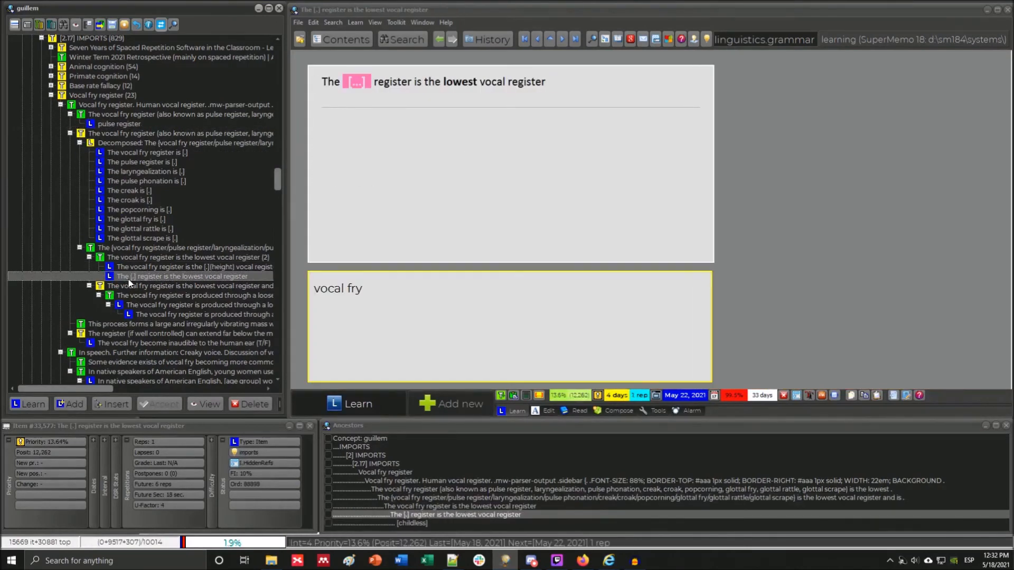
scroll(138, 247, "down", 2)
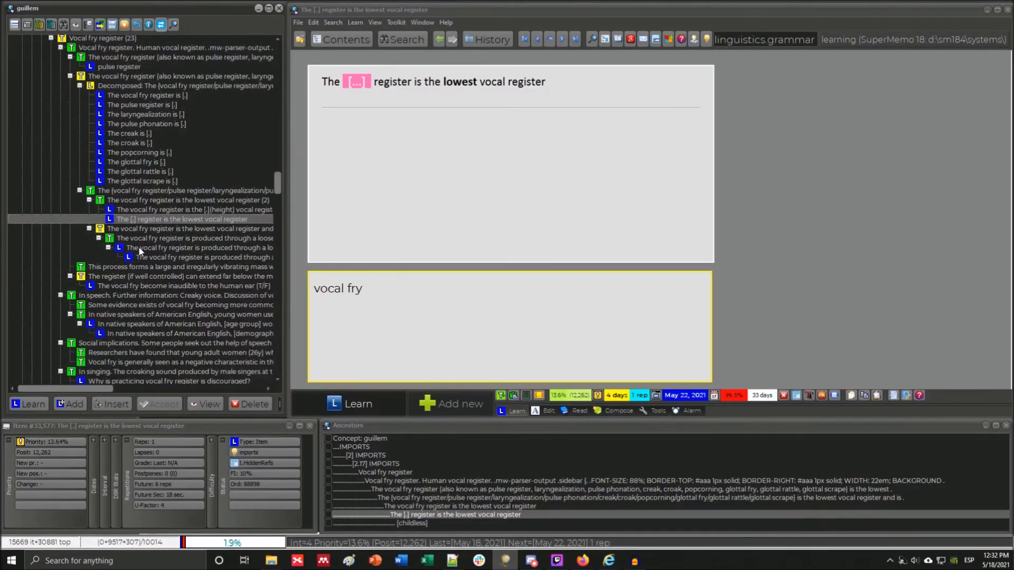
left_click(138, 246)
left_click(142, 259)
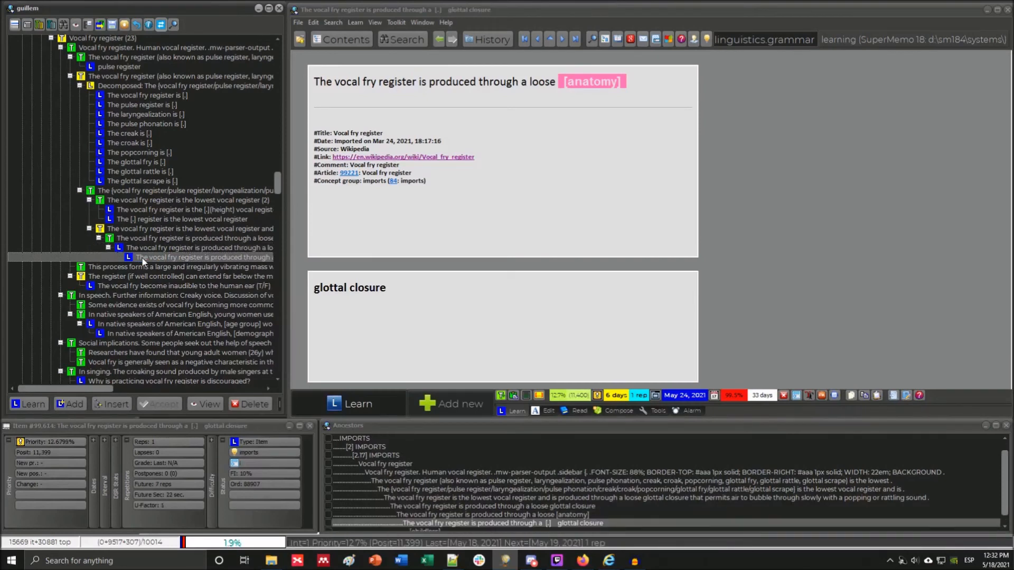
Check the item on vocal fry becoming inaudible and open the extract about the large, irregularly vibrating mass within the vocal folds.
scroll(136, 235, "down", 3)
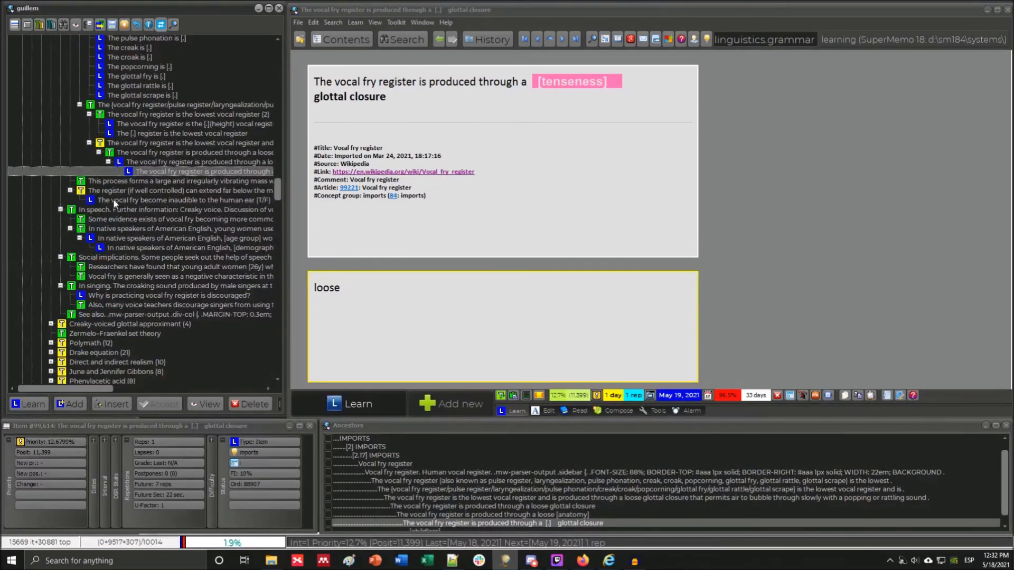
left_click(113, 200)
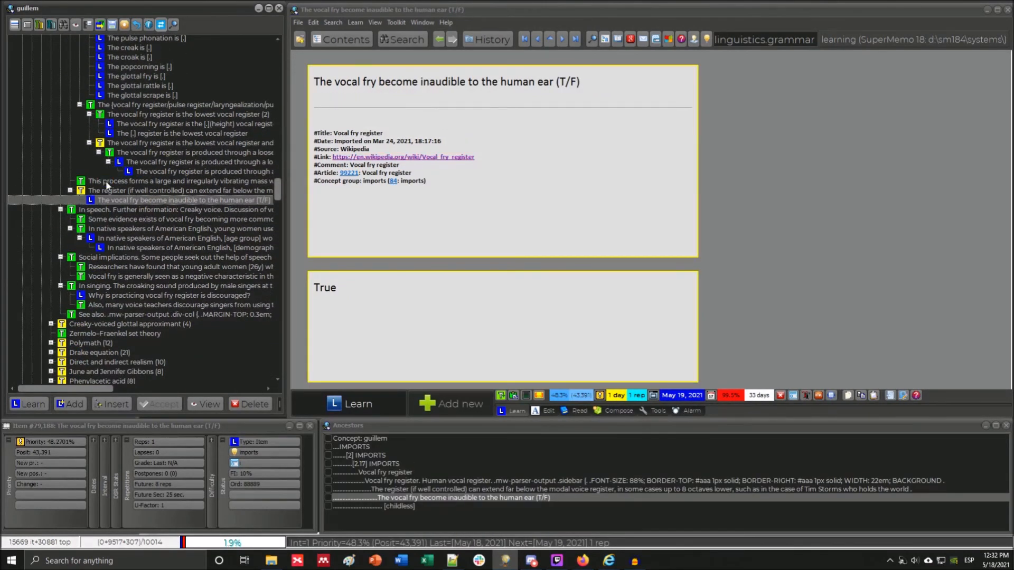
left_click(106, 183)
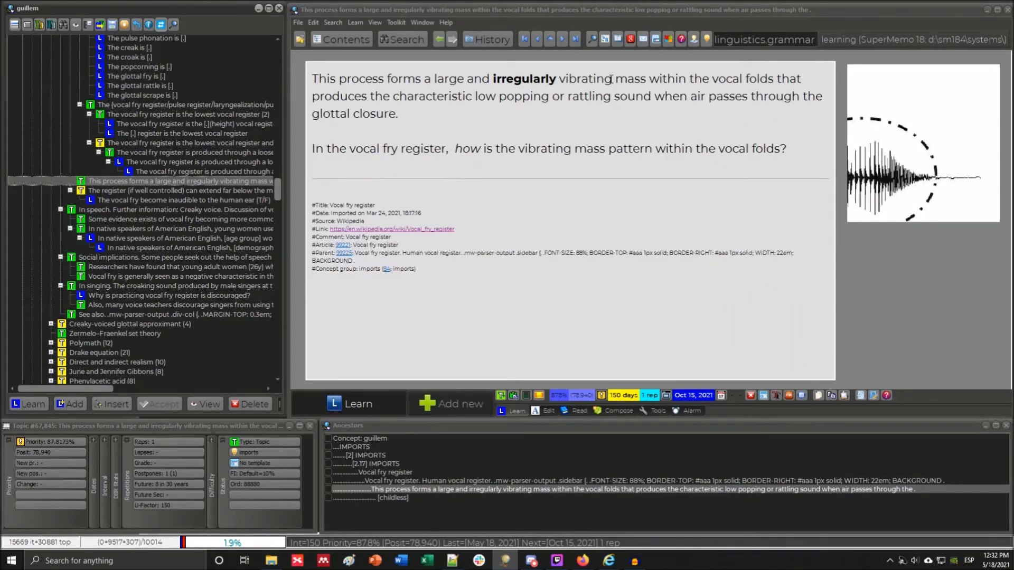
Add a separate line reading "20–50" between the irregularly vibrating mass passage and its question.
left_click(428, 121)
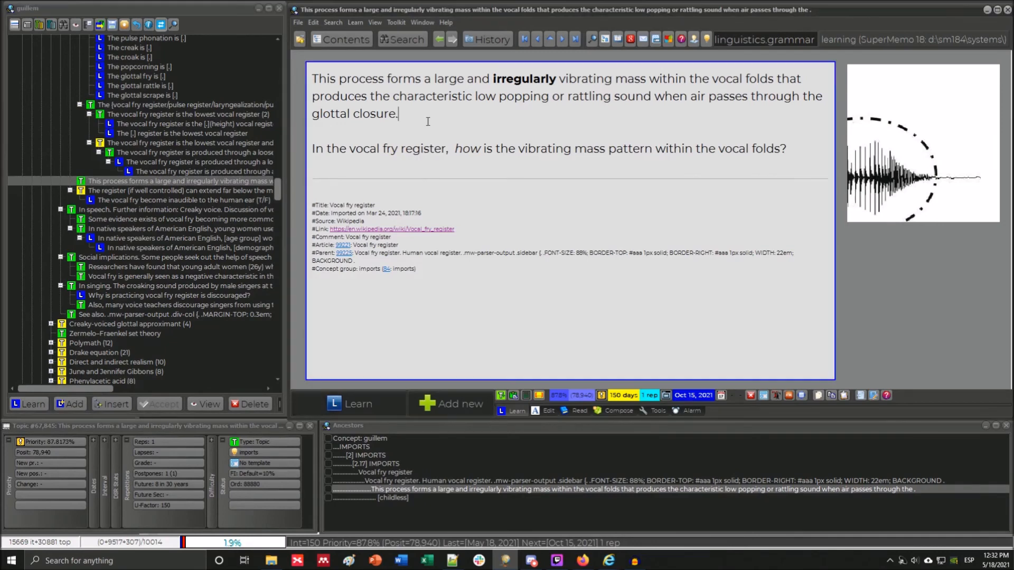
key("Return")
key("Return")
key("Up")
type("20–50")
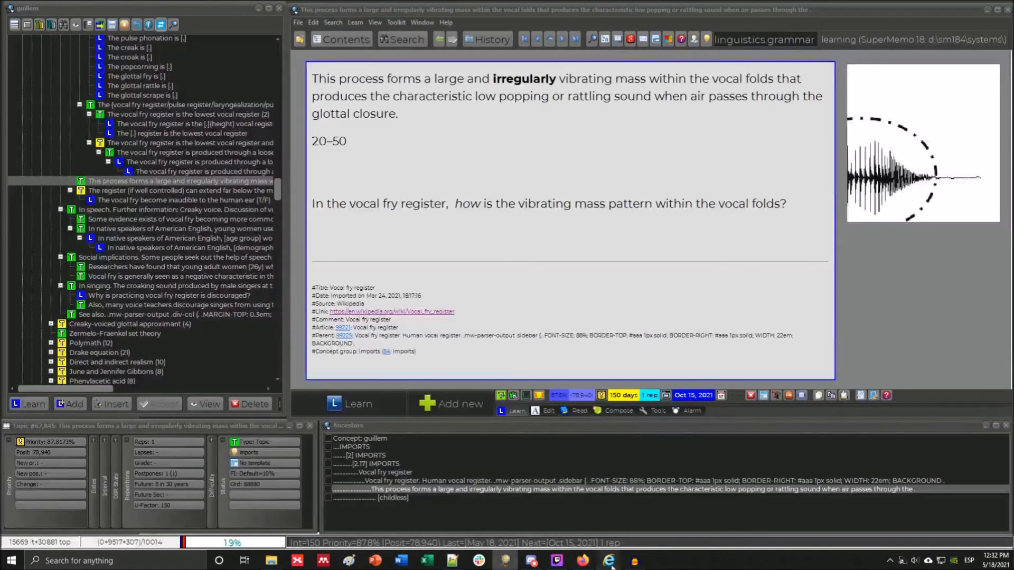
Switch to the browser's Wikipedia Creaky voice article, highlight "20–50 pulses per second" and reposition the window over SuperMemo.
mouse_move(611, 566)
left_click(665, 502)
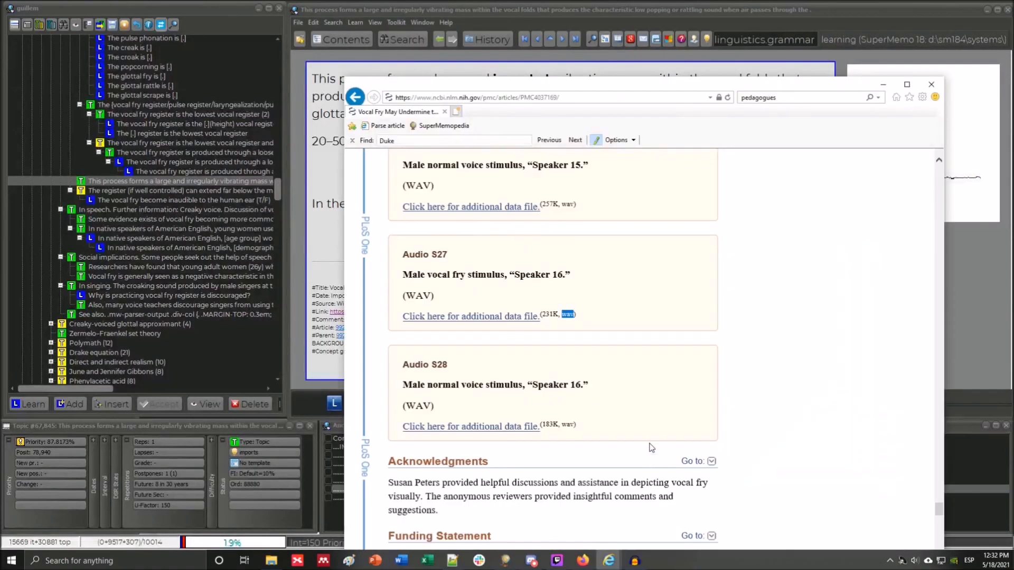
left_click(609, 561)
left_click(556, 515)
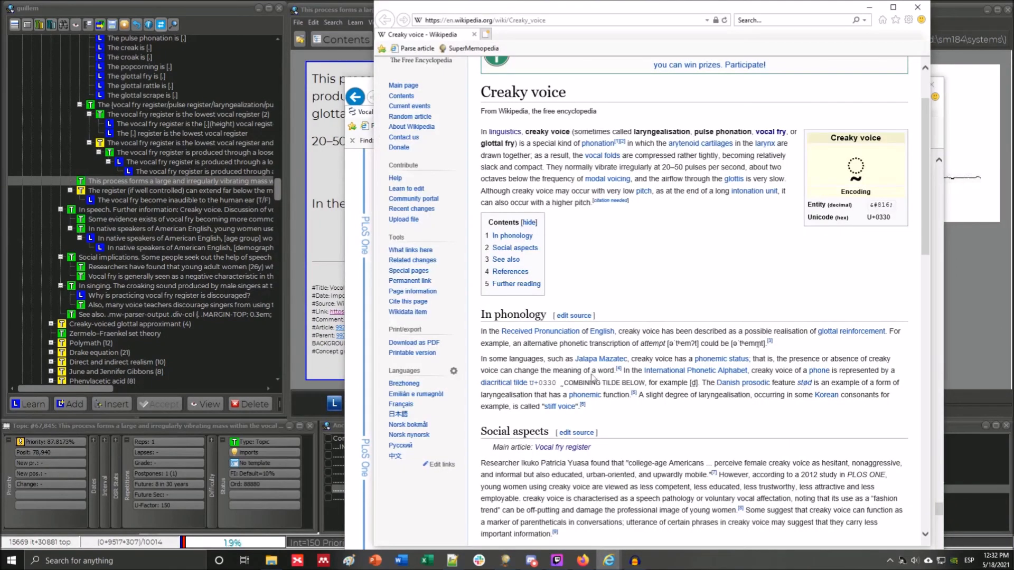
left_click_drag(746, 168, 668, 168)
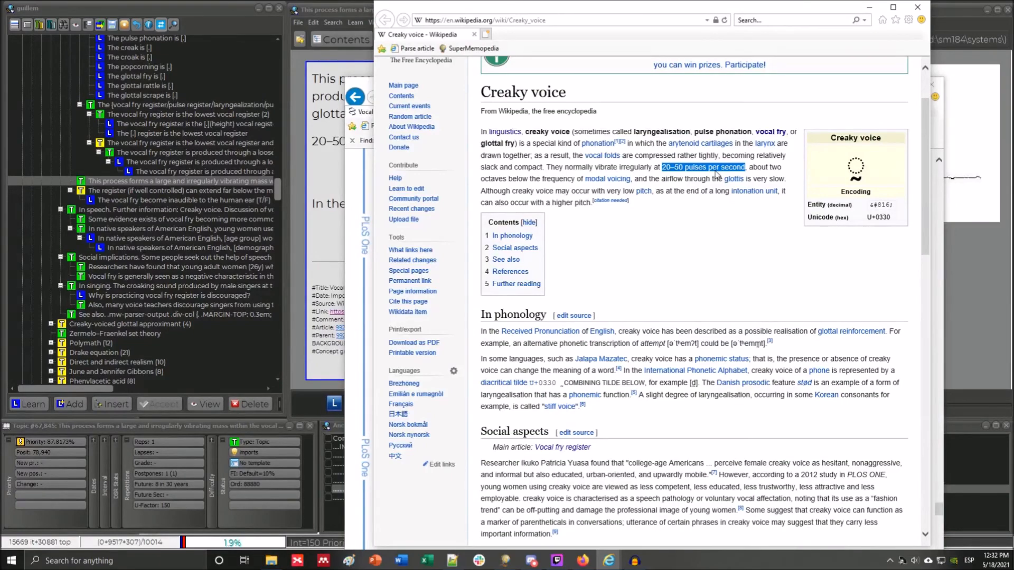
left_click_drag(872, 8, 878, 79)
left_click(882, 86)
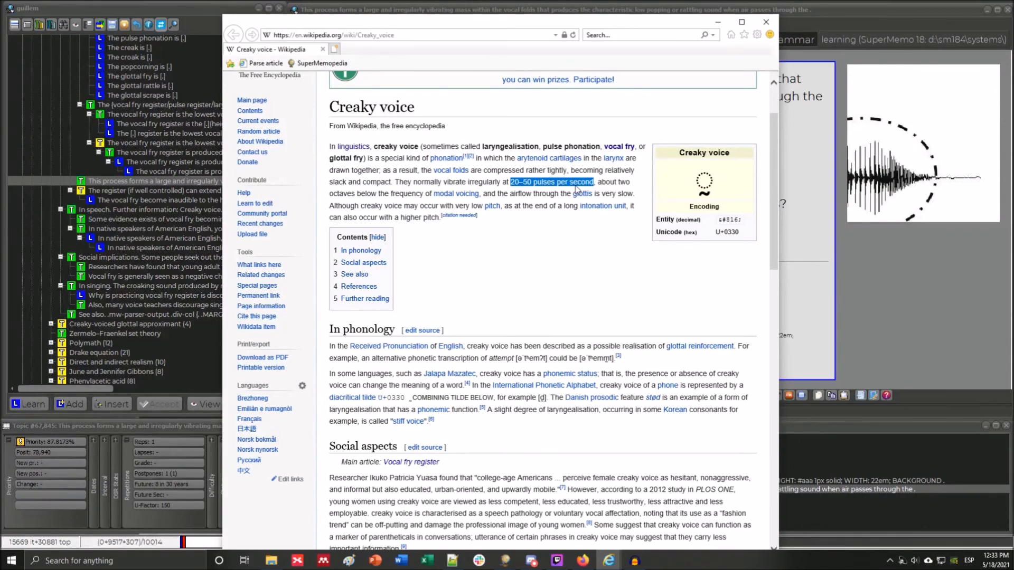
Examine the "irregularly at 20–50" wording in the Creaky voice introduction and minimize the browser window.
left_click(546, 183)
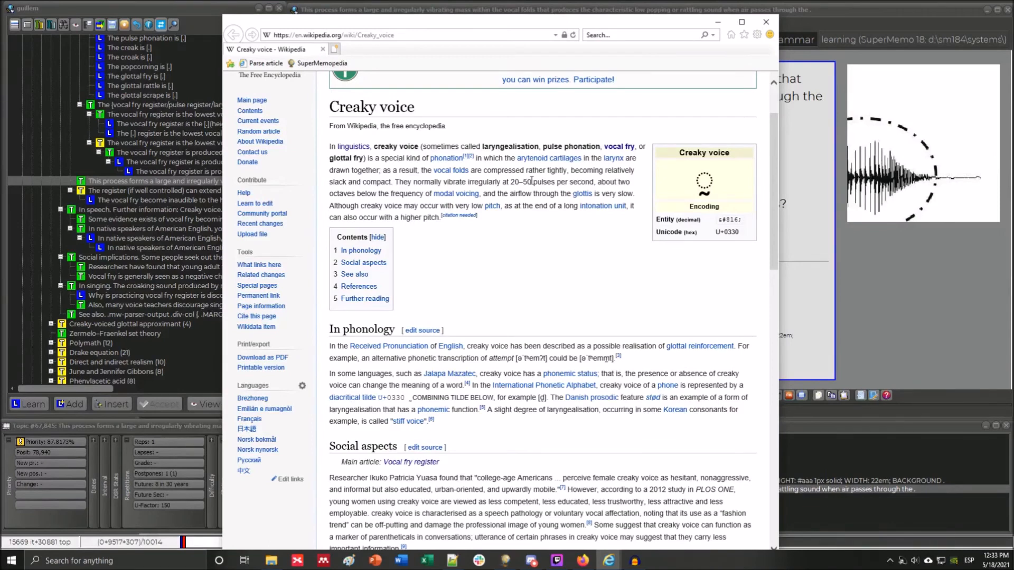
left_click_drag(532, 181, 523, 182)
left_click_drag(532, 182, 511, 182)
left_click(553, 184)
left_click_drag(534, 182, 510, 182)
left_click_drag(468, 182, 530, 181)
left_click(721, 21)
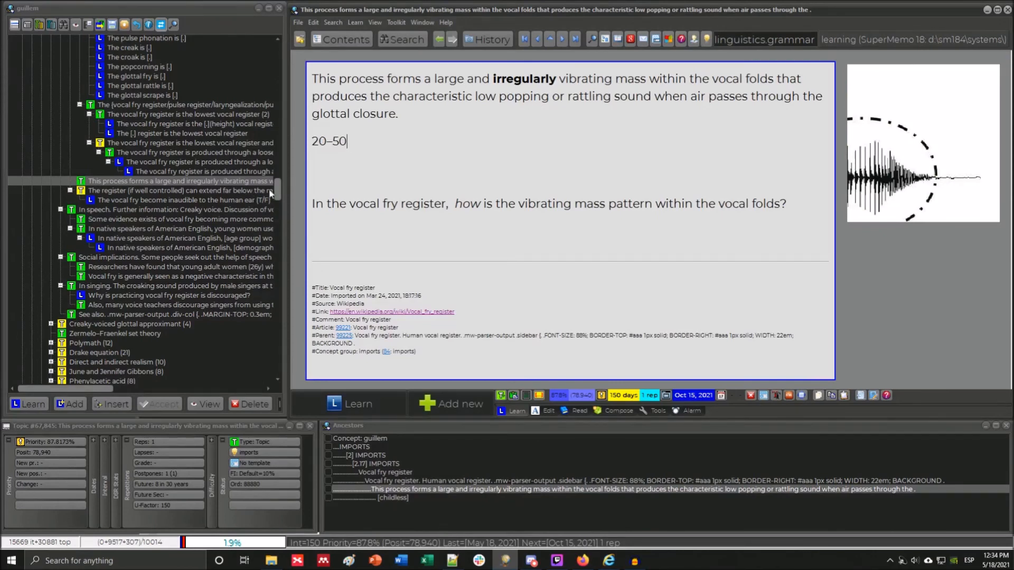
Open the Vocal fry register branch's extract listing the alternative names and review the term and its synonyms.
left_click_drag(276, 181, 275, 176)
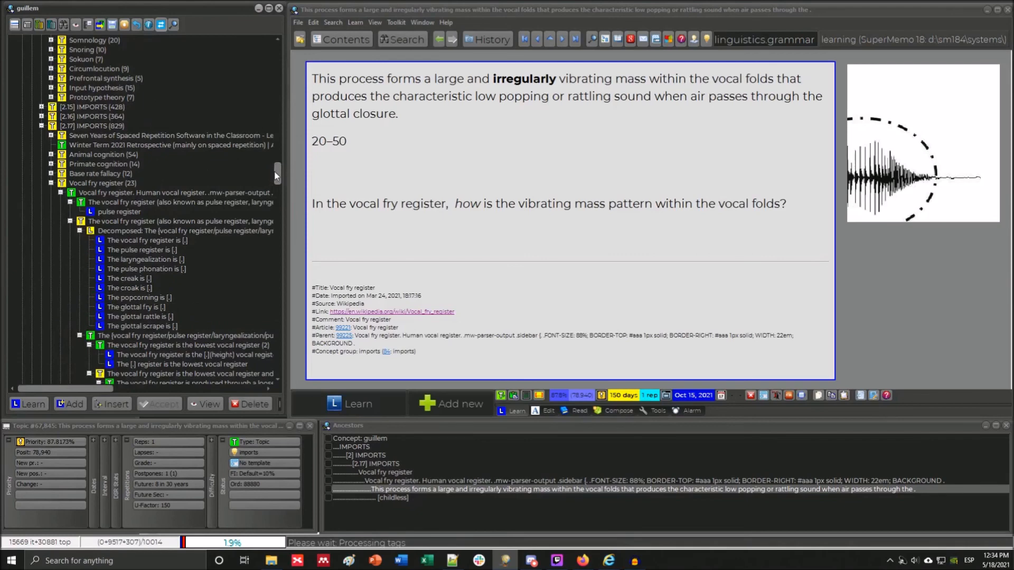
left_click(122, 192)
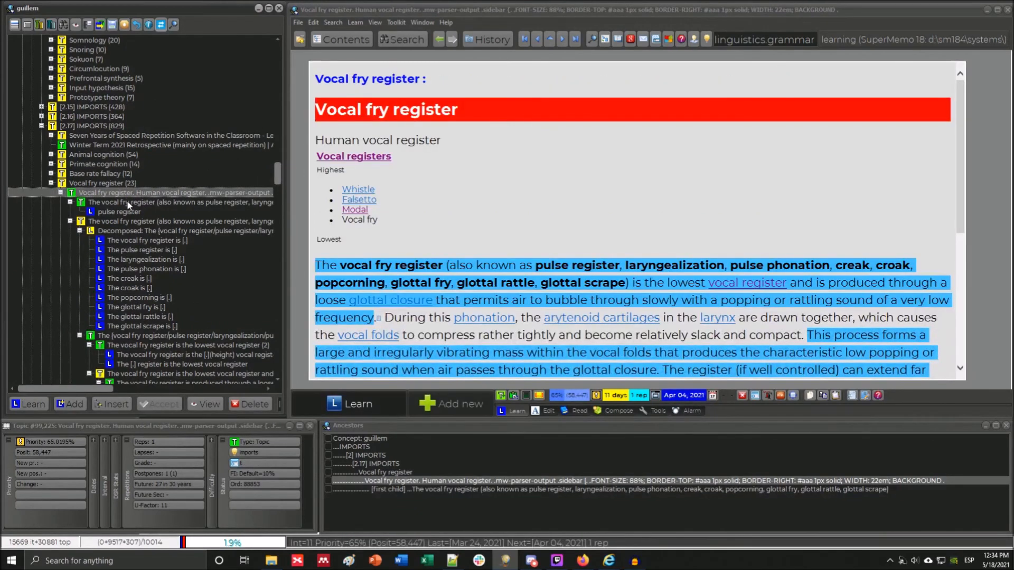
left_click(127, 203)
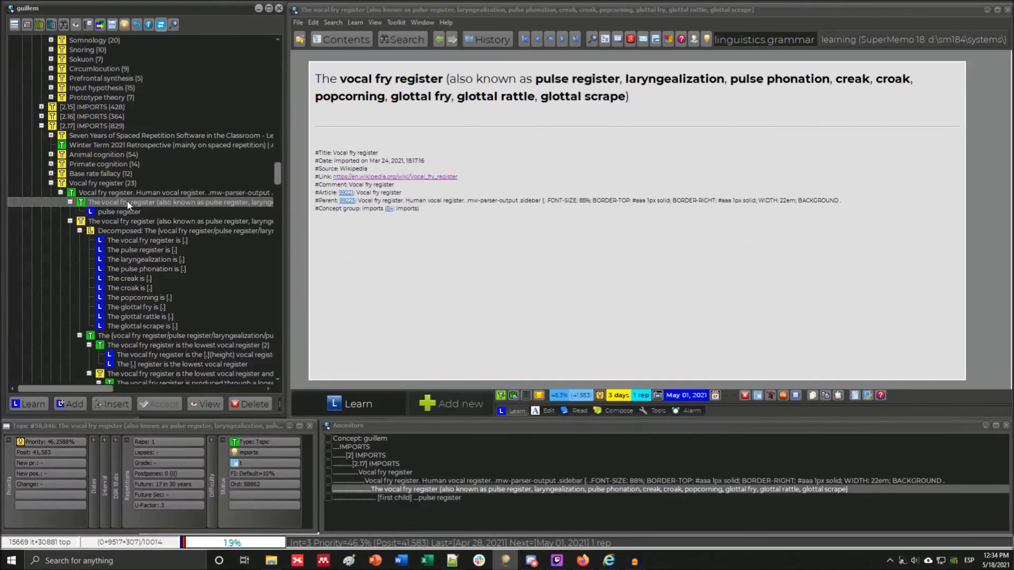
left_click(491, 78)
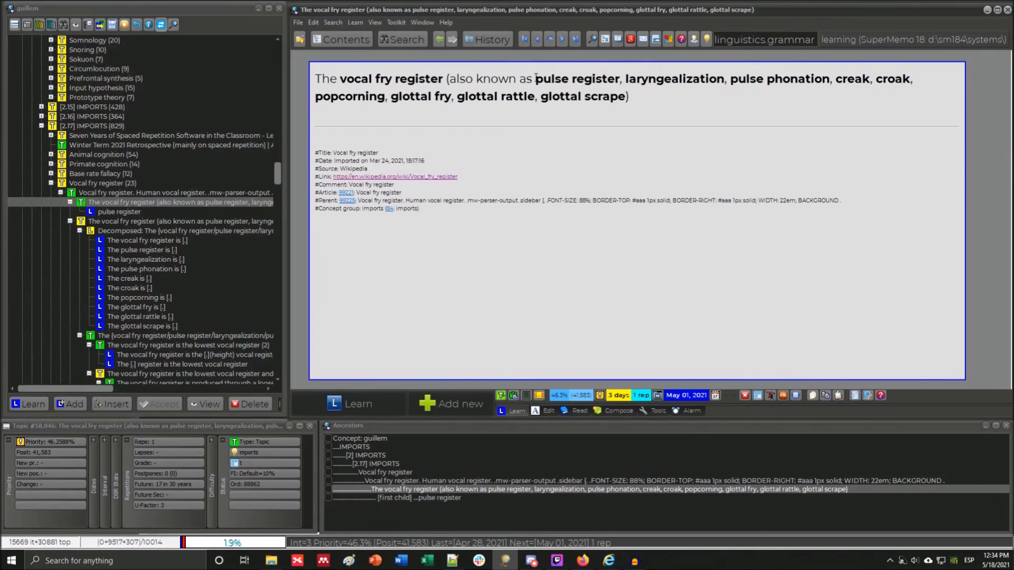
left_click_drag(536, 79, 868, 78)
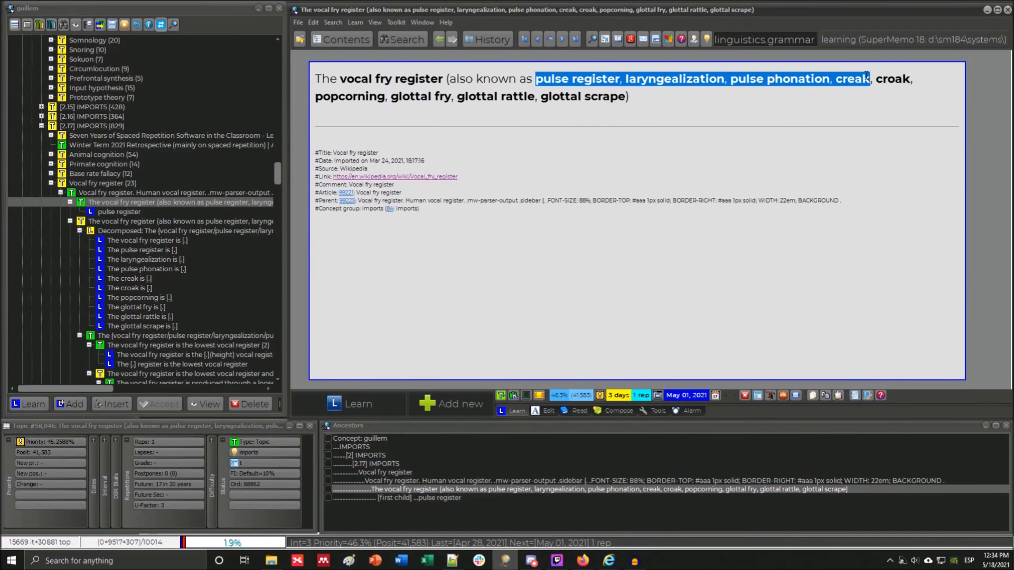
left_click(766, 101)
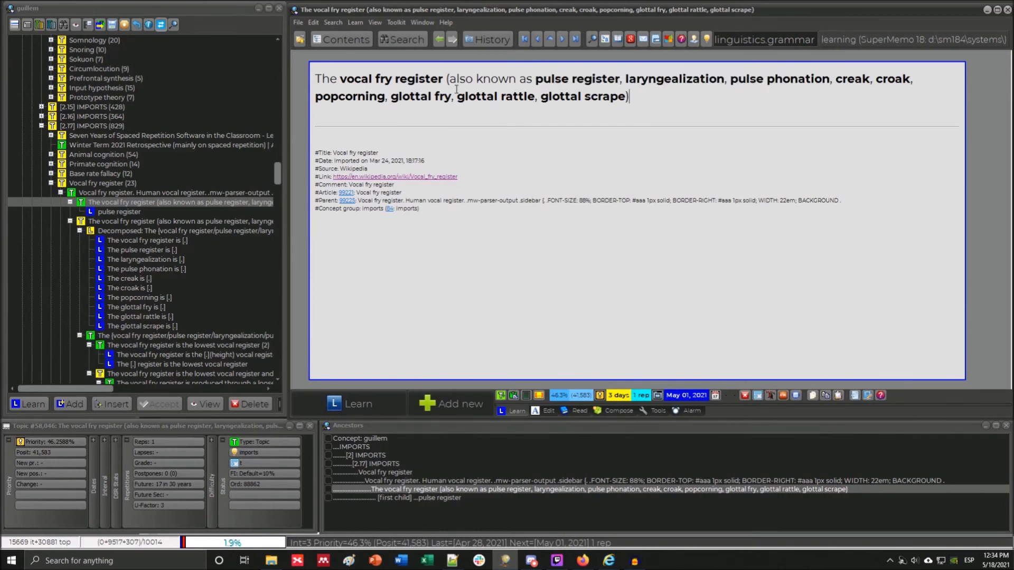
left_click_drag(445, 79, 353, 78)
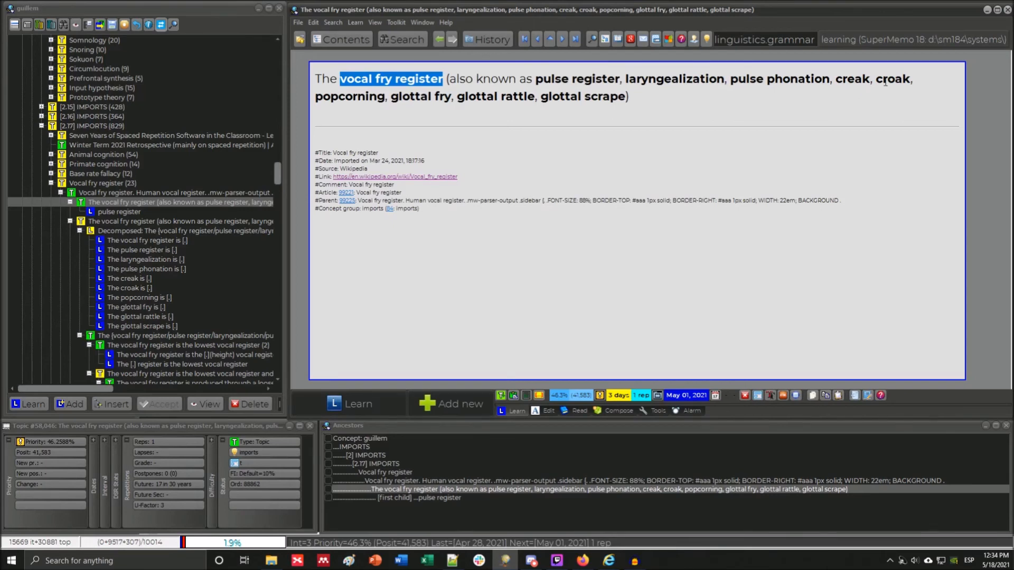
Move "croak" out of the synonym list onto its own line below the sentence.
left_click_drag(877, 79, 909, 79)
key("ctrl+c")
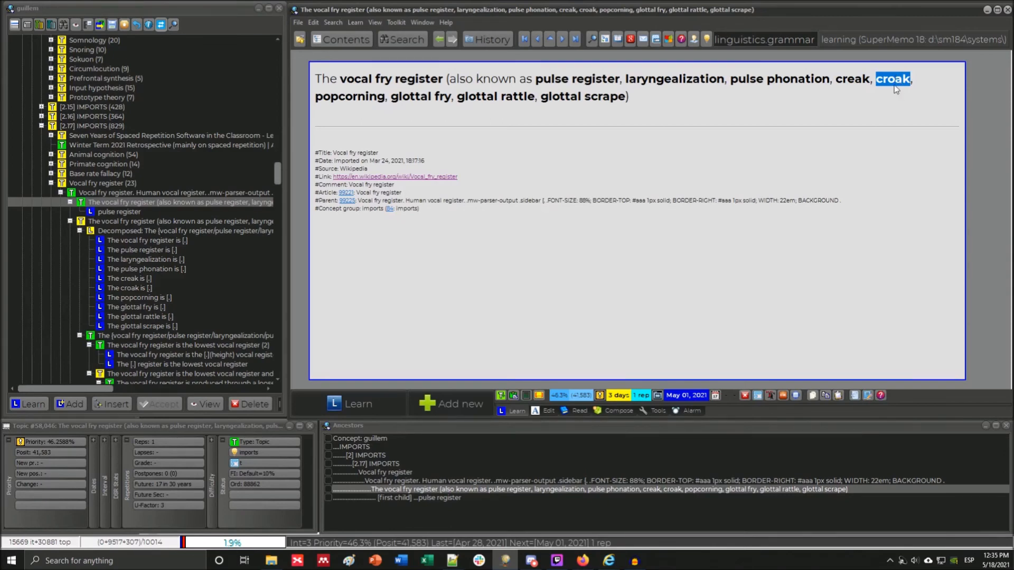
key("Delete")
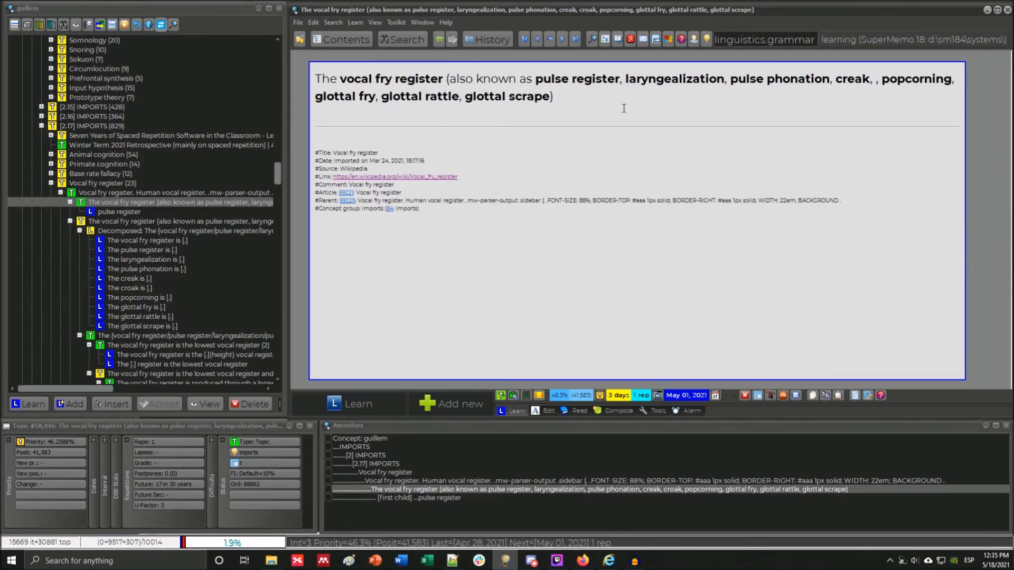
left_click(624, 108)
key("Return")
key("Return")
key("Return")
key("ctrl+v")
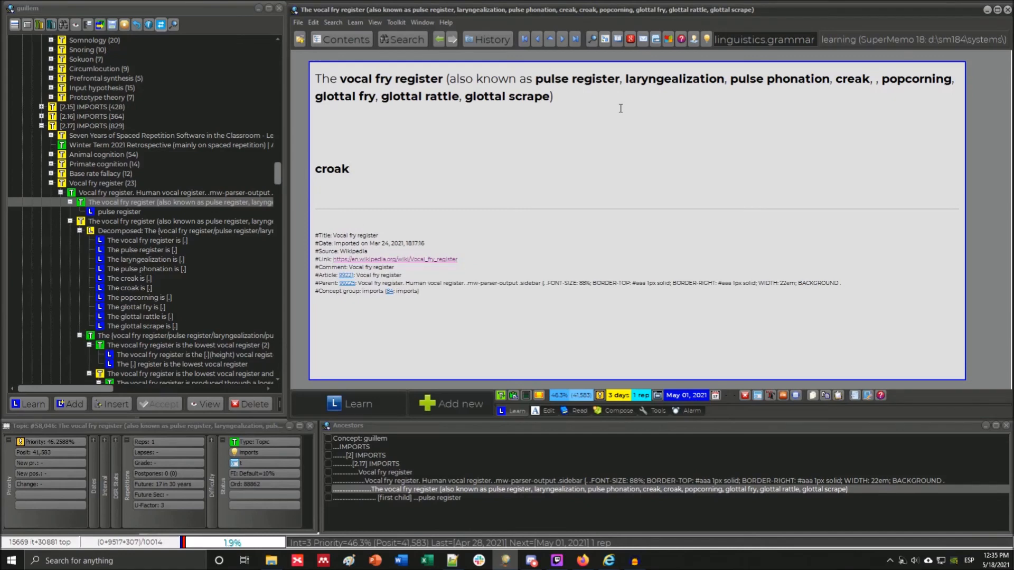
Move "laryngealization" out of the synonym list onto its own line above "croak", with an extra blank line after it.
left_click_drag(626, 79, 664, 77)
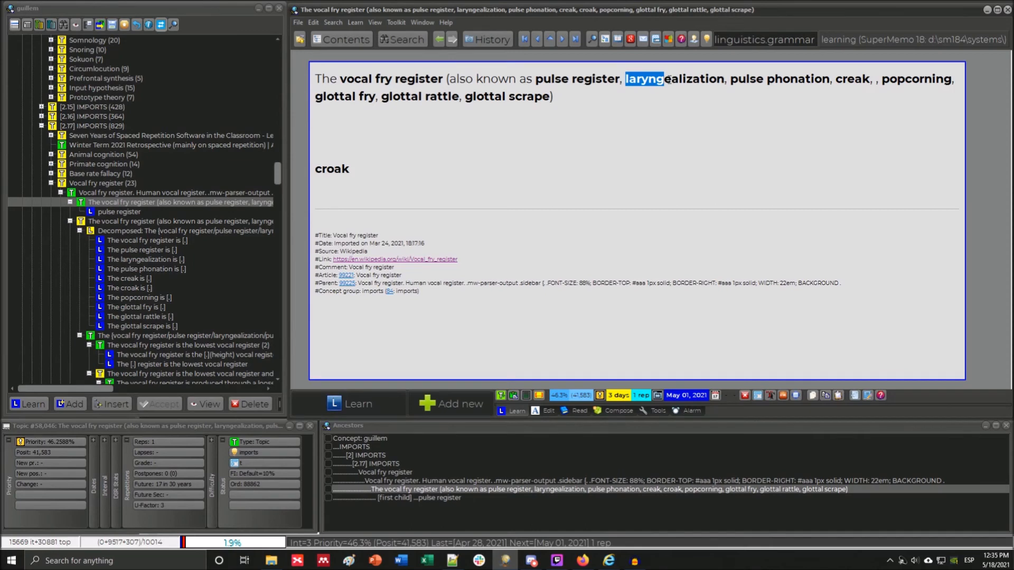
left_click_drag(717, 80, 725, 79)
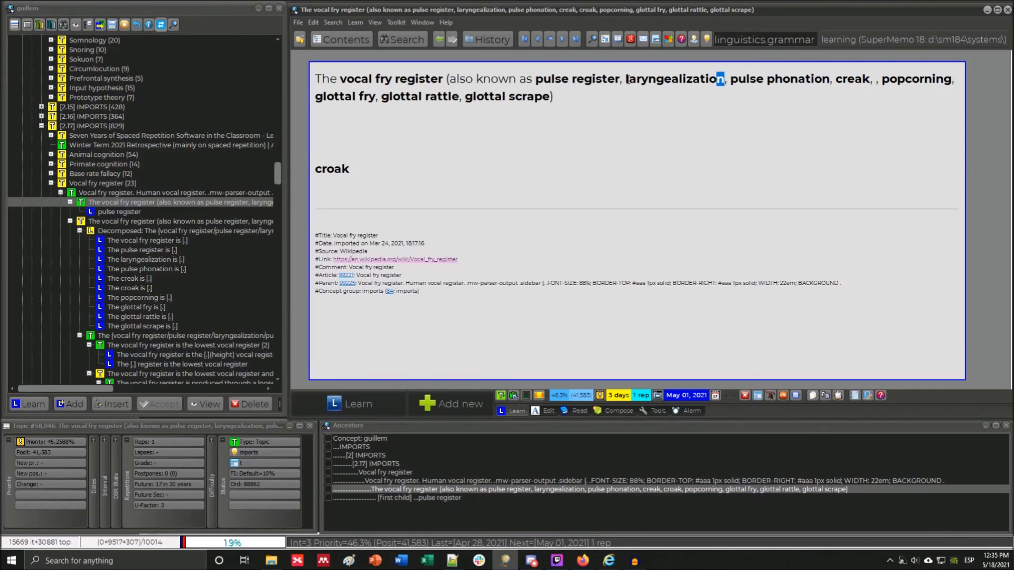
left_click_drag(625, 79, 673, 79)
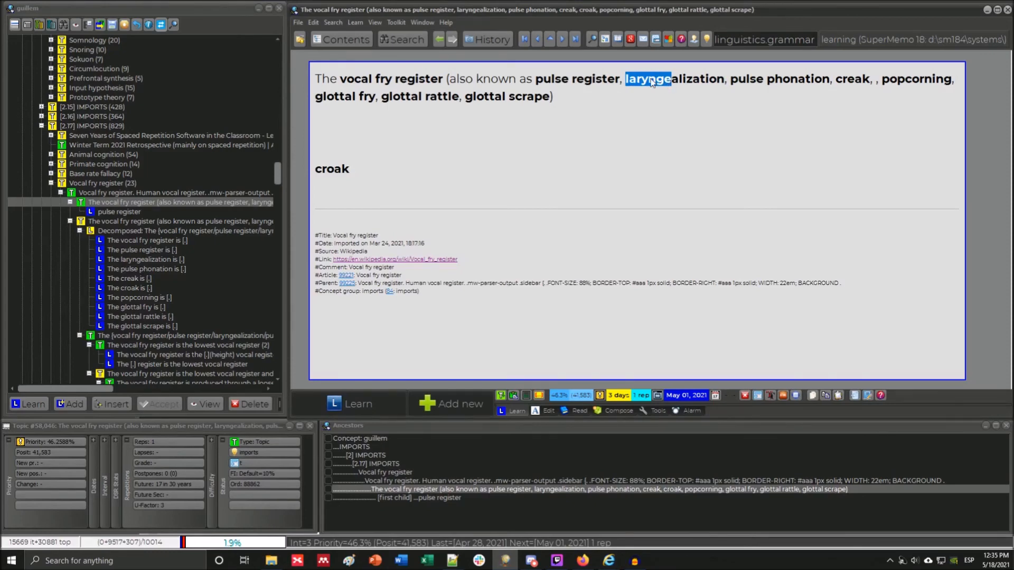
left_click(649, 84)
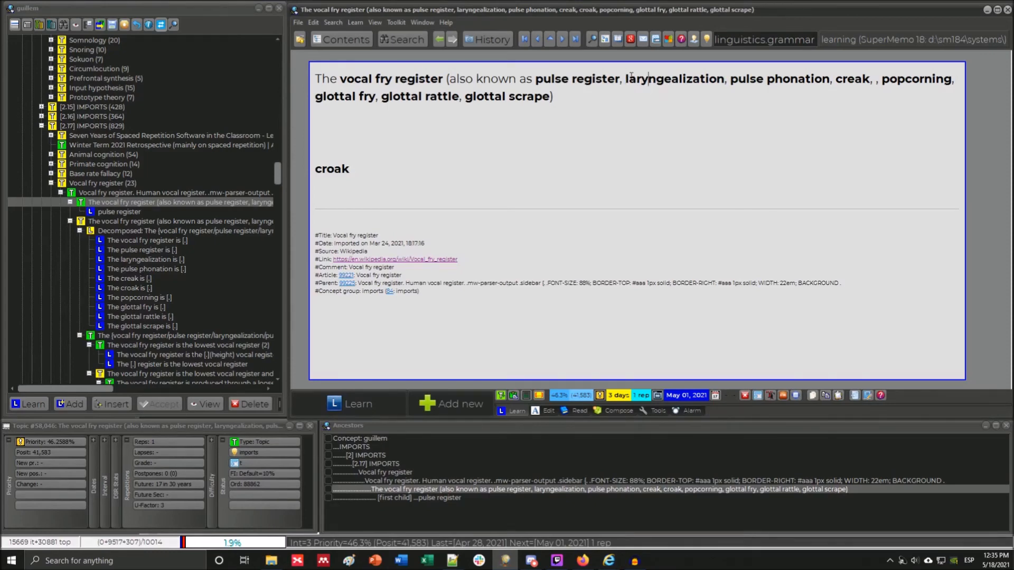
left_click_drag(627, 79, 673, 79)
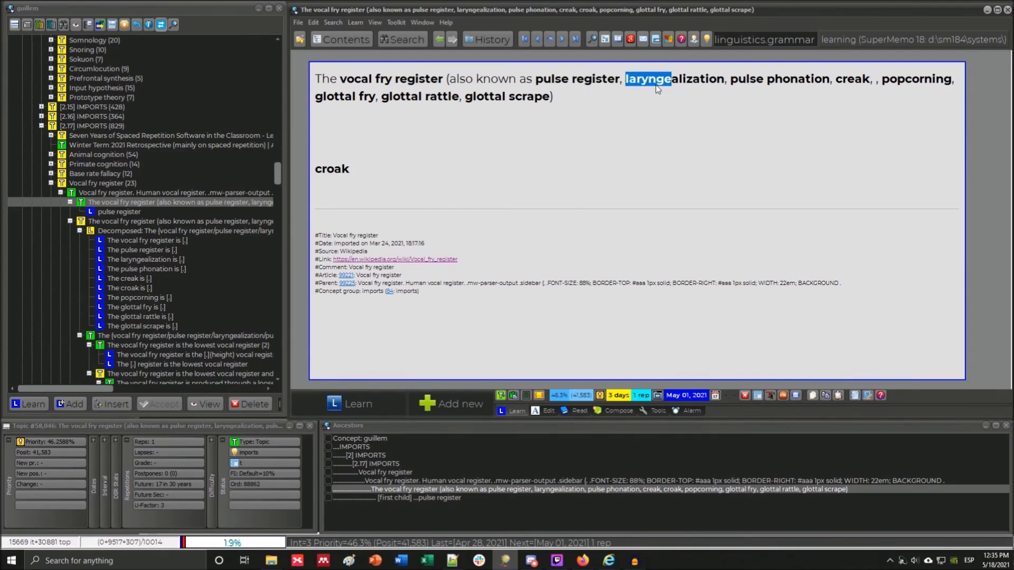
left_click_drag(724, 79, 624, 78)
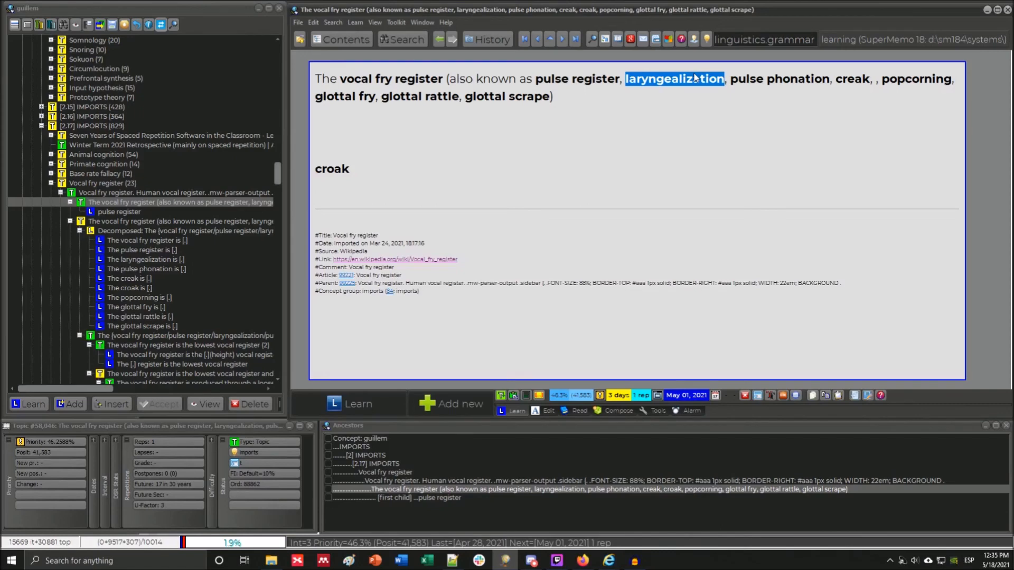
key("ctrl+x")
left_click(407, 130)
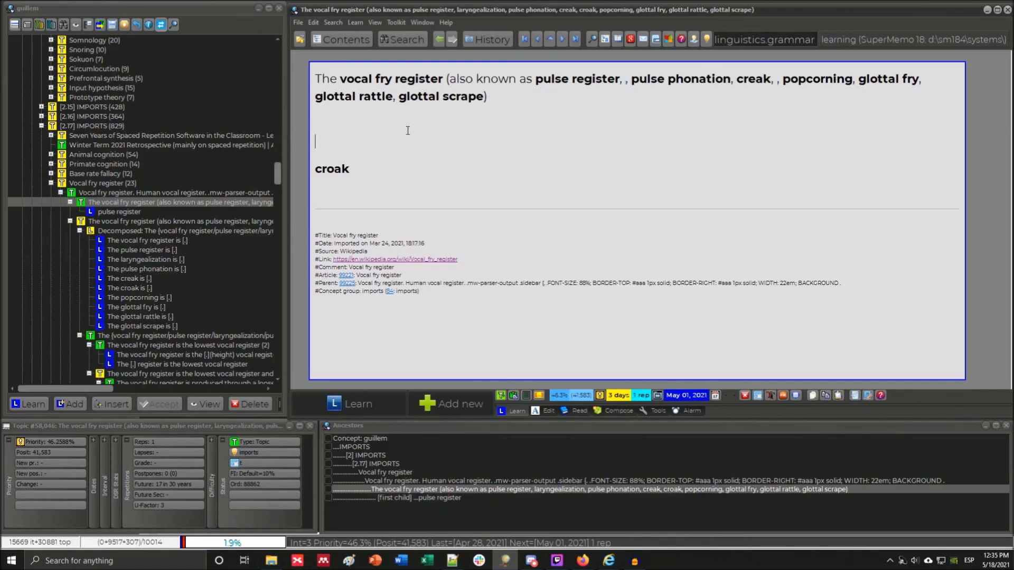
key("ctrl+v")
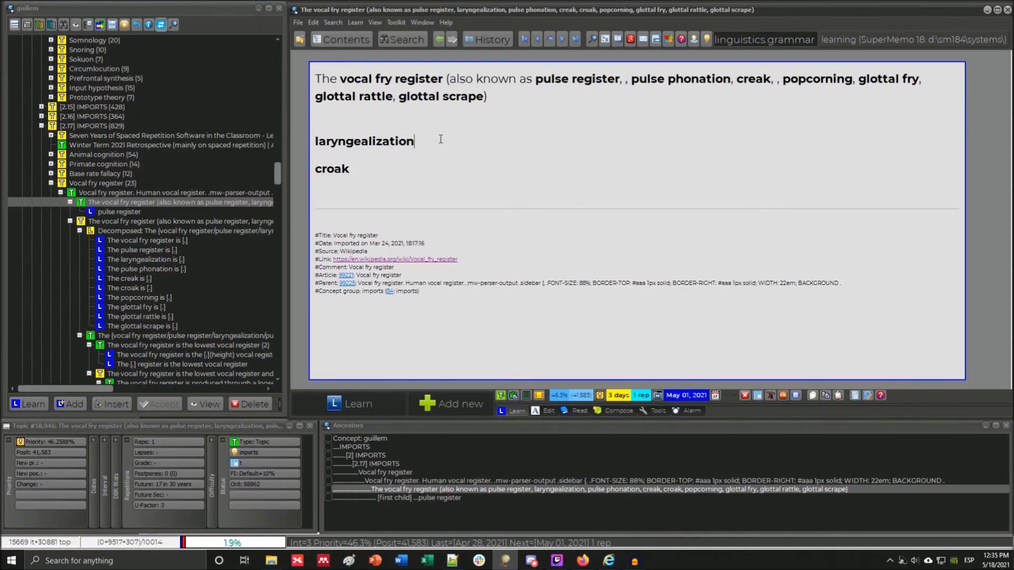
key("Return")
left_click(609, 561)
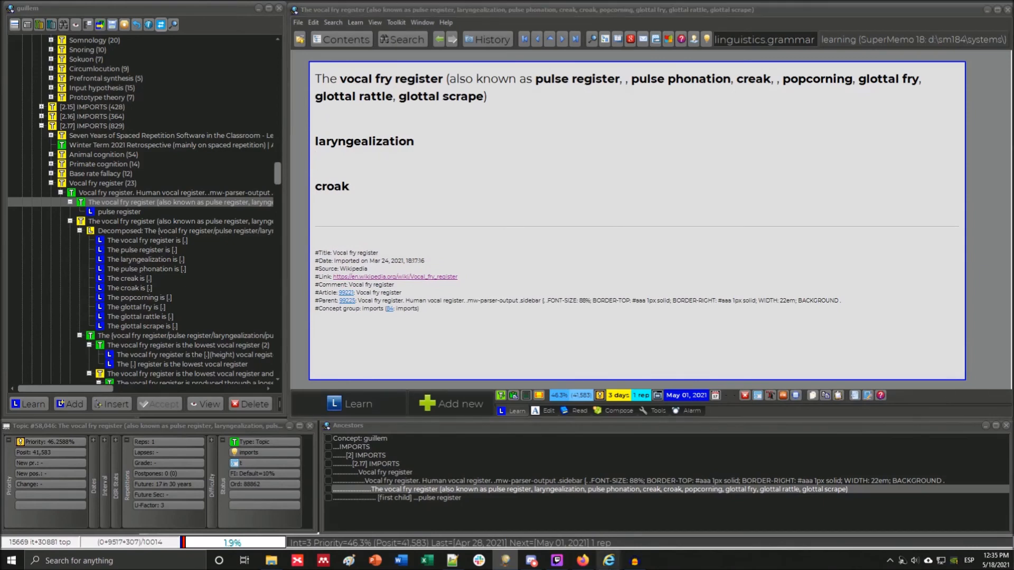
left_click(431, 143)
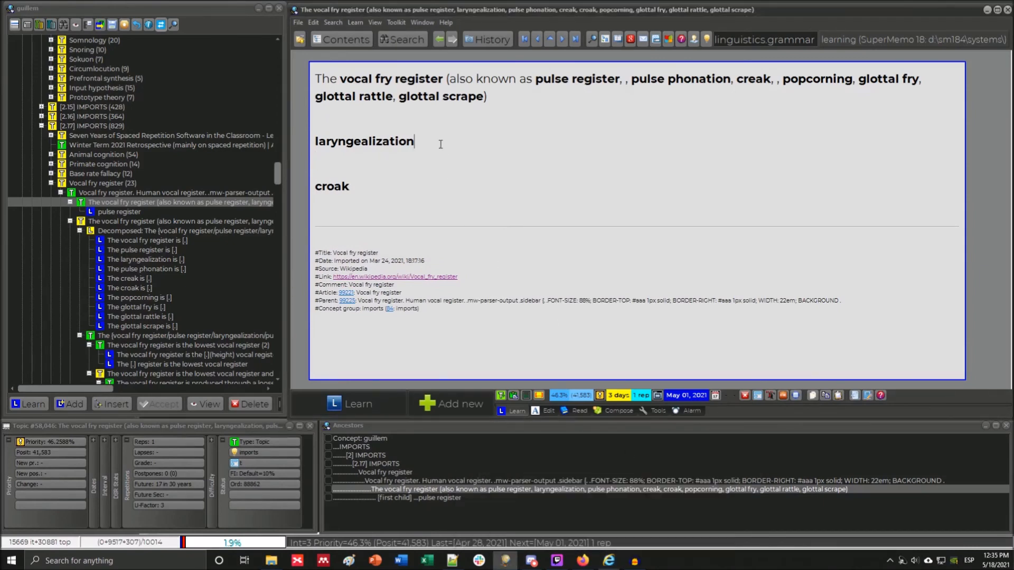
left_click_drag(431, 143, 312, 138)
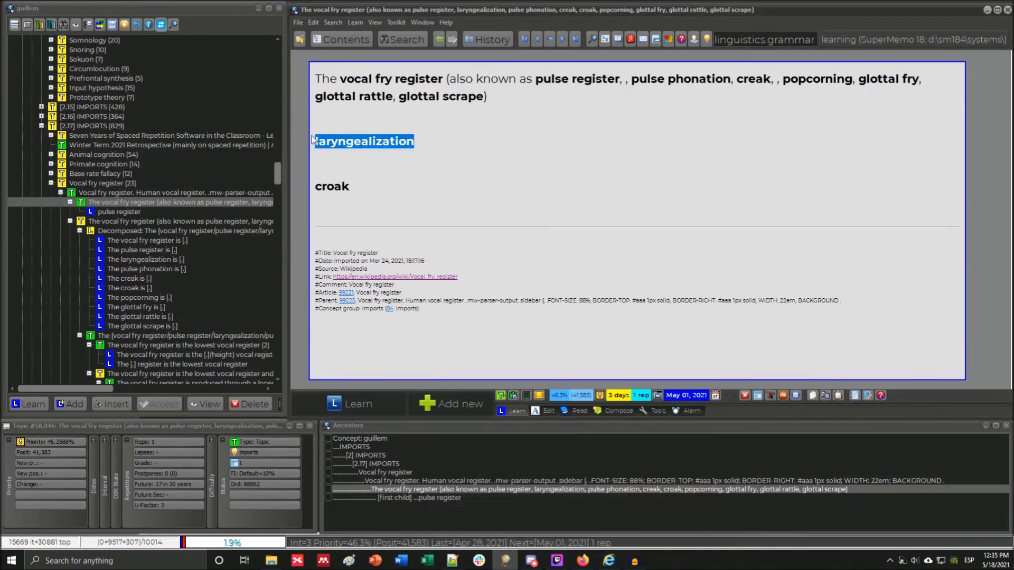
left_click(416, 140)
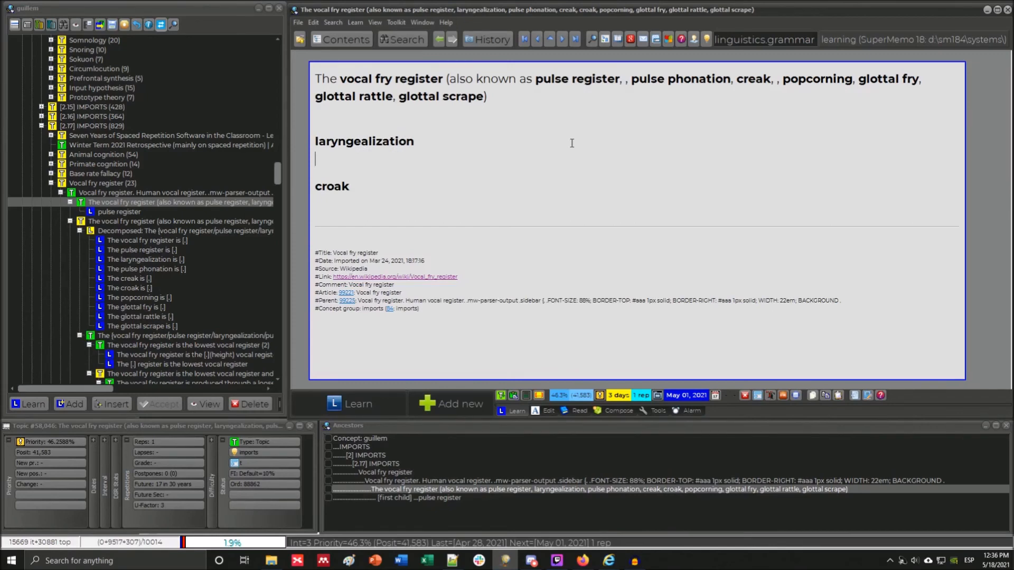
Examine the synonyms left in the sentence, including popcorning, glottal fry, glottal scrape, pulse phonation and pulse register.
left_click_drag(926, 80, 782, 80)
left_click(491, 99)
left_click_drag(439, 96, 402, 99)
left_click_drag(852, 80, 782, 82)
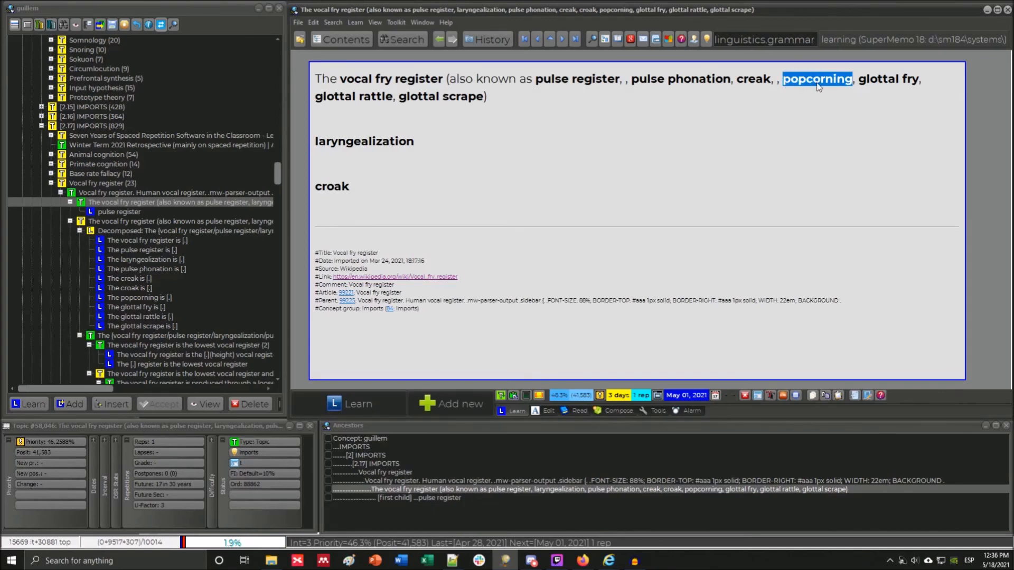
left_click_drag(733, 79, 668, 79)
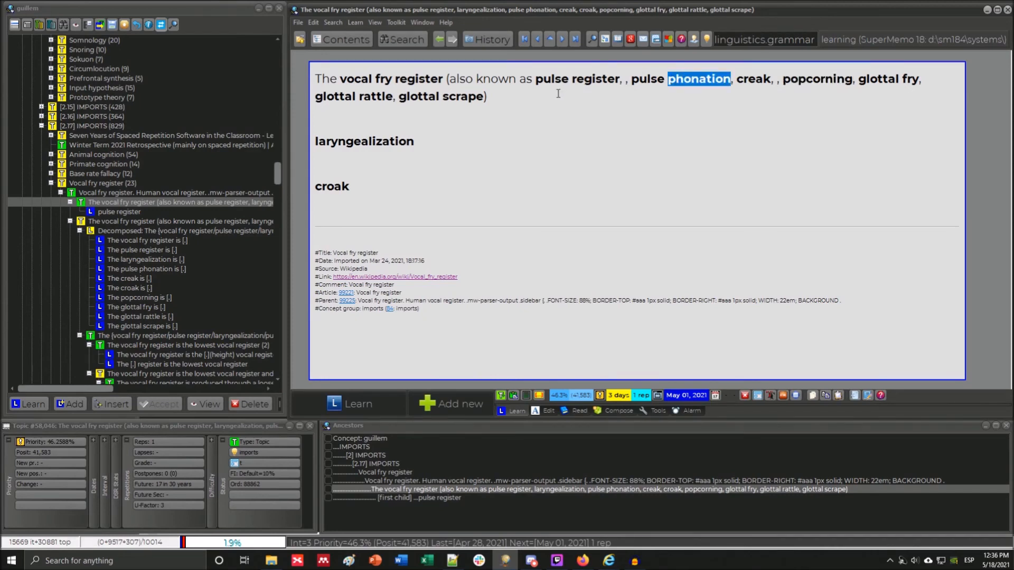
left_click(692, 82)
left_click_drag(664, 78, 632, 79)
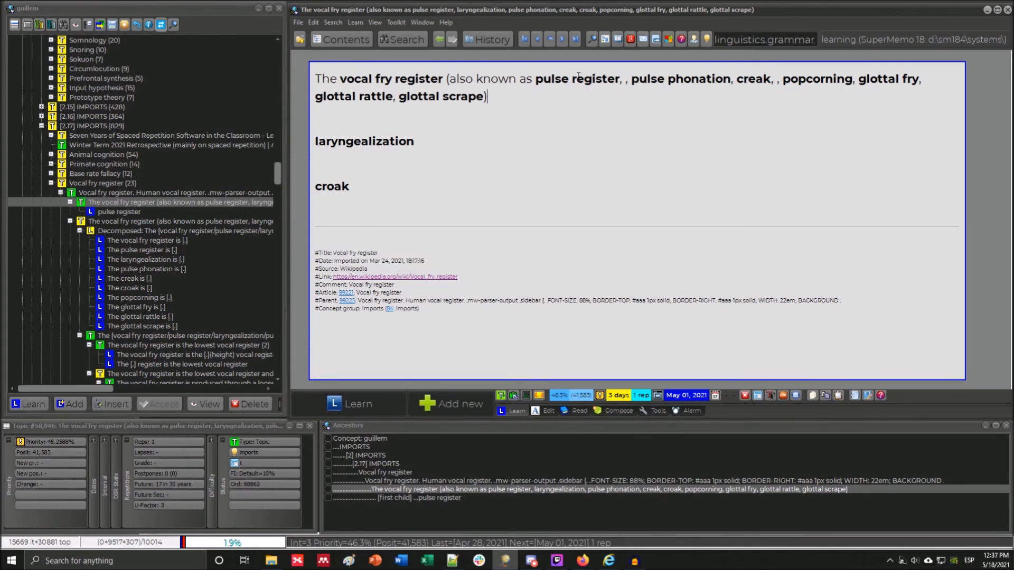
left_click_drag(532, 79, 537, 105)
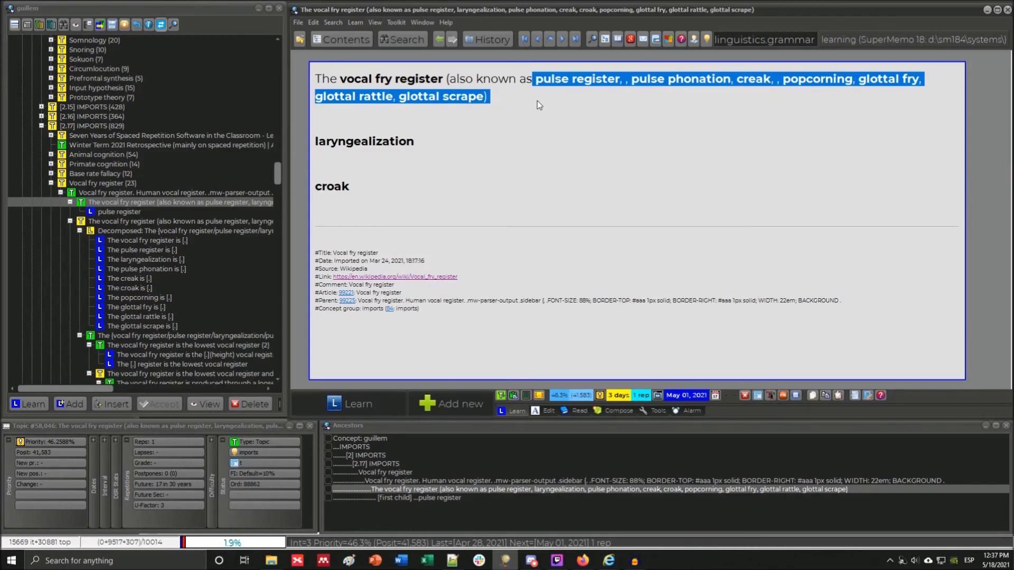
left_click(541, 102)
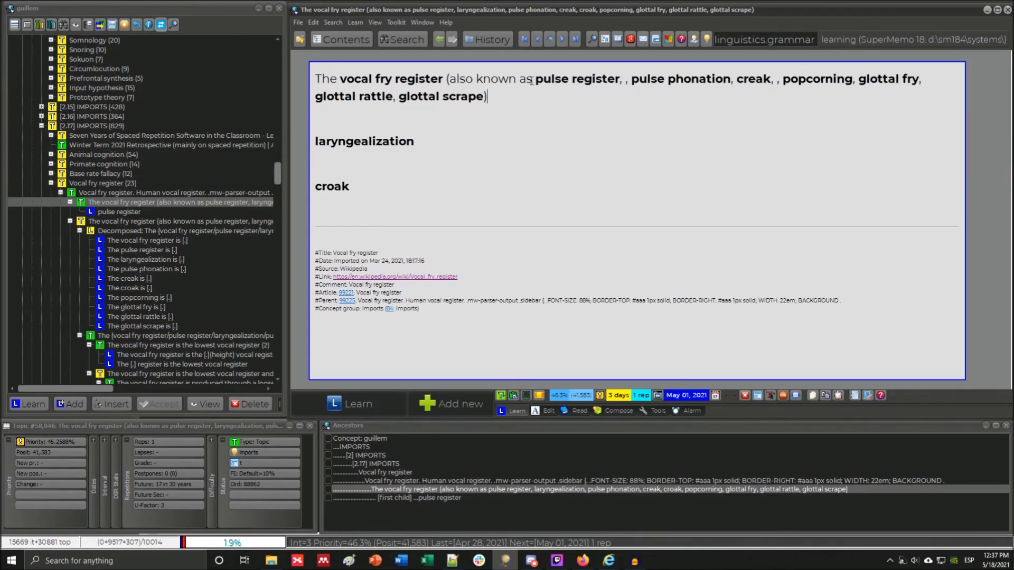
Compare the remaining synonyms in the sentence, such as pulse register and pulse phonation, with the main term "vocal fry register".
left_click_drag(533, 79, 515, 94)
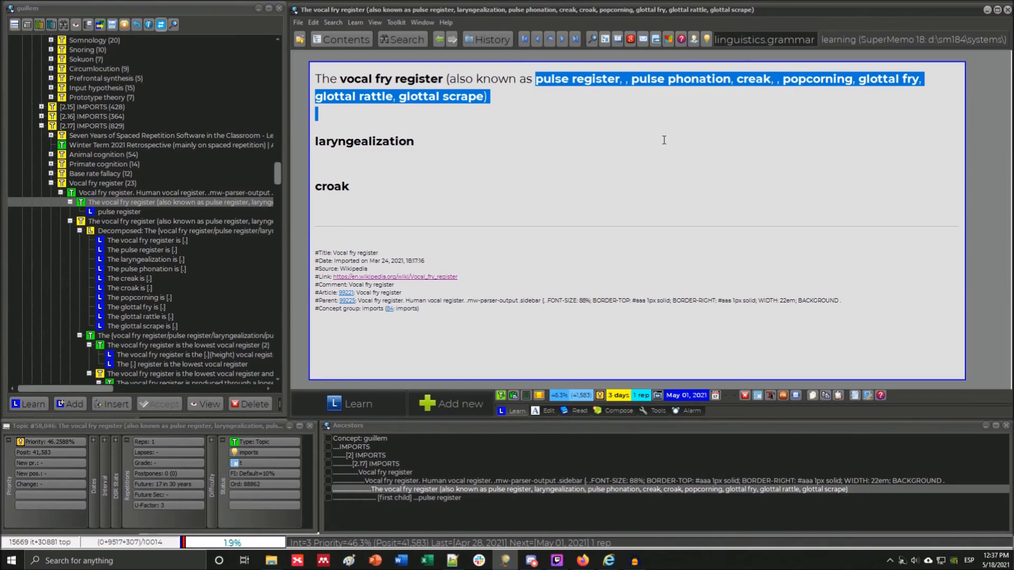
left_click_drag(537, 85, 705, 99)
left_click(676, 83)
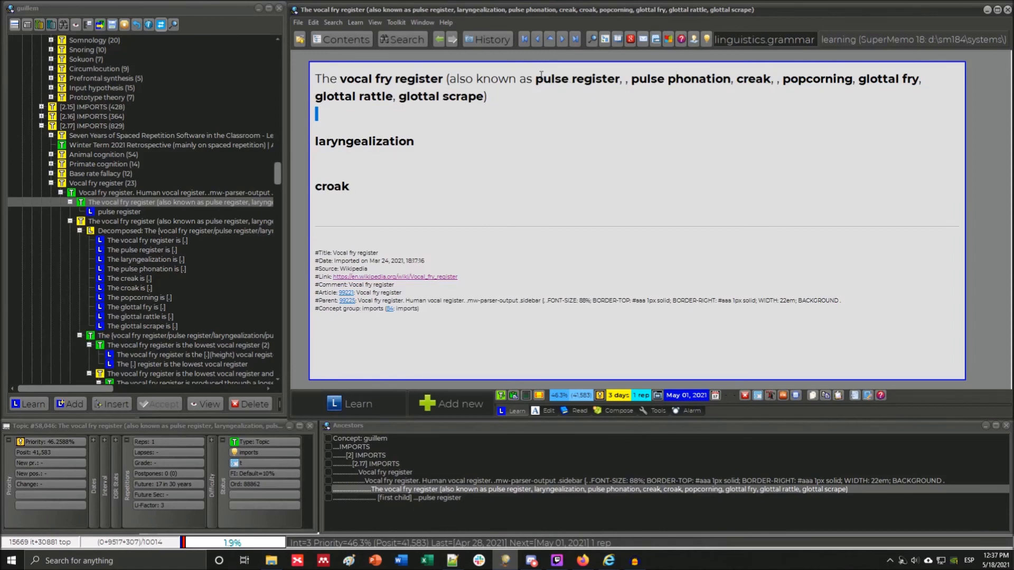
left_click_drag(535, 81, 703, 79)
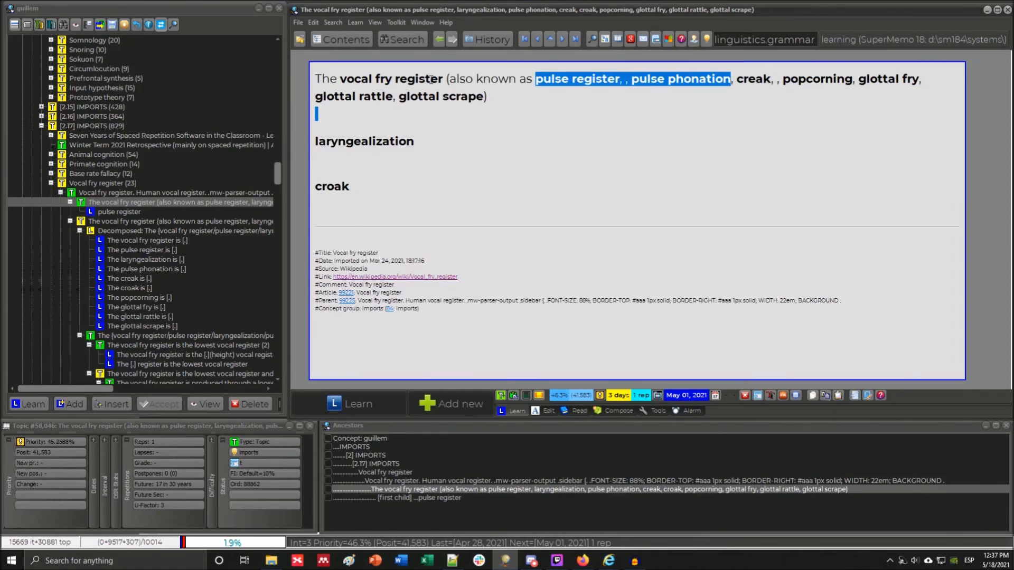
left_click_drag(440, 80, 345, 78)
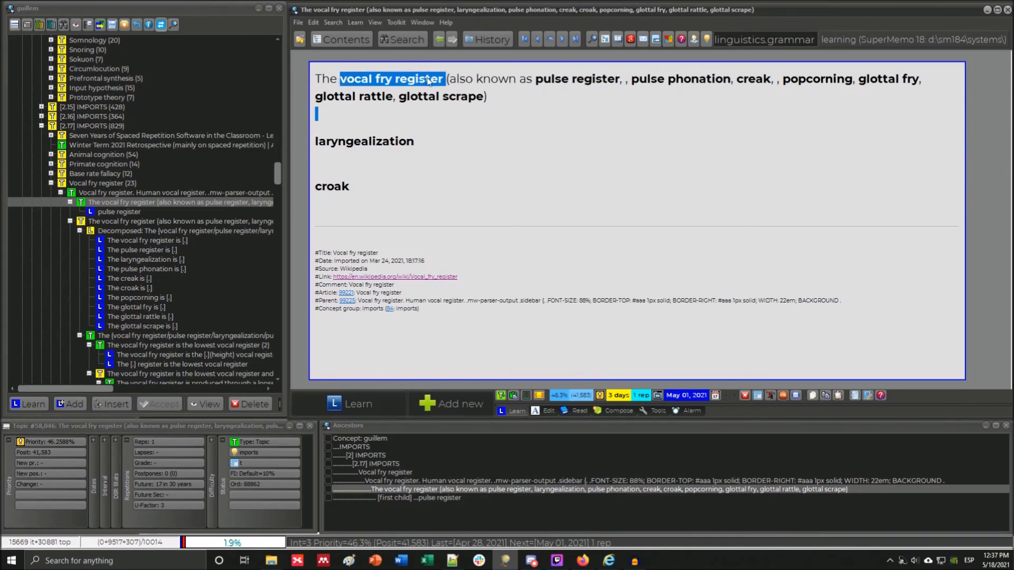
left_click_drag(538, 80, 670, 81)
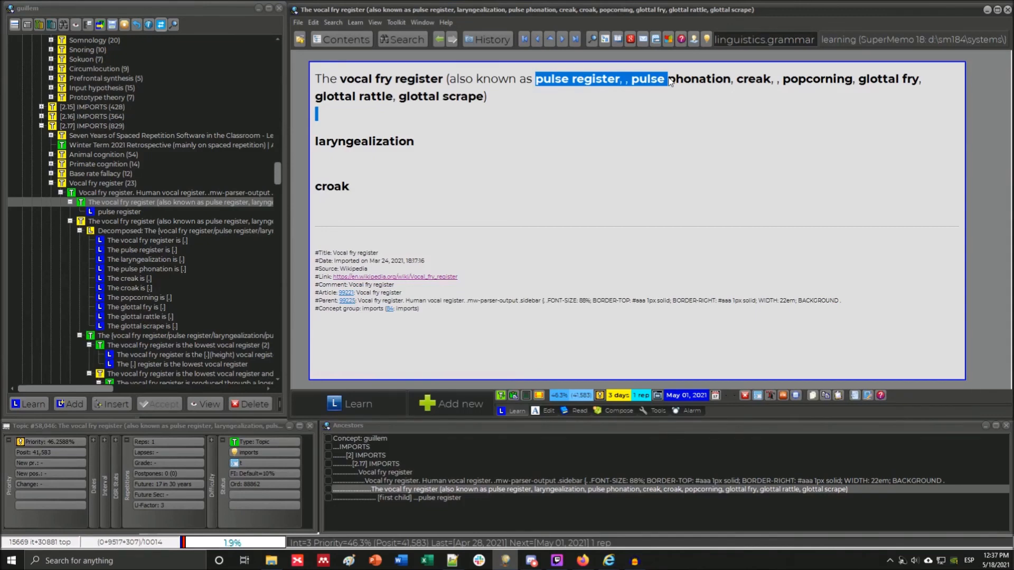
left_click(645, 108)
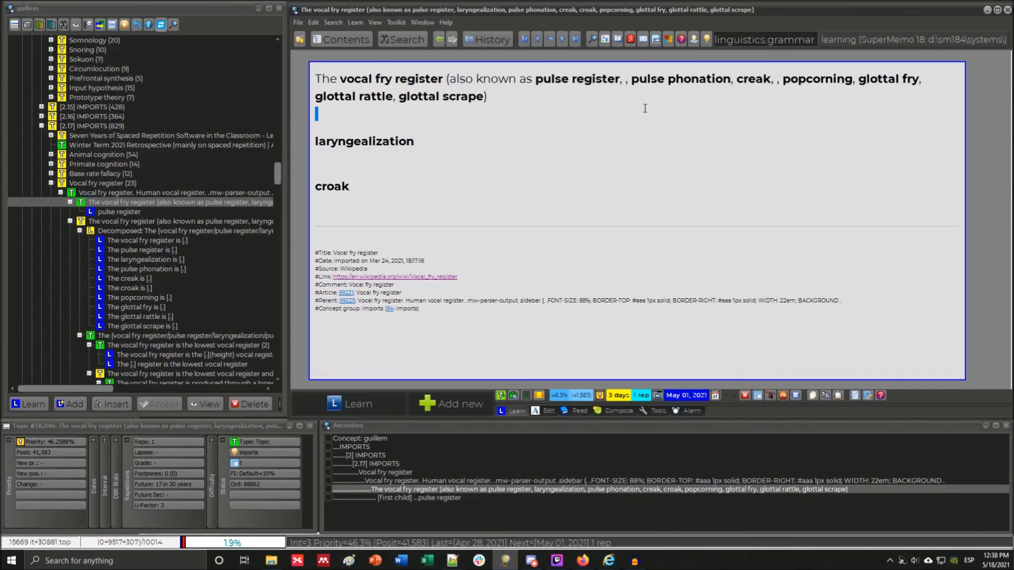
Remove the stray commas after "creak" and after "pulse register" in the synonym list.
left_click(779, 80)
key("BackSpace")
key("BackSpace")
left_click(627, 79)
key("BackSpace")
key("BackSpace")
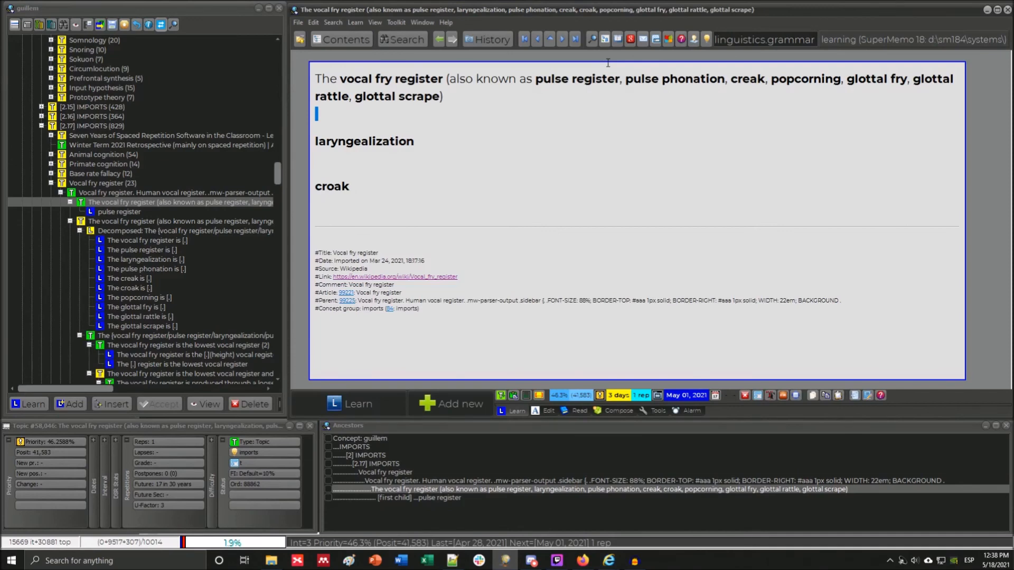
Set the synonym topic's interval to 365 days and its priority to 96.26.
key("ctrl+shift+p")
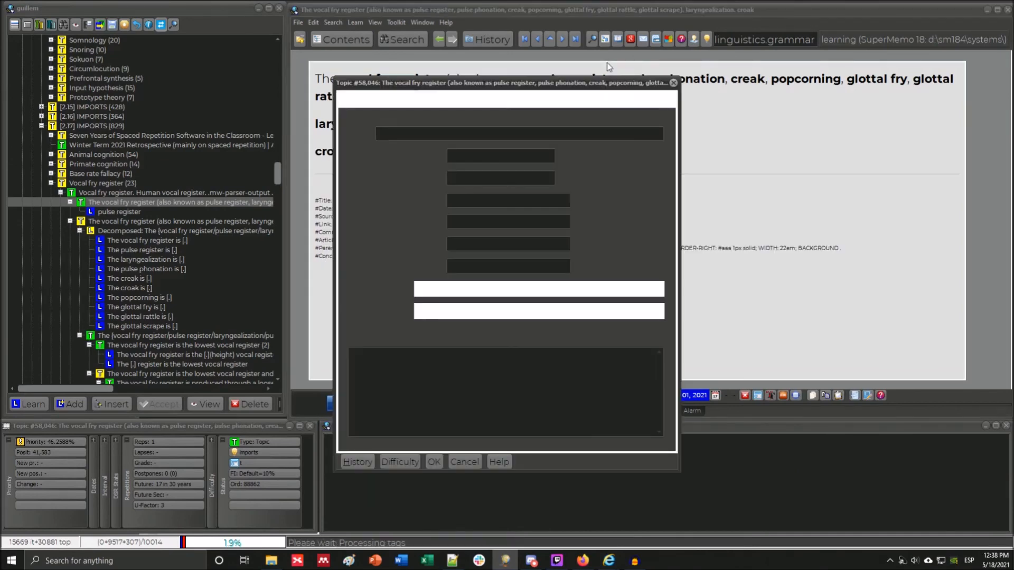
left_click(563, 153)
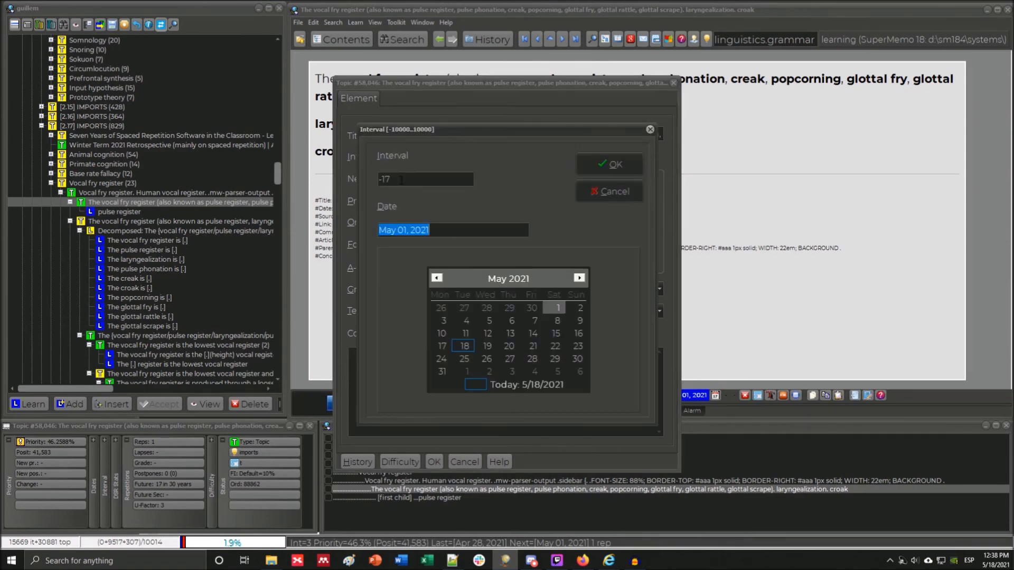
key("shift+Tab")
type("344")
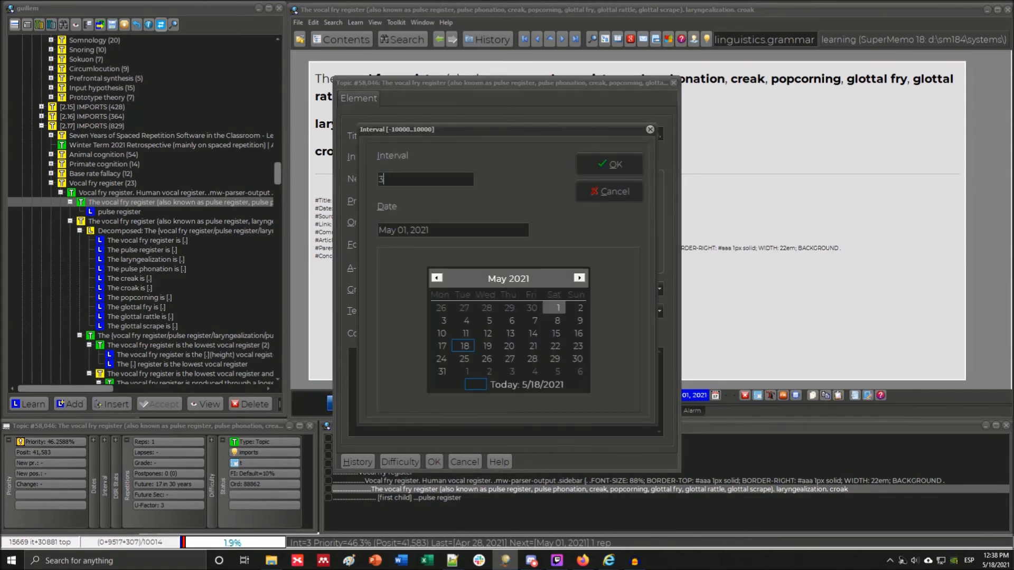
left_click(588, 169)
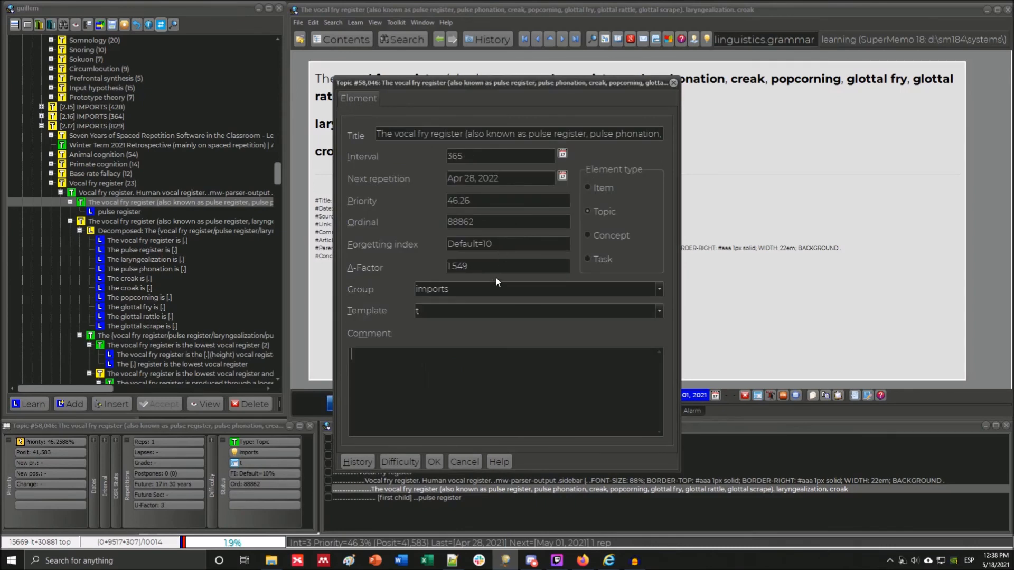
left_click(453, 201)
key("BackSpace")
key("BackSpace")
type("96")
left_click(435, 462)
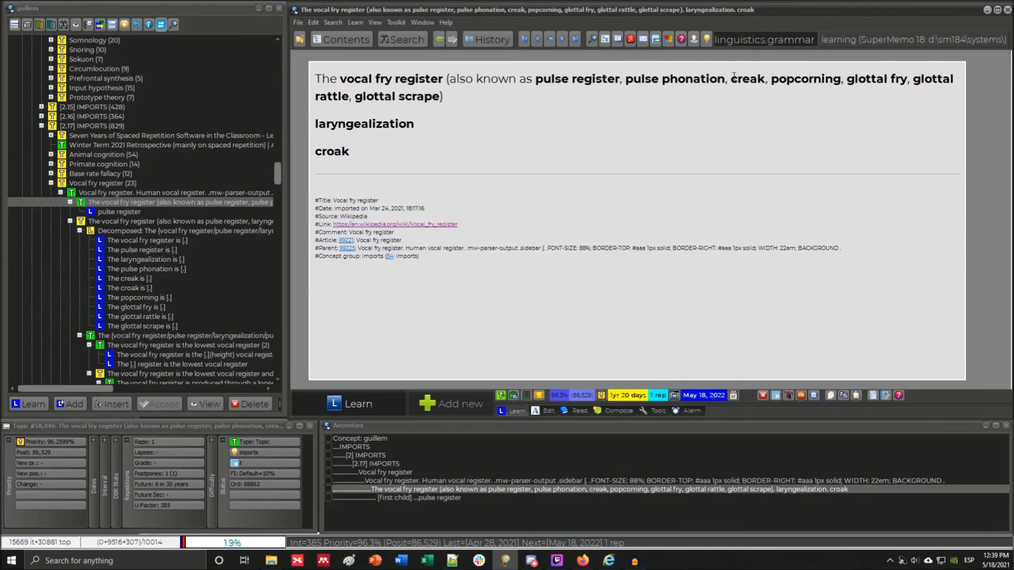
Look through the Decomposed branch's laryngealization, creak and croak cards and delete the "The popcorning is" card.
left_click_drag(734, 75, 833, 79)
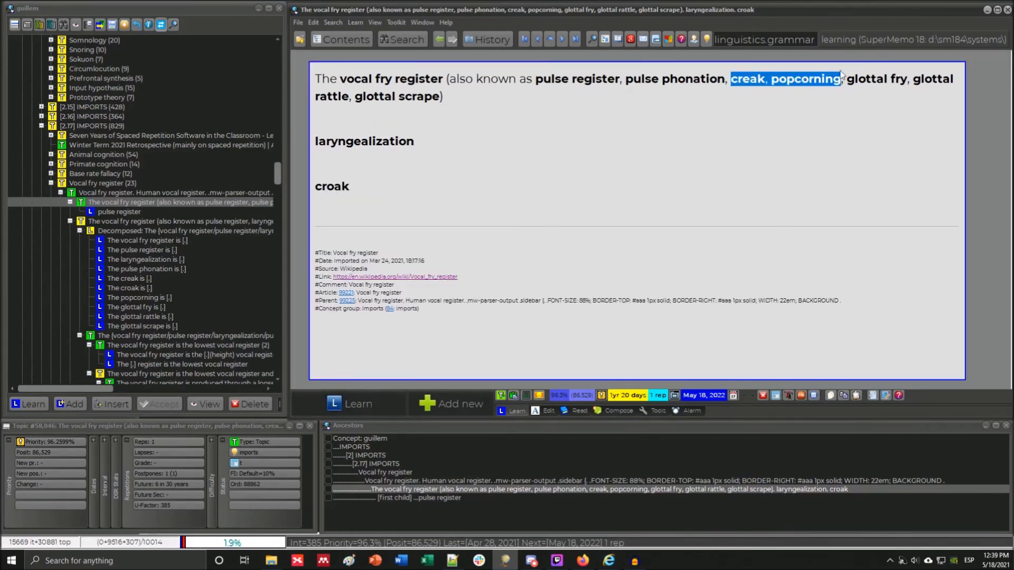
left_click(563, 124)
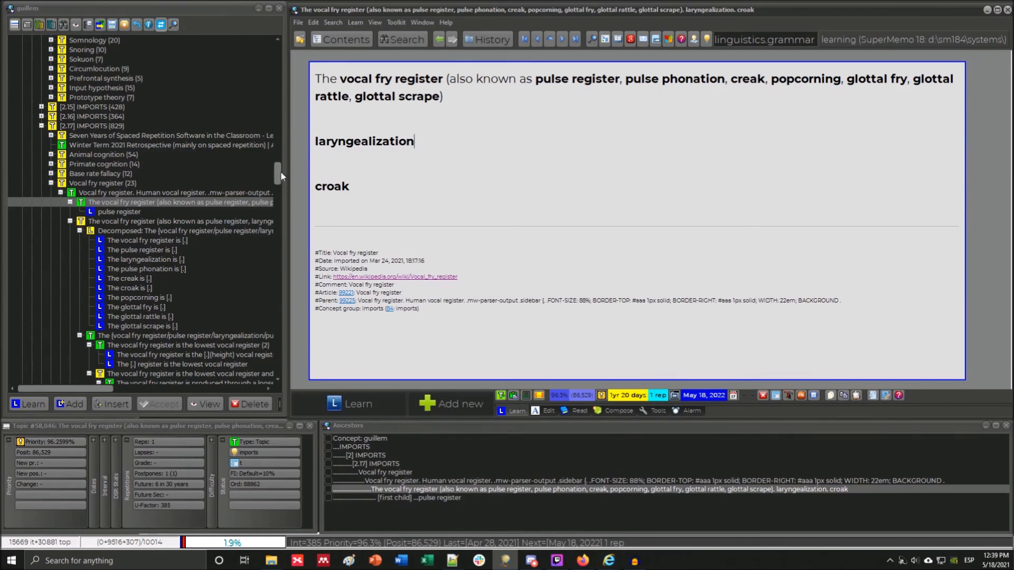
left_click_drag(281, 176, 280, 180)
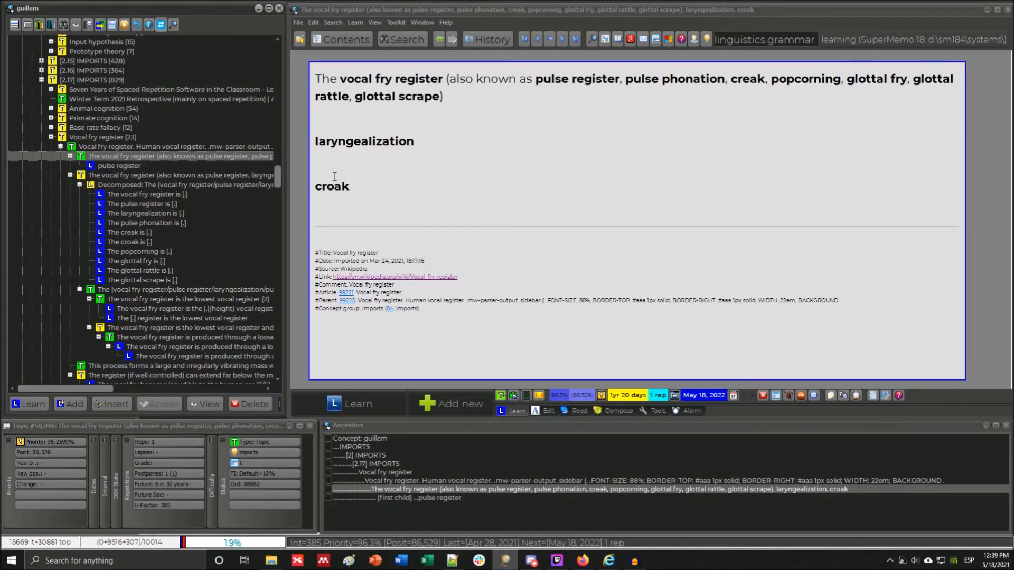
left_click(124, 214)
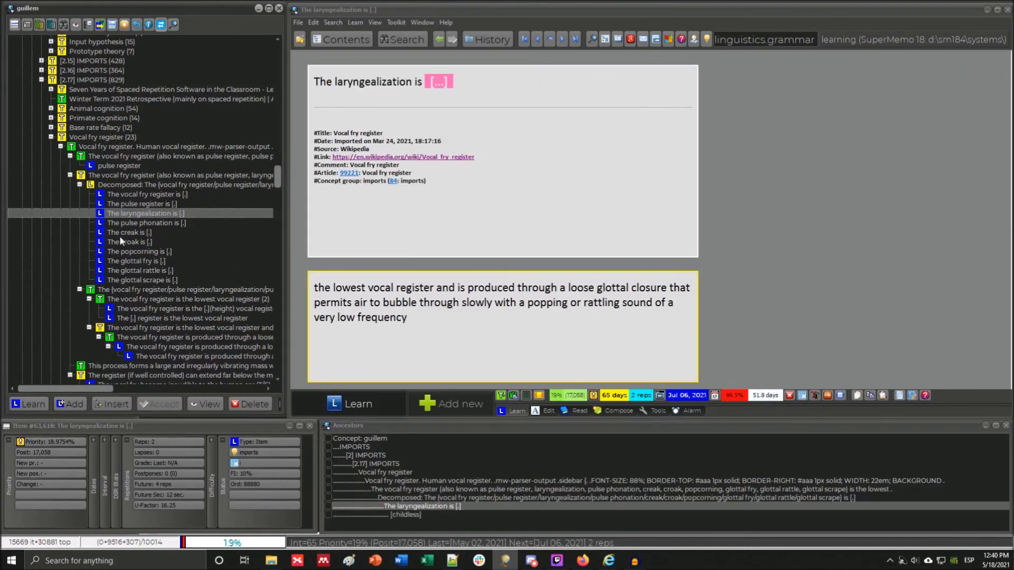
left_click(119, 235)
left_click(119, 242)
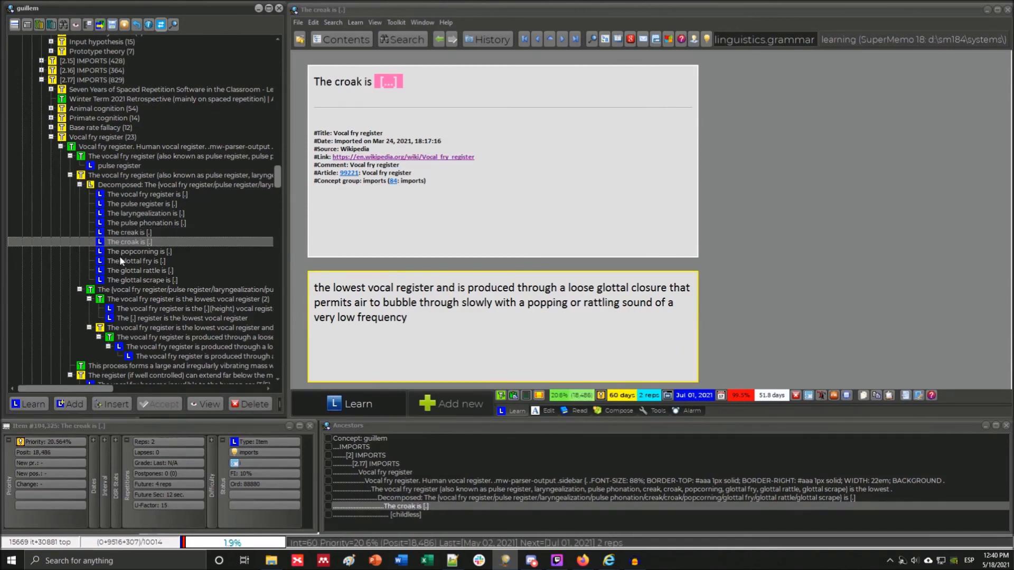
left_click(120, 253)
key("Delete")
key("Return")
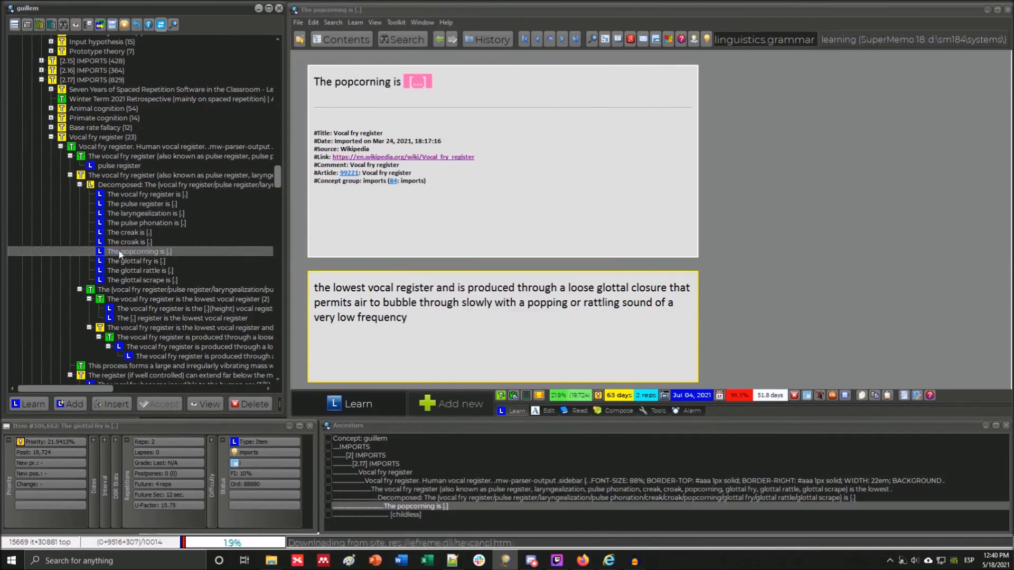
Delete the "The glottal rattle is" and "The glottal scrape is" cards from the Decomposed branch.
scroll(154, 291, "down", 6)
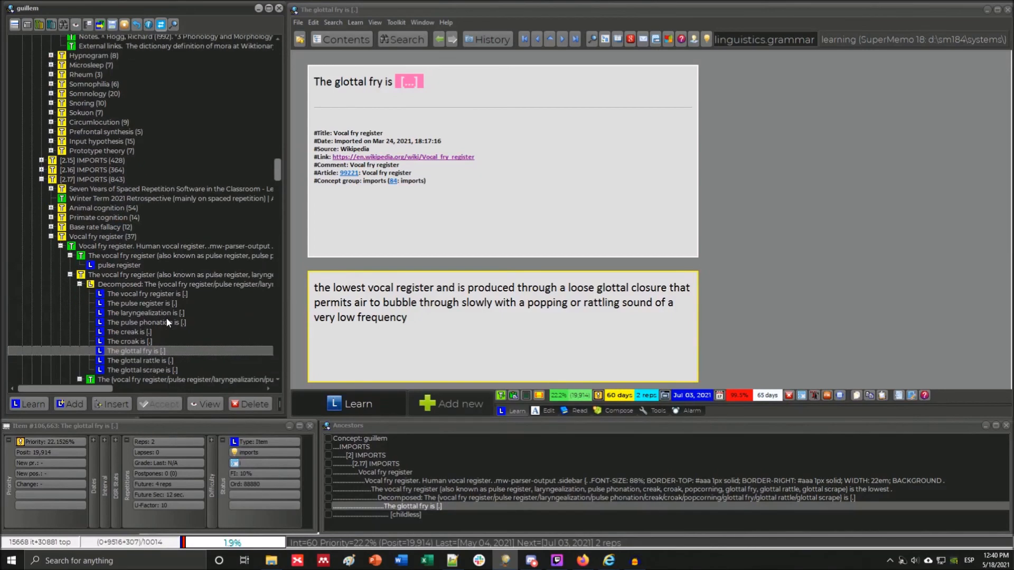
left_click(143, 218)
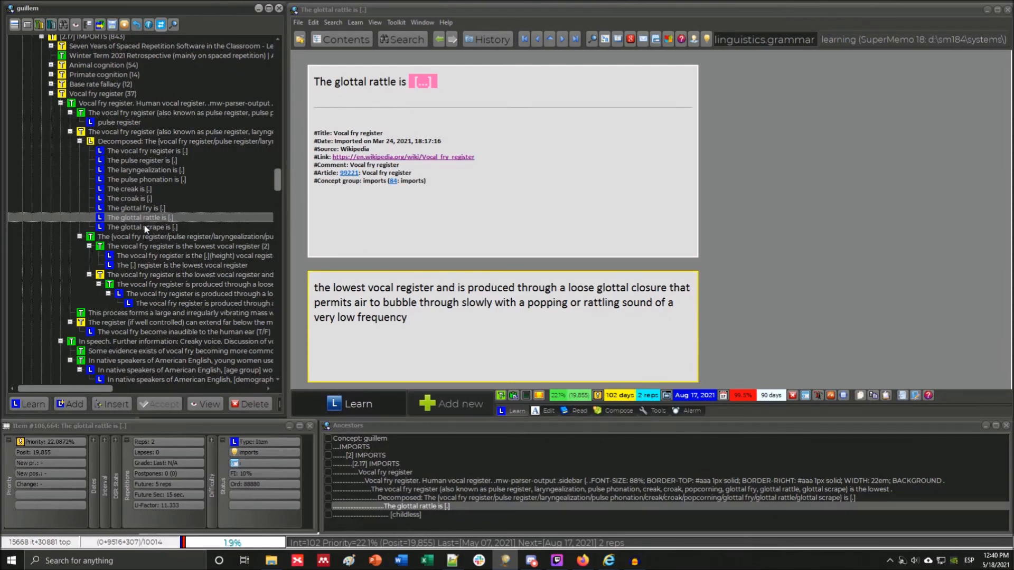
key("Delete")
key("Return")
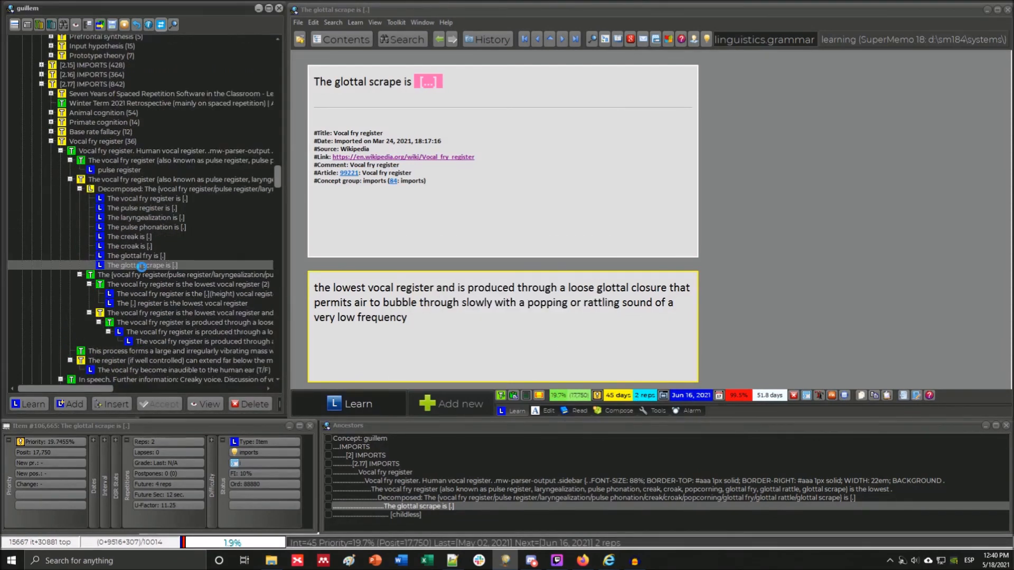
key("Delete")
key("Return")
Delete the "The croak is" and "The creak is" cards from the Decomposed branch.
left_click(138, 285)
key("Delete")
key("Return")
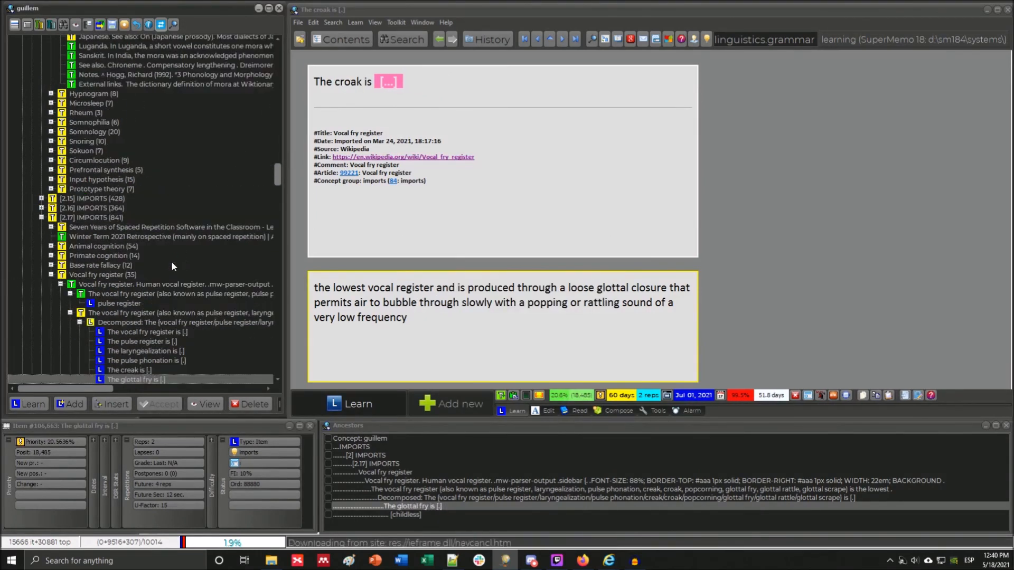
left_click(137, 256)
key("Delete")
key("Return")
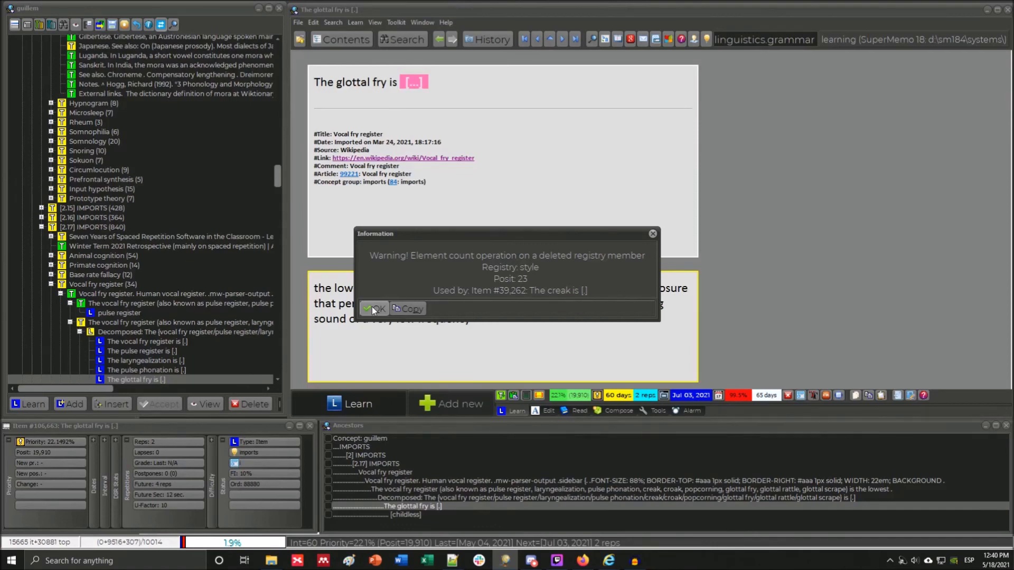
left_click(372, 306)
Check the pulse register card and delete the "The laryngealization is" card from the Decomposed branch.
left_click(152, 353)
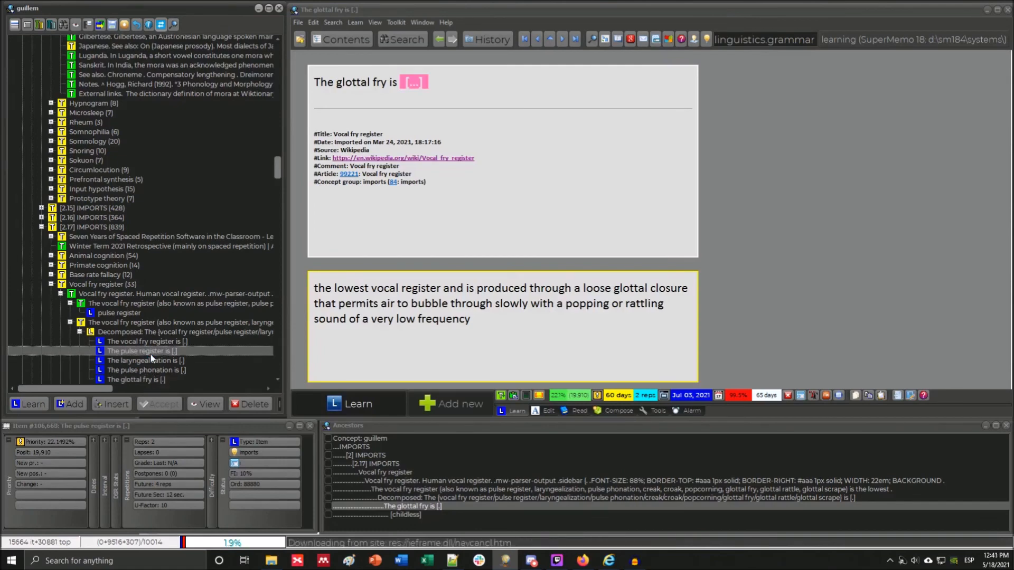
scroll(162, 334, "down", 1)
scroll(162, 331, "down", 1)
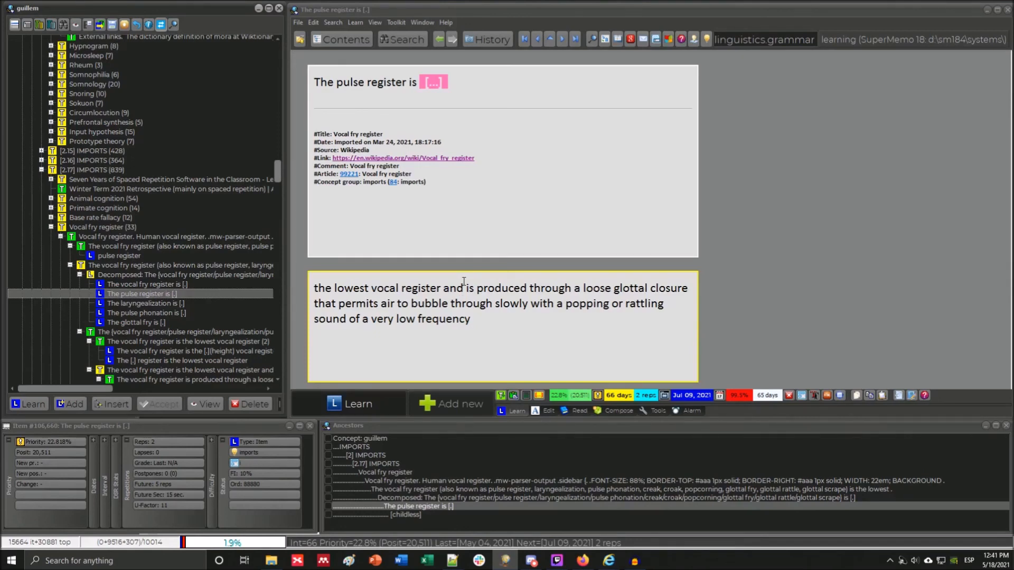
left_click(157, 304)
key("Delete")
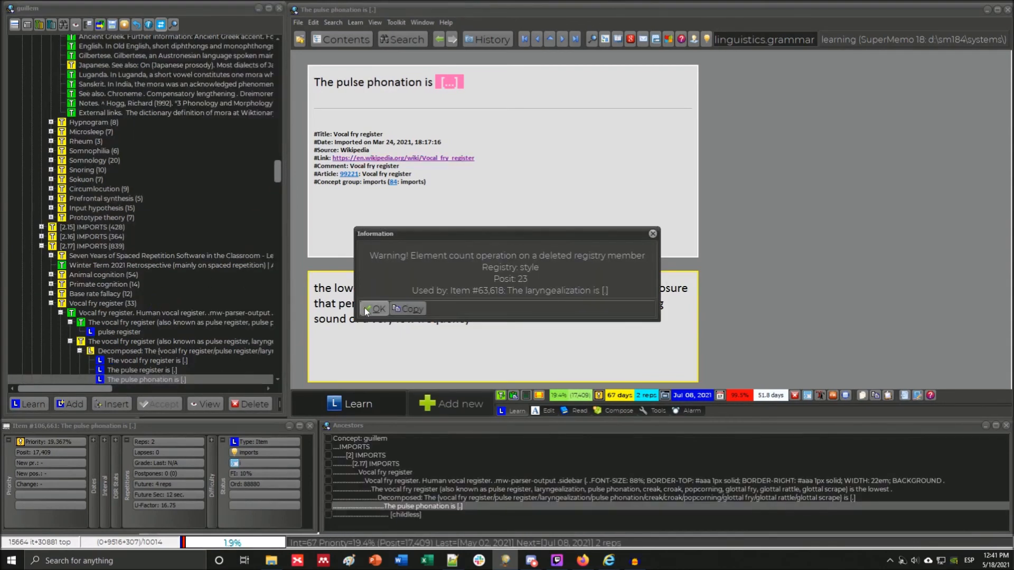
left_click(362, 309)
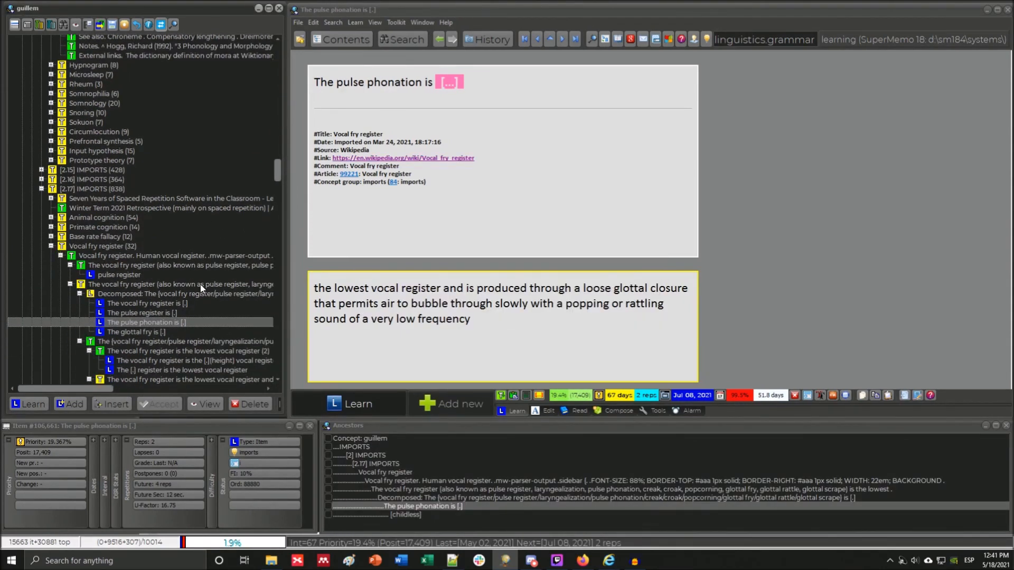
Delete the "The pulse phonation is" card from the Decomposed branch.
scroll(201, 284, "down", 1)
left_click(131, 302)
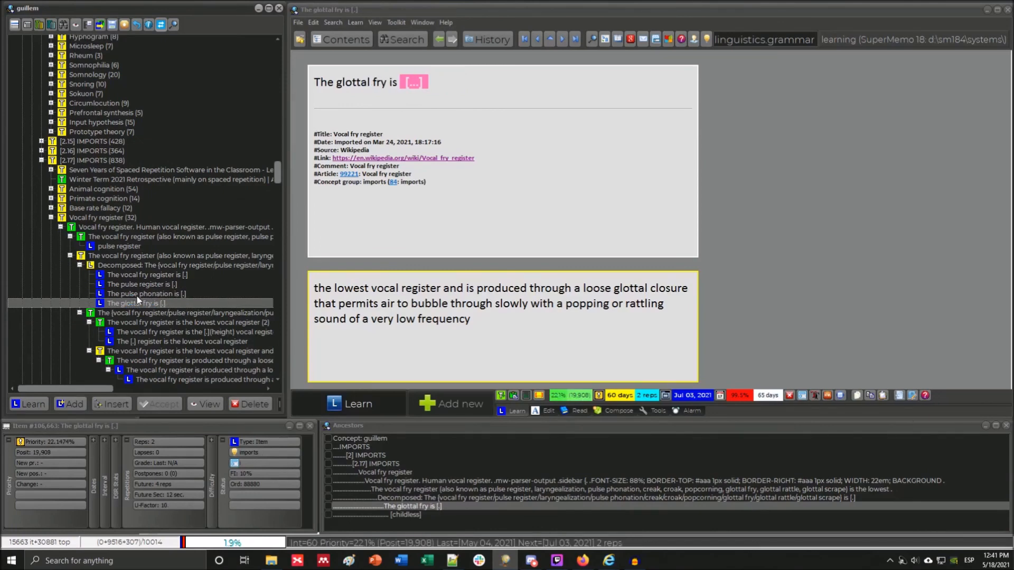
left_click(138, 295)
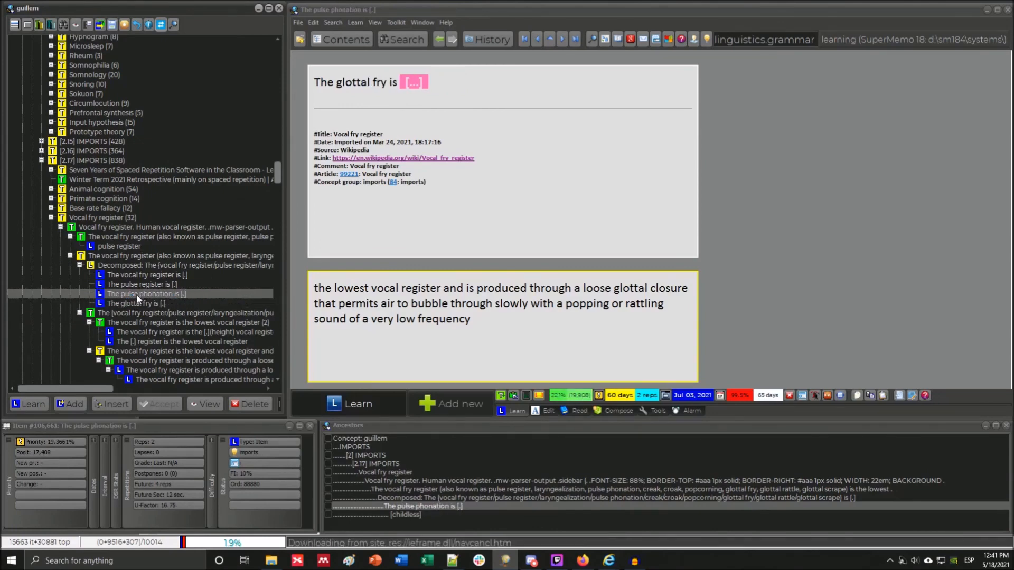
key("Delete")
key("Return")
key("Return")
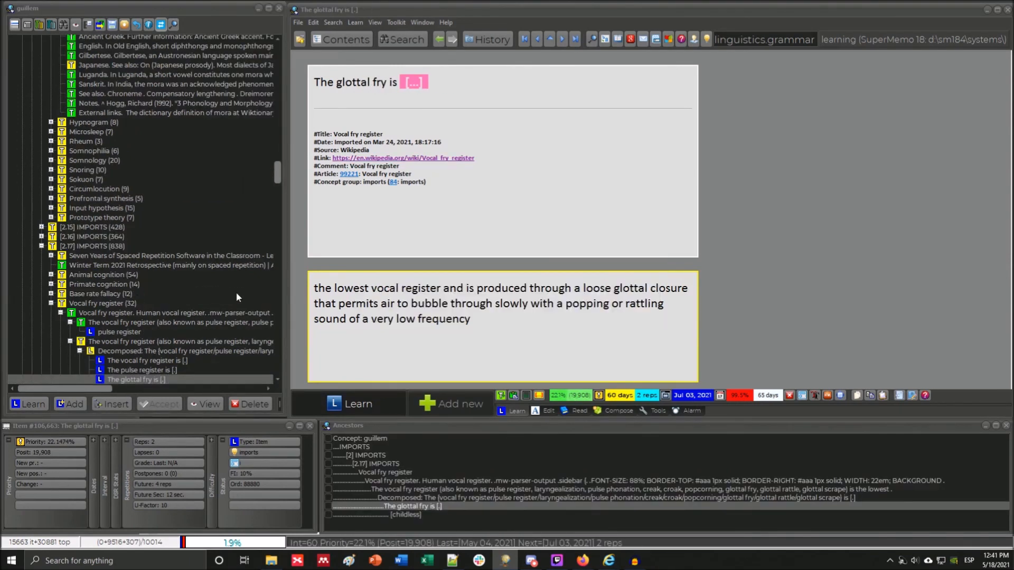
Delete the "The pulse register is" card and view the vocal fry register and glottal fry cards.
left_click(145, 286)
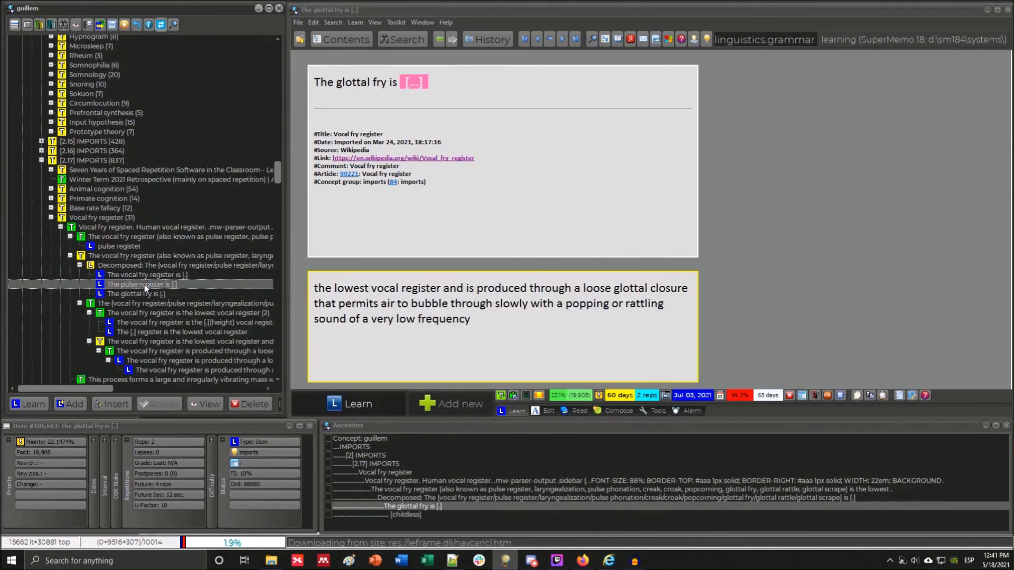
key("Delete")
key("Return")
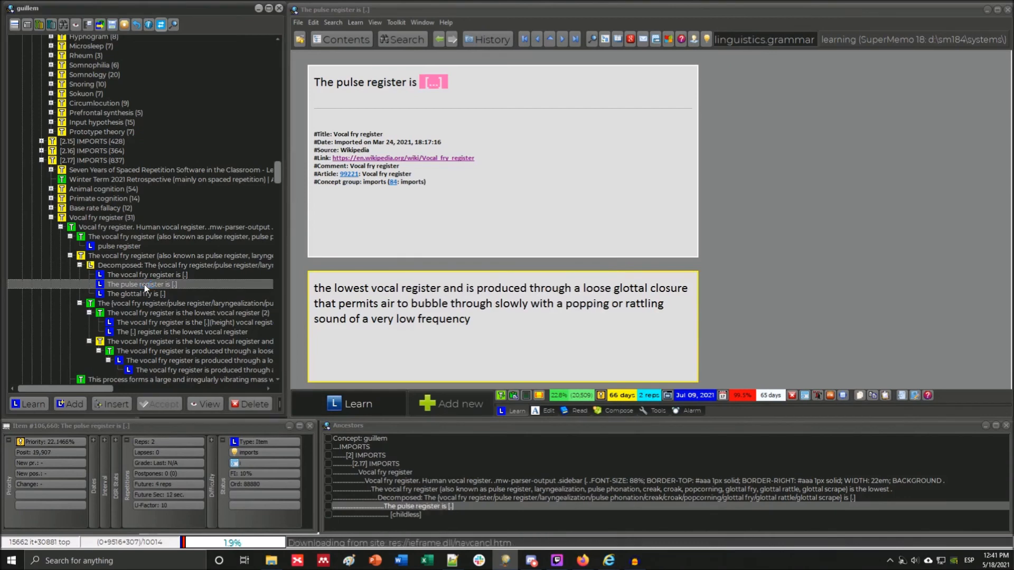
key("Return")
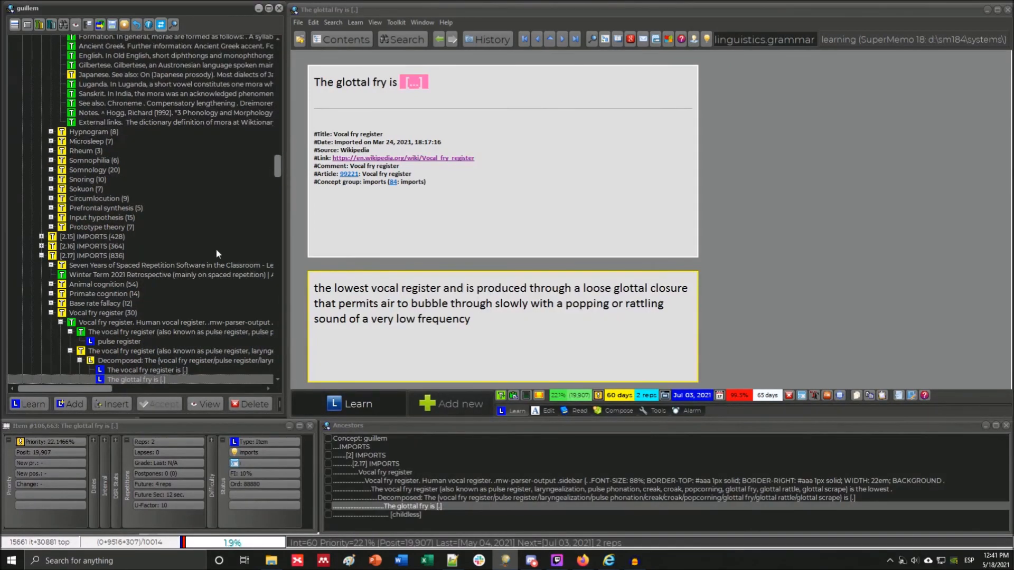
left_click(152, 286)
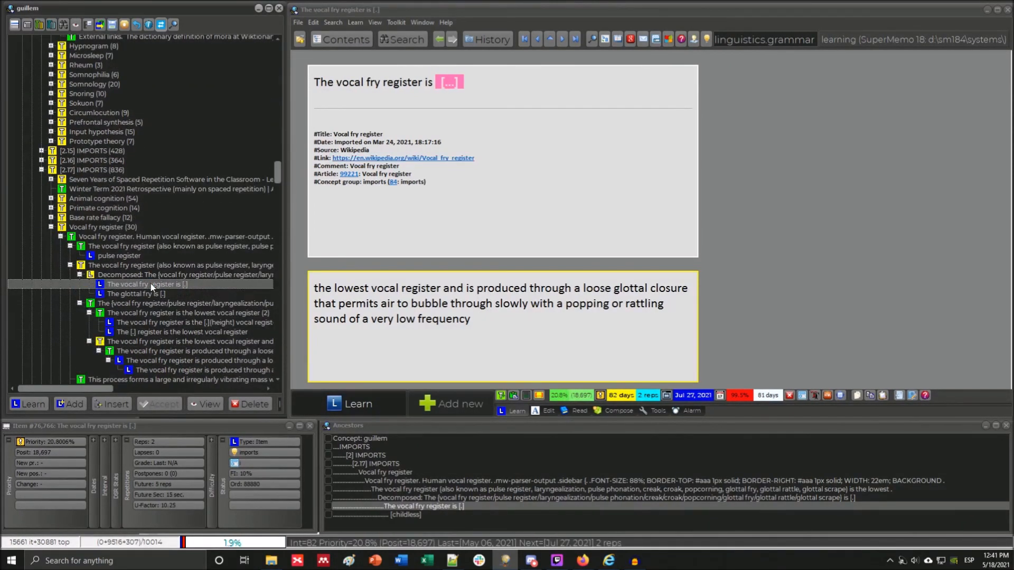
left_click(144, 296)
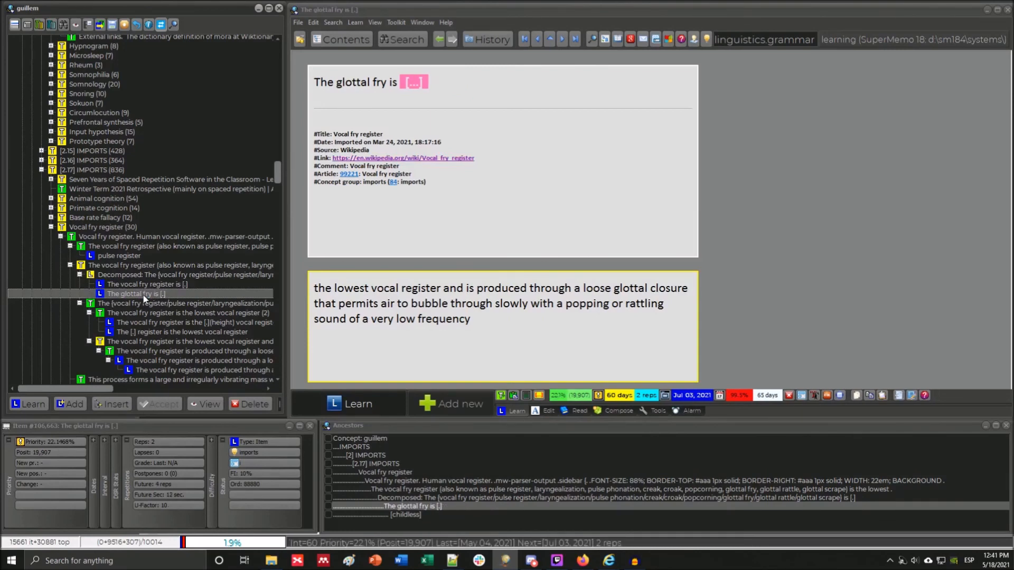
Examine the "The vocal fry register is" card, reading its answer phrase by phrase from loose glottal closure to very low frequency.
left_click(144, 296)
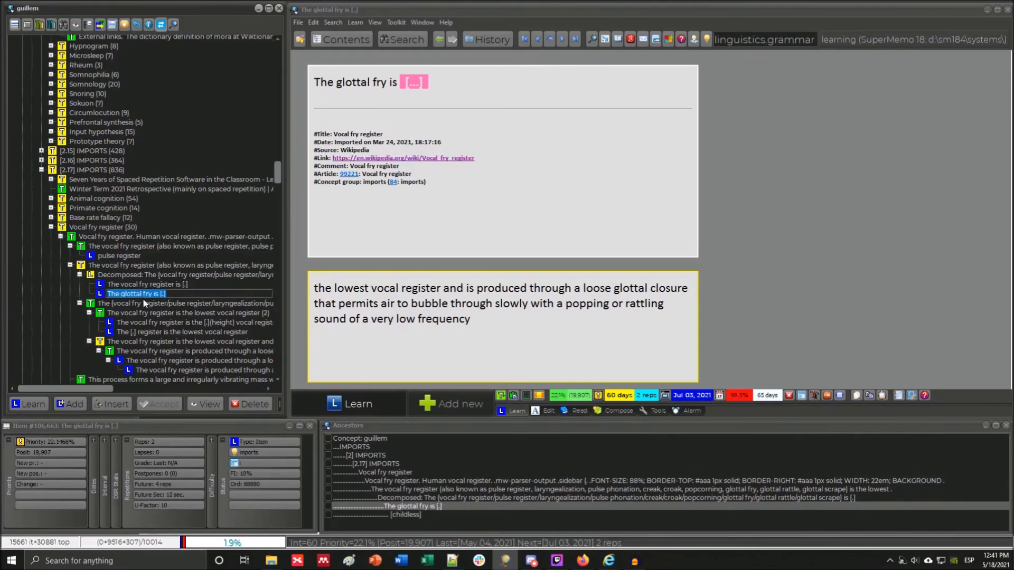
left_click(140, 287)
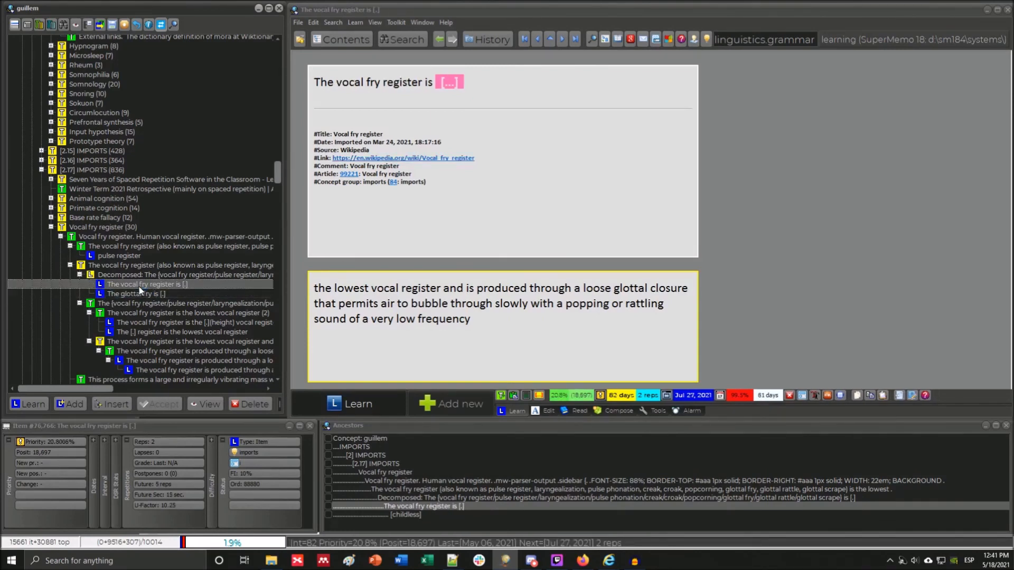
left_click(564, 325)
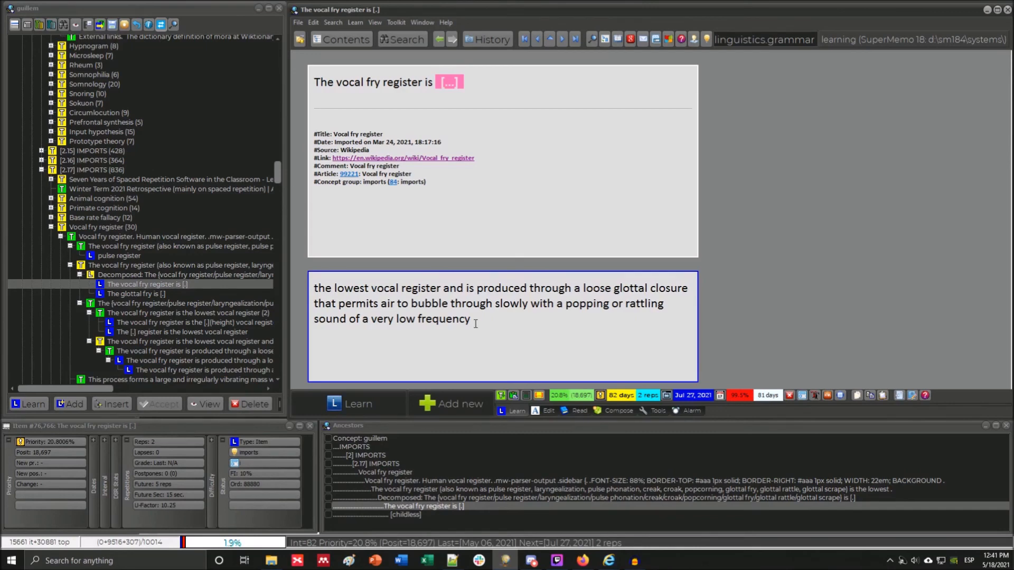
left_click_drag(475, 323, 302, 280)
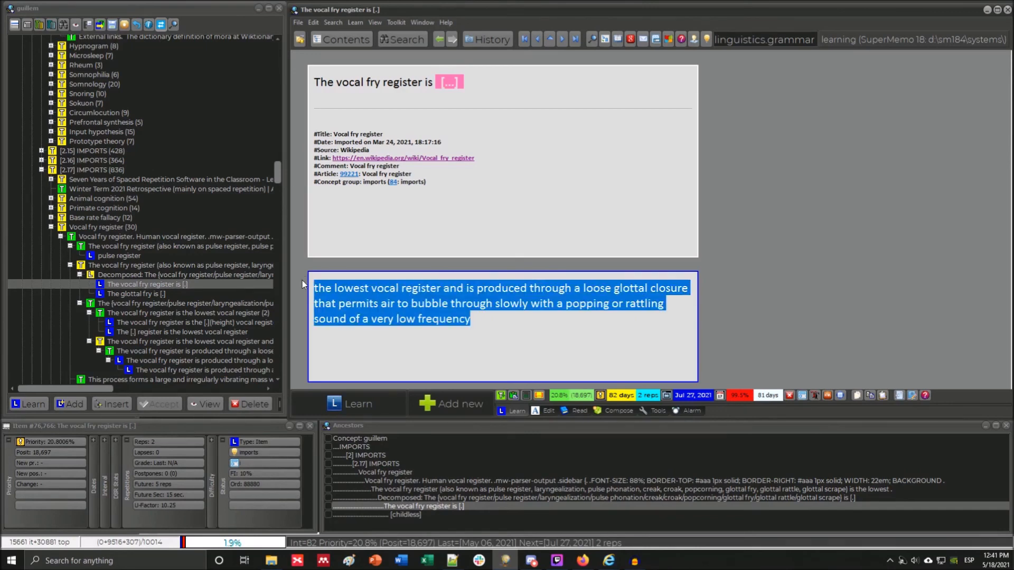
key("Right")
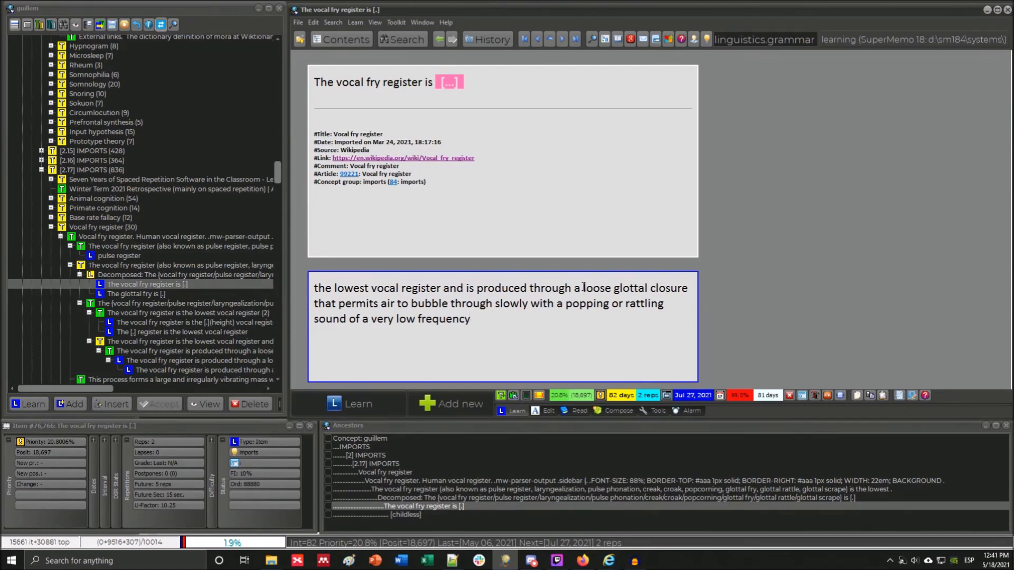
left_click_drag(583, 288, 612, 289)
left_click_drag(614, 288, 666, 287)
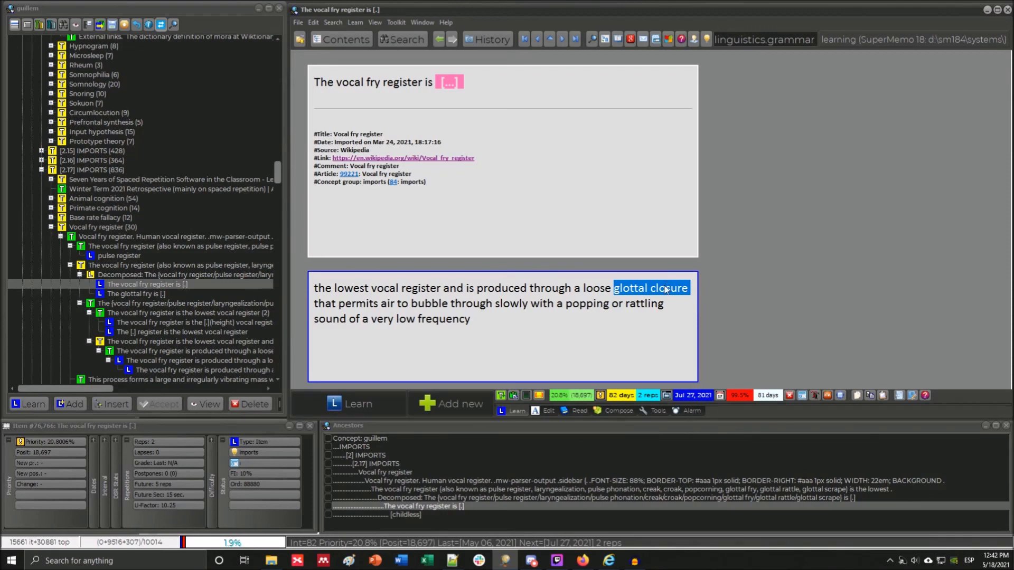
left_click_drag(339, 305, 667, 305)
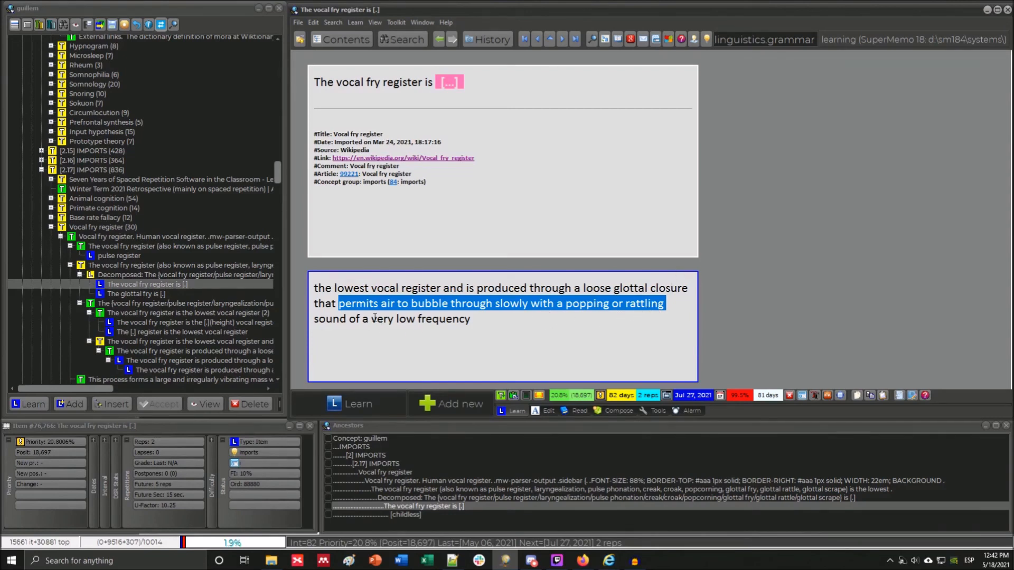
left_click_drag(373, 319, 467, 320)
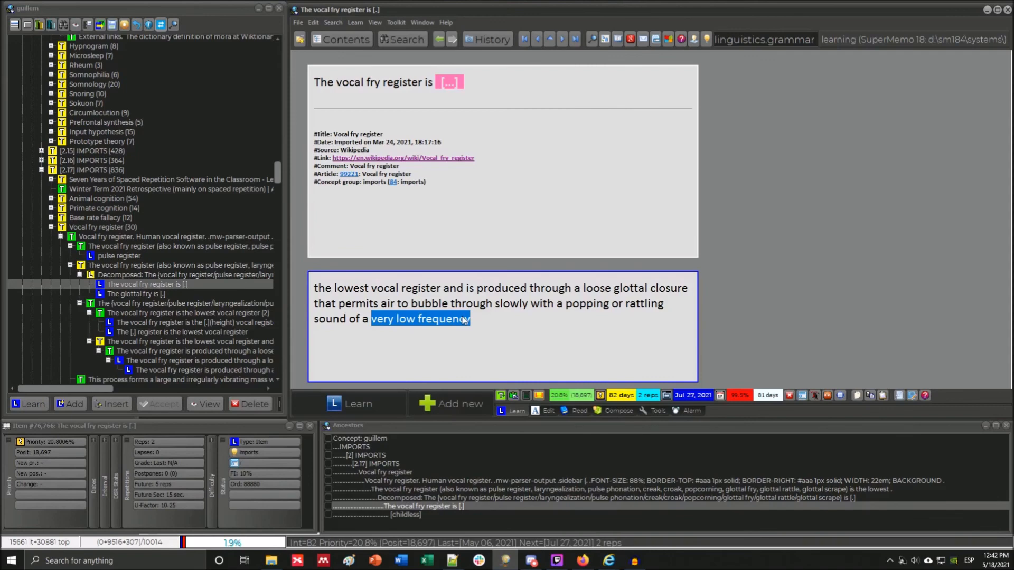
left_click(496, 316)
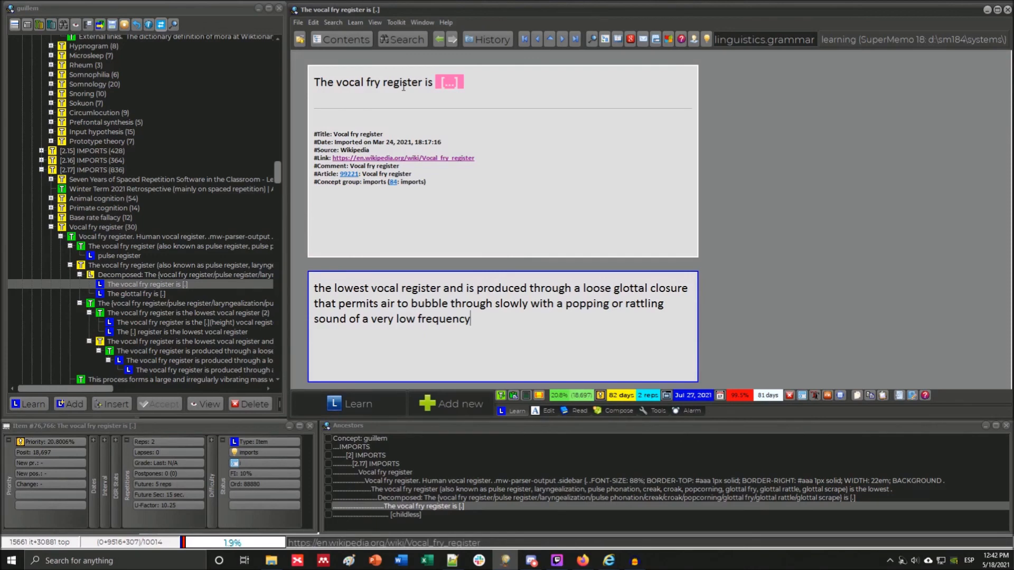
left_click_drag(343, 84, 408, 85)
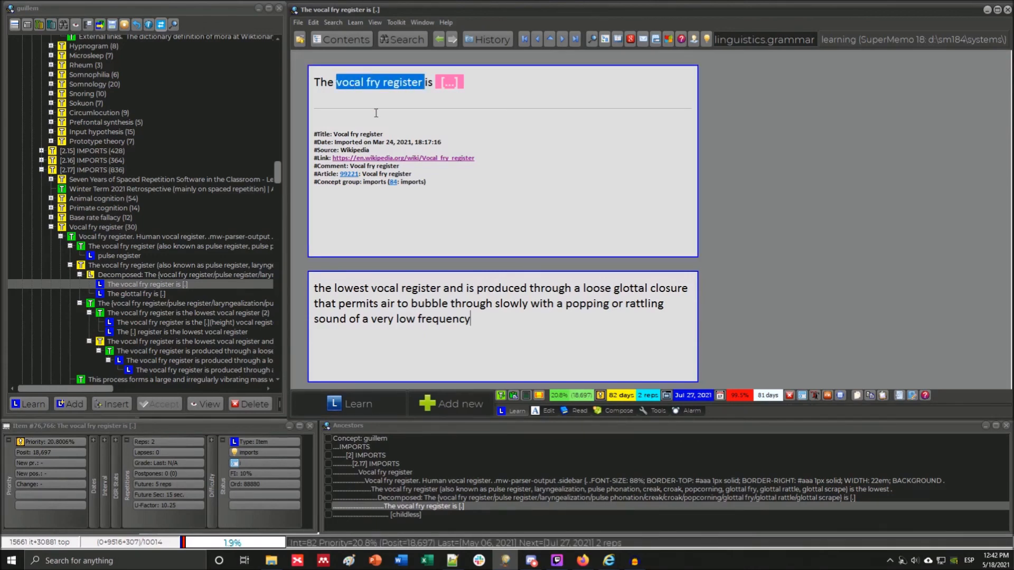
Check the "The glottal fry is" card and its full answer text against the vocal fry register card.
left_click(141, 295)
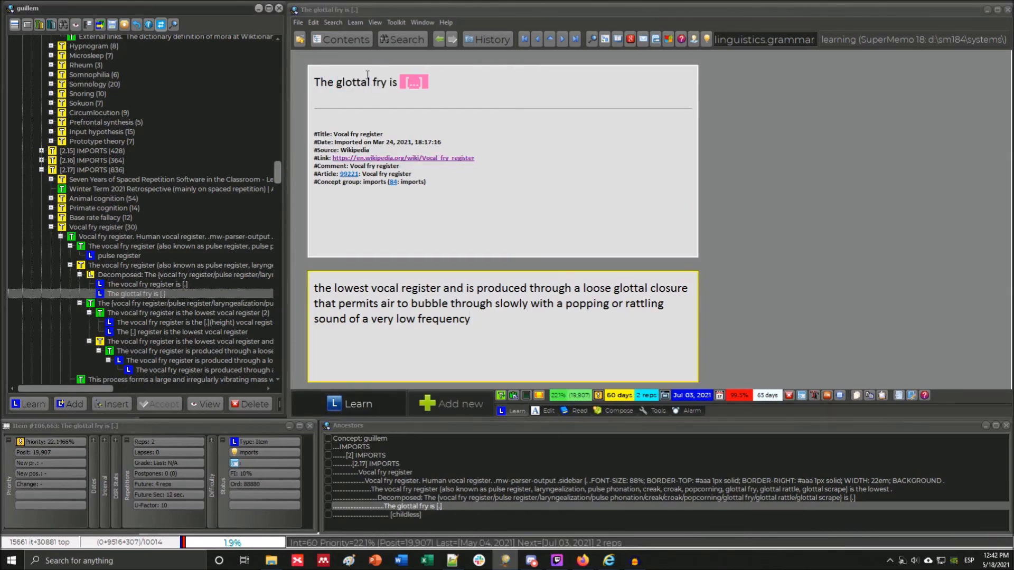
triple_click(482, 319)
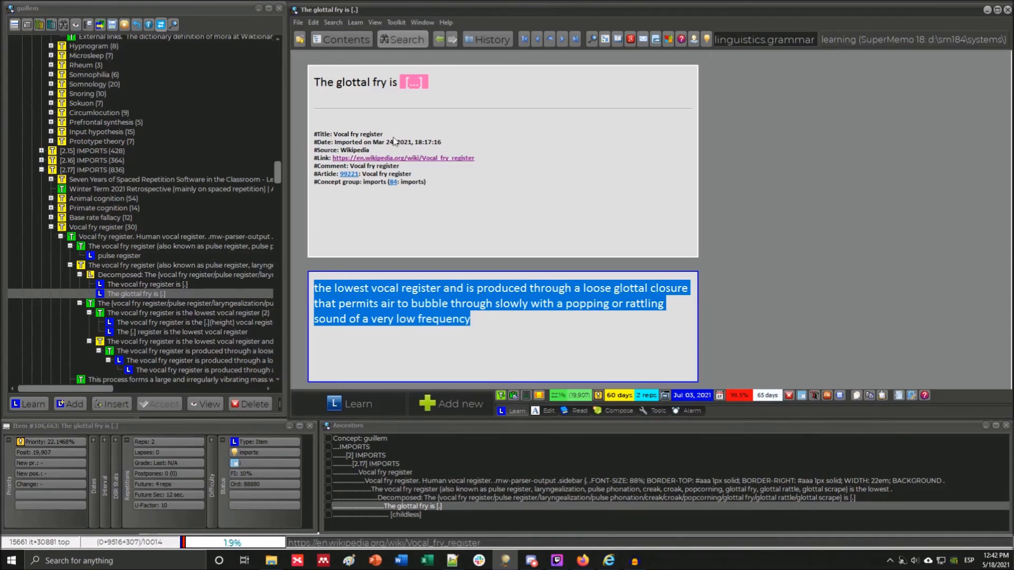
left_click_drag(478, 320, 287, 285)
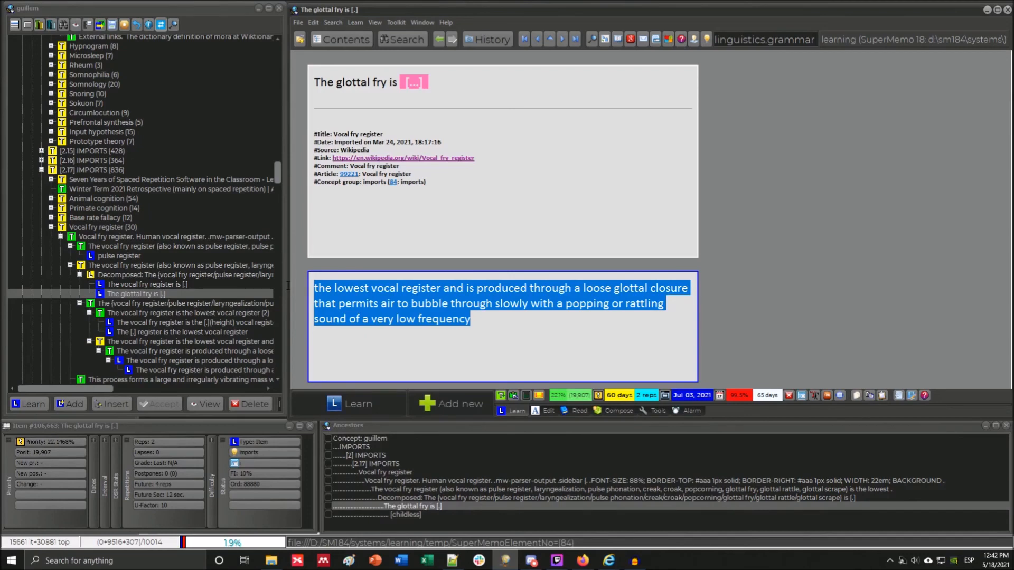
Open the pulse register card, start a repetition on it and show its answer.
left_click(132, 257)
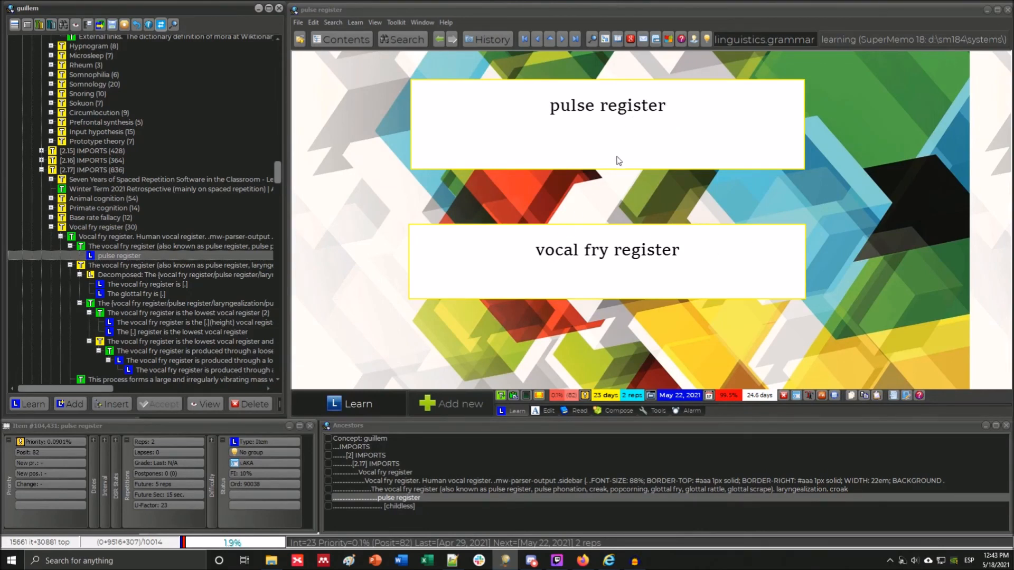
key("ctrl+shift+r")
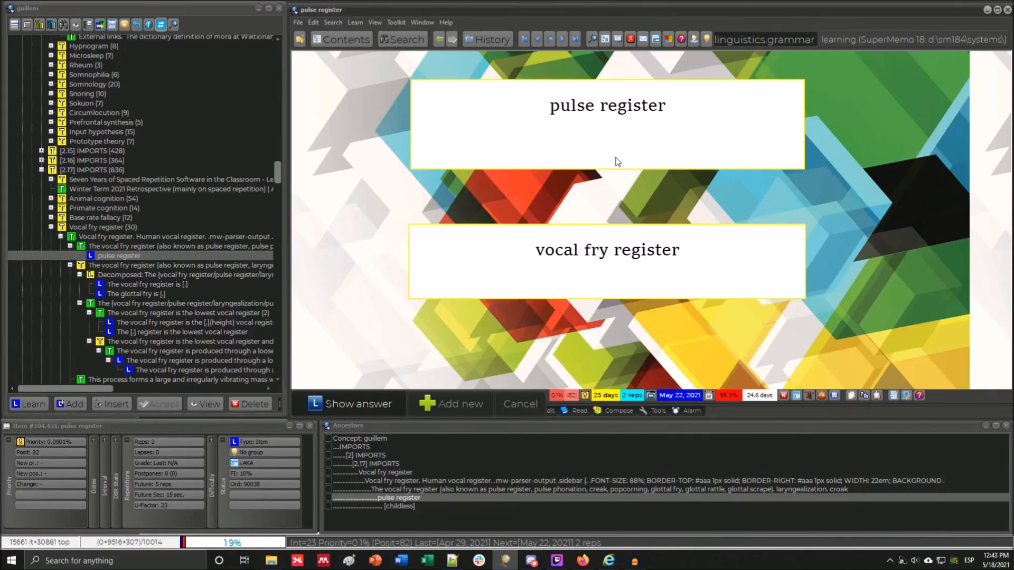
left_click(354, 402)
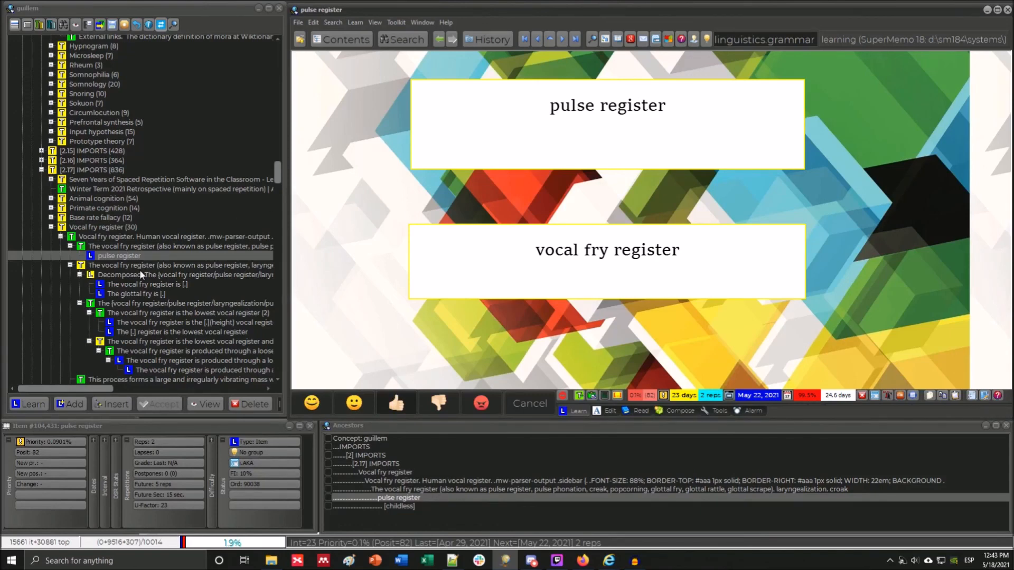
Compare the question wording of the "The vocal fry register is" and "The glottal fry is" cards.
left_click(141, 286)
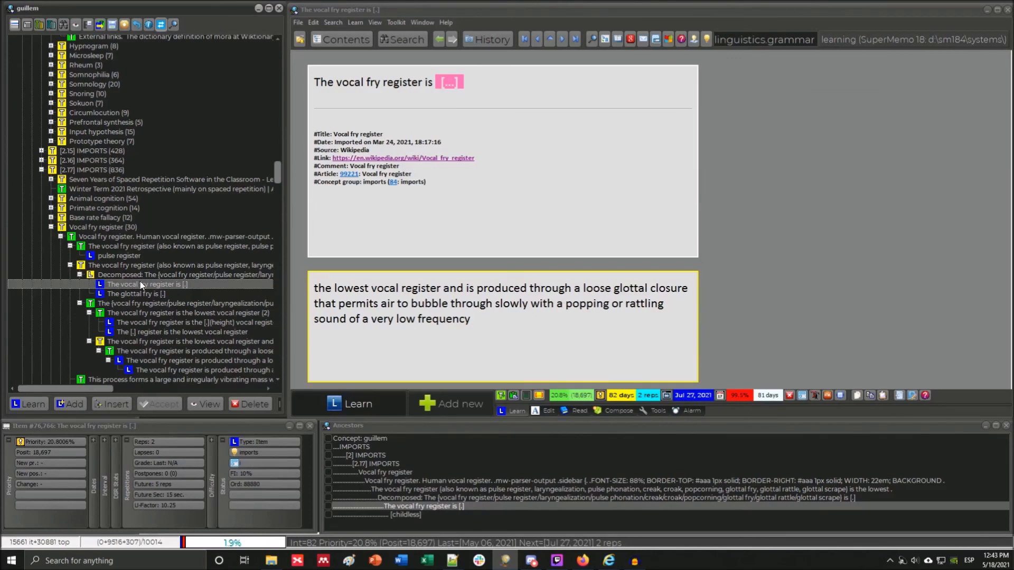
left_click(501, 85)
left_click_drag(370, 92, 345, 83)
left_click(336, 83)
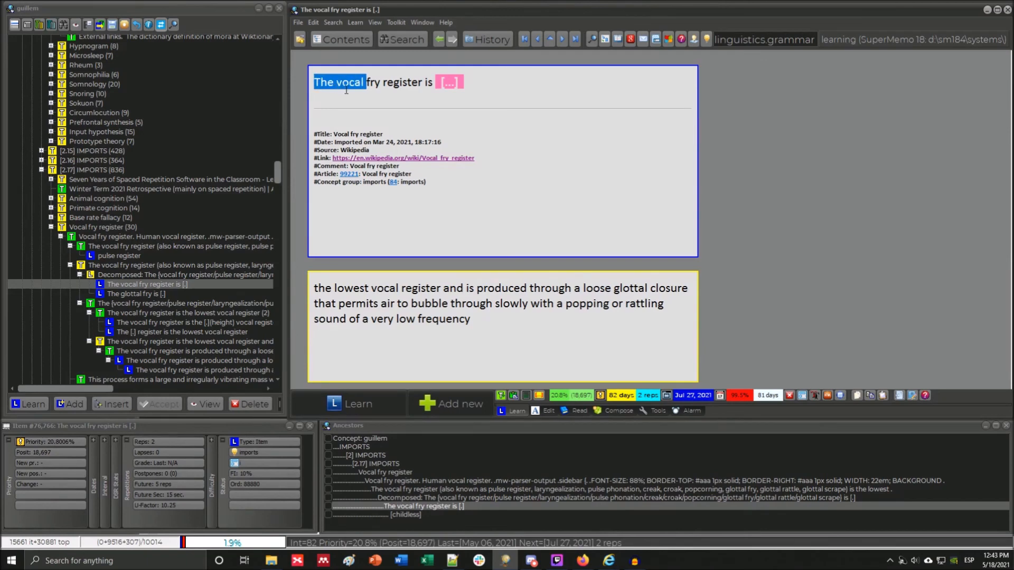
left_click(344, 83)
left_click(134, 294)
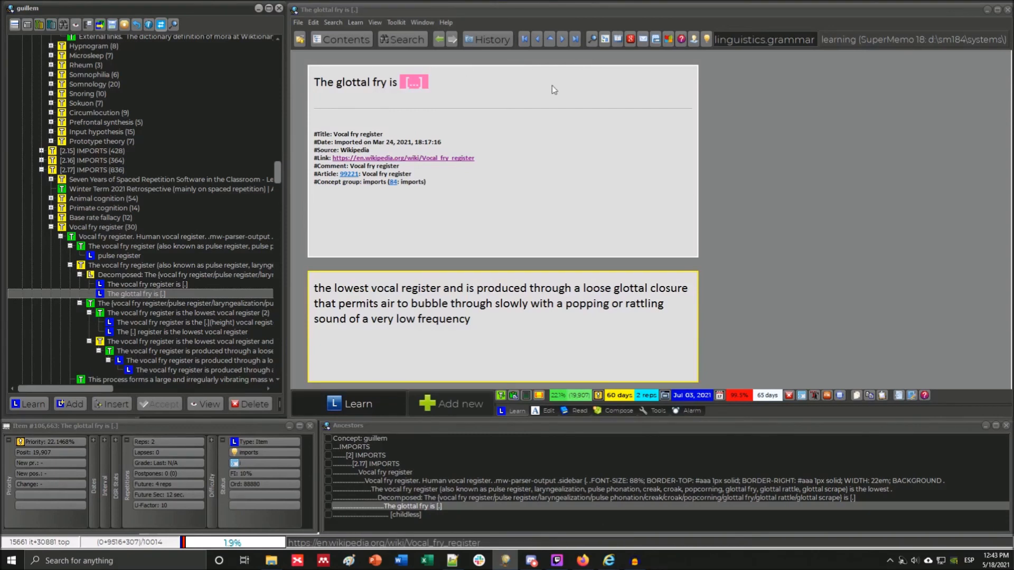
triple_click(377, 86)
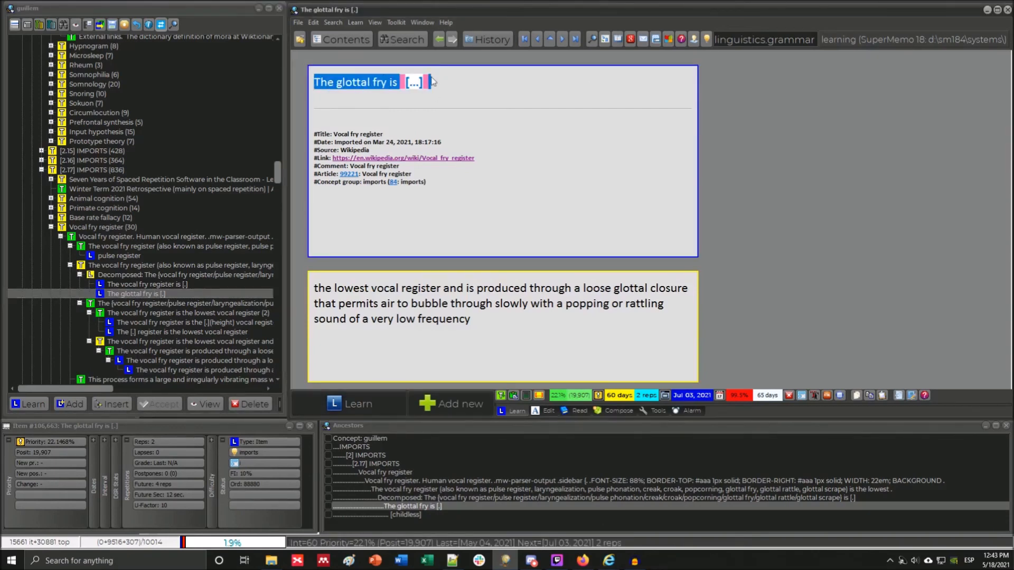